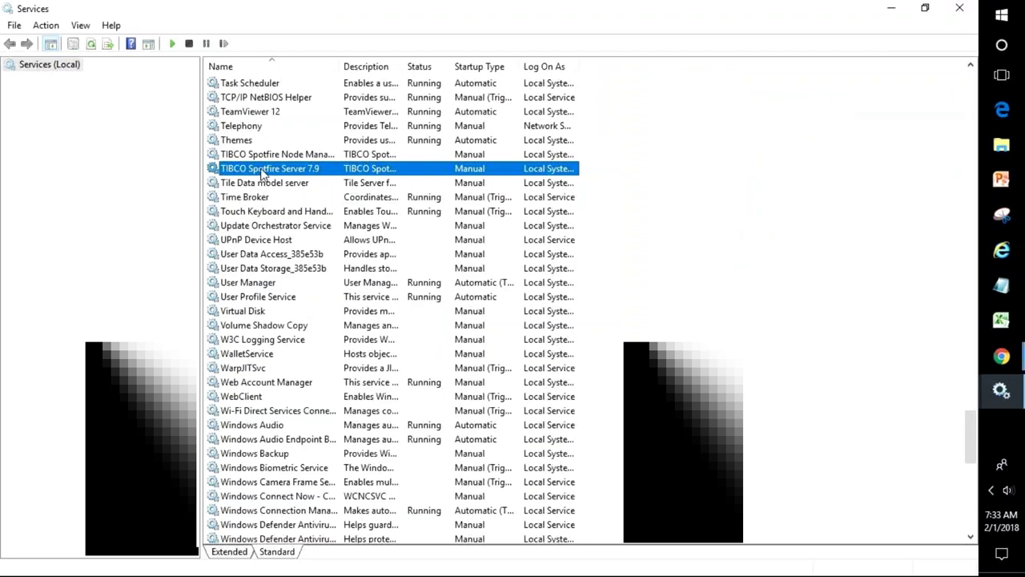
Start the TIBCO Spotfire Server 7.9 service, acknowledge its stop warning, then show the desktop
click(295, 178)
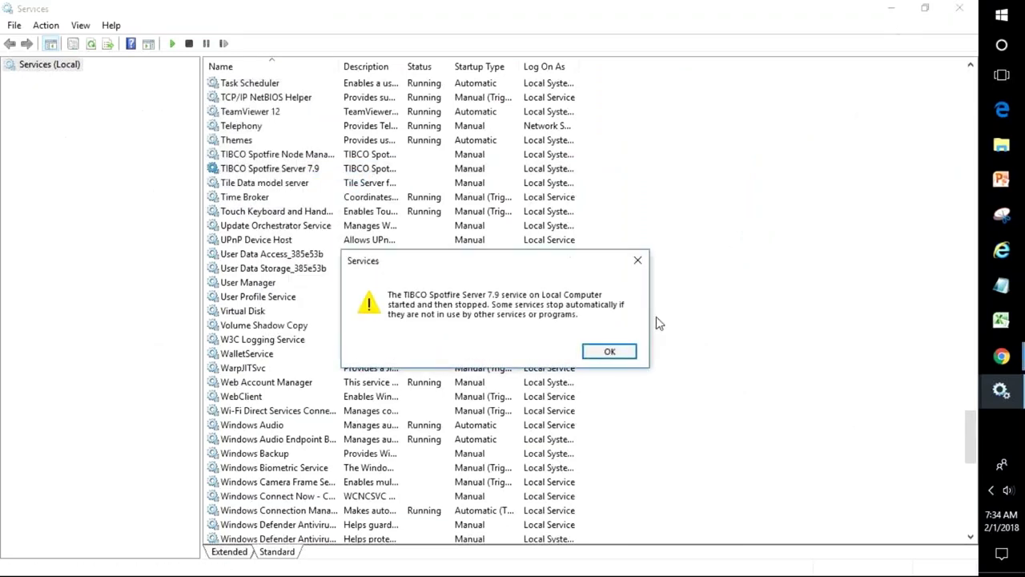
click(618, 353)
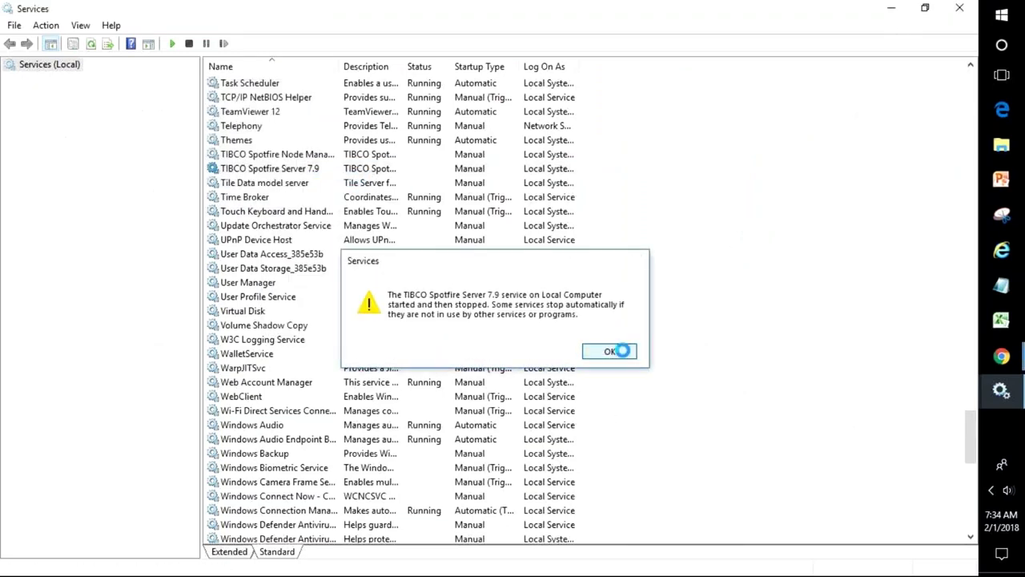
click(890, 11)
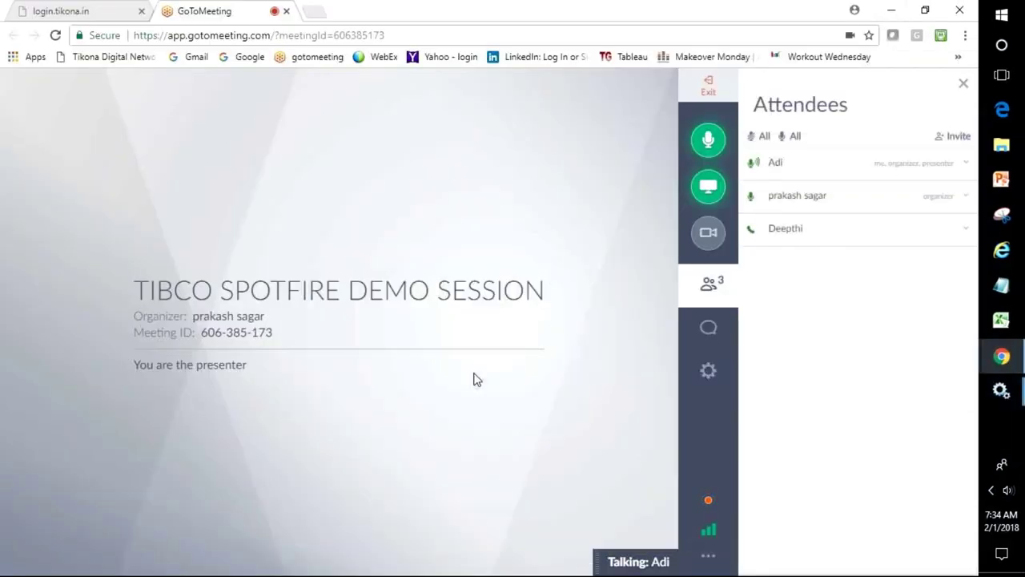
key(super+d)
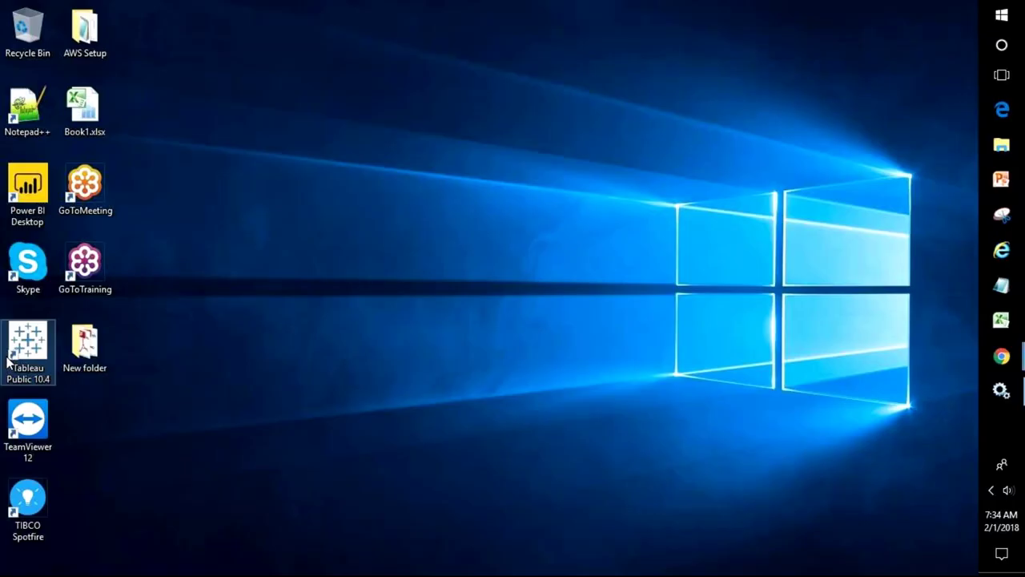
Launch TIBCO Spotfire and check the login dialog's Server list, keeping localhost:8080
double_click(30, 497)
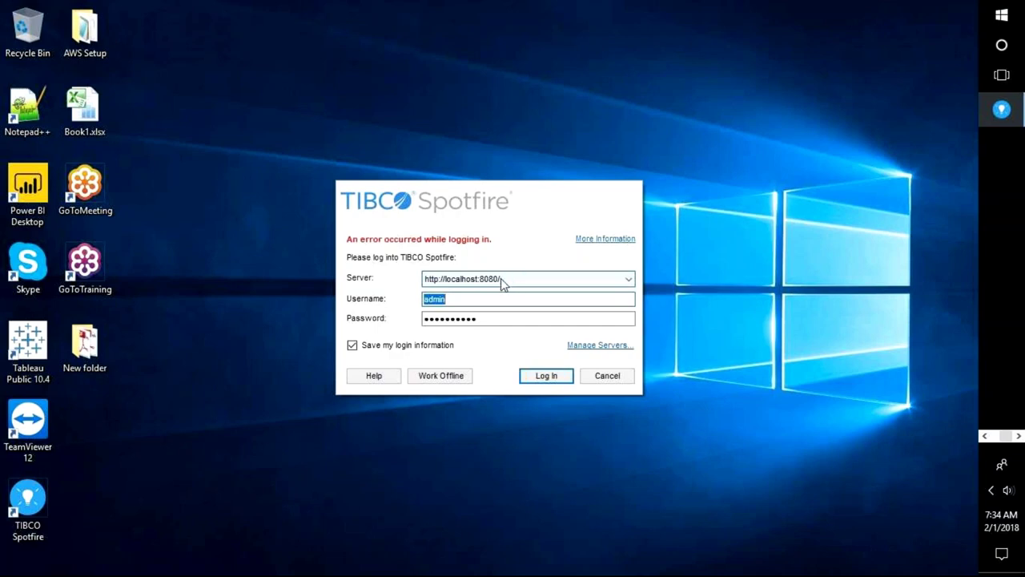
click(440, 384)
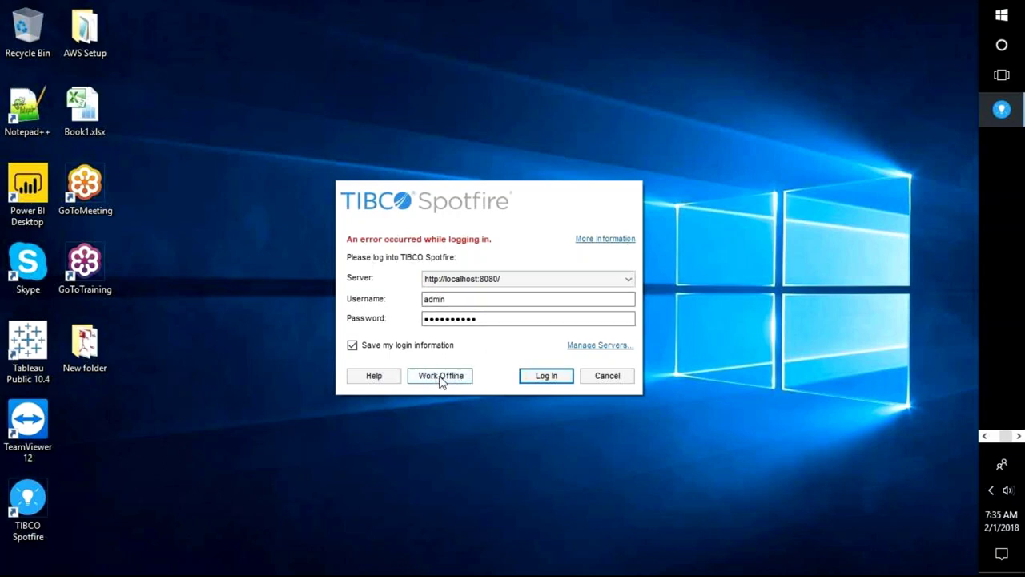
click(458, 279)
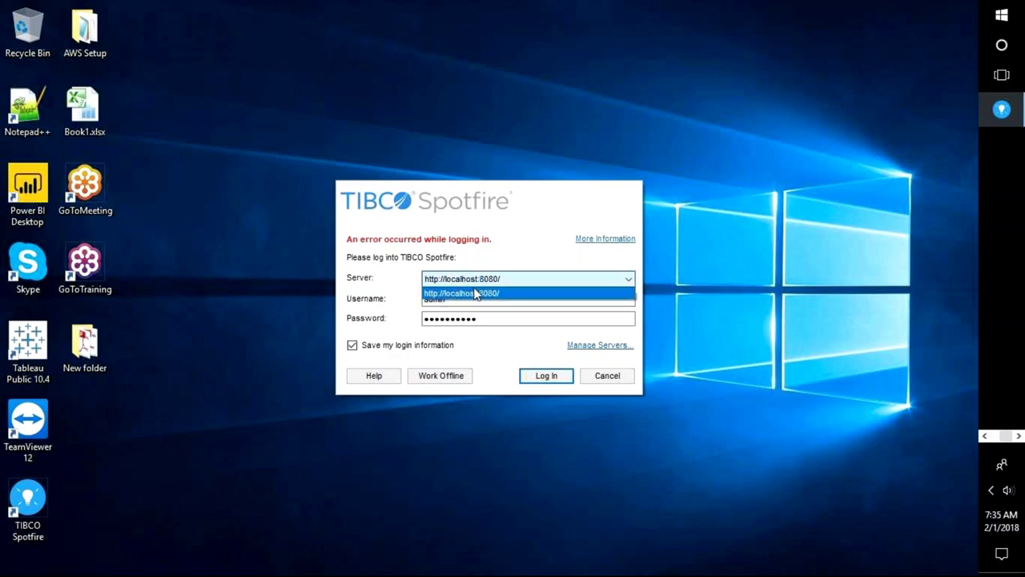
click(492, 277)
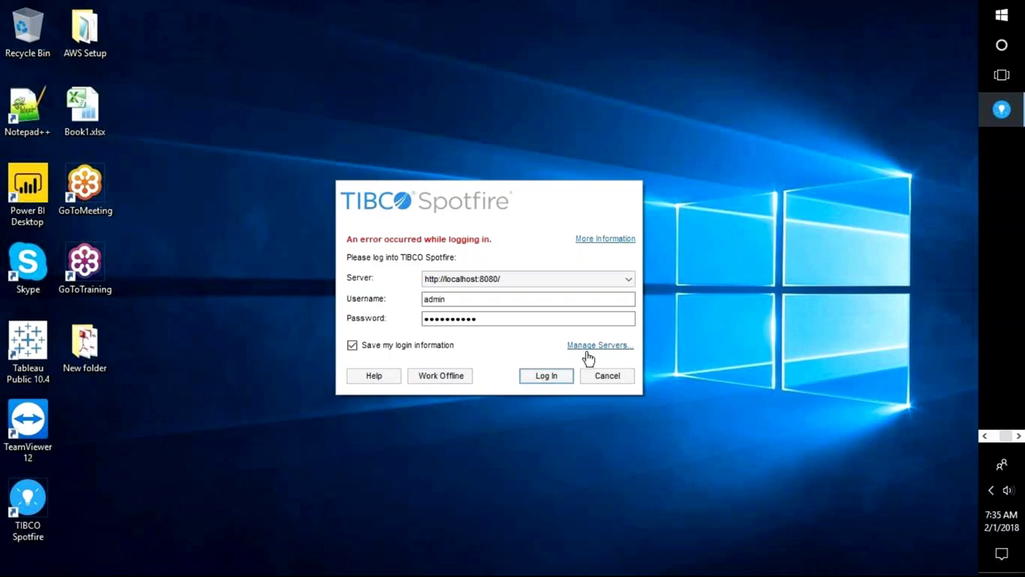
click(586, 349)
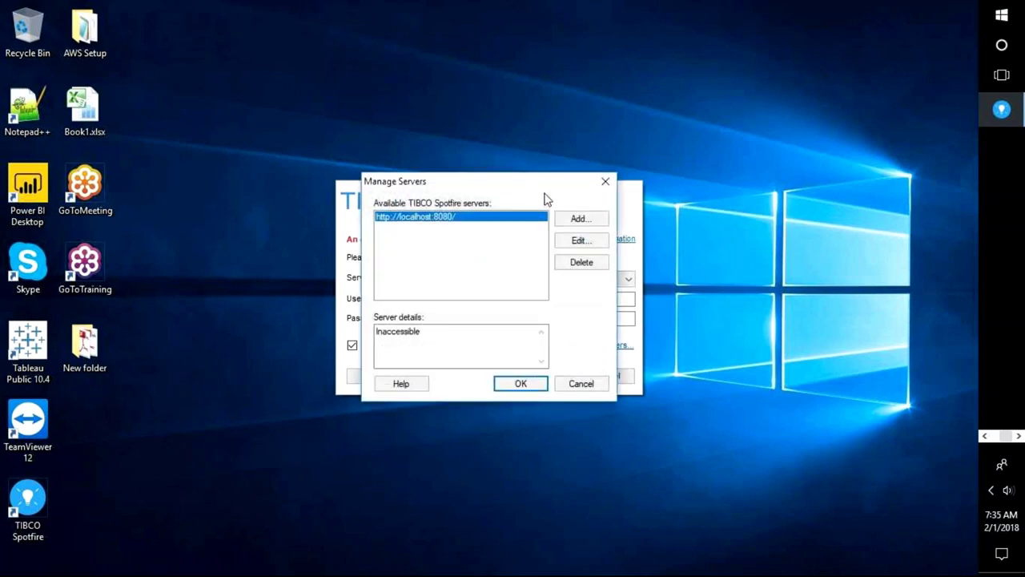
click(571, 218)
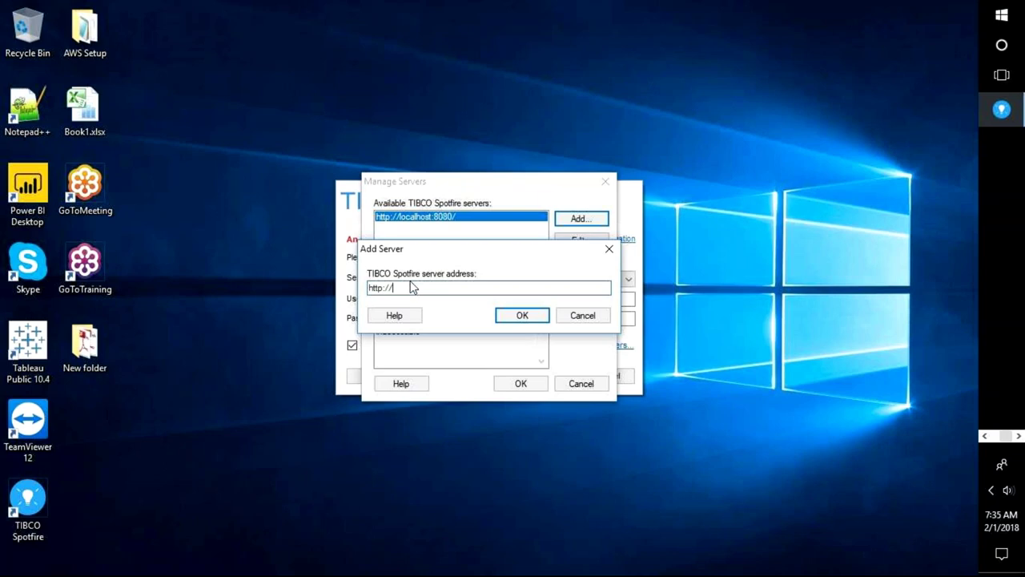
text(abc)
click(533, 319)
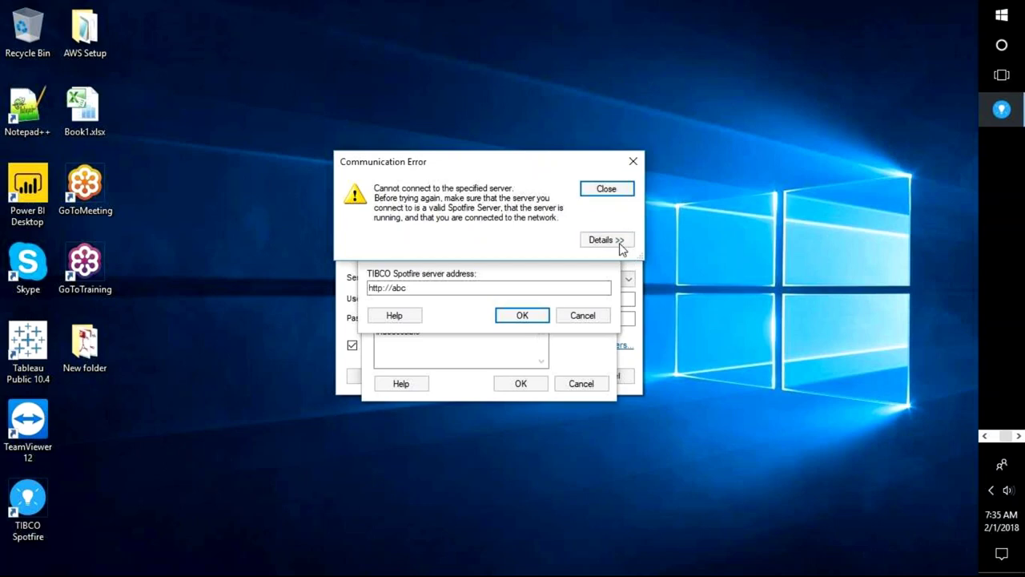
click(633, 161)
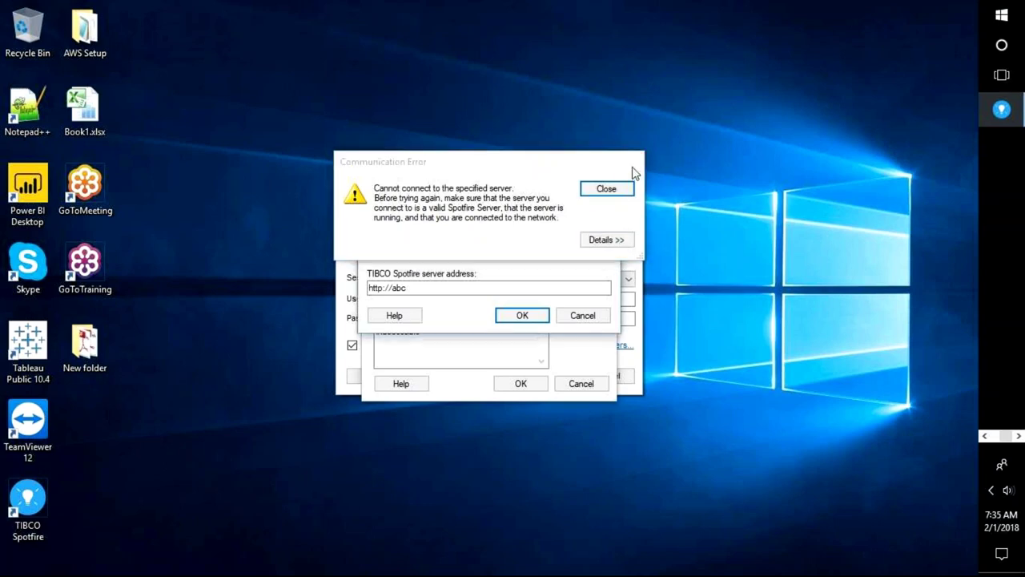
click(582, 317)
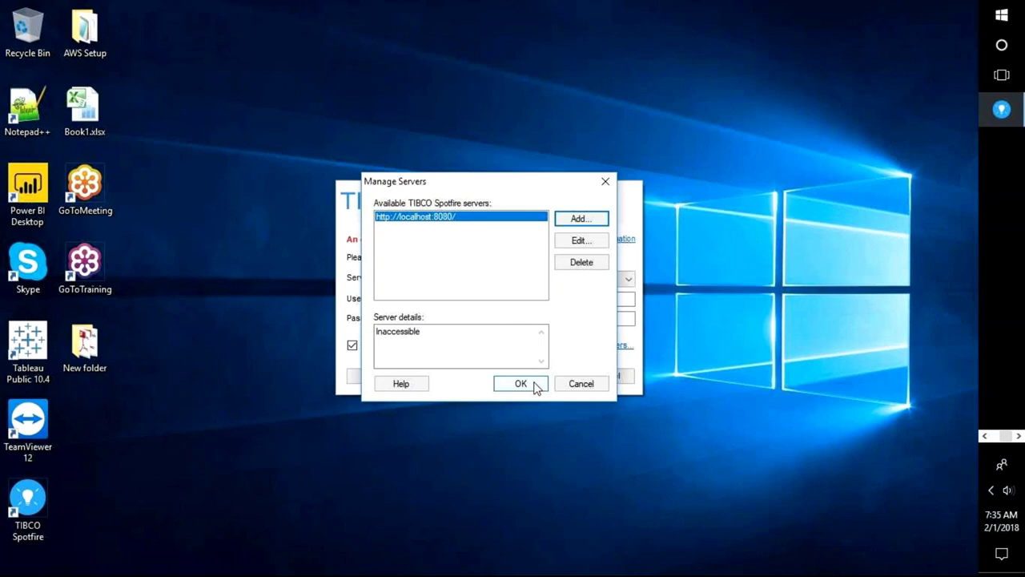
click(575, 388)
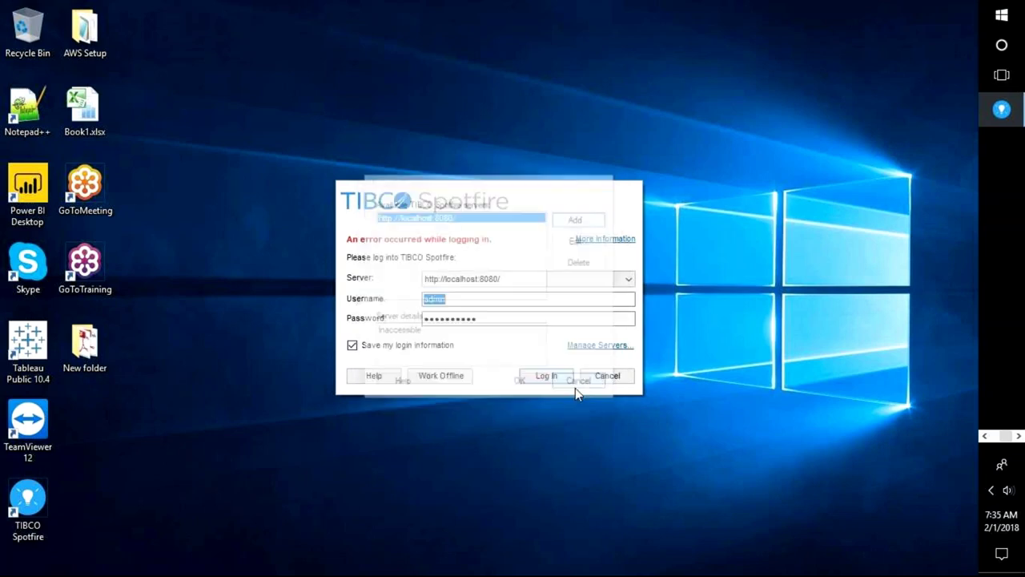
click(448, 298)
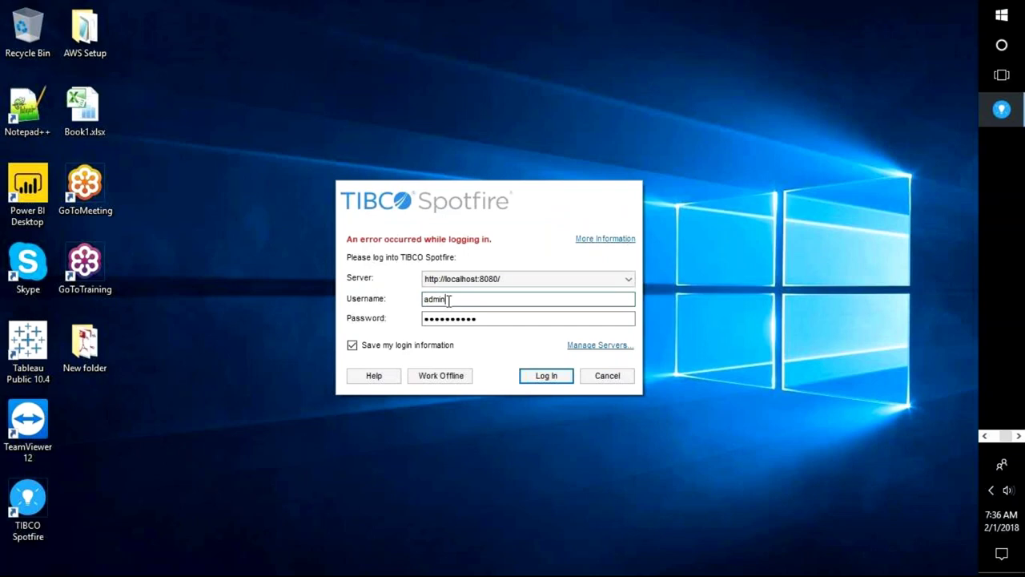
click(460, 320)
mouse_move(1004, 118)
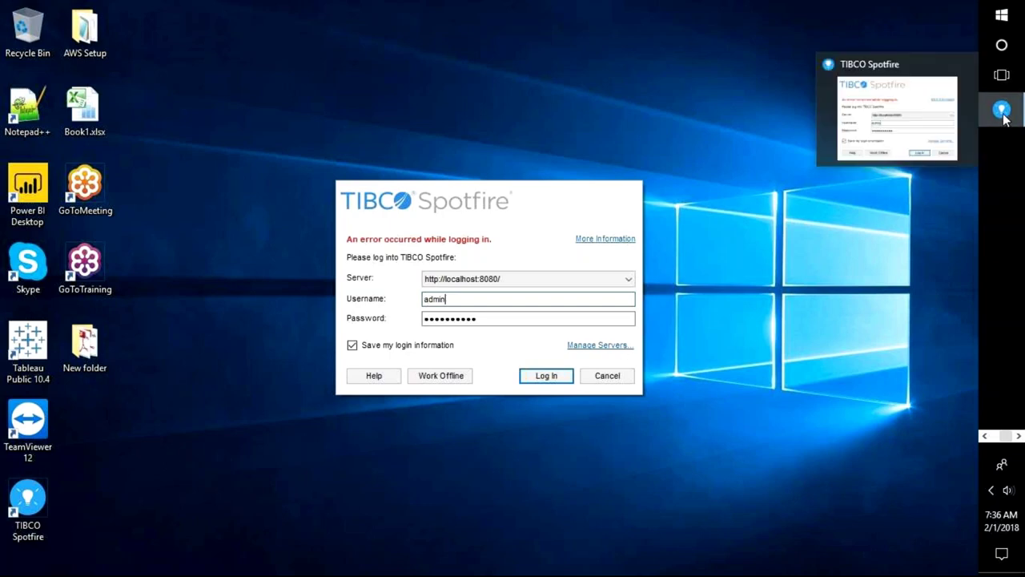
Write 'SSO' in a new Notepad document, then minimize Notepad
click(985, 436)
click(1002, 285)
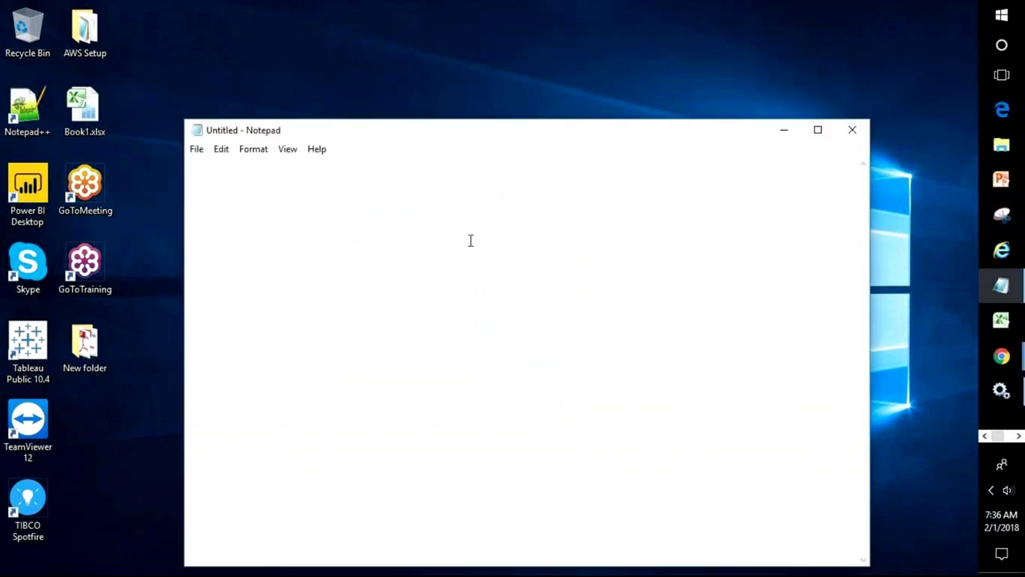
text(SSO)
click(786, 133)
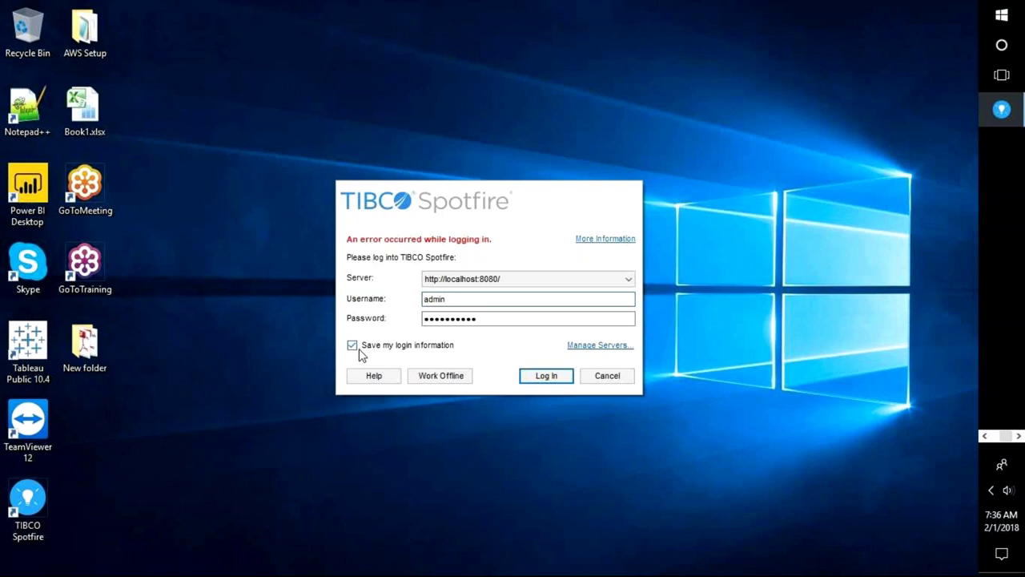
click(429, 320)
key(shift+Tab)
Open the Spotfire User's Guide on the Logging In topic from the login dialog's Help
click(373, 377)
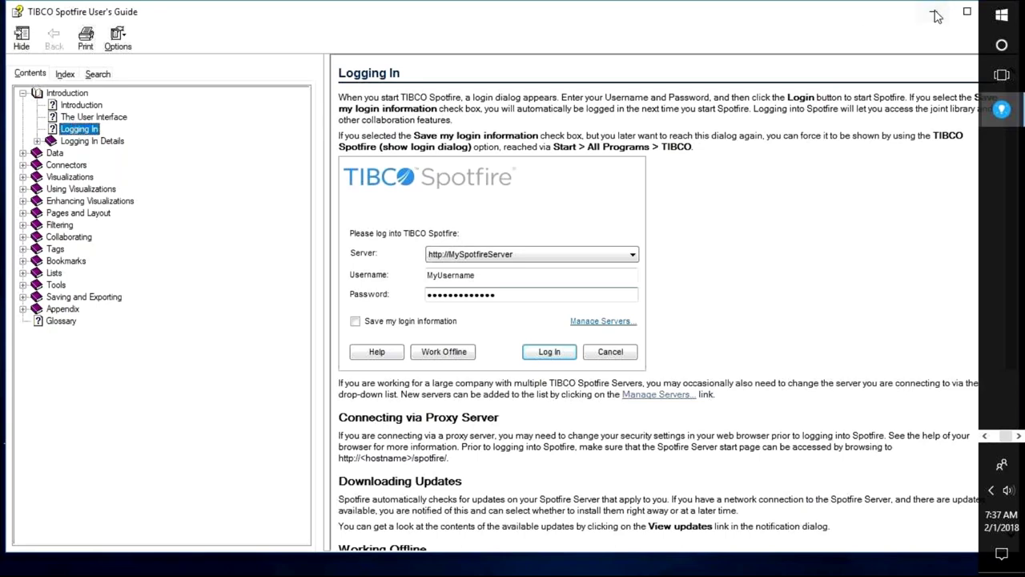
Set the taskbar location on screen to Bottom in Taskbar settings, then close Settings
right_click(998, 225)
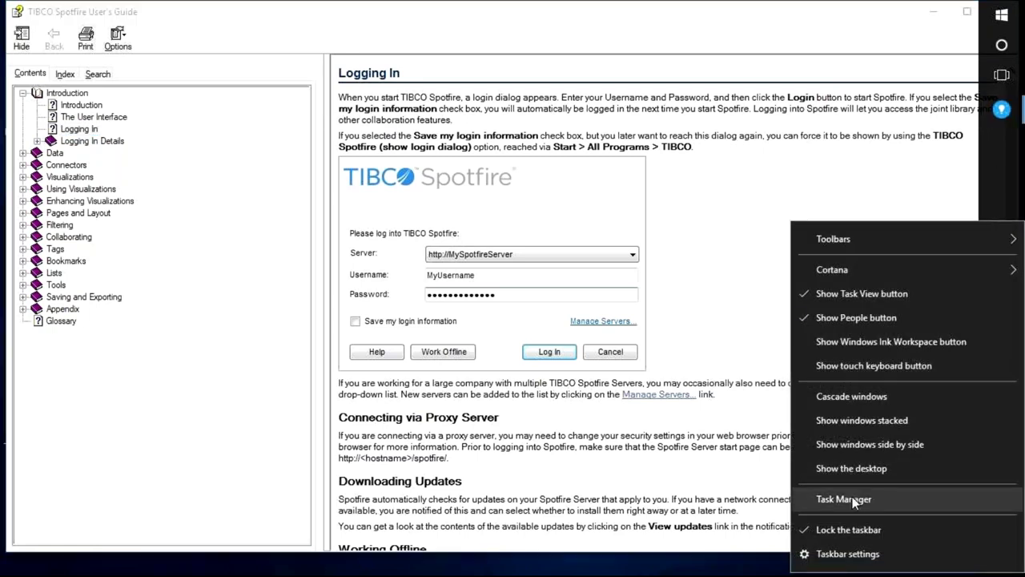
click(853, 554)
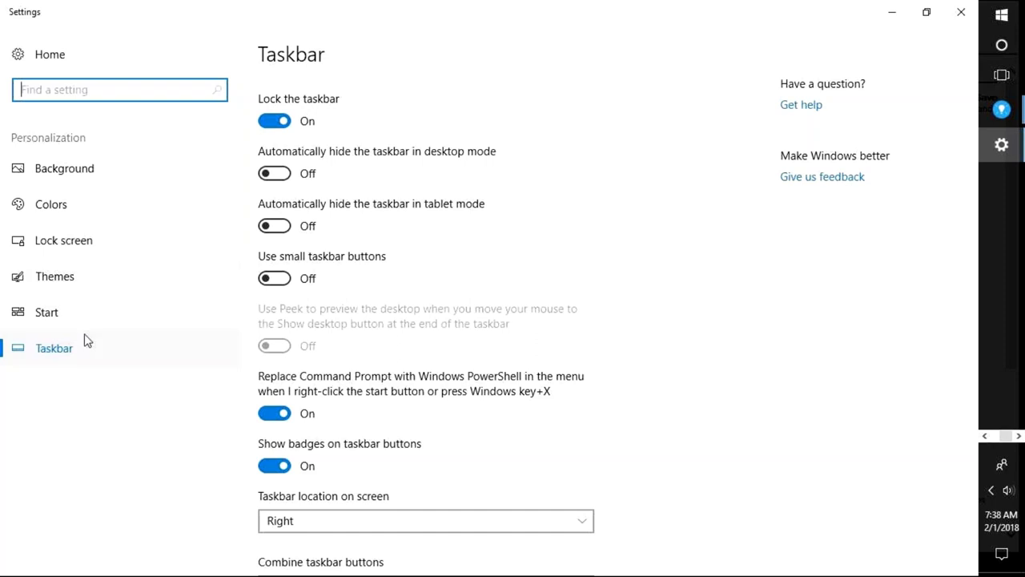
click(373, 521)
click(359, 545)
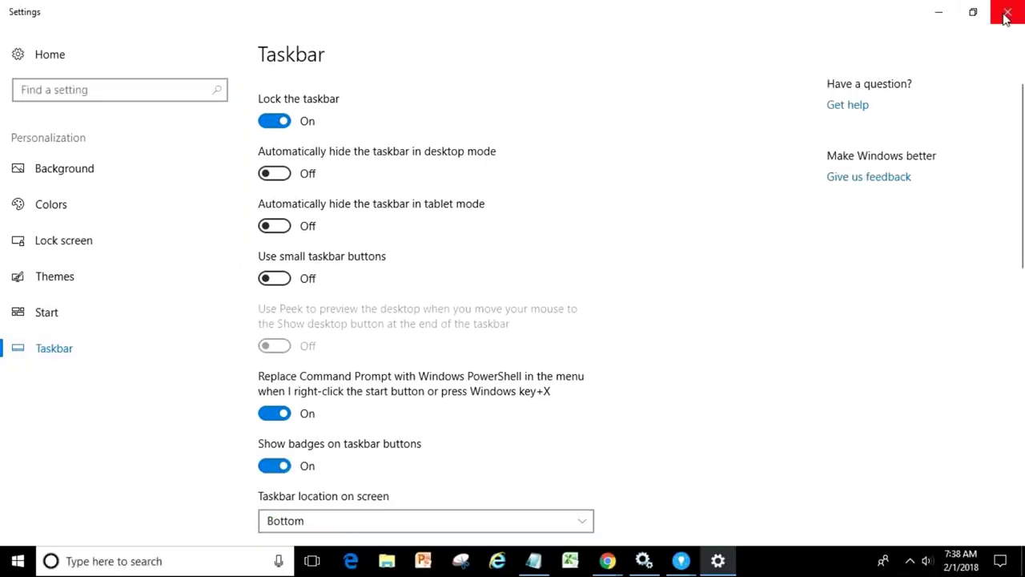
click(1007, 15)
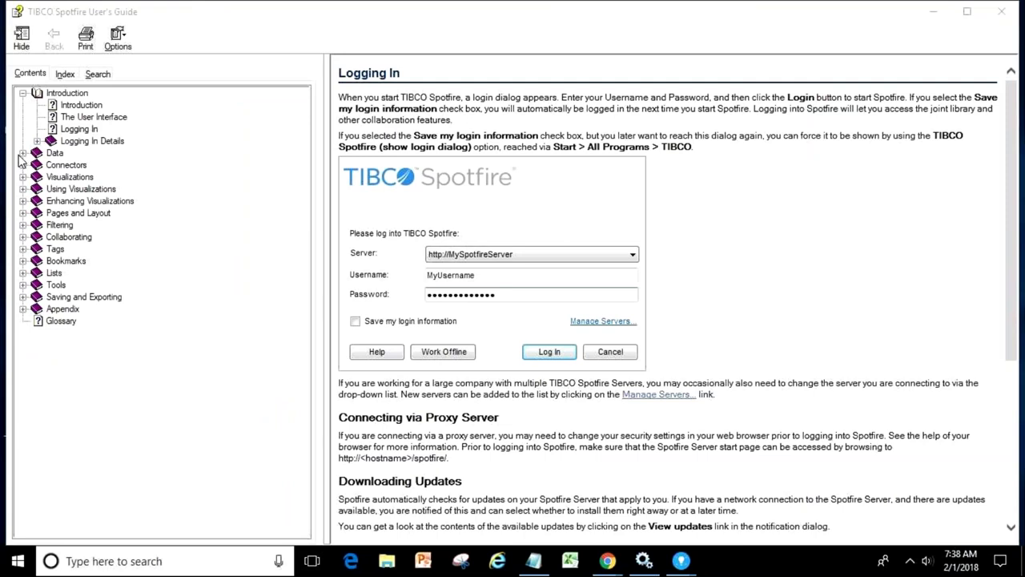
Reopen the User's Guide and expand Enhancing Visualizations in its Contents
click(26, 200)
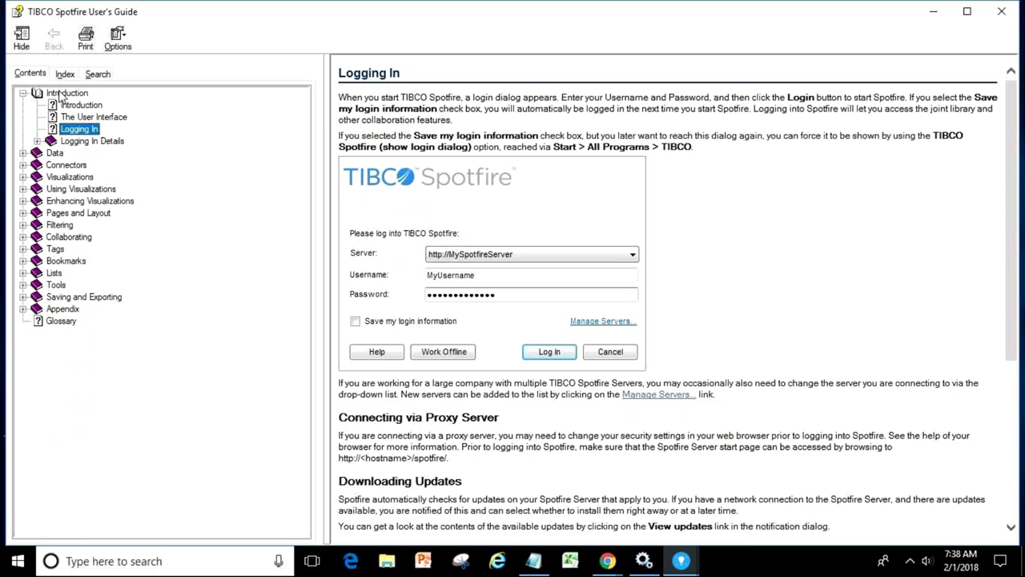
click(994, 19)
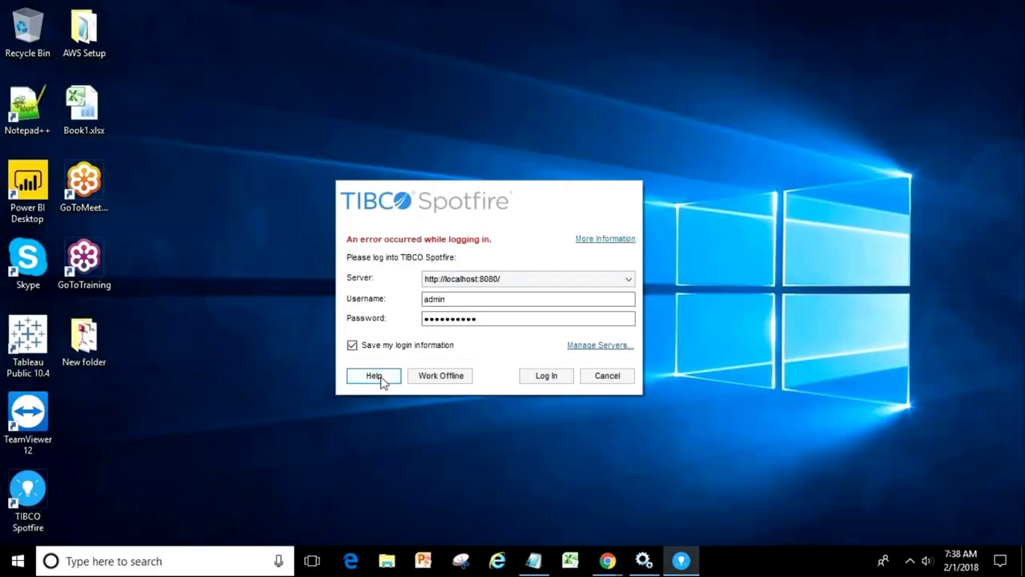
click(374, 375)
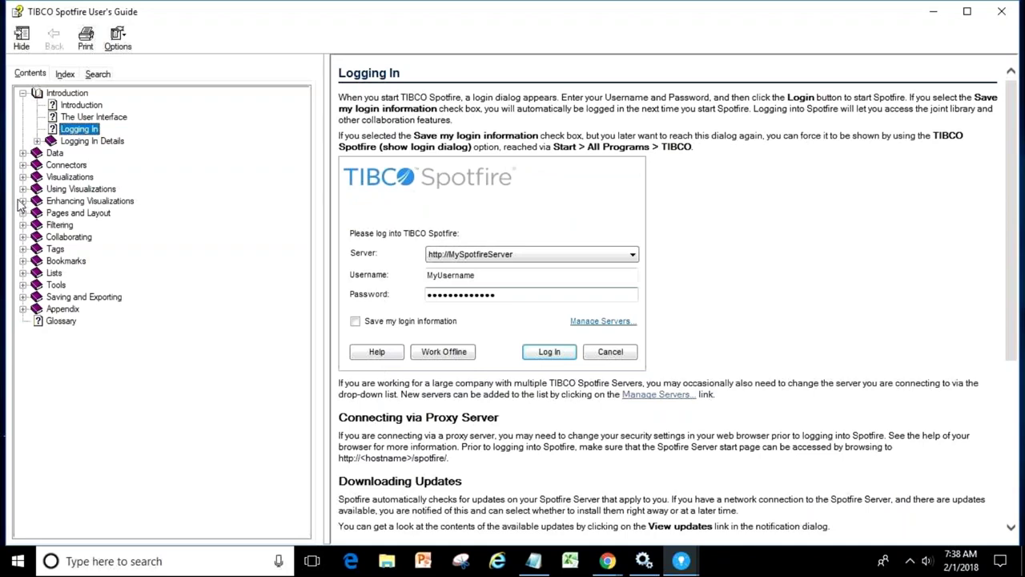
click(23, 201)
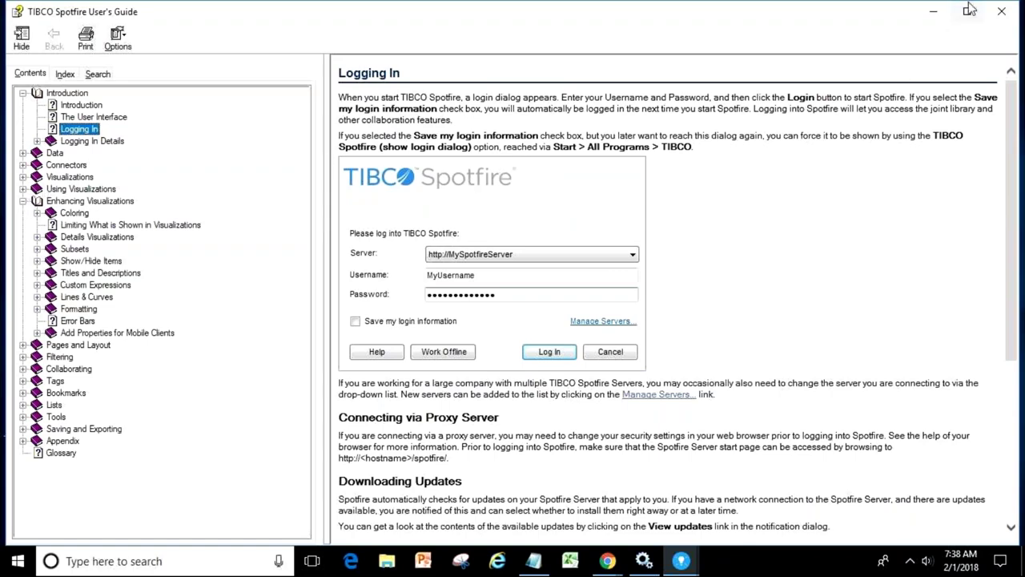
Close the User's Guide and tick 'Save my login information' in the login dialog
click(994, 11)
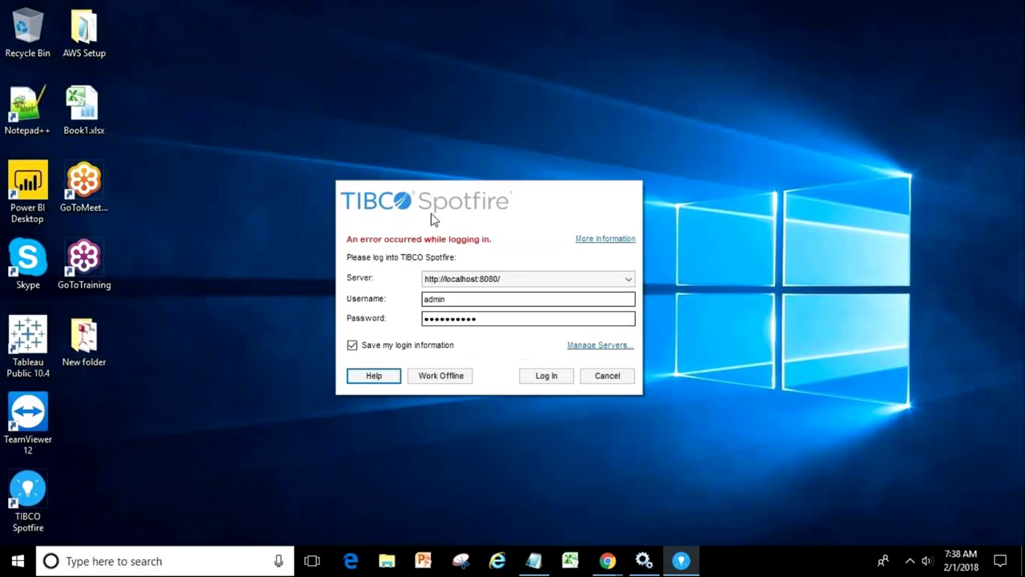
click(394, 338)
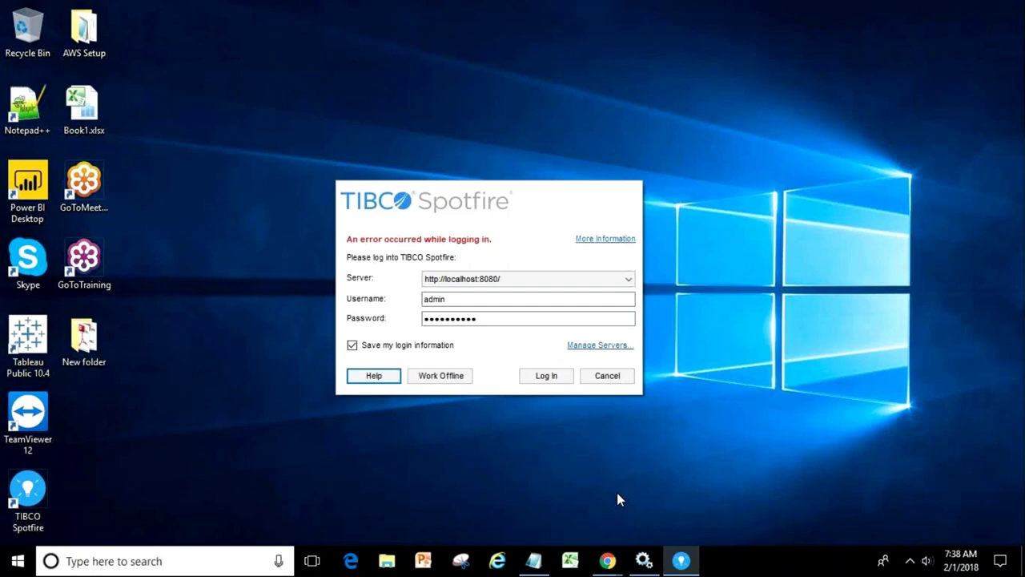
click(644, 561)
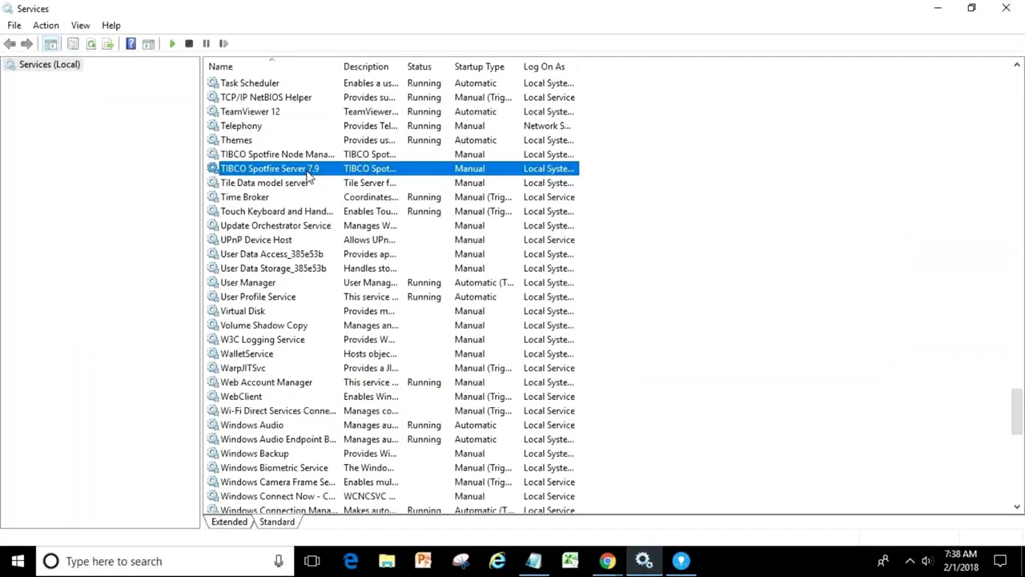
Start TIBCO Spotfire Server 7.9 again from its right-click menu and dismiss the stop warning
right_click(311, 183)
click(296, 172)
right_click(297, 174)
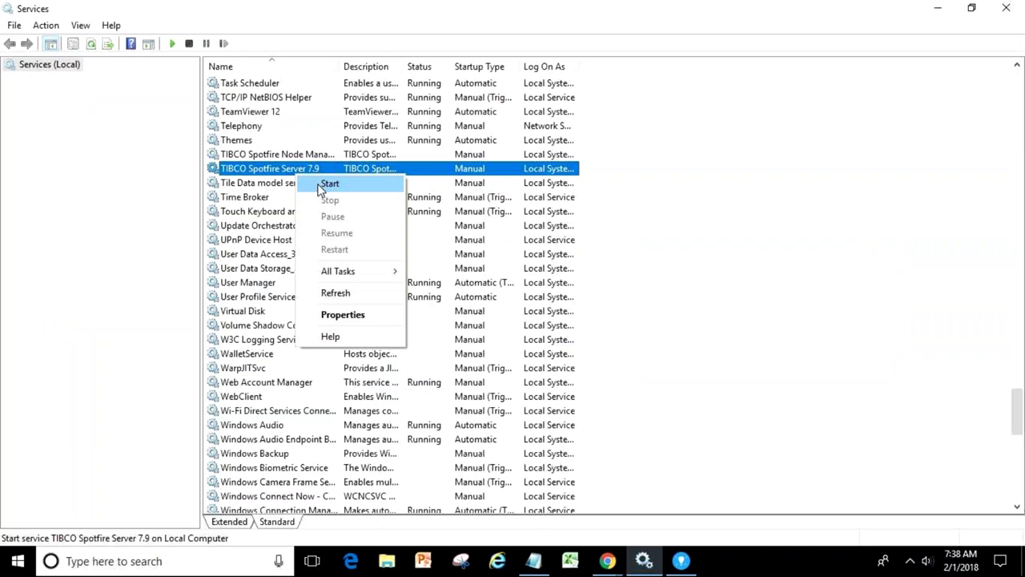
click(329, 184)
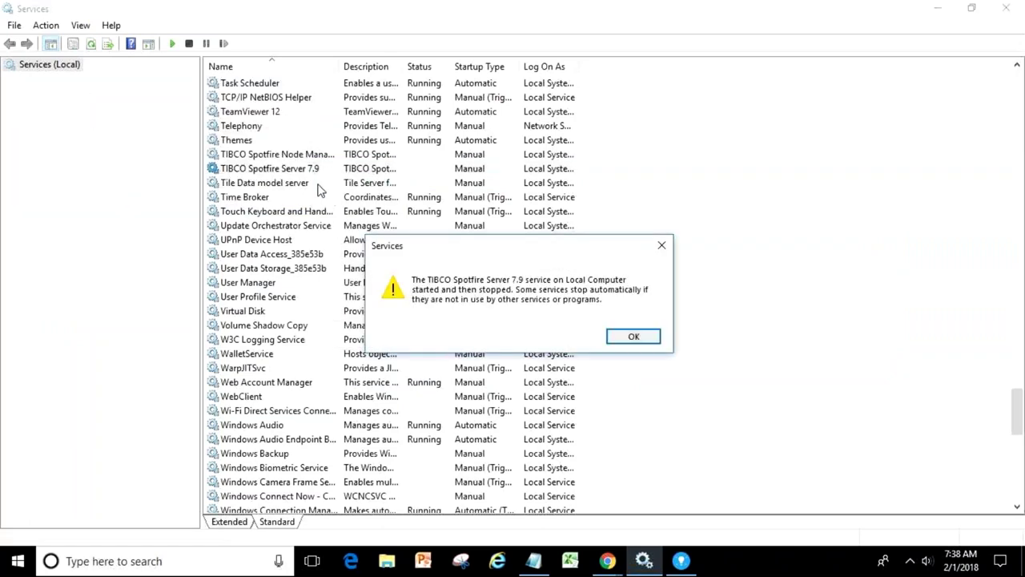
click(633, 337)
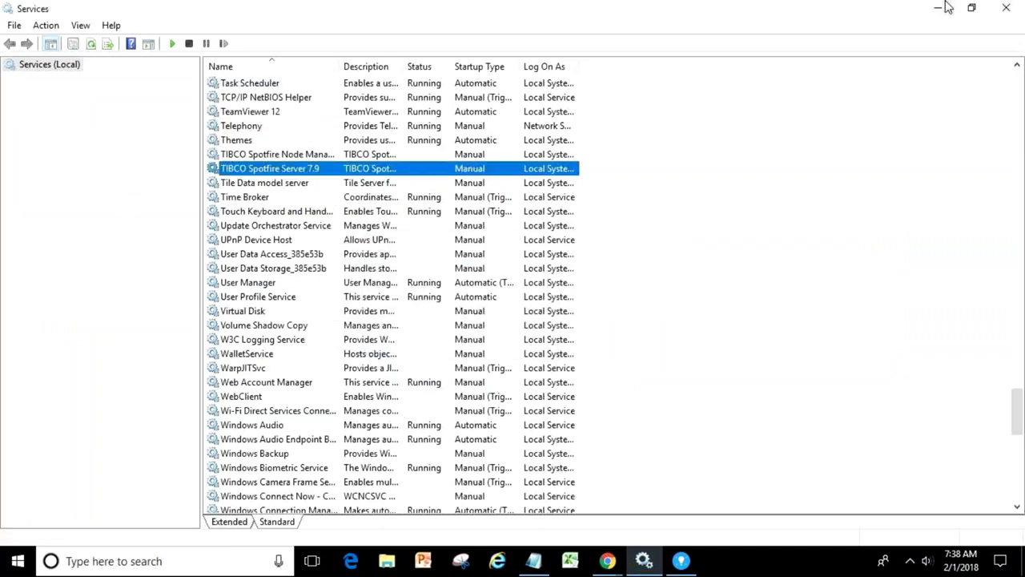
Minimize Services and continue into Spotfire with Work Offline
click(939, 7)
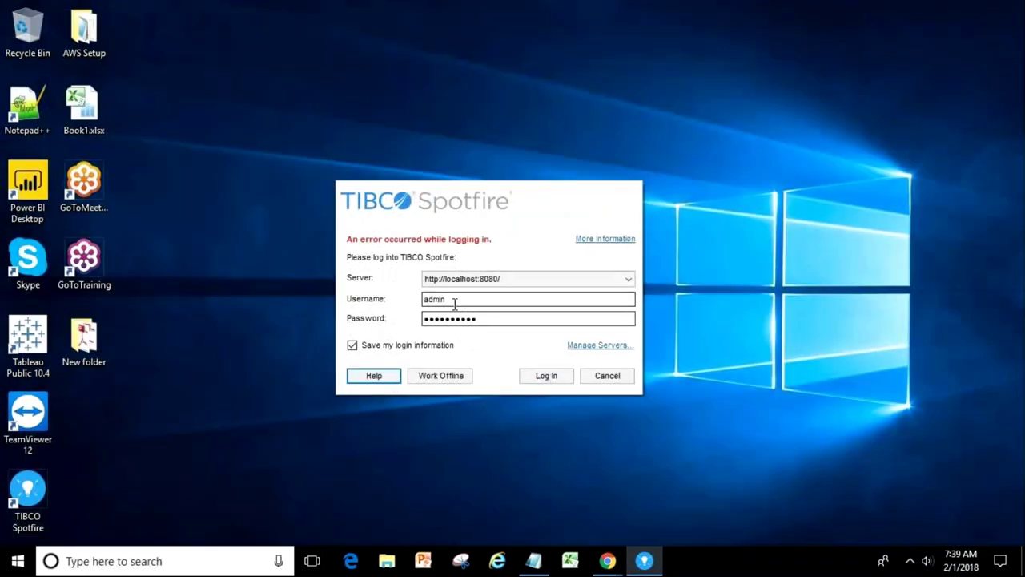
click(442, 380)
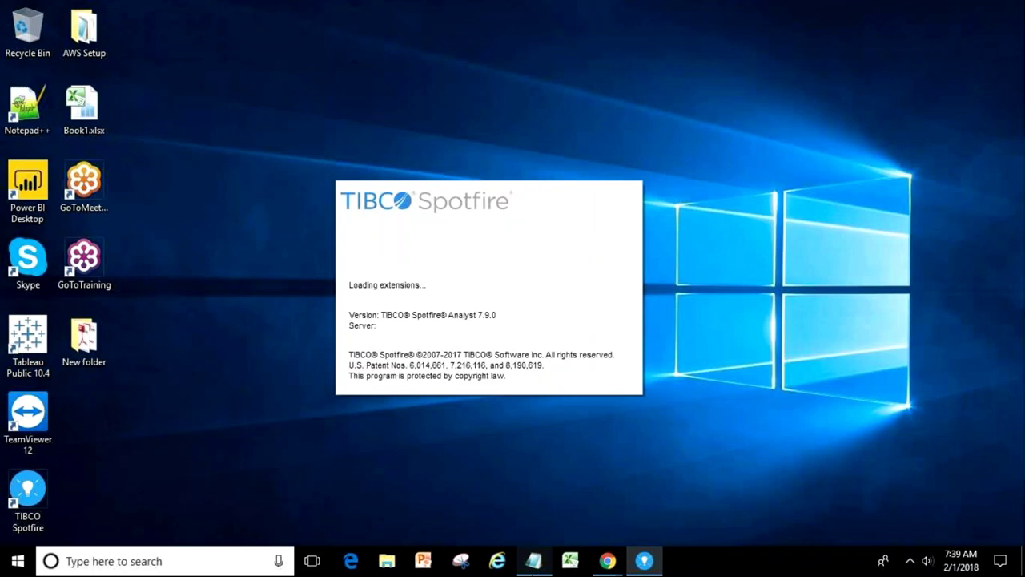
click(534, 561)
Add the line 'In -Memory Data visualization tool' under SSO, correcting the spelling and hyphen
key(Return)
key(Return)
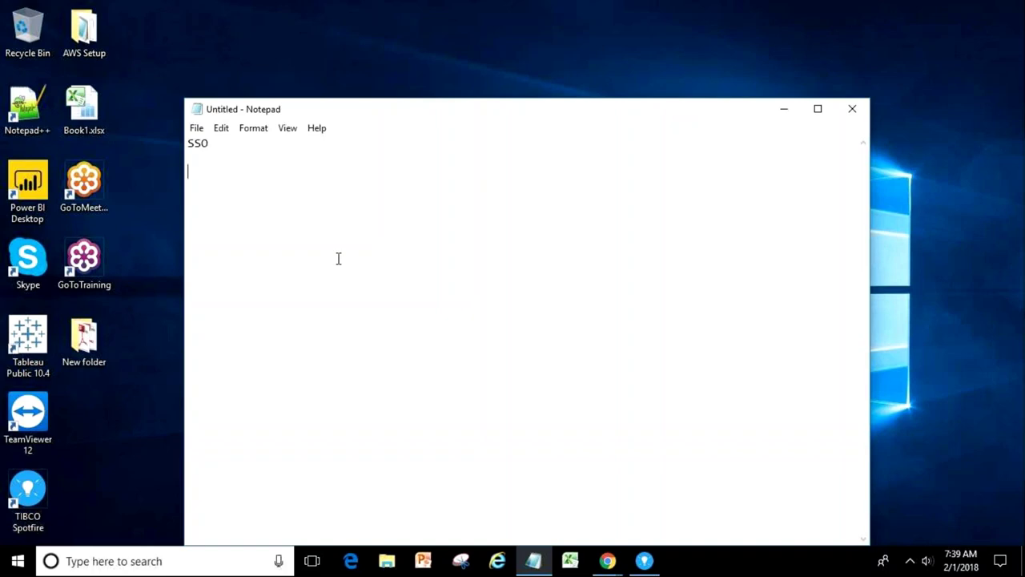
text(In Memory Data visul)
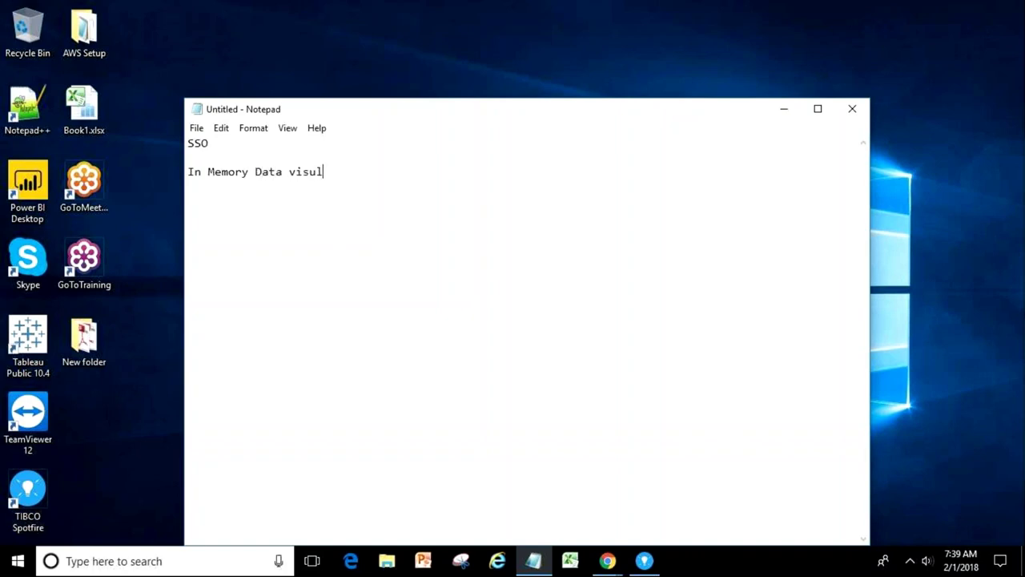
text(aization tool)
click(331, 173)
key(BackSpace)
key(BackSpace)
text(al)
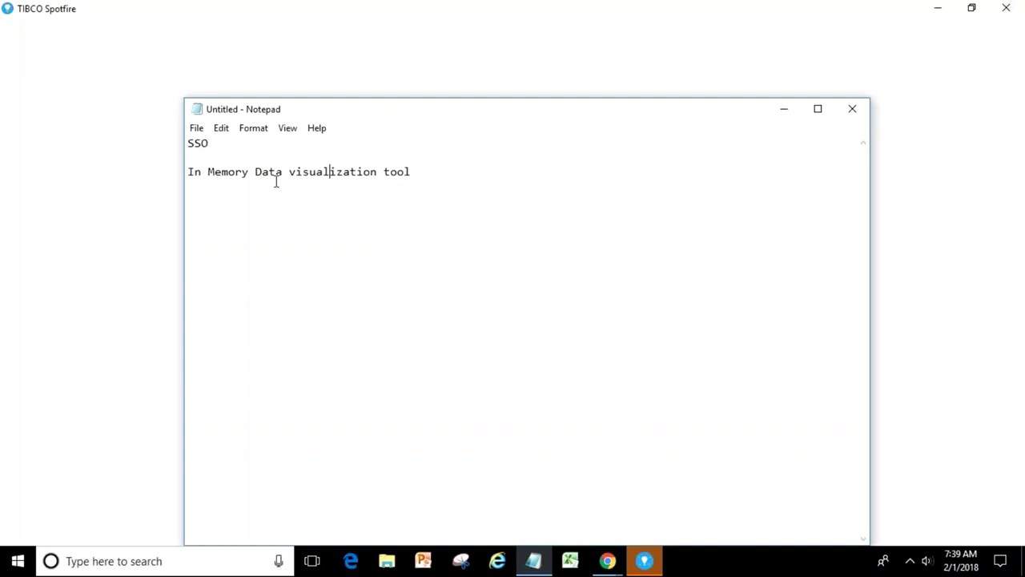
click(208, 171)
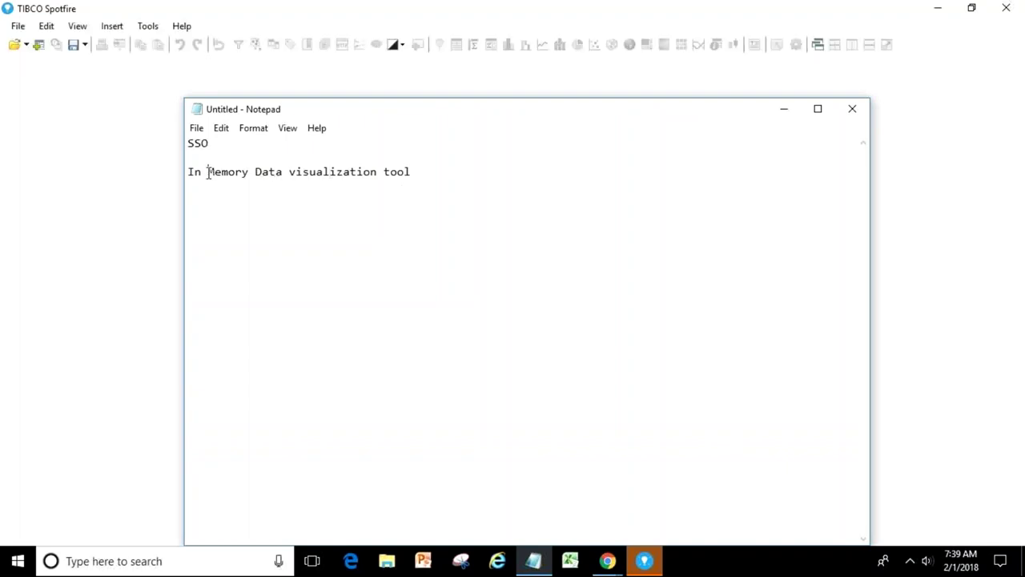
key(BackSpace)
text(-)
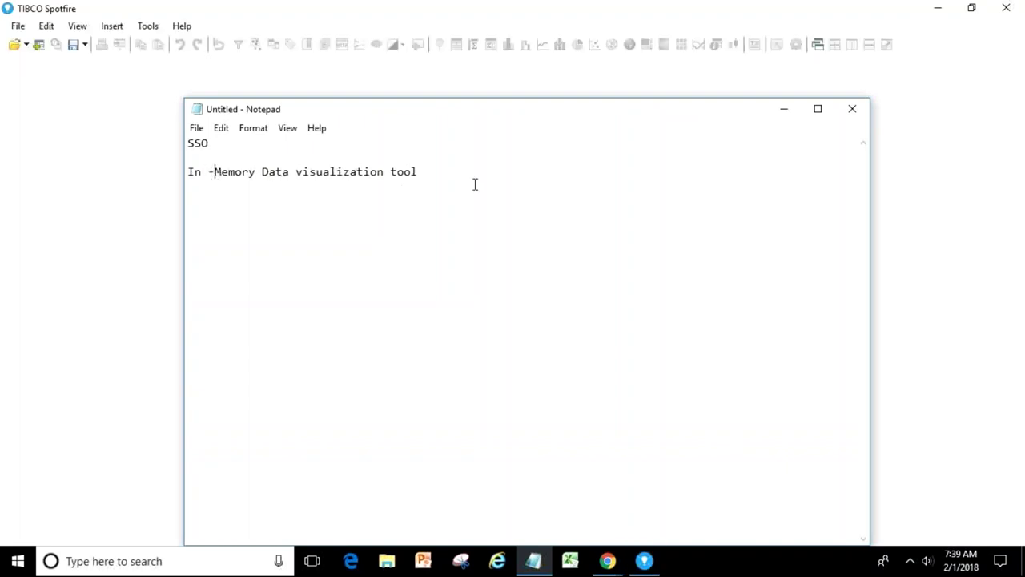
Add a final line 'IN _ Database Analysis' to the notes
click(452, 175)
key(Return)
key(Return)
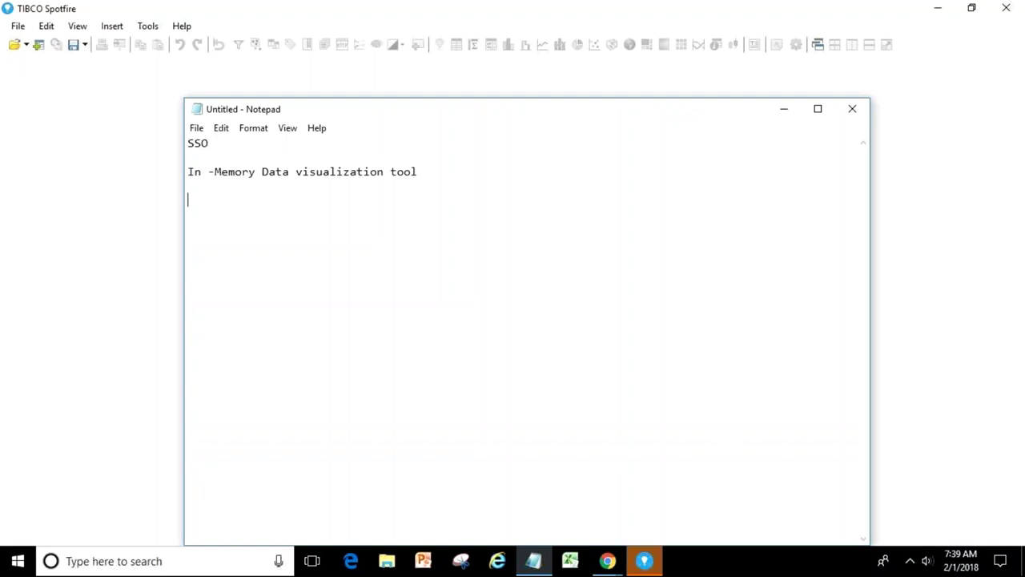
text(IN _ Database)
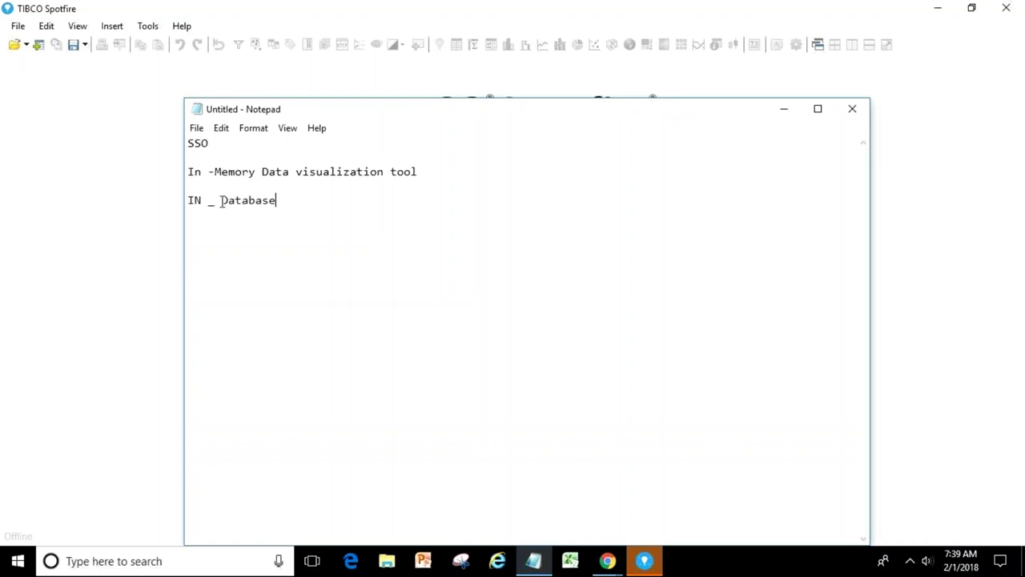
text(Analysis)
Browse the start page's Recent Analyses, Add Data and Samples tabs and File menu, ending on Recent Data
click(146, 185)
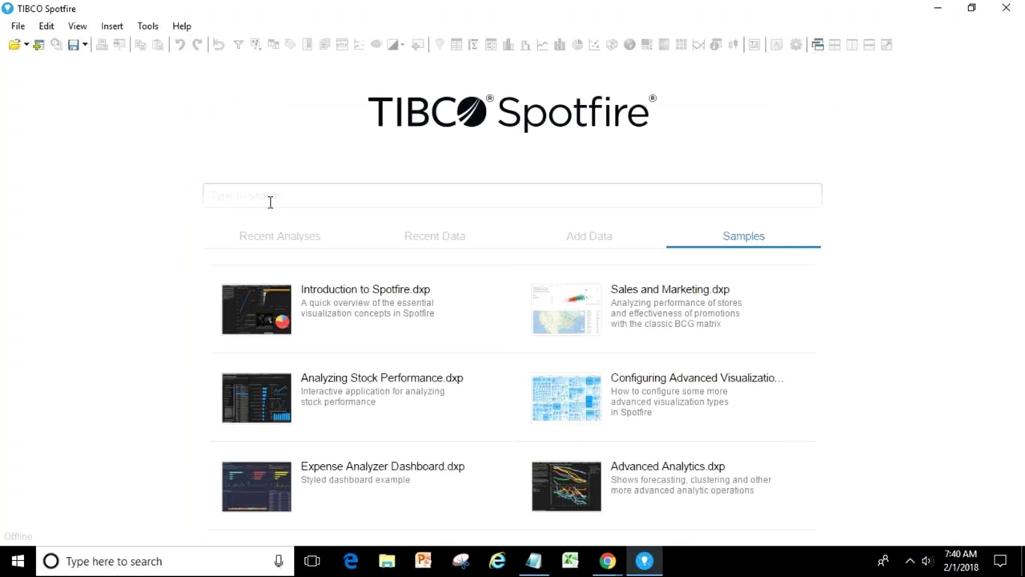
click(273, 240)
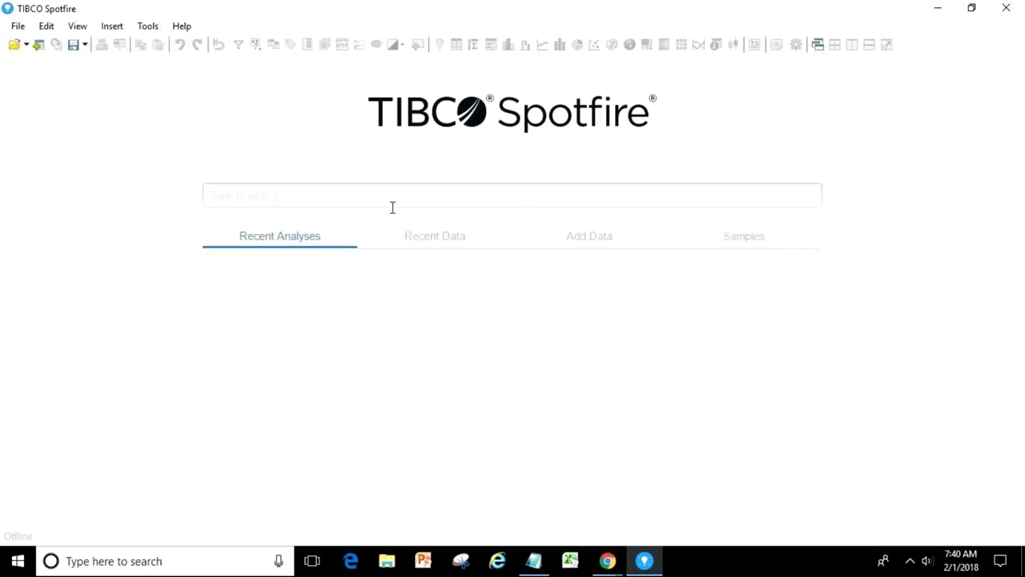
click(403, 239)
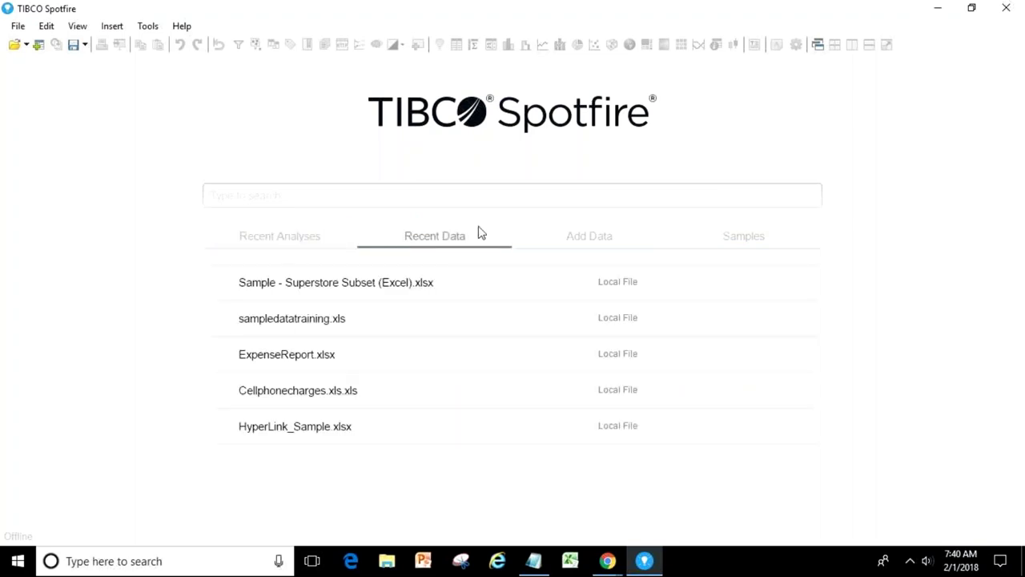
click(590, 234)
click(729, 240)
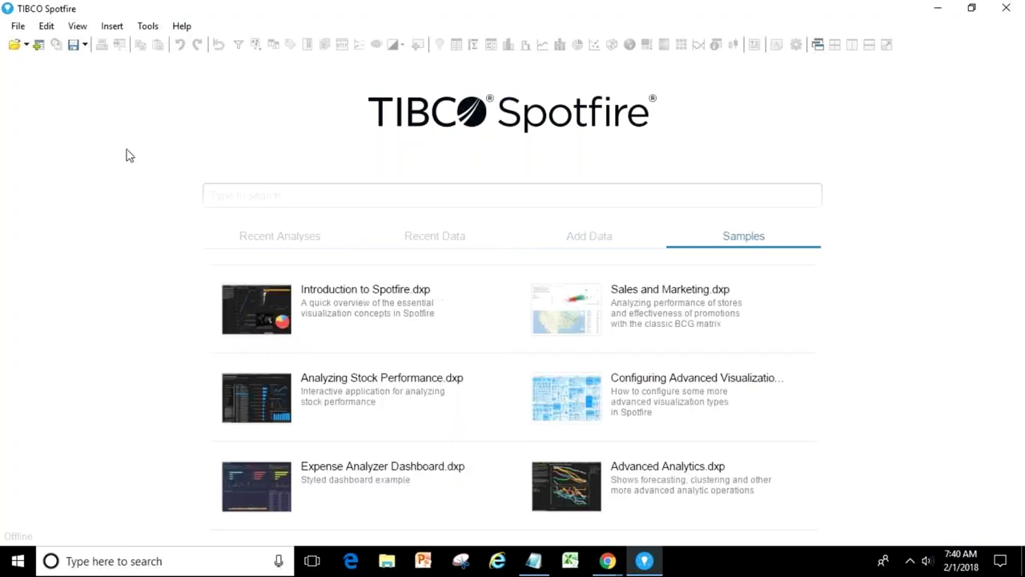
click(17, 27)
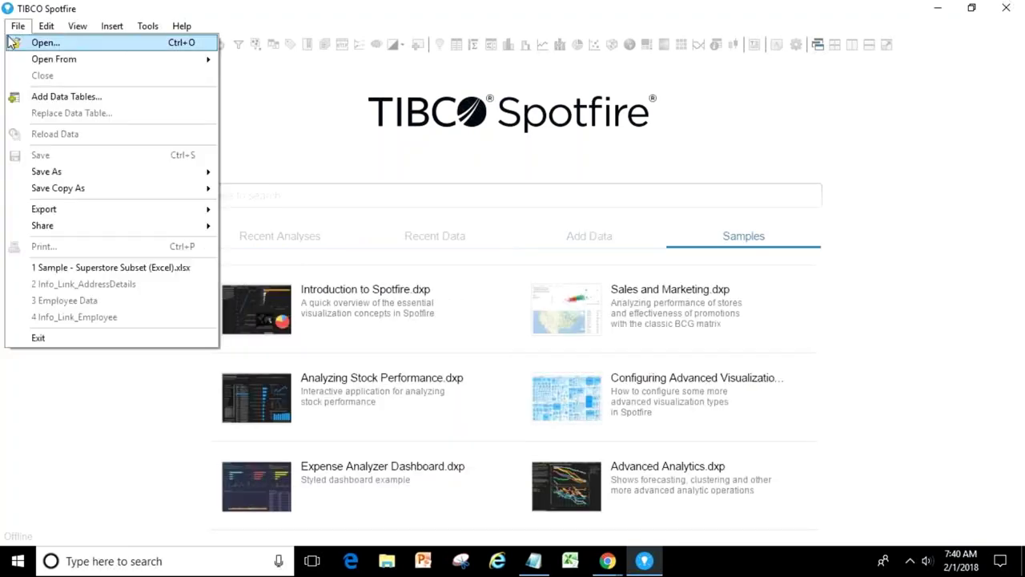
click(569, 245)
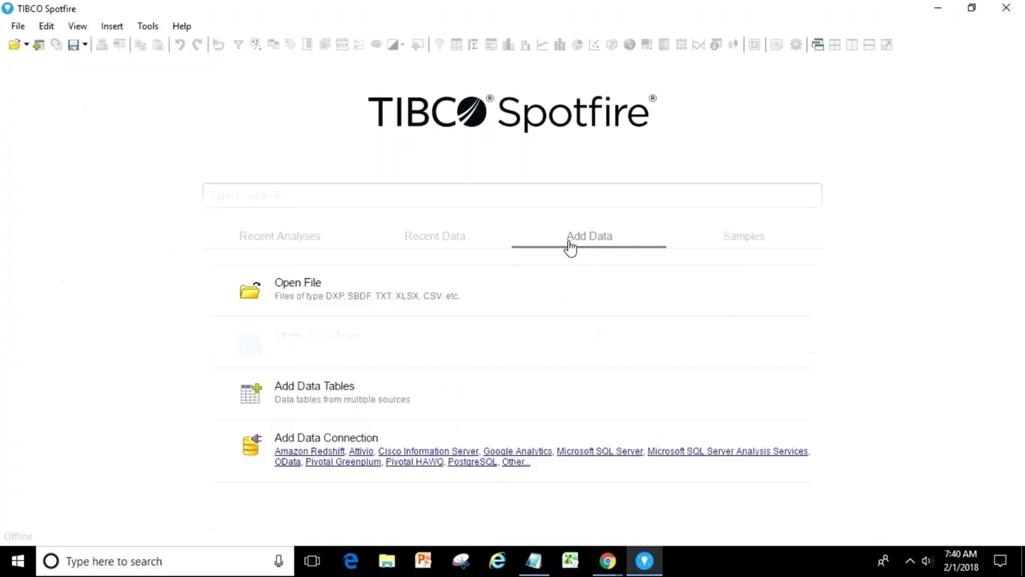
click(437, 239)
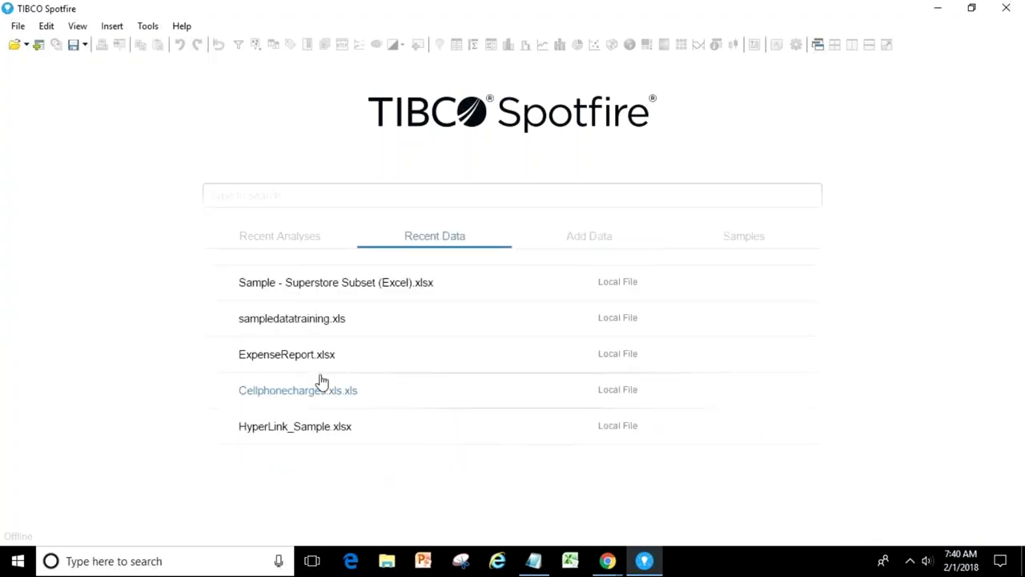
click(289, 245)
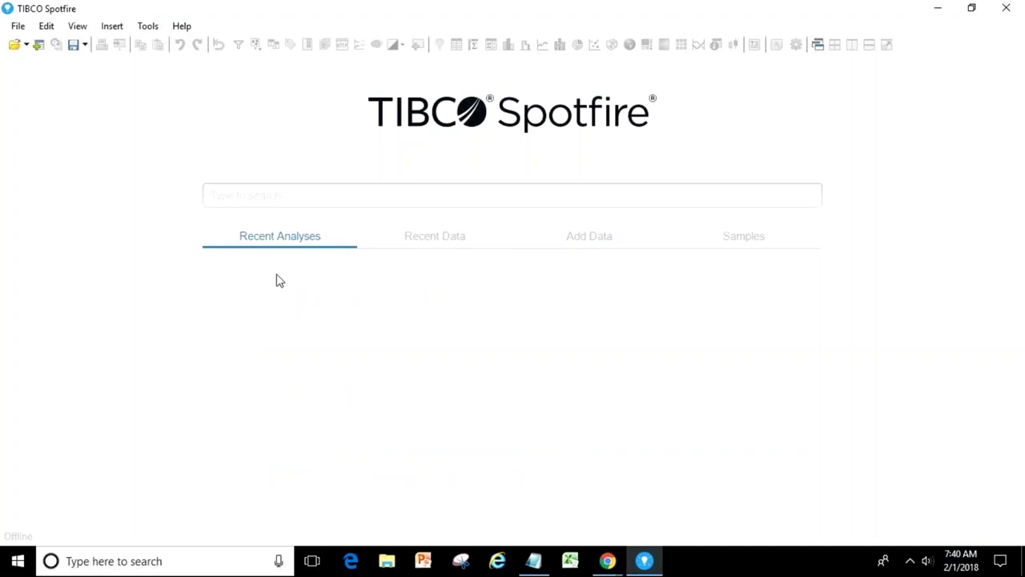
click(413, 245)
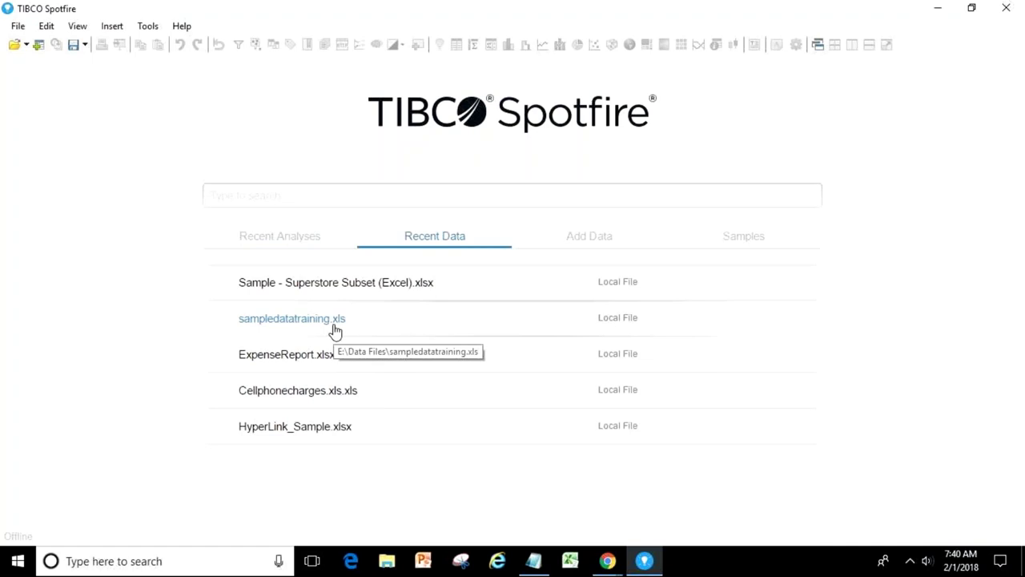
Look through the Add Data, Samples, Recent Analyses and Recent Data tabs, then bring Notepad forward
click(600, 244)
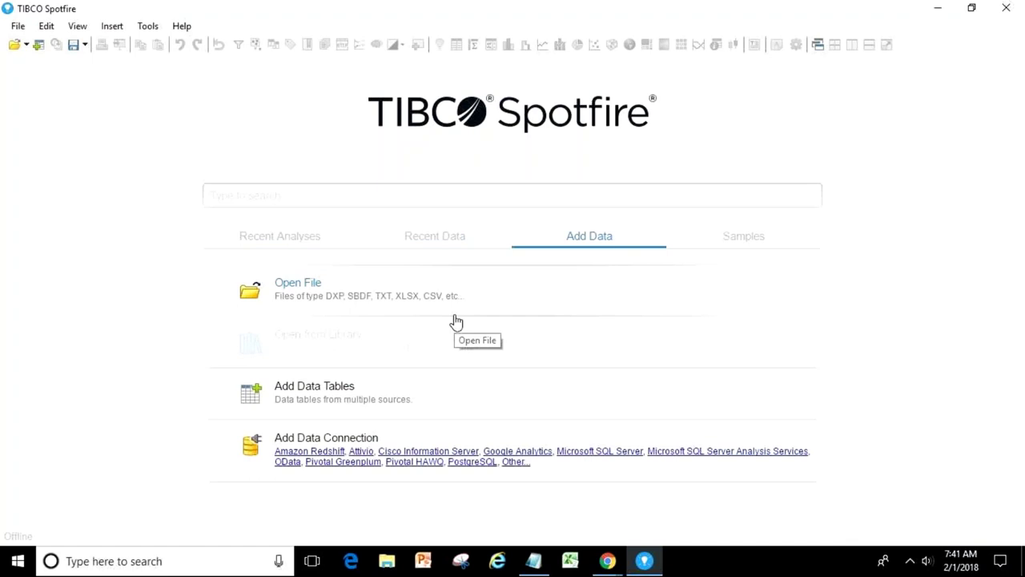
click(734, 254)
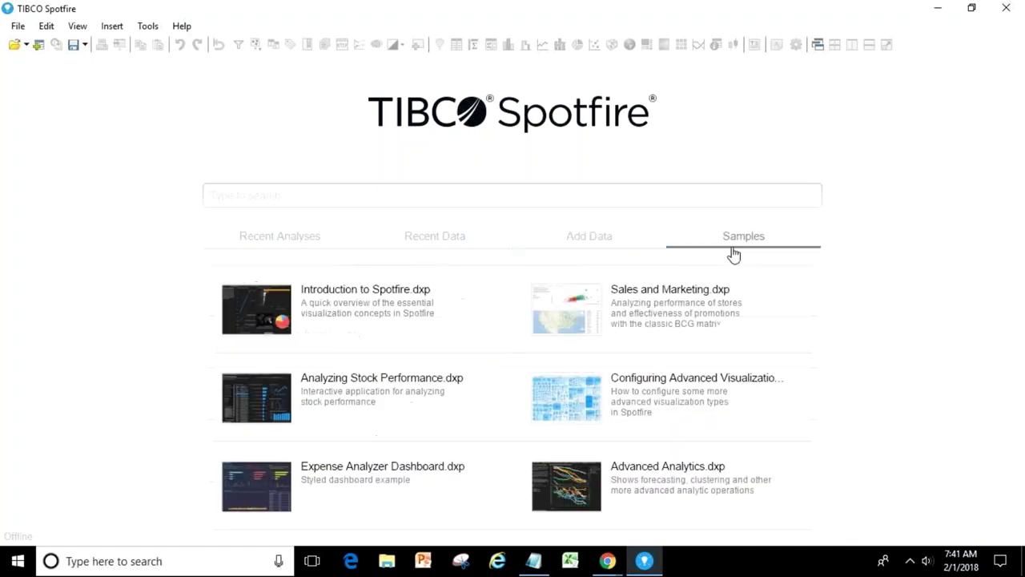
click(589, 254)
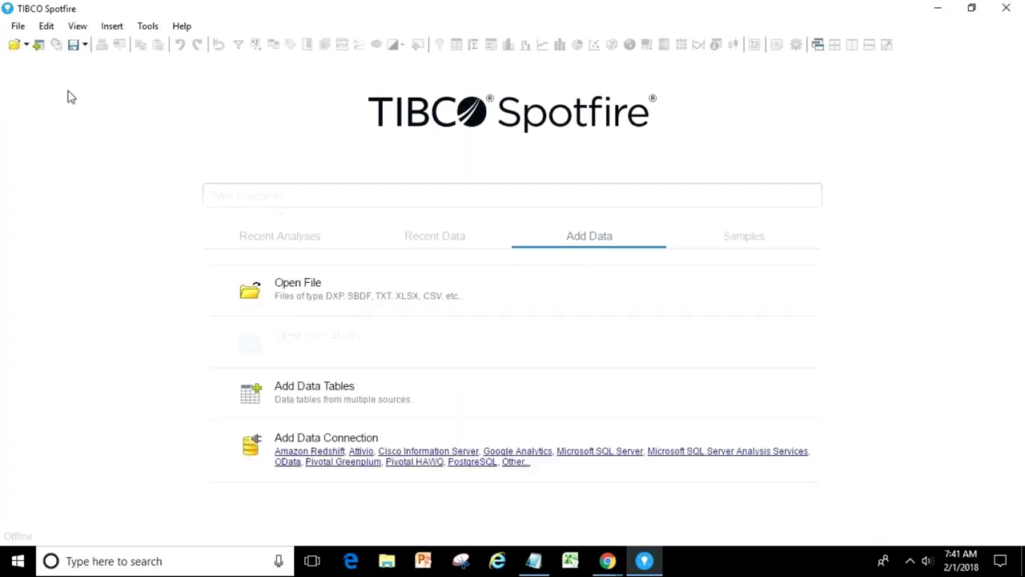
click(273, 239)
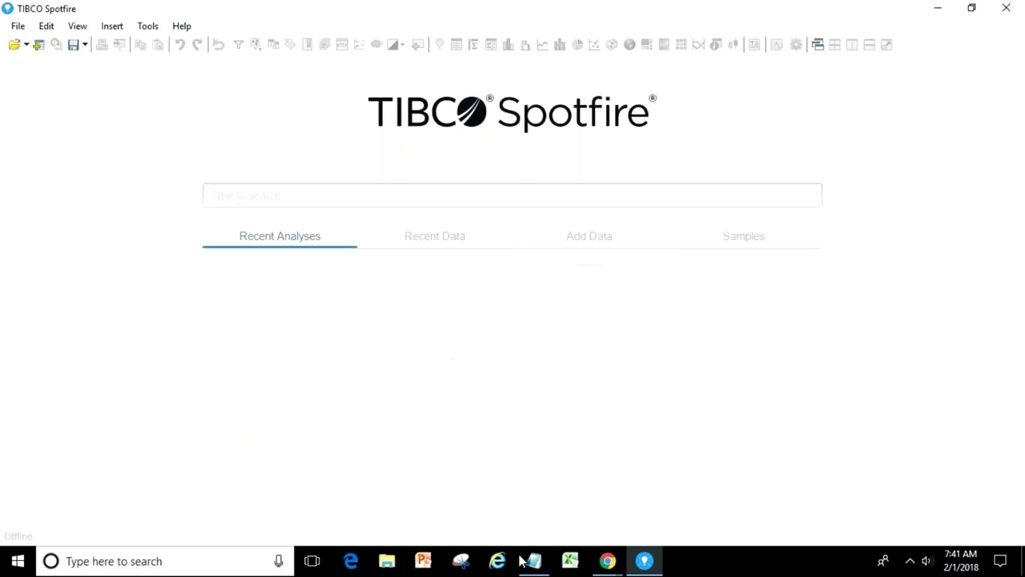
click(425, 242)
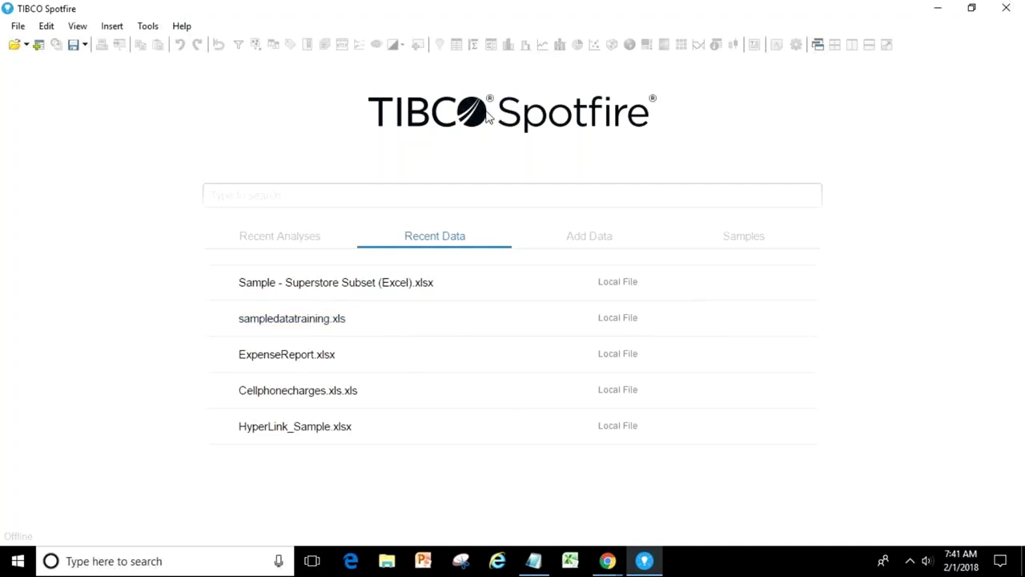
click(535, 559)
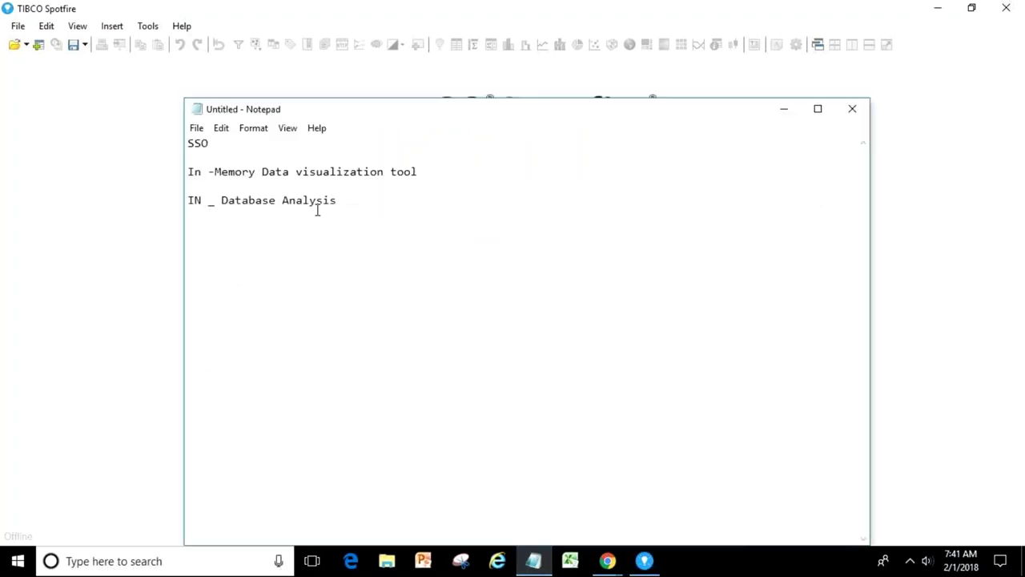
Add the lines 'DXP' and 'Sales ANalysis.dxp' below 'Database Analysis' in the notes, then show the desktop
click(215, 172)
click(354, 201)
key(Return)
key(Return)
text(DXP)
key(Return)
key(Return)
text(Sales ANalysis.dxp)
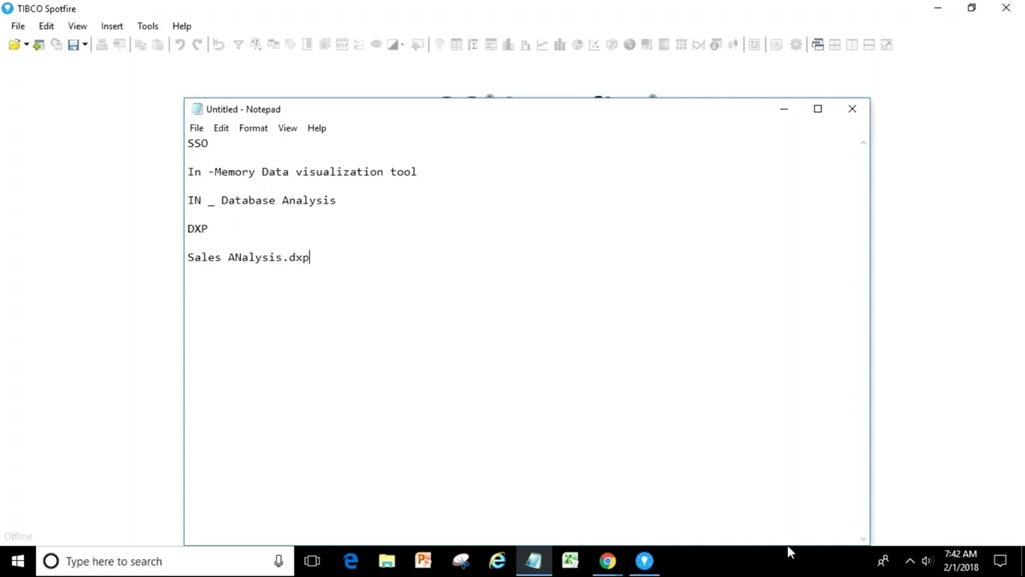
click(1023, 561)
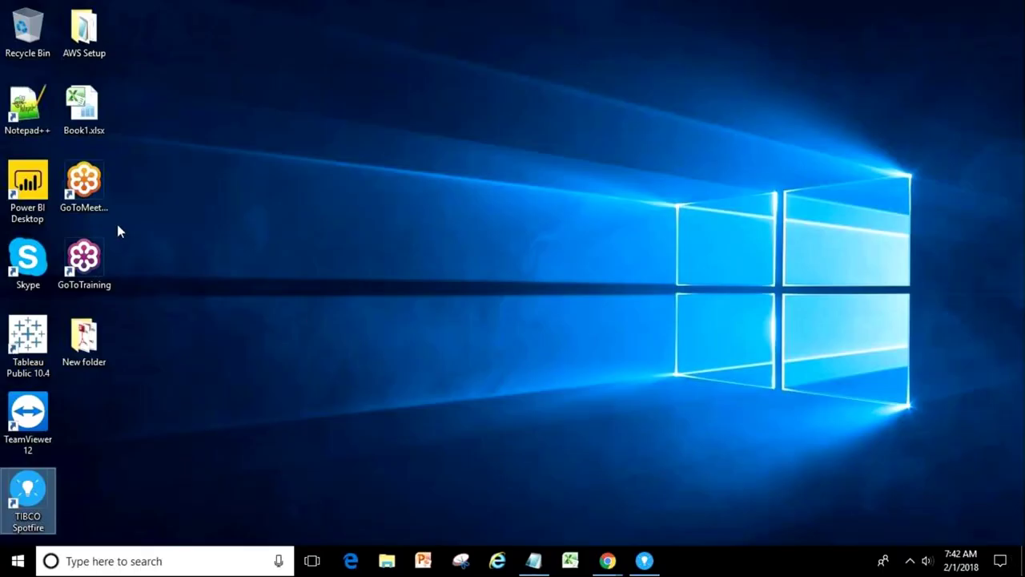
Restore the Spotfire start page from the taskbar, then bring the Notepad notes back in front
click(644, 561)
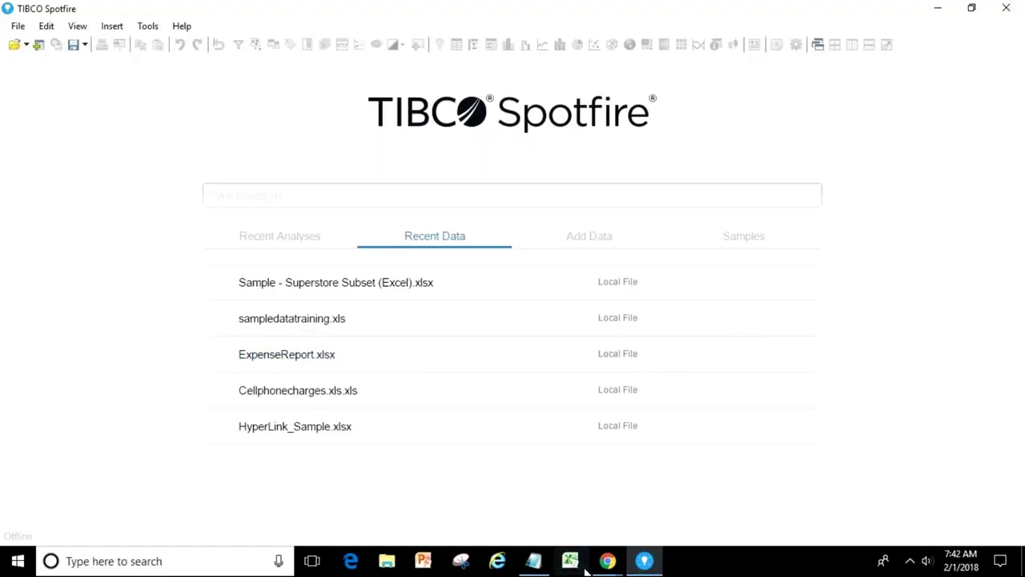
click(534, 561)
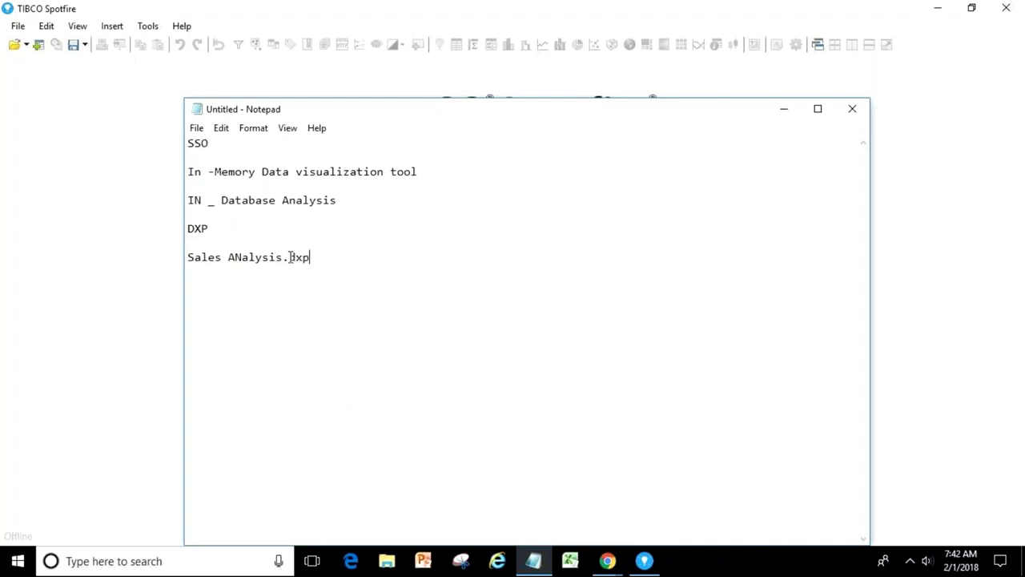
Extend DXP to 'DXP - Data Xperience' and add the line 'Xlx,xlsx, pdf, doc, jpg,' below the file name
click(220, 227)
text(- Data Xperience)
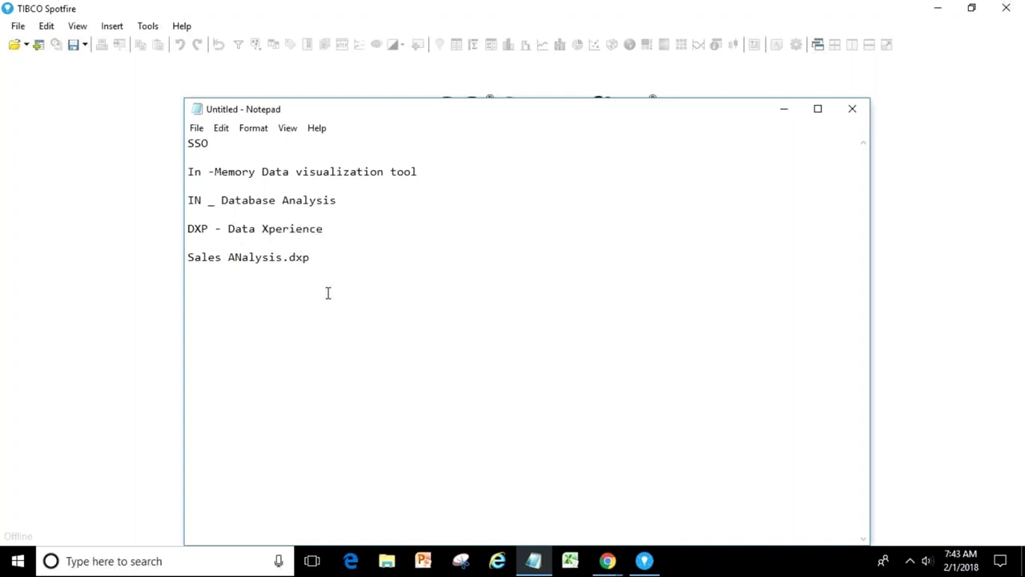
click(319, 259)
key(Return)
key(Return)
text(Xlx,xlsx, pdf, doc, jpg,)
Back in Spotfire, browse Recent Analyses and Recent Data, then show the Add Data options
key(alt+Tab)
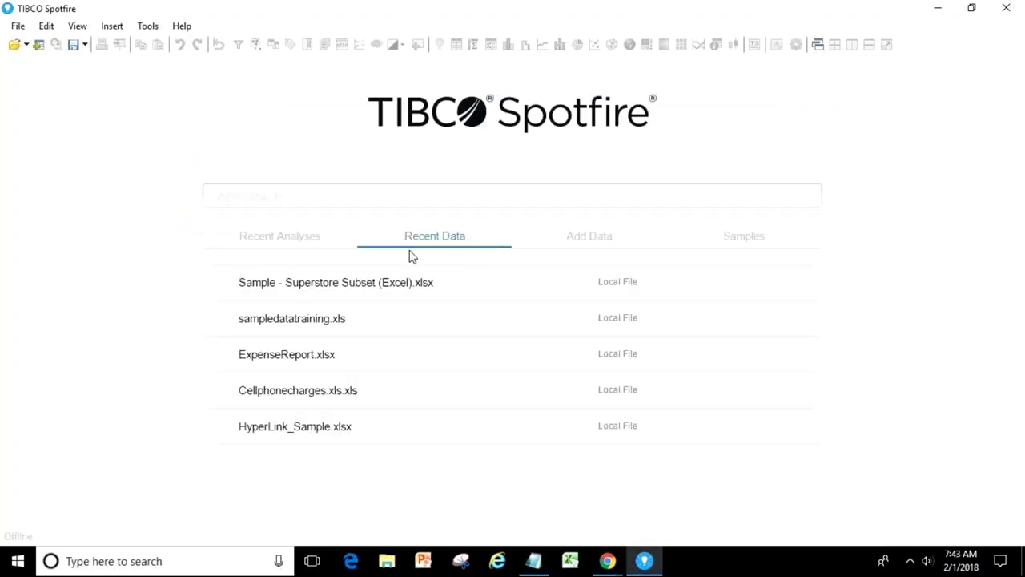
click(286, 245)
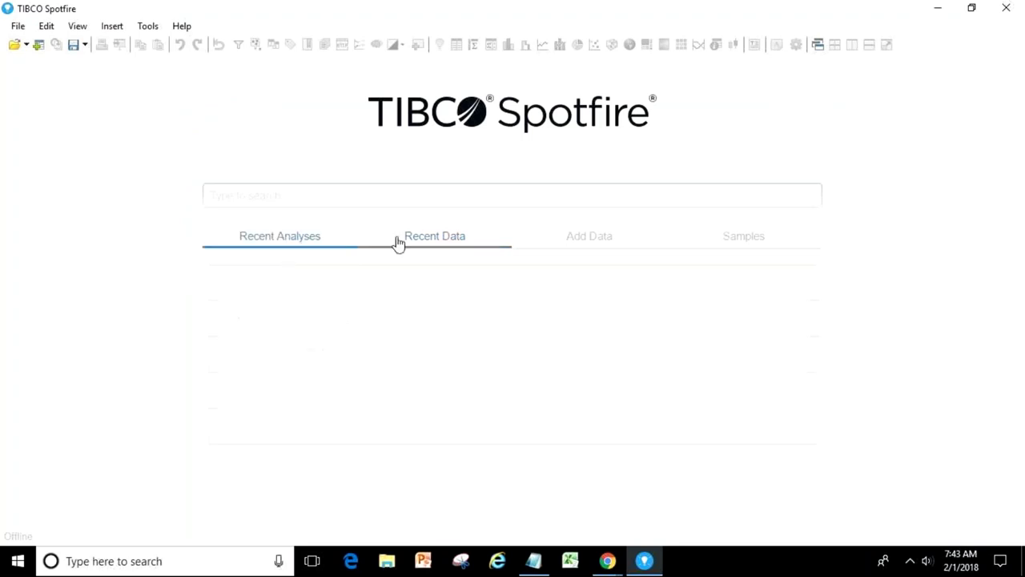
click(404, 241)
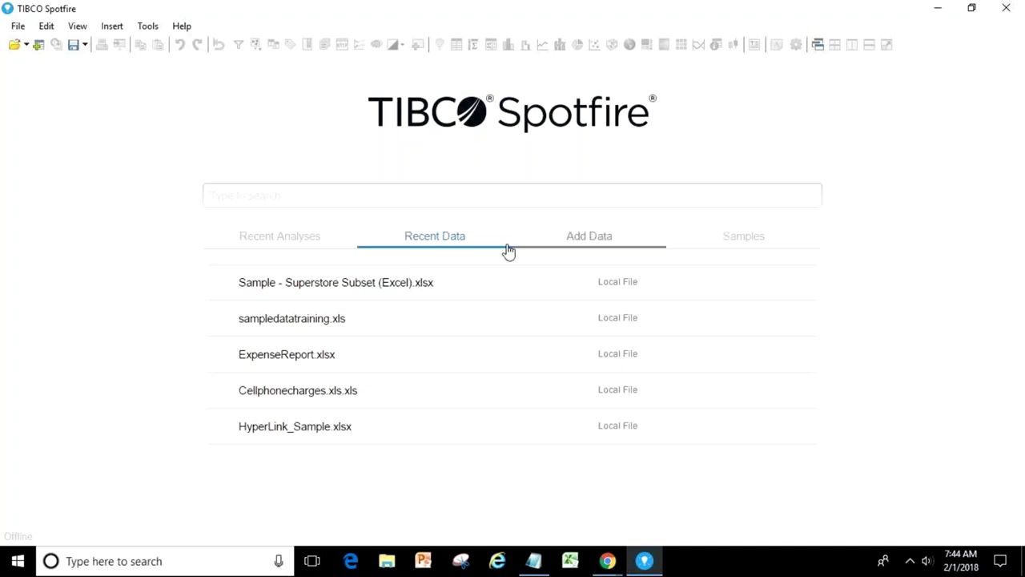
click(577, 245)
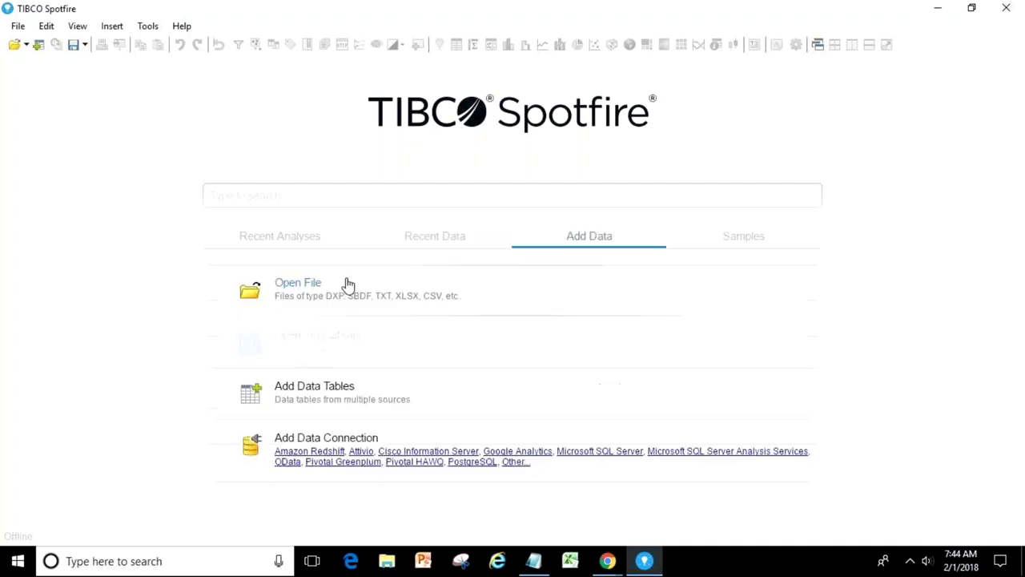
click(16, 27)
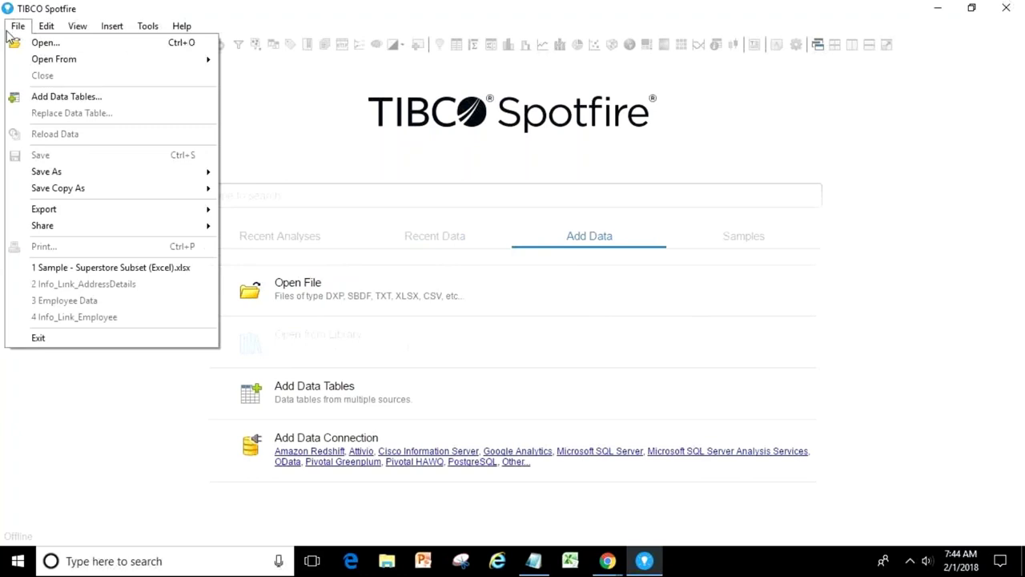
click(314, 125)
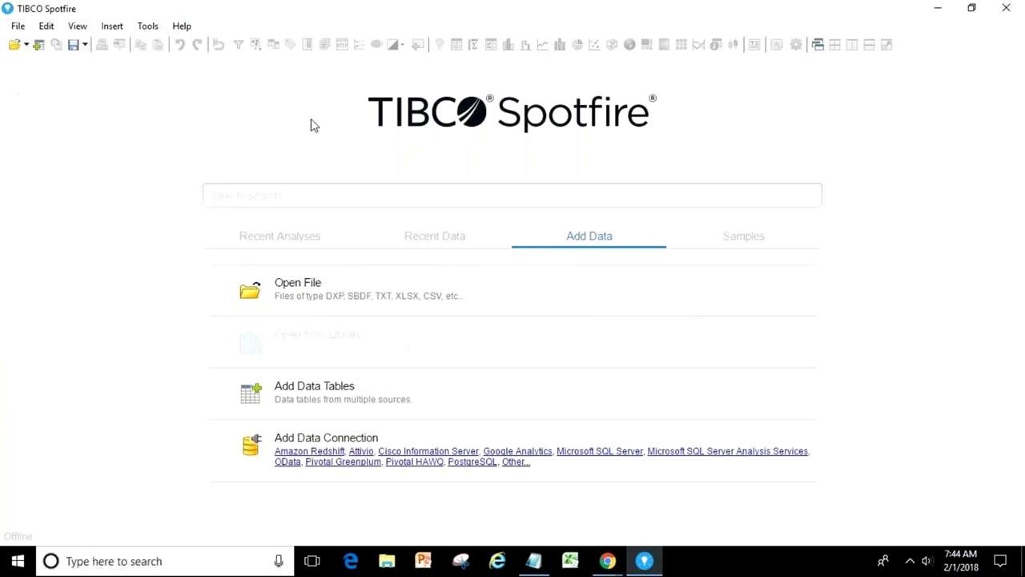
click(298, 283)
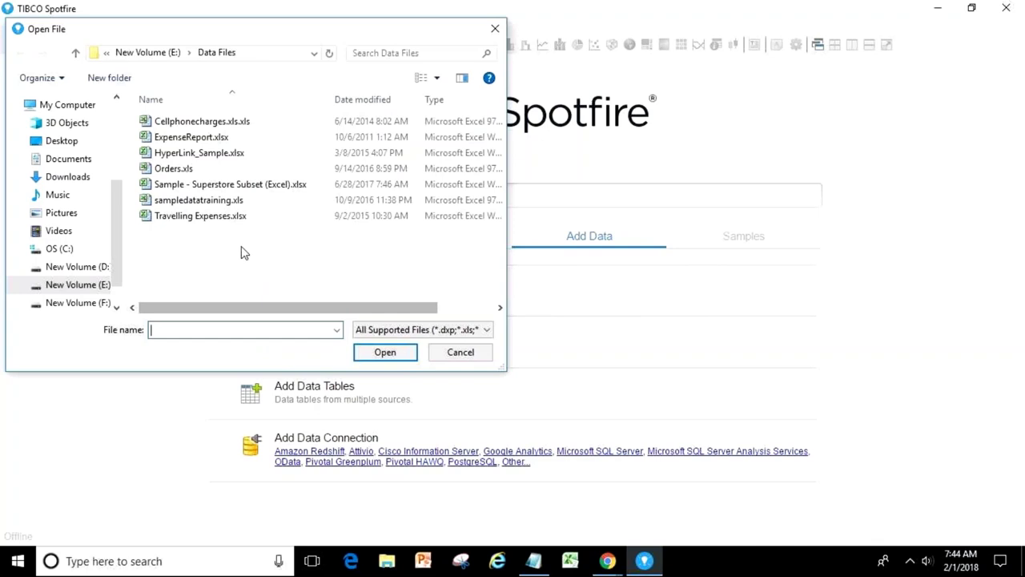
double_click(338, 217)
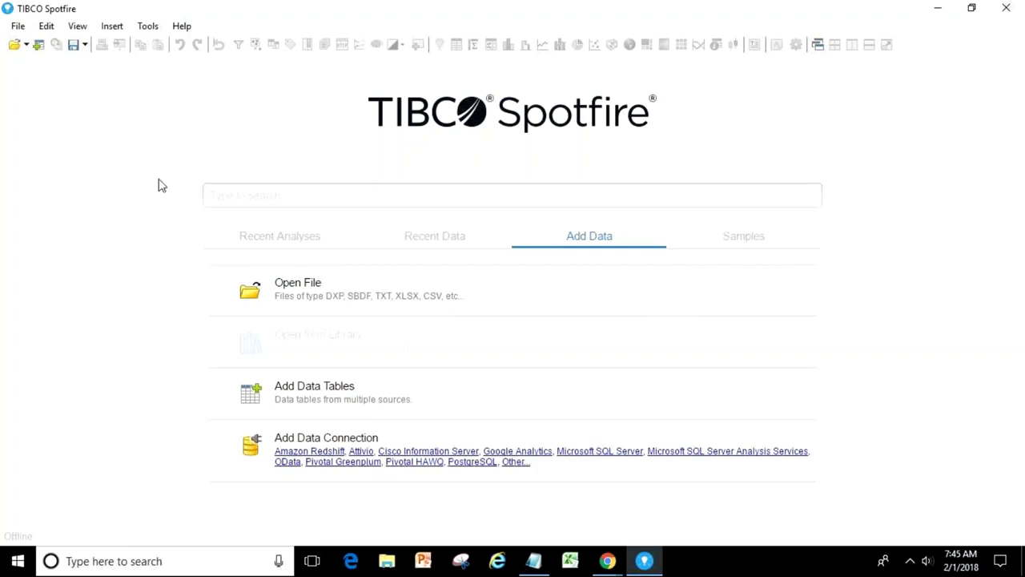
Open the Open File browser on E:\Data Files, listing Orders.xls, ExpenseReport.xlsx and other workbooks
click(297, 282)
click(460, 351)
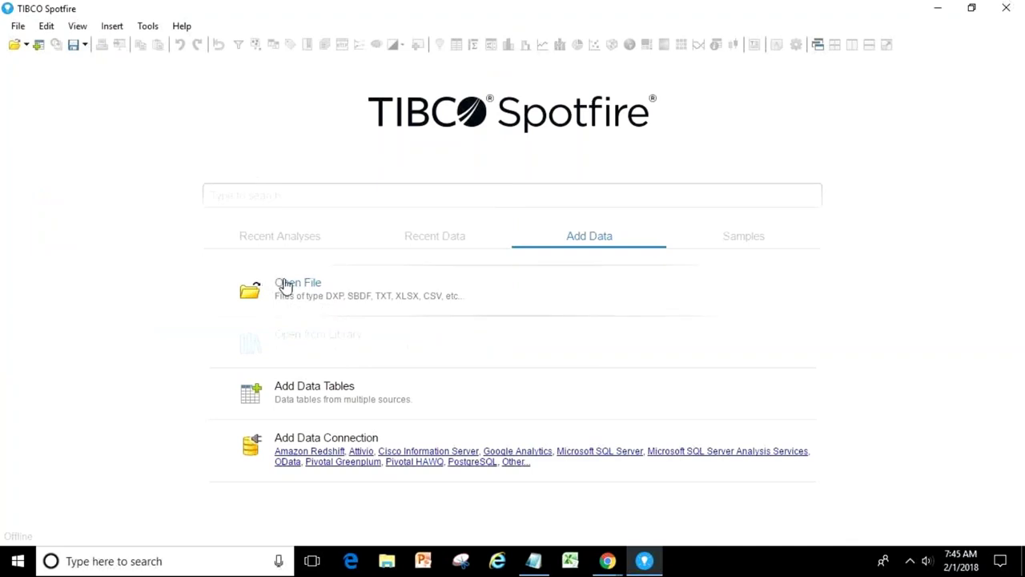
click(358, 300)
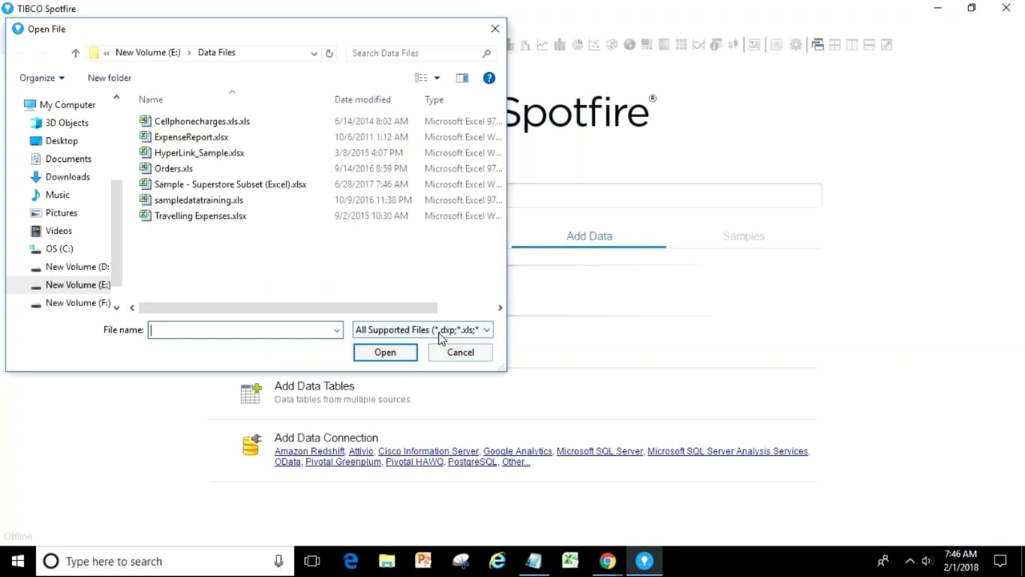
click(437, 348)
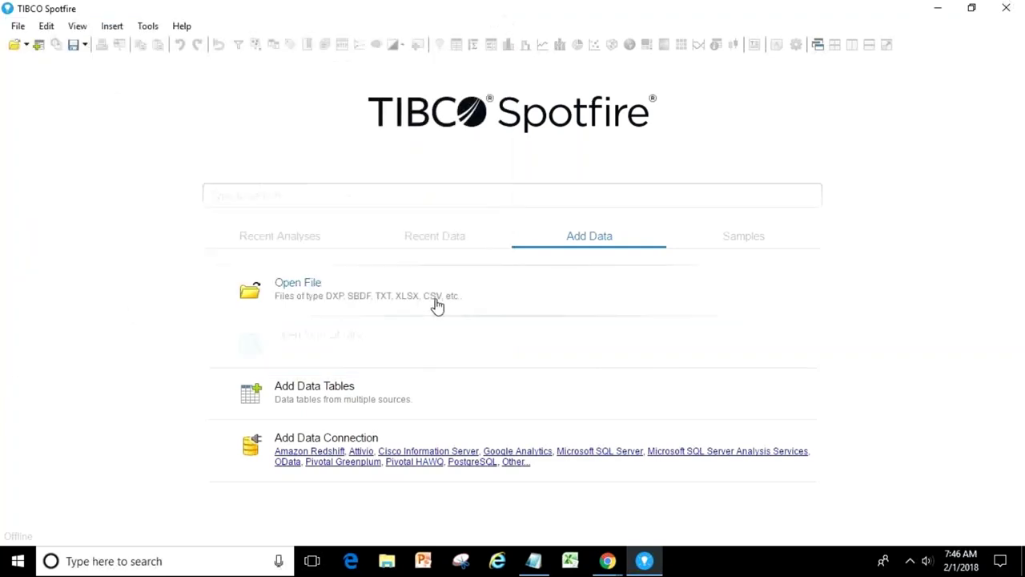
click(317, 297)
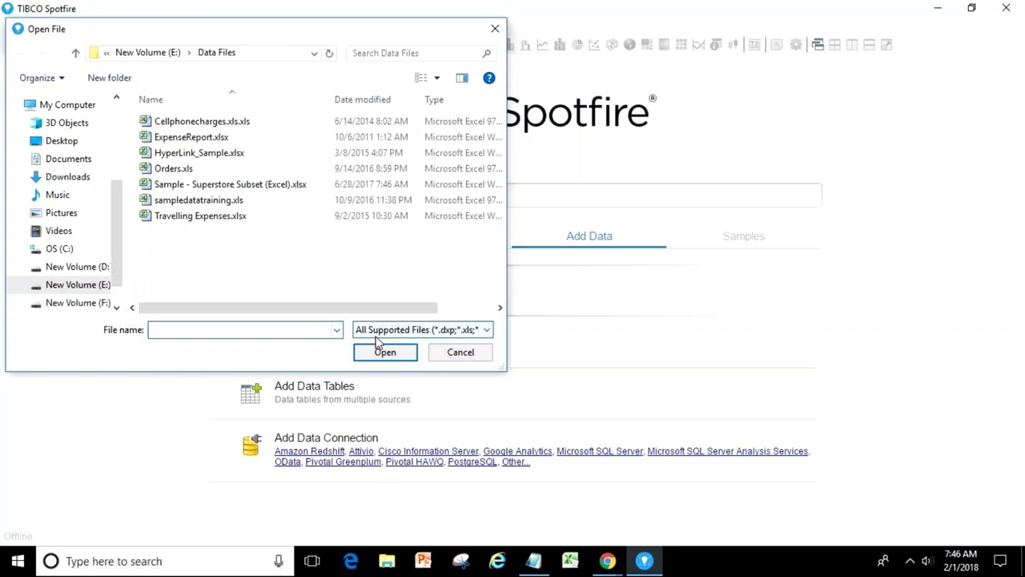
Keep the filter on all supported file types and open 'Sample - Superstore Subset (Excel).xlsx'
click(425, 329)
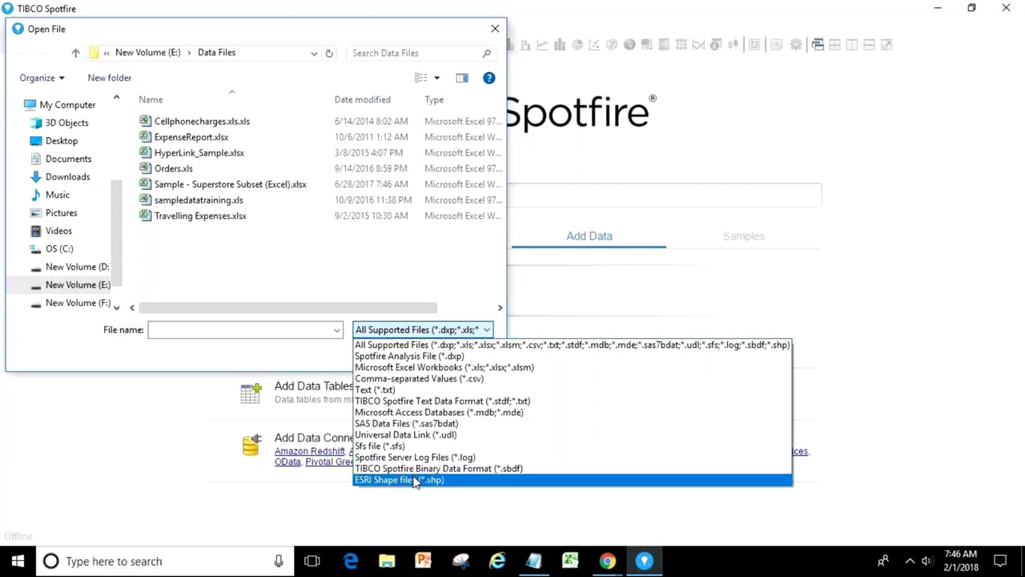
click(427, 332)
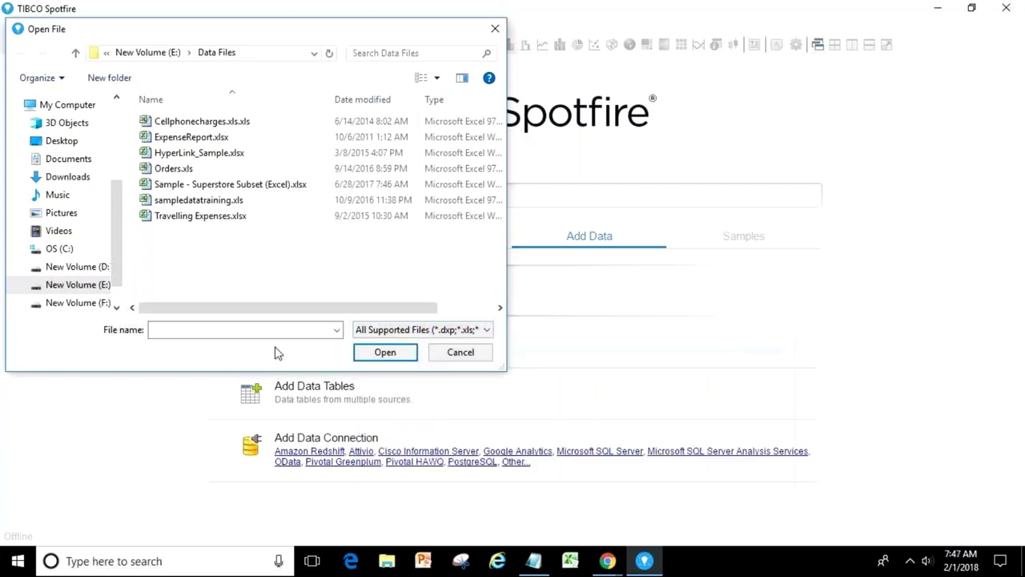
click(197, 186)
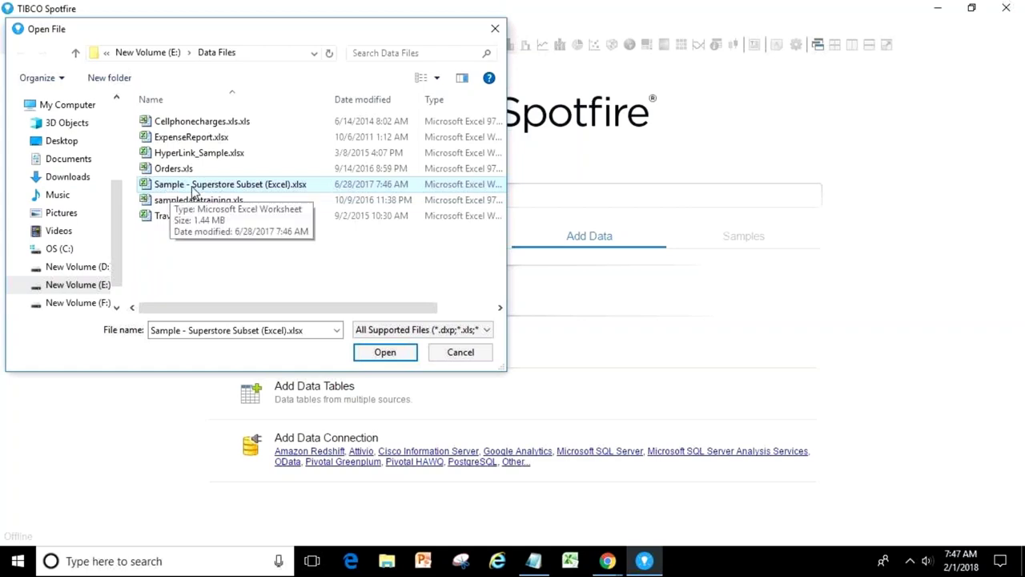
click(384, 356)
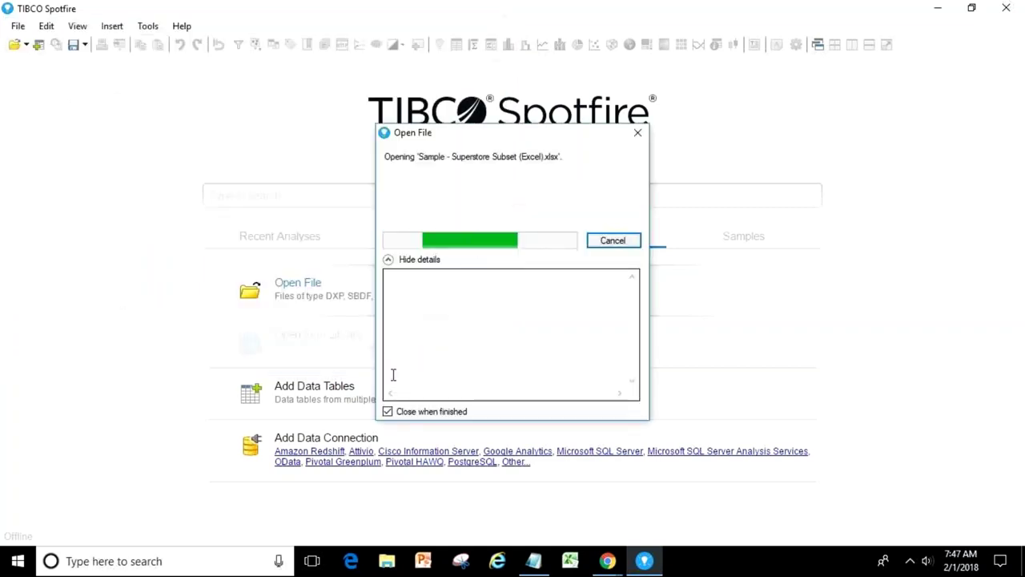
Uncheck 'Close when finished' in the loading progress dialog and let the Excel Import Settings appear
click(390, 412)
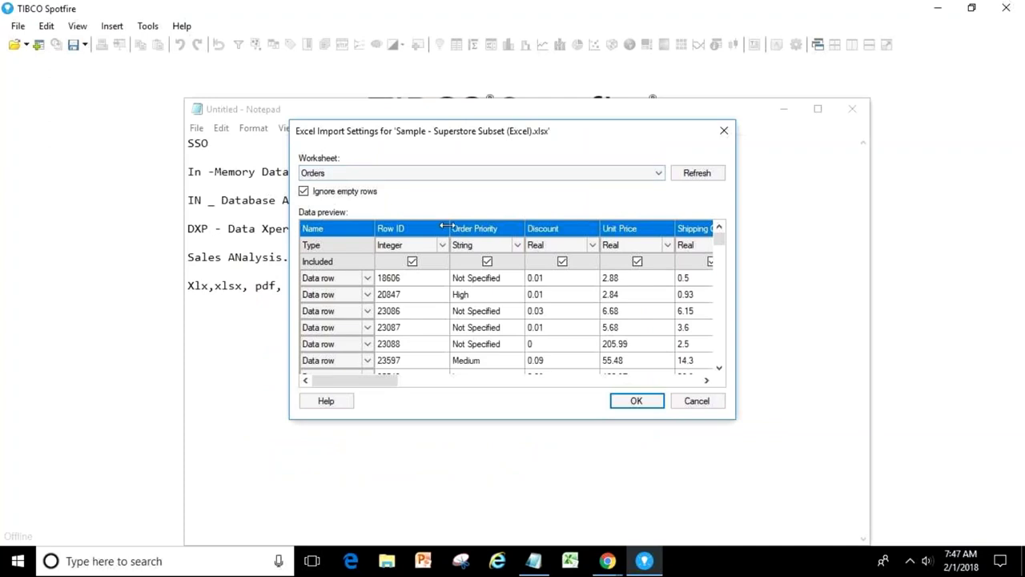
Check the Worksheet dropdown twice, keeping Orders as the sheet to import, and scroll the preview
click(337, 176)
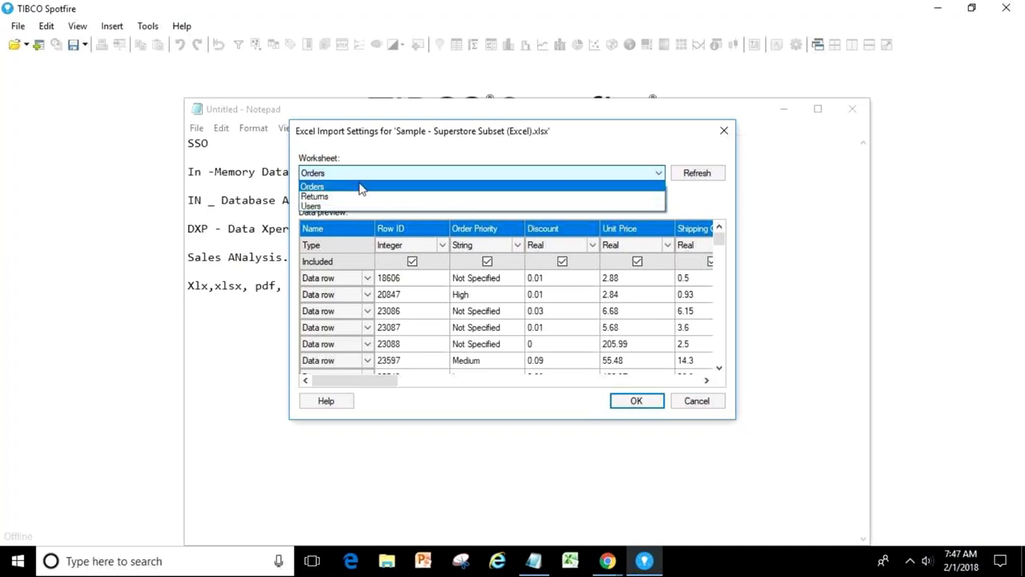
click(360, 187)
click(316, 175)
click(408, 271)
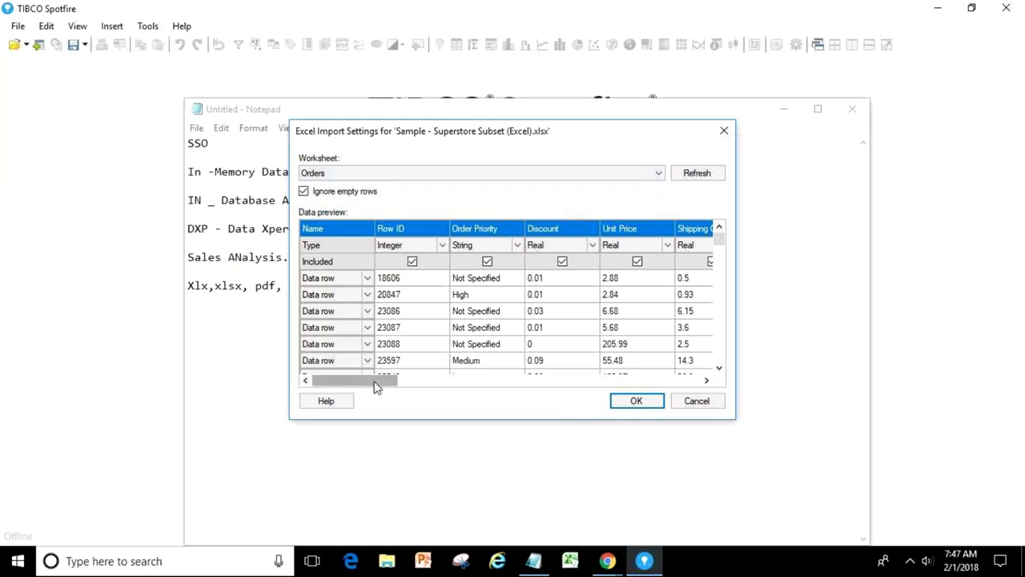
mouse_move(375, 387)
mouse_down()
mouse_move(659, 378)
mouse_move(378, 374)
mouse_up()
Preview the Returns and Users worksheets, switch back to Orders, and enlarge the import dialog
click(387, 176)
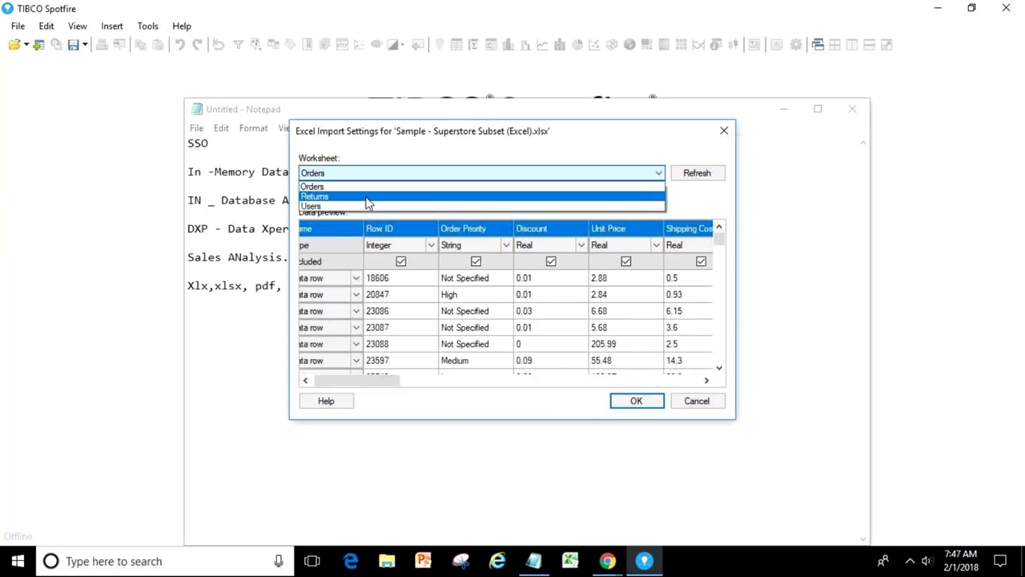
click(366, 197)
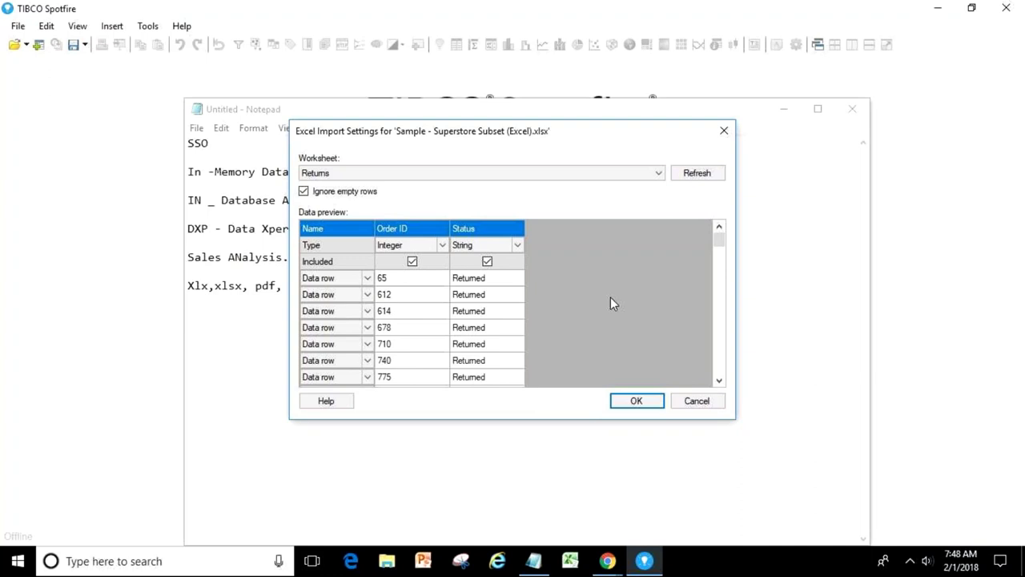
click(389, 176)
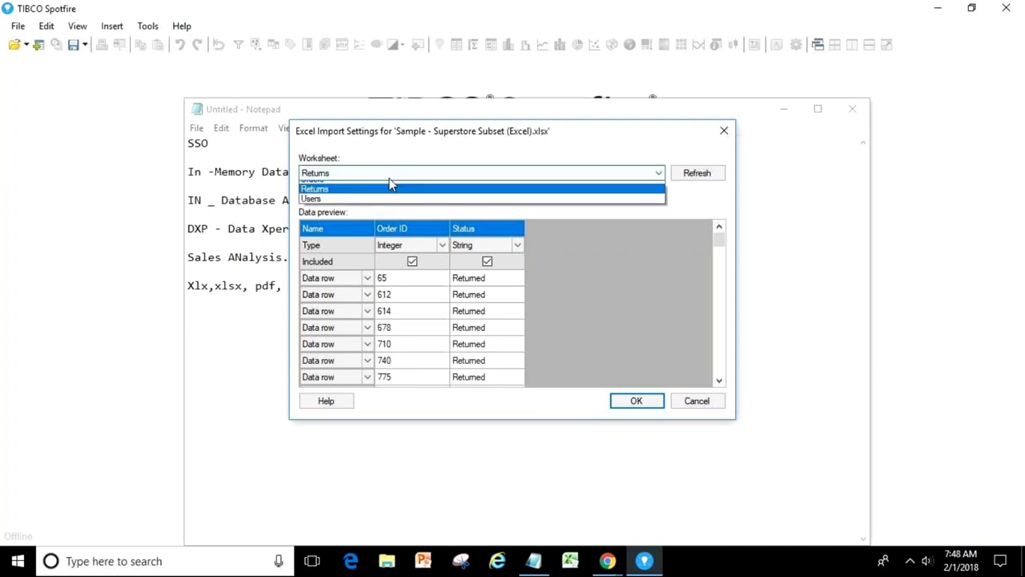
click(360, 207)
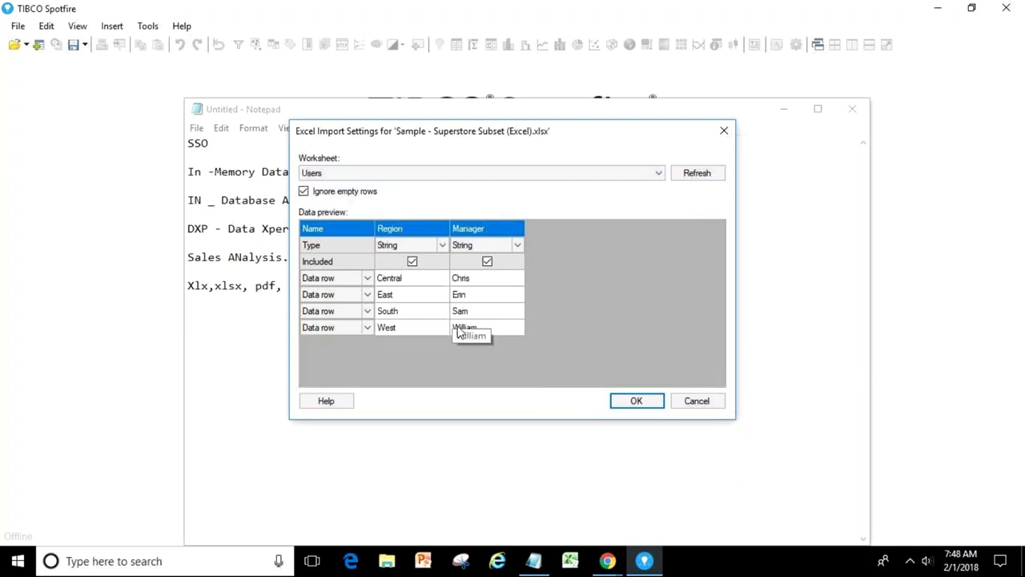
click(388, 176)
click(381, 186)
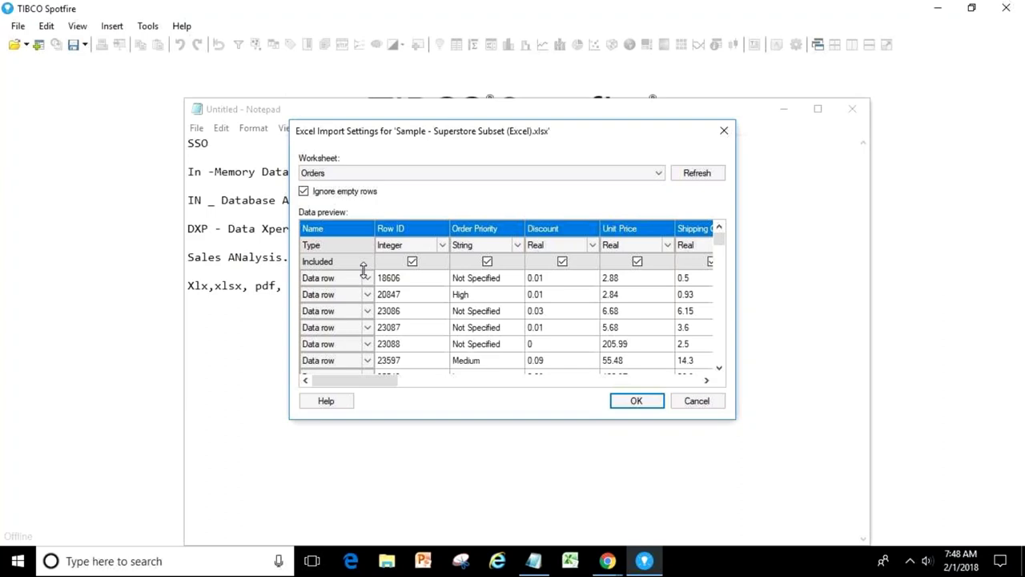
drag(359, 386, 376, 380)
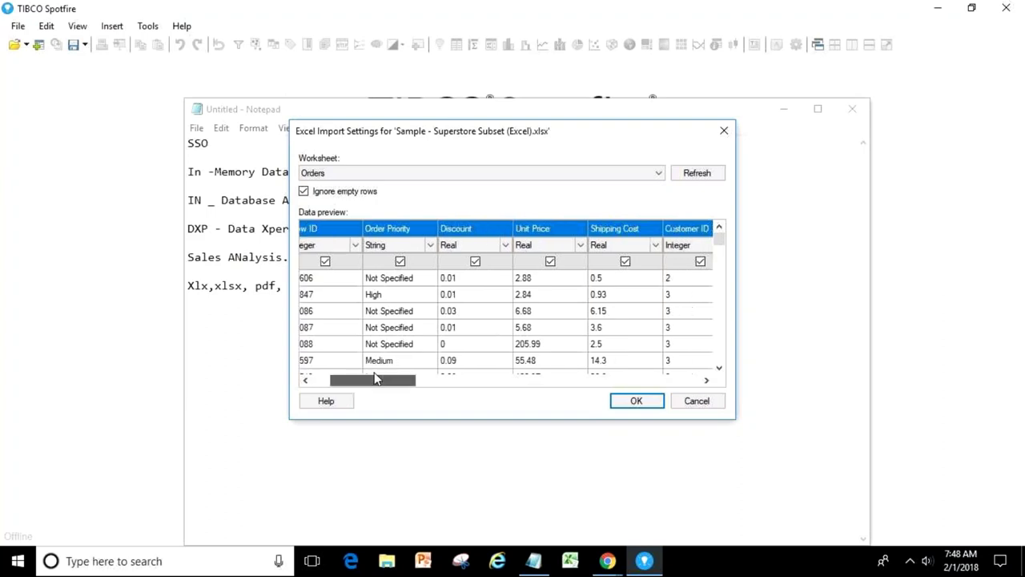
drag(732, 422, 903, 517)
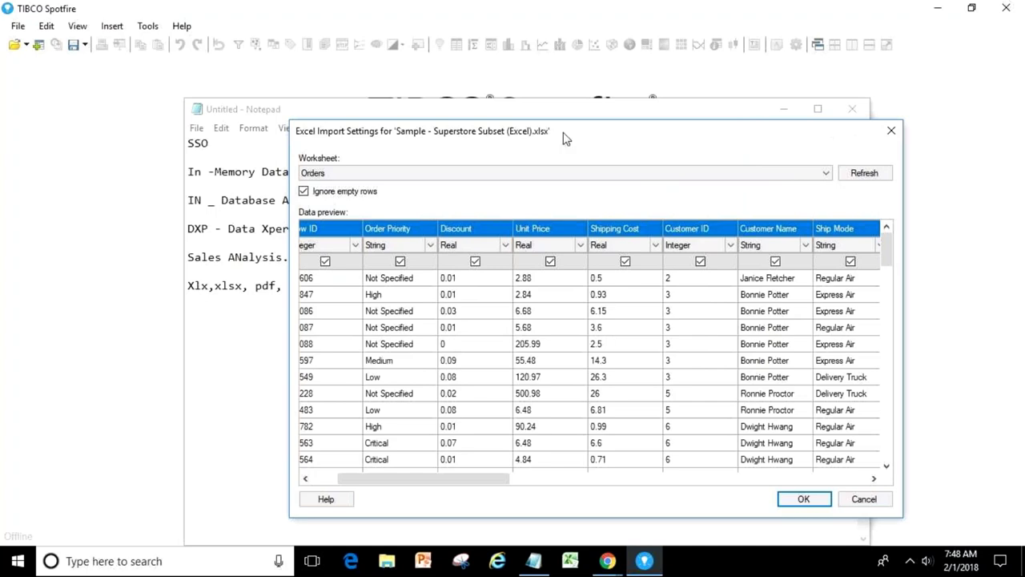
Move the Excel Import Settings dialog up-left and enlarge it to show more Orders columns
drag(565, 138, 387, 47)
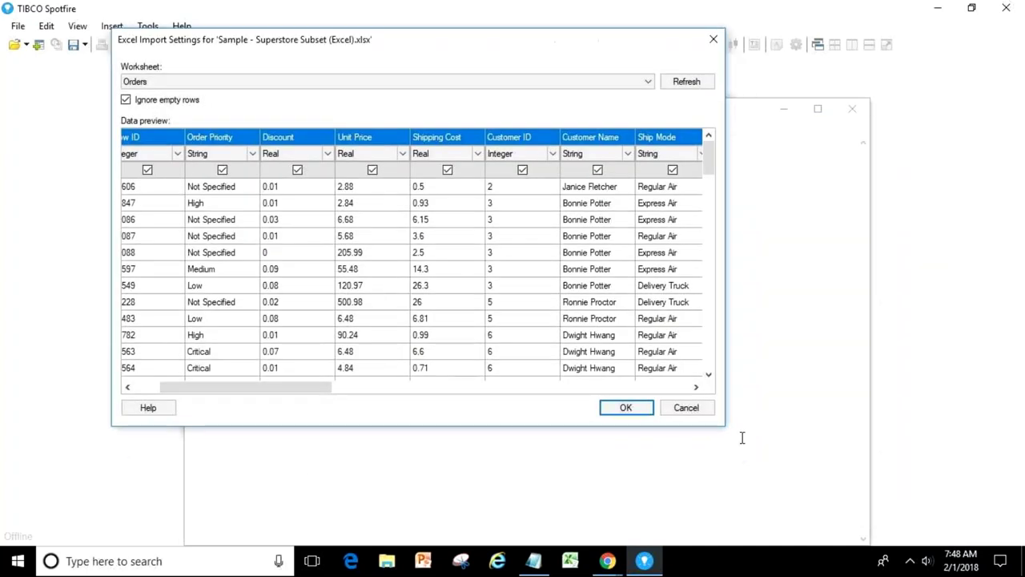
drag(723, 427, 929, 486)
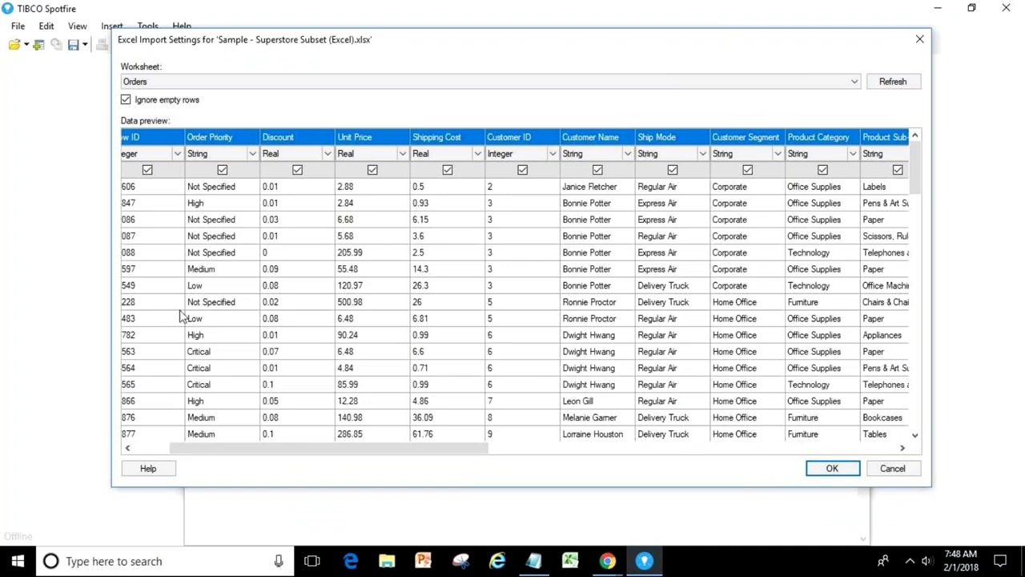
drag(256, 448, 213, 452)
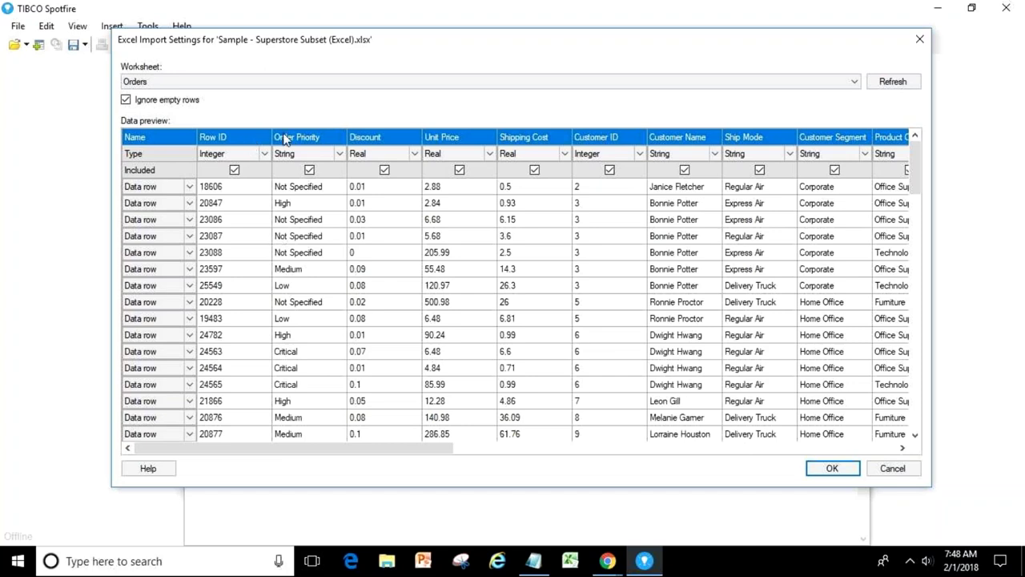
Inspect the Row ID and Unit Price data types, leaving Integer and Real, then select the column-name row
click(265, 153)
click(266, 153)
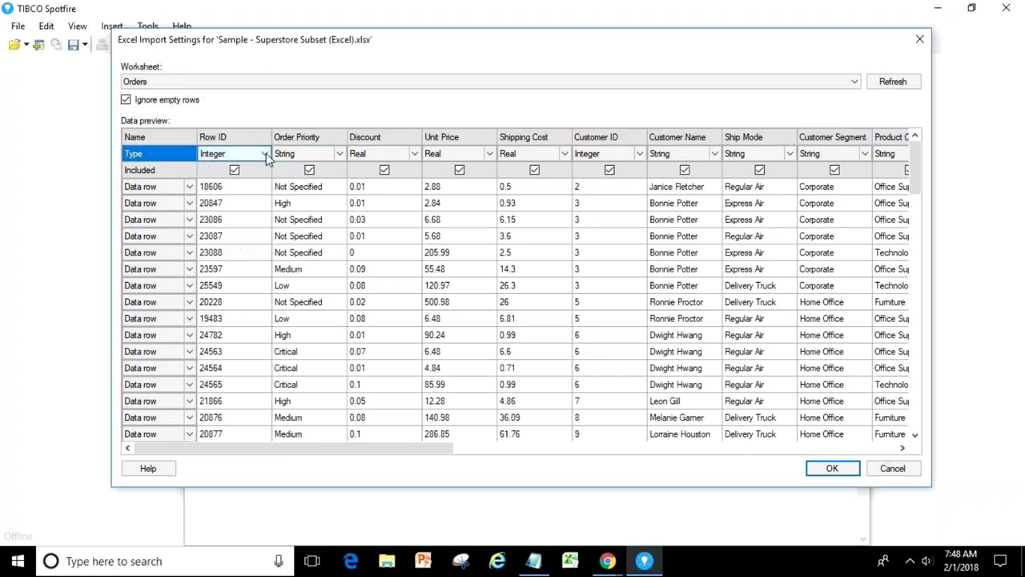
click(265, 153)
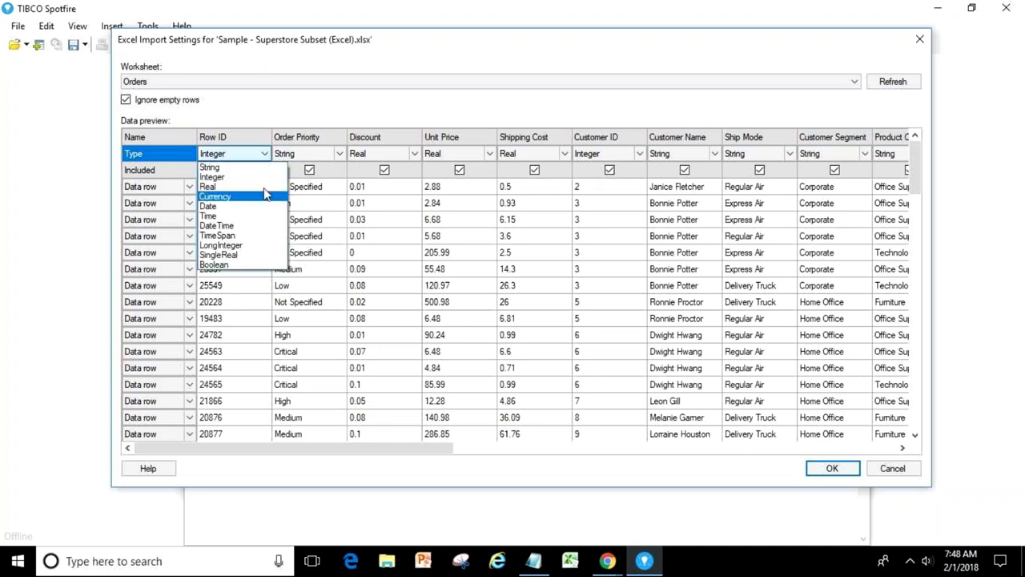
click(295, 128)
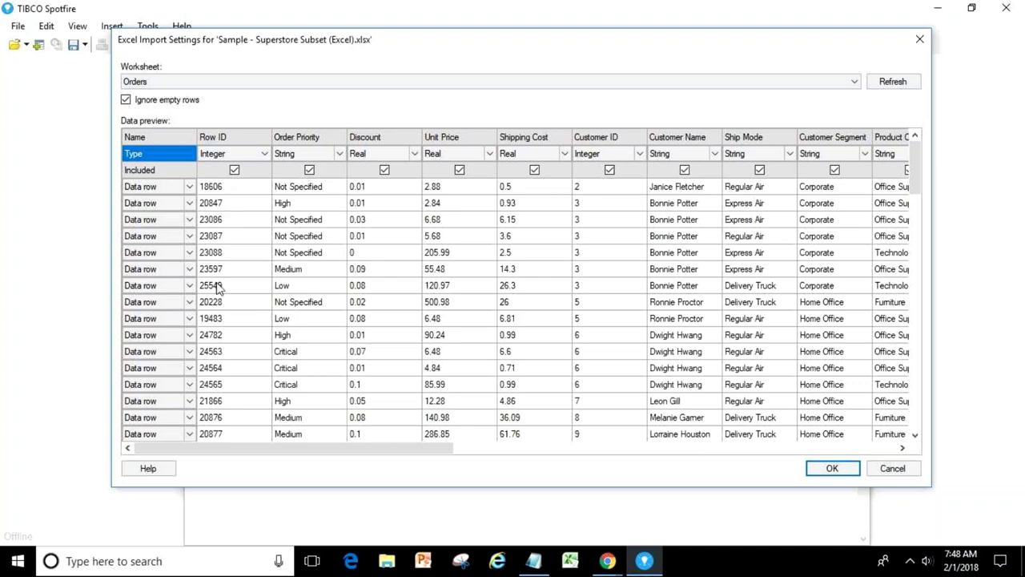
click(264, 154)
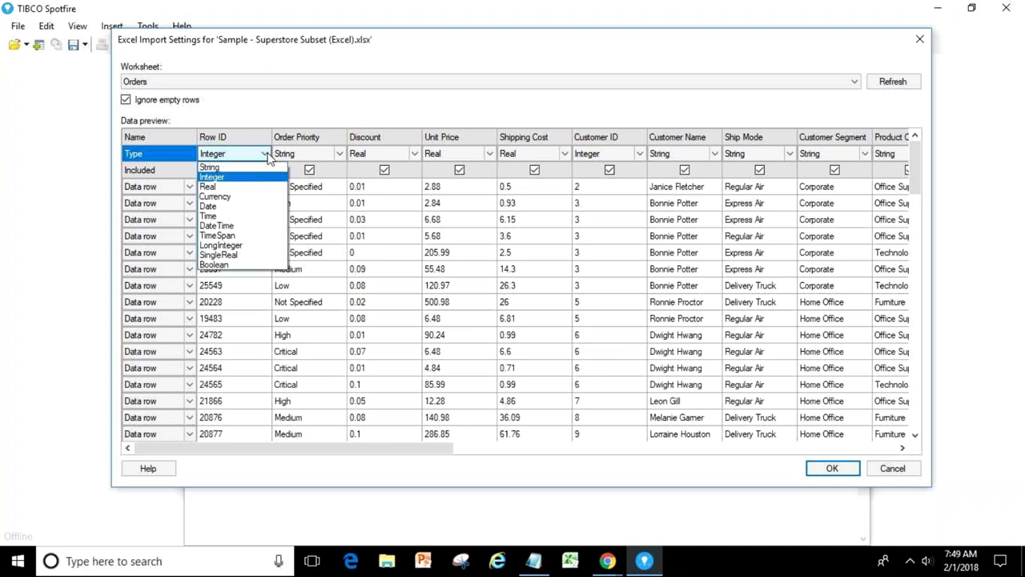
click(290, 121)
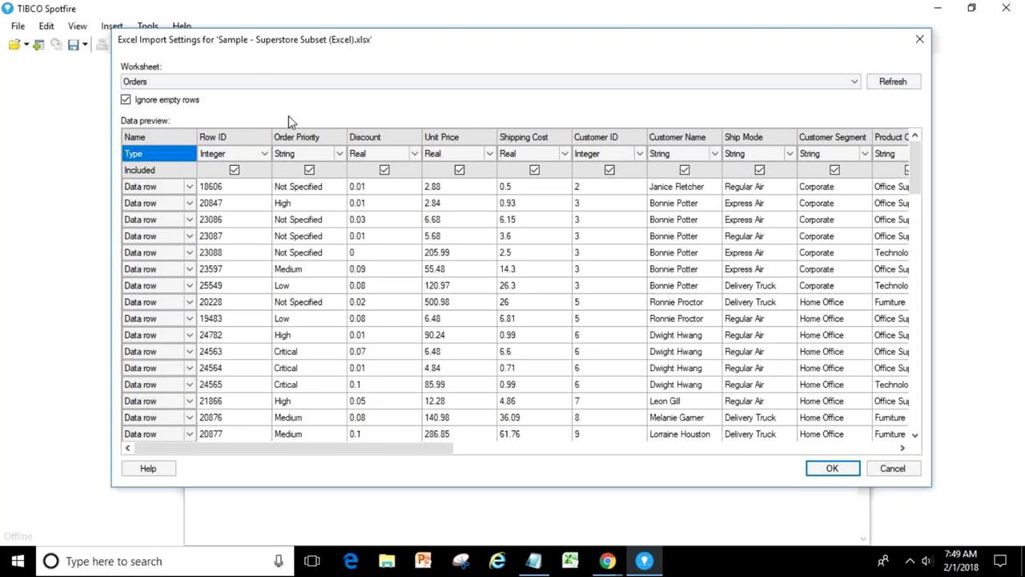
click(263, 155)
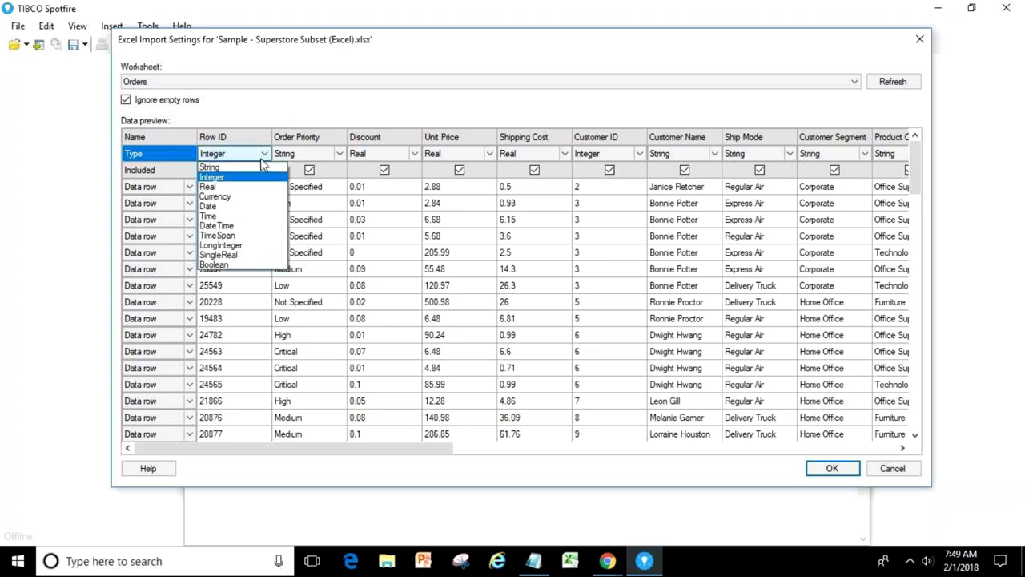
click(416, 154)
click(490, 154)
click(589, 98)
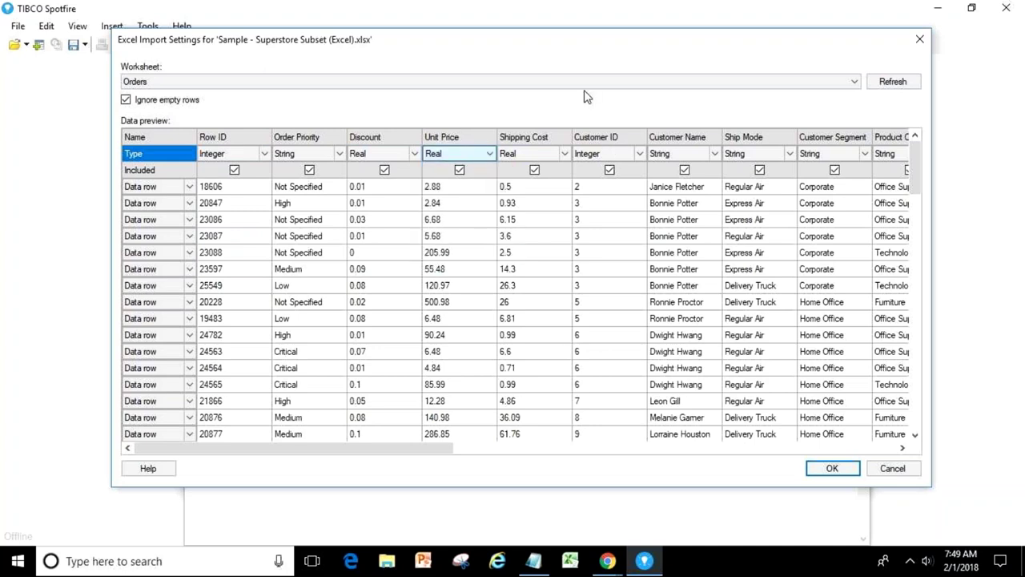
click(471, 139)
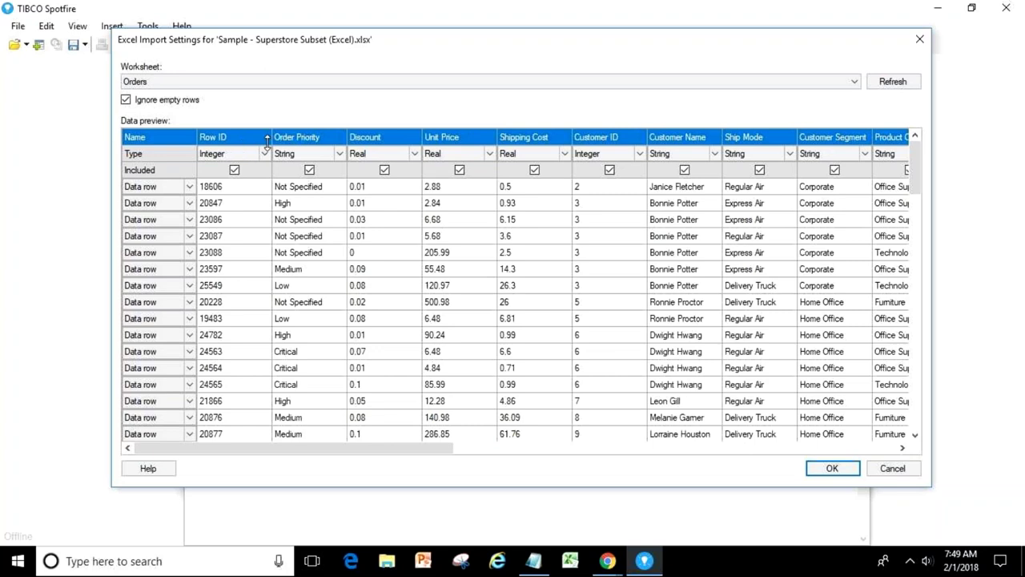
click(443, 137)
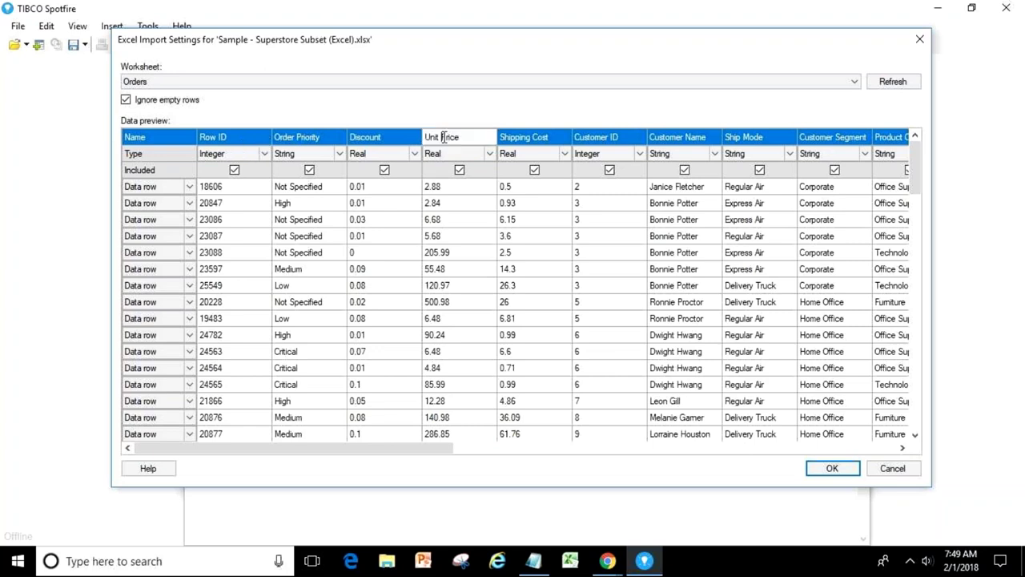
double_click(430, 137)
click(426, 137)
text(Per)
key(Return)
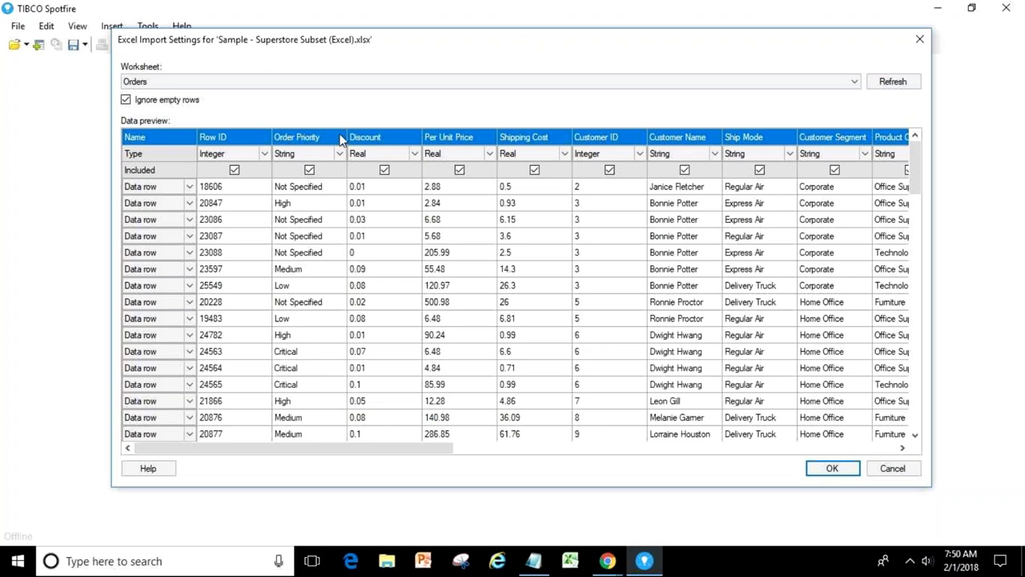
click(459, 171)
click(234, 170)
click(309, 170)
click(385, 170)
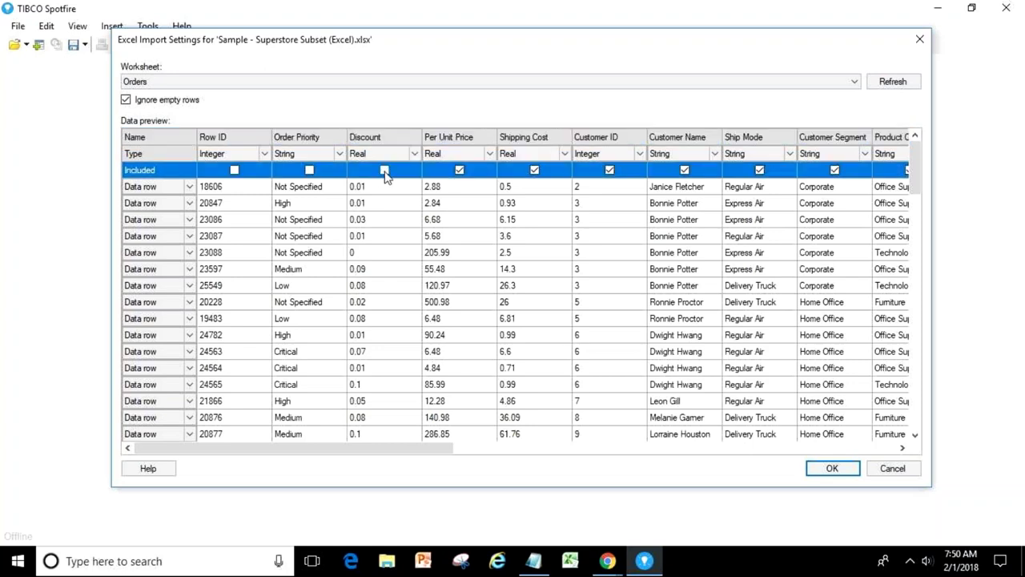
click(309, 170)
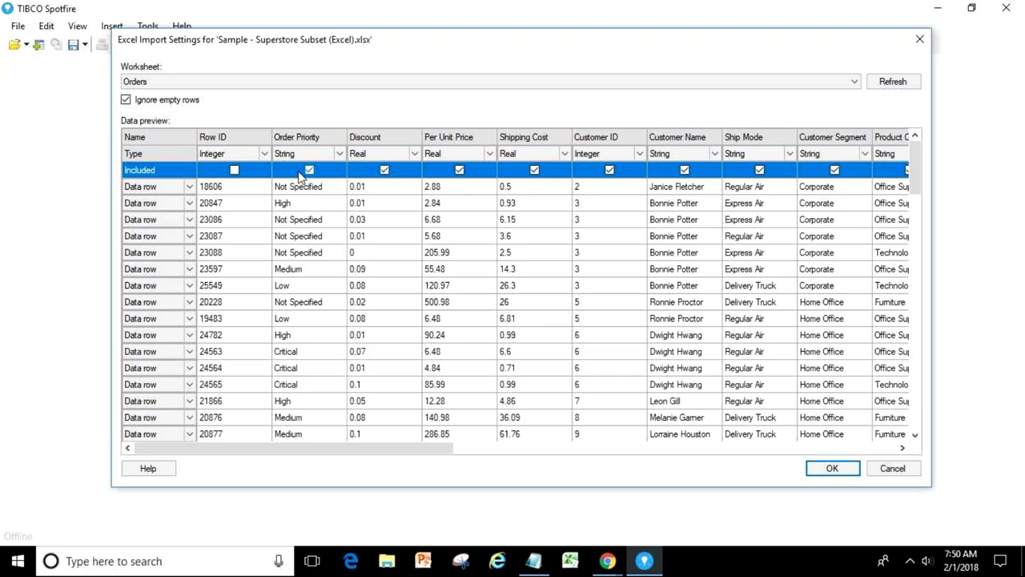
Re-include Row ID, then add a 'Performance Optimitization' heading with '1. Load only Required data/columns' to the notes
click(234, 169)
key(alt+Tab)
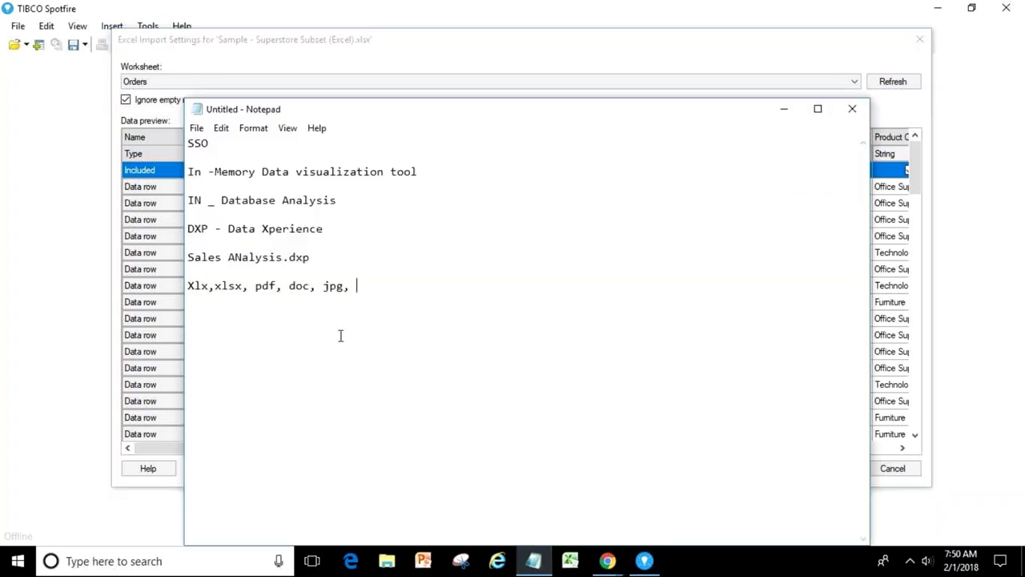
key(Return)
key(Return)
key(Return)
text(Performance Optimitizatio)
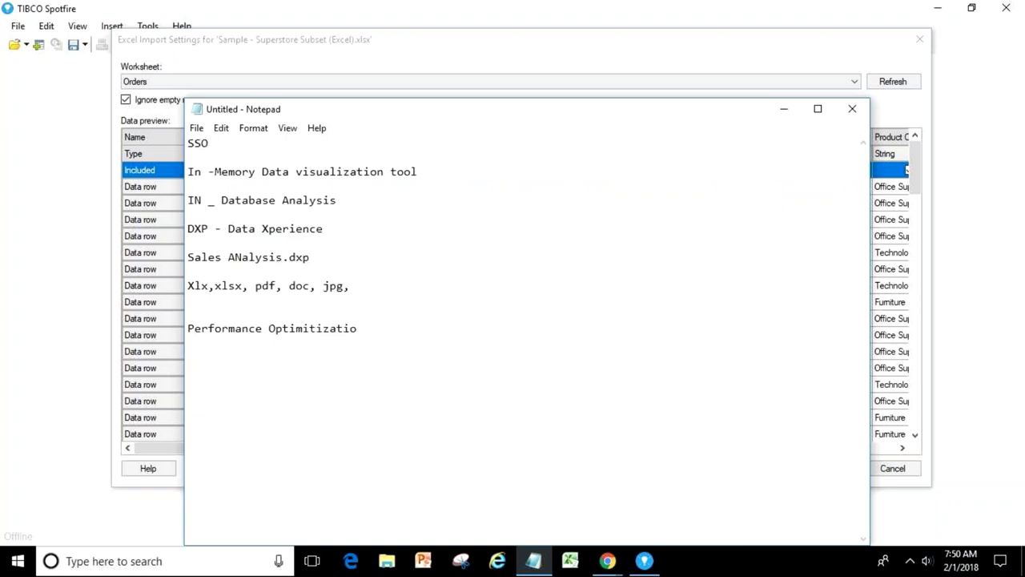
text(n)
key(Return)
text(1. Load only Required data/column)
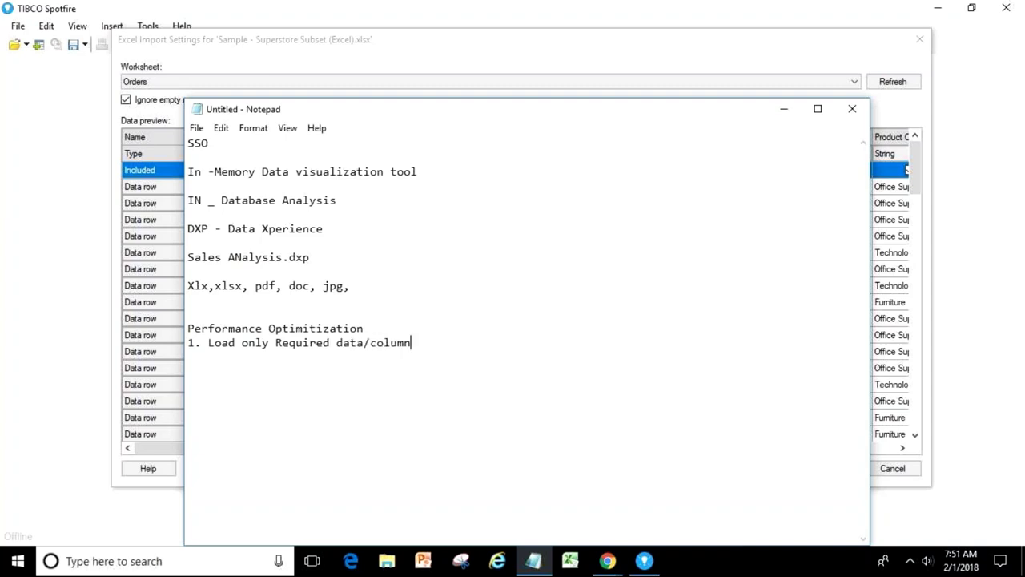
text(s)
Bring the Excel Import Settings dialog for the Superstore Orders sheet back to the front
click(267, 69)
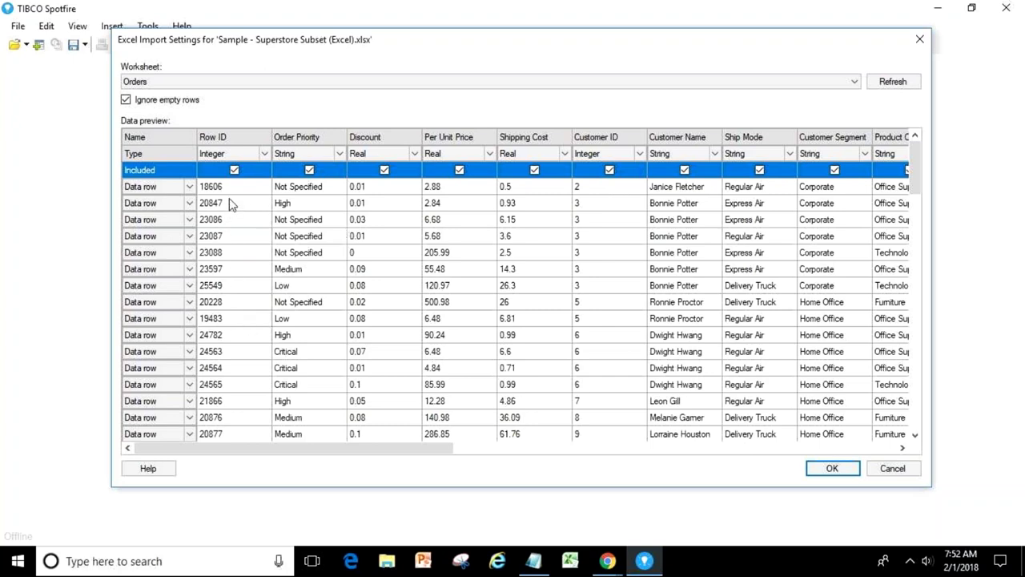
Exclude and re-include the Row ID column, then show the row-type choices for row 18606
click(235, 178)
click(234, 170)
click(188, 193)
click(188, 189)
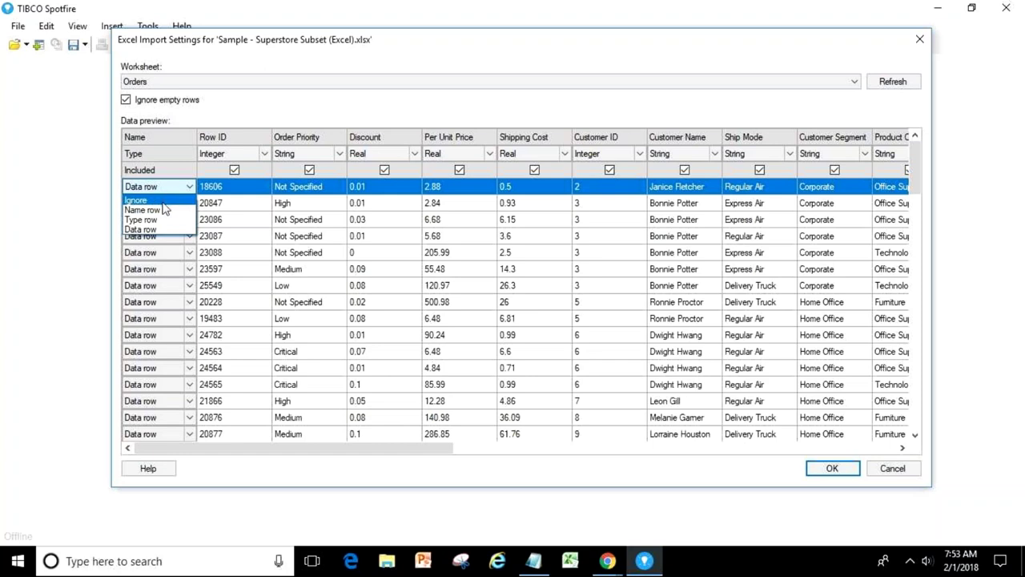
Set the first data row, 18606, to Ignore after briefly trying Data row
click(165, 201)
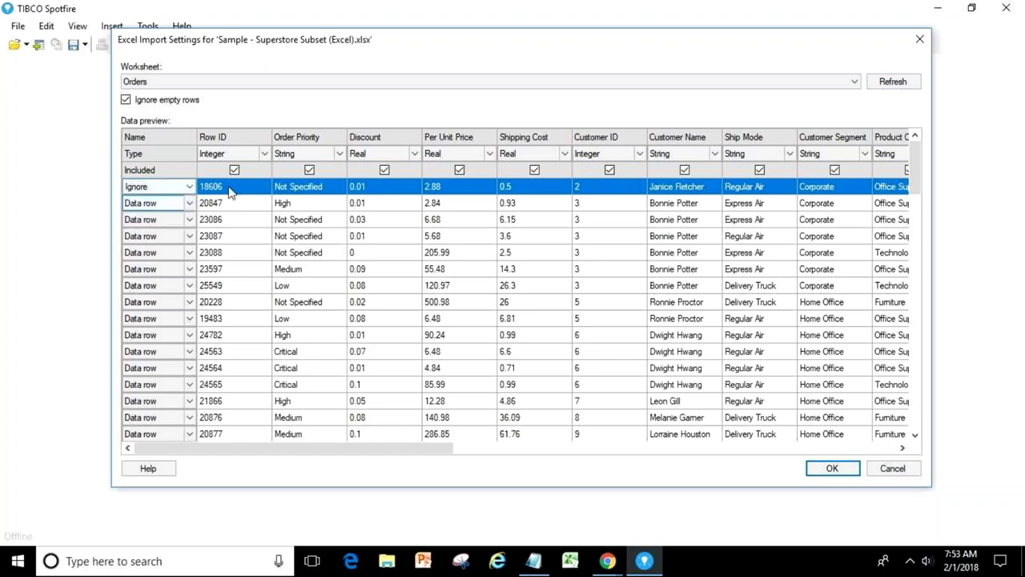
click(172, 188)
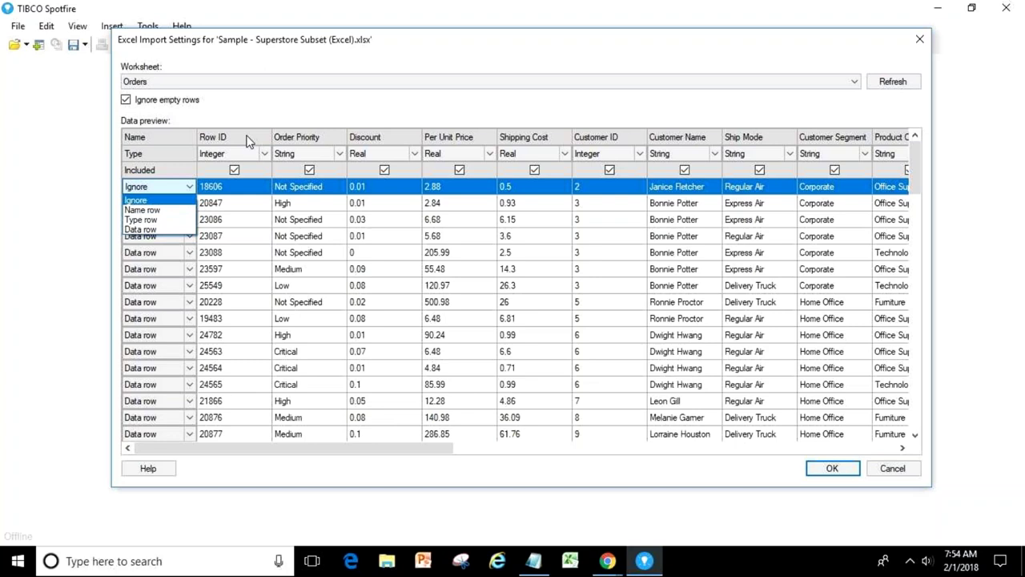
click(157, 231)
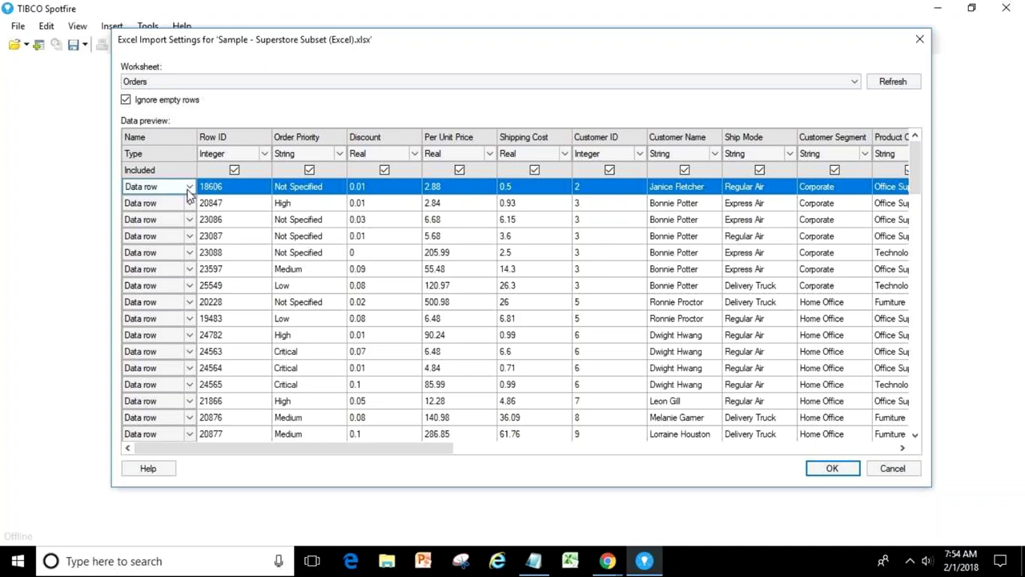
click(189, 189)
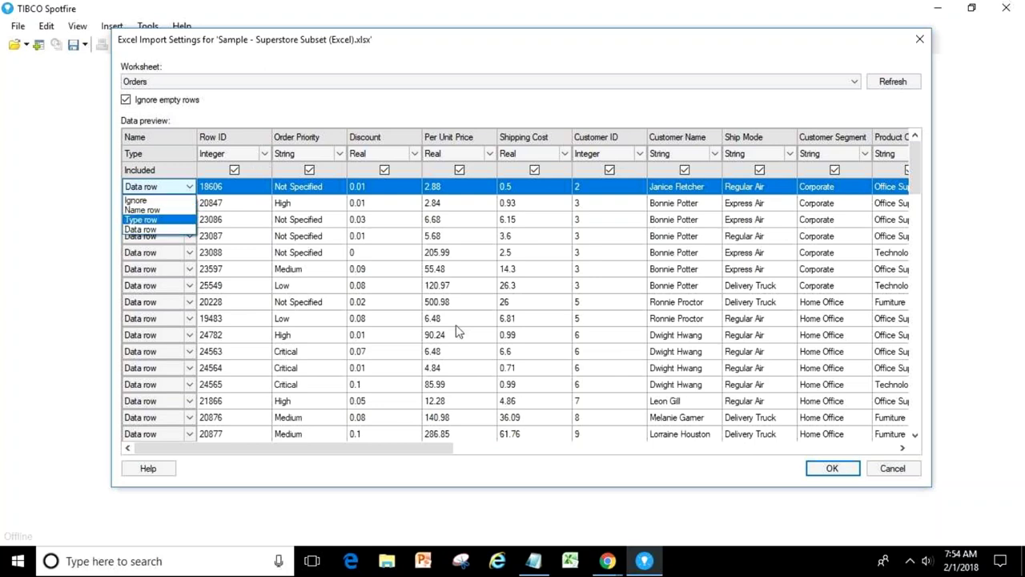
click(227, 210)
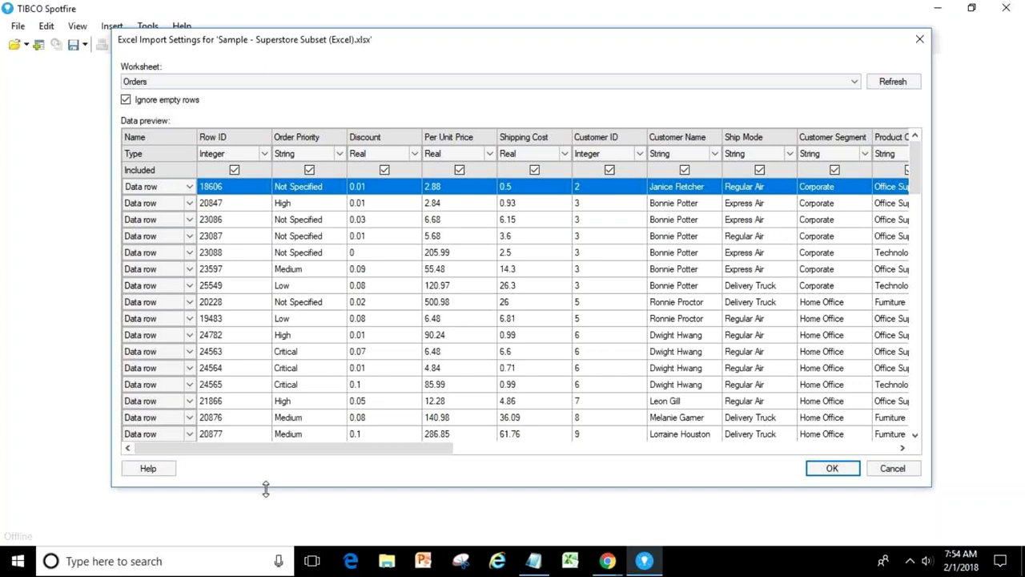
click(189, 189)
click(180, 200)
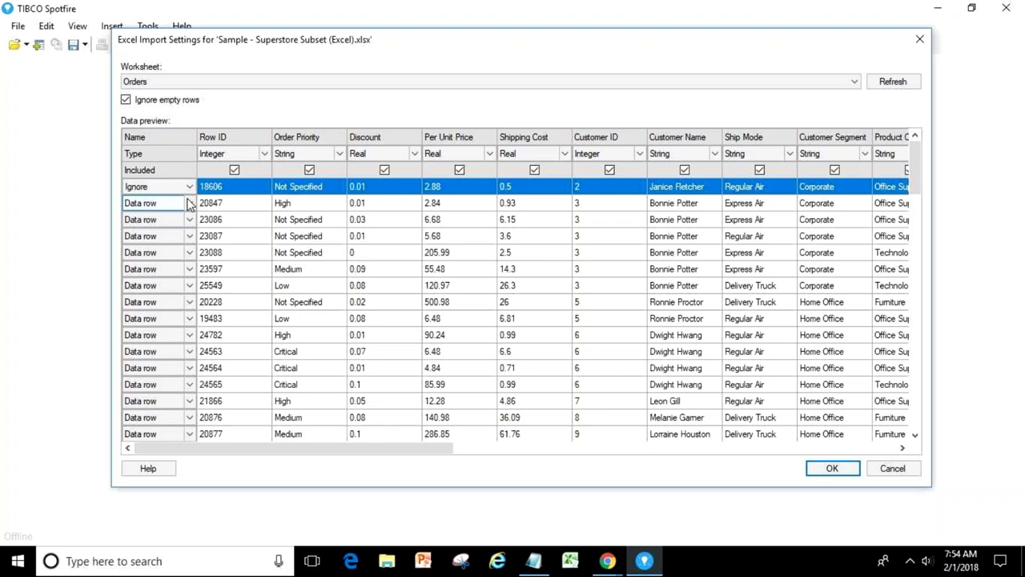
click(187, 192)
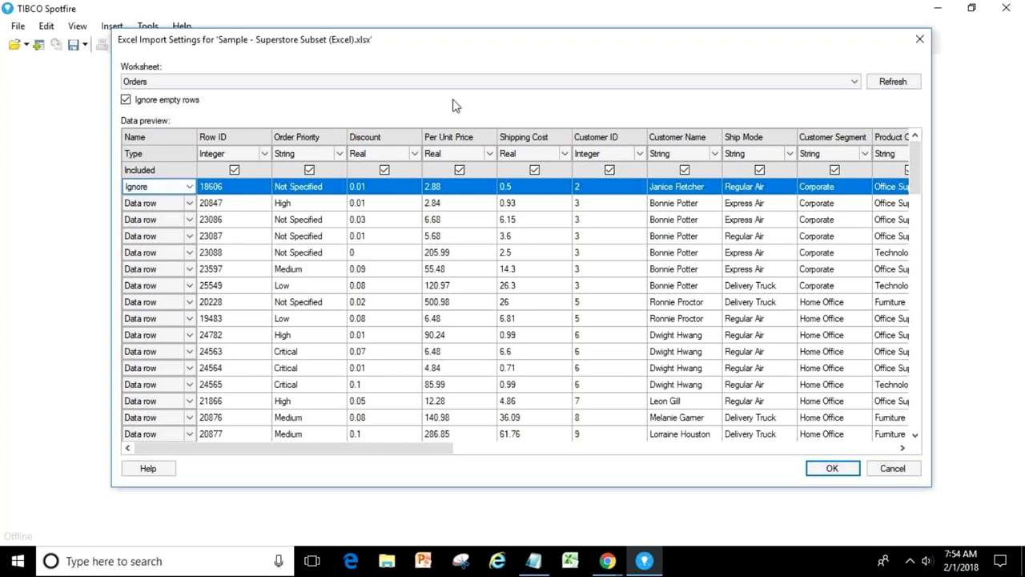
click(190, 230)
click(190, 191)
click(189, 189)
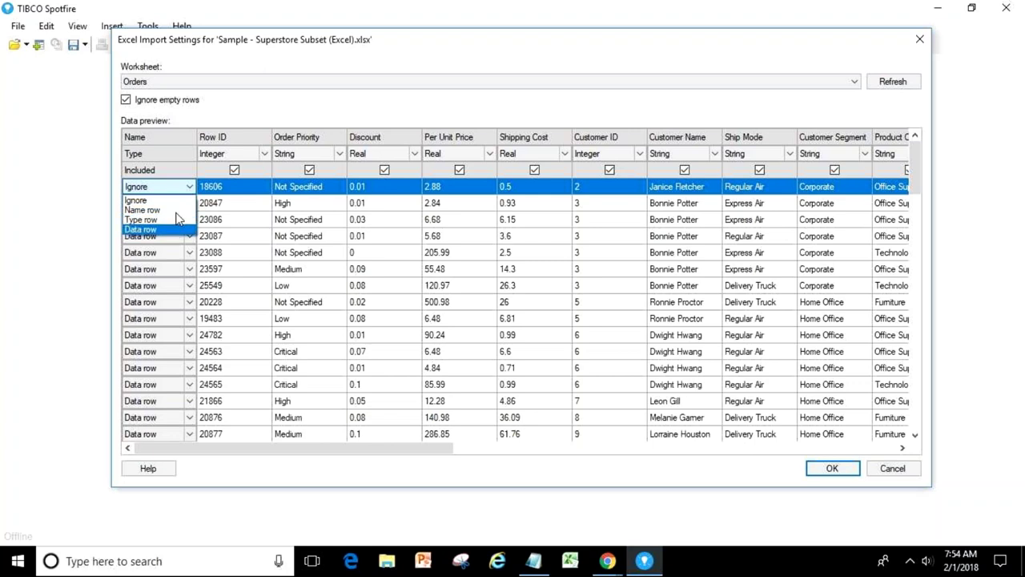
click(293, 122)
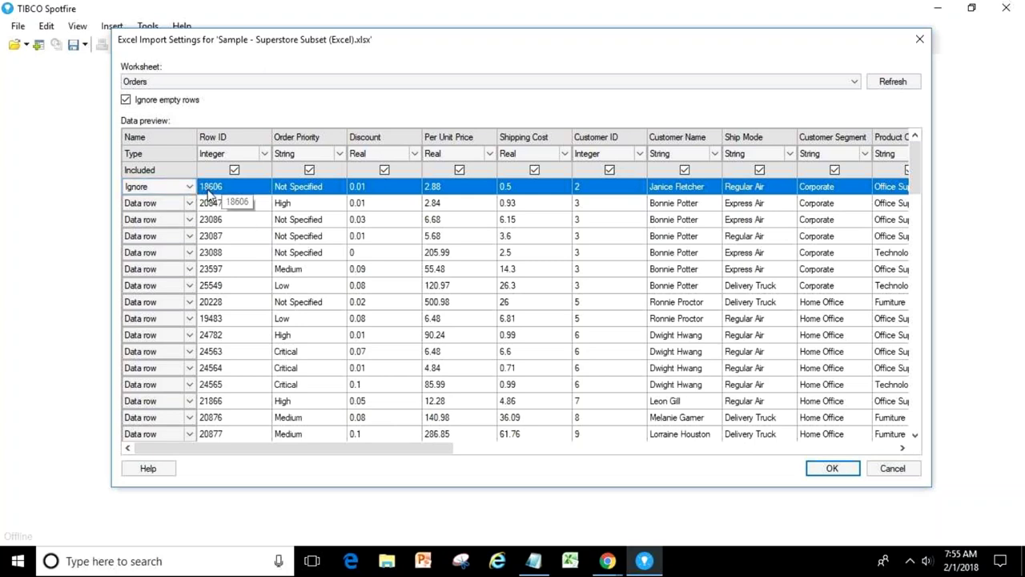
Note the ignored row id 18606 on a new line in Notepad, then minimize Notepad
click(534, 561)
key(Return)
key(Return)
key(Return)
text(18606)
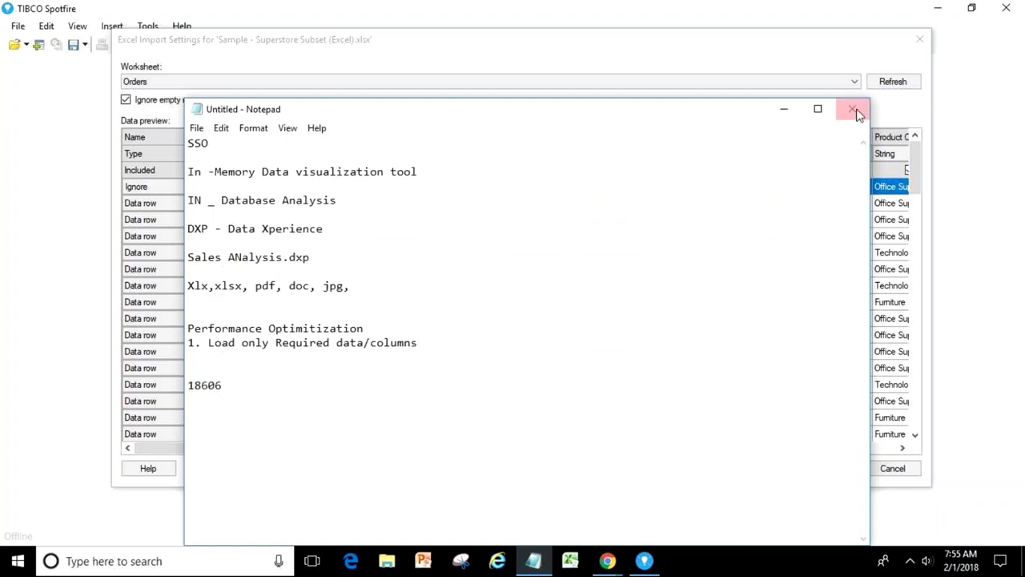
click(783, 117)
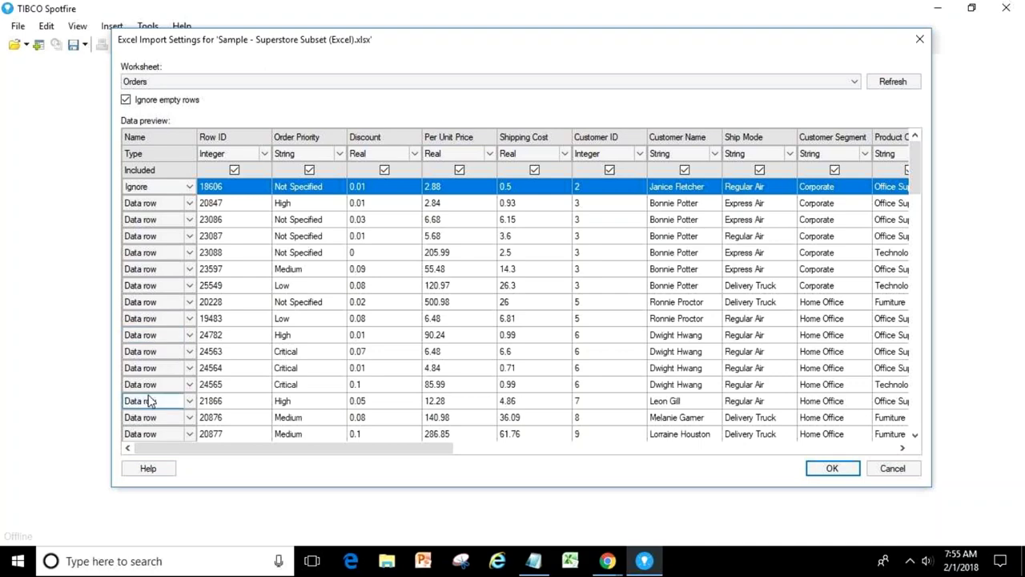
View the Opening an Excel File help guide, then import the Orders sheet with these settings
click(146, 469)
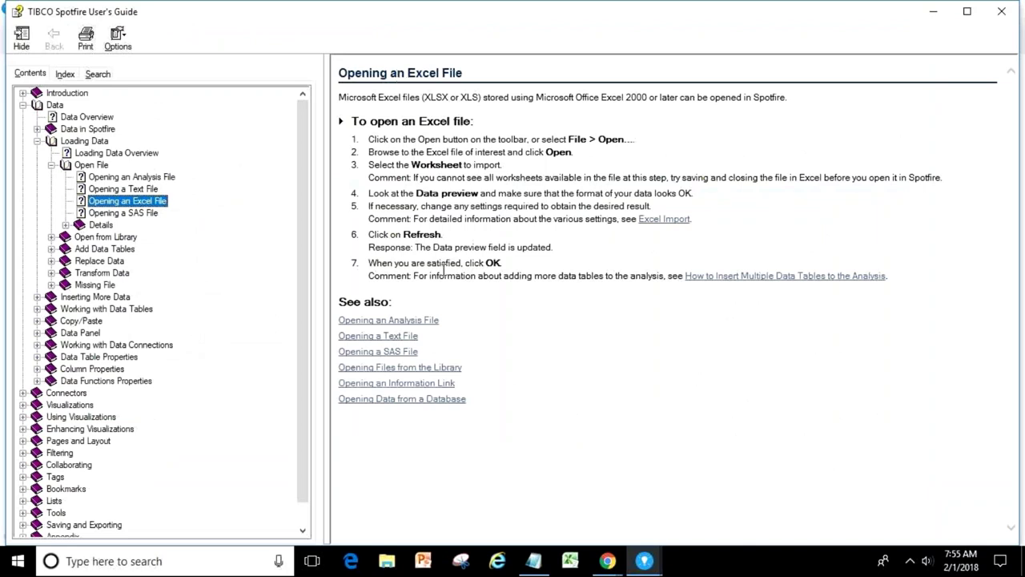
key(alt+Tab)
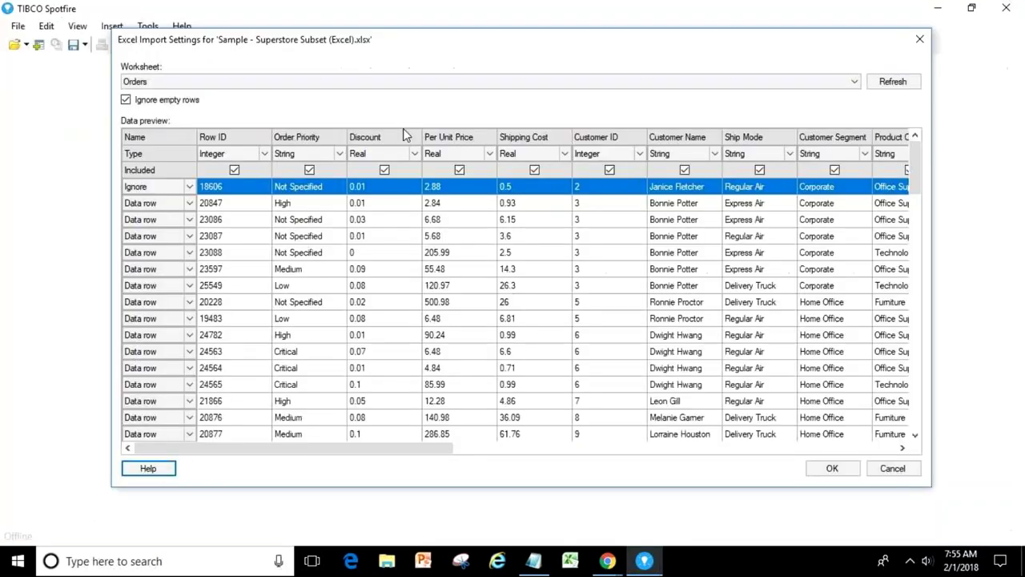
click(833, 469)
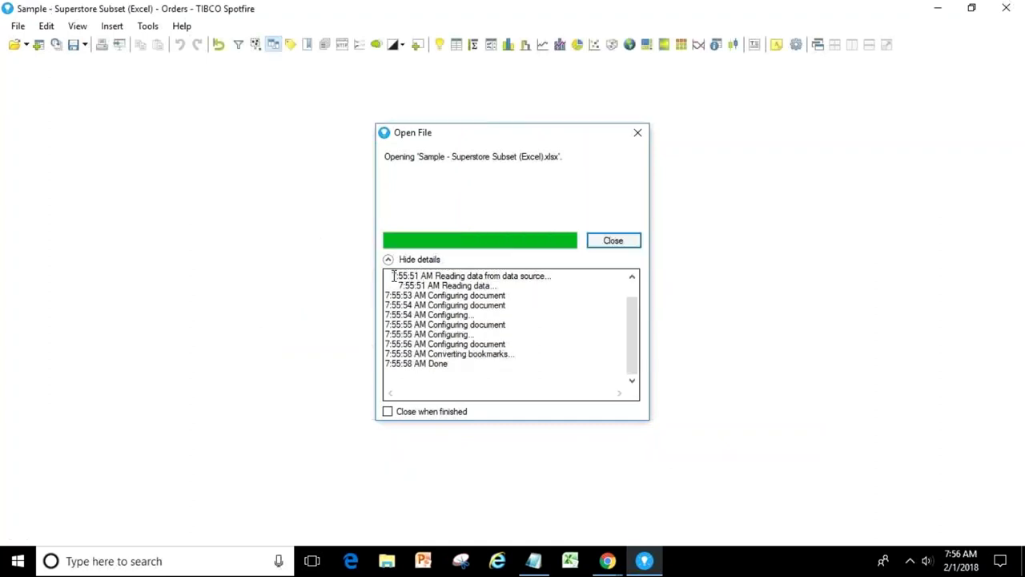
Enable Close when finished in the loading dialog and close it once the Orders data loads
click(395, 365)
click(390, 414)
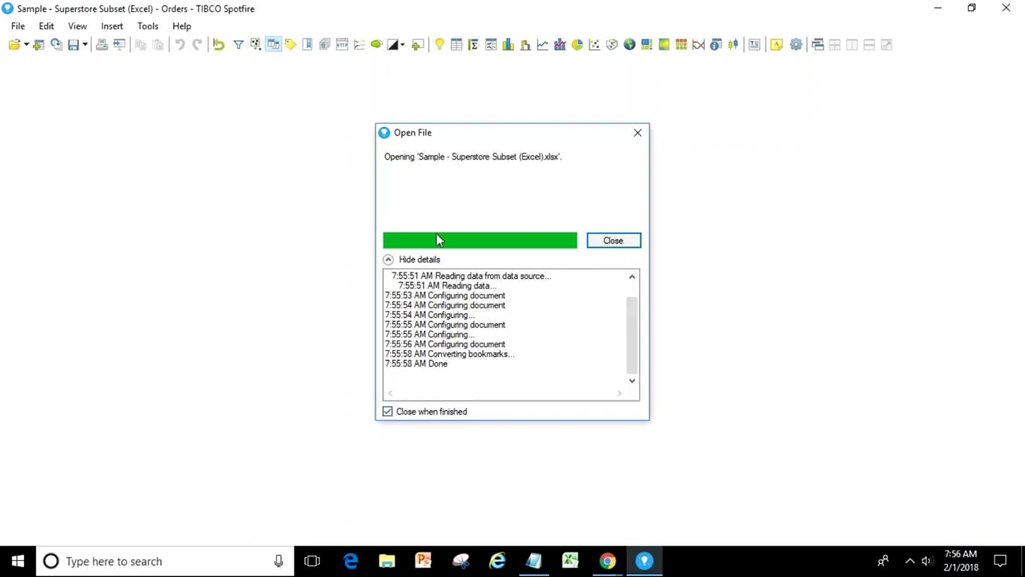
click(613, 245)
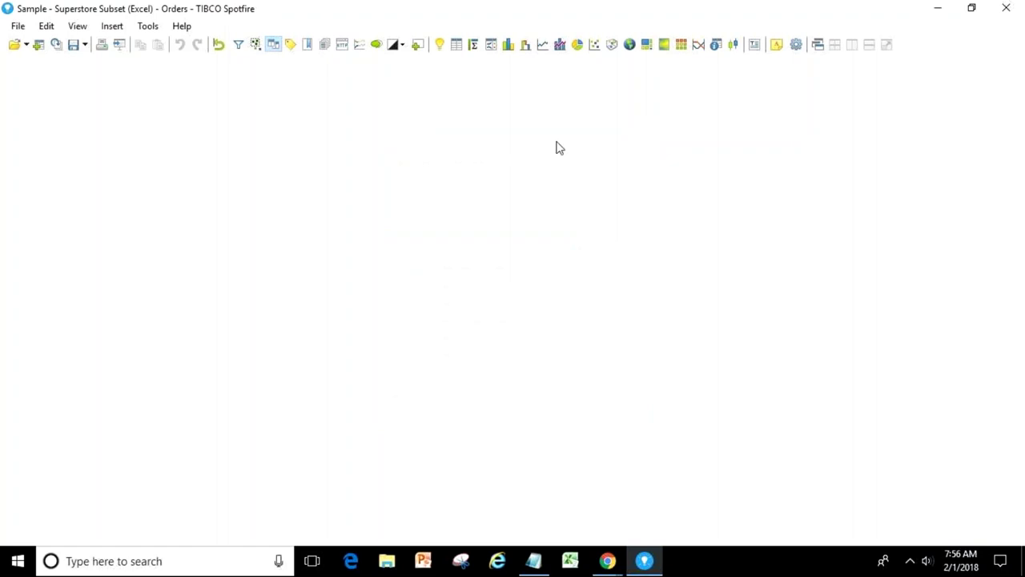
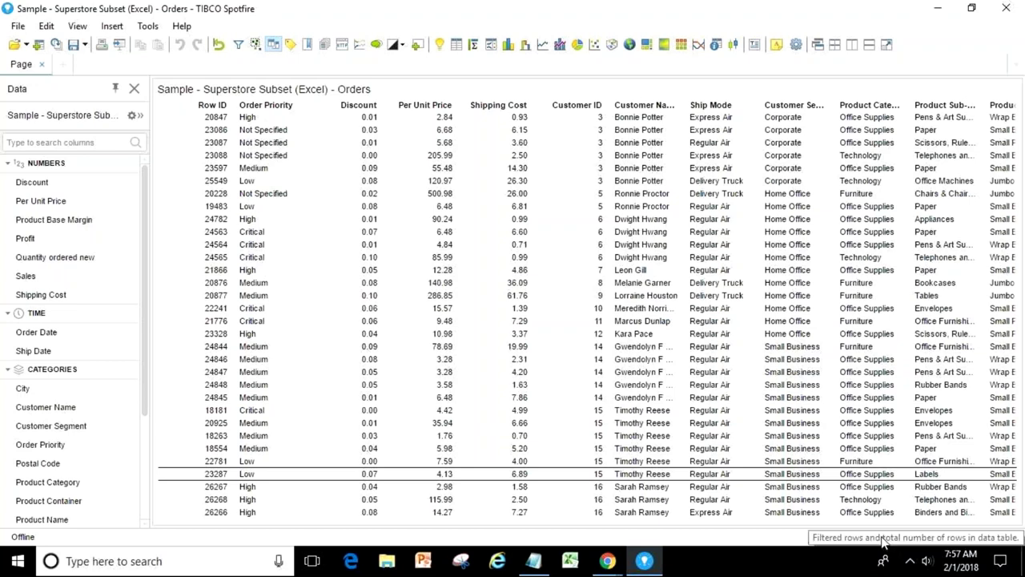
Filter Orders to Row ID 5121 and above (8,805 of 9,425 rows) and mark only order 18181
click(238, 45)
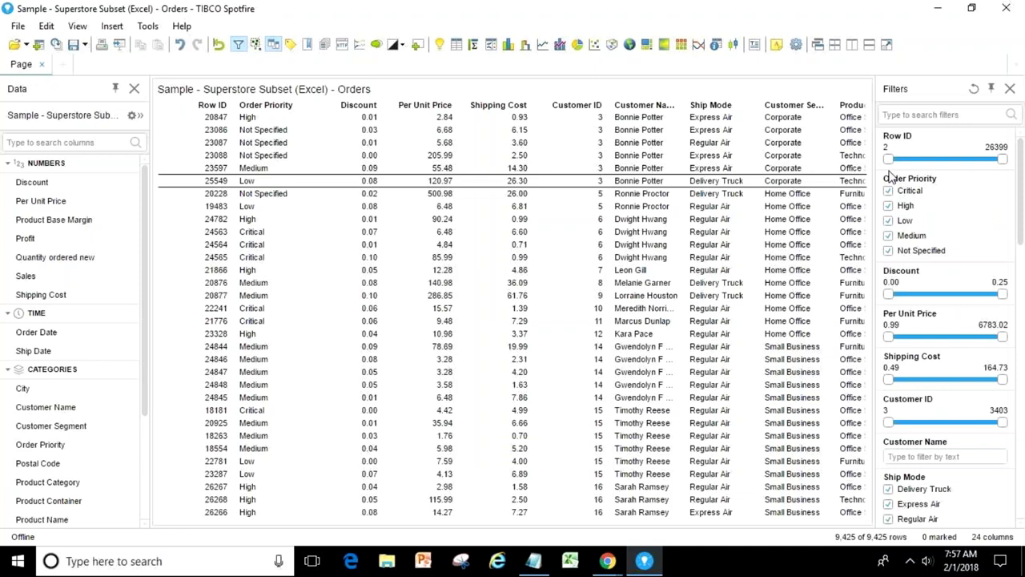
drag(888, 158, 908, 160)
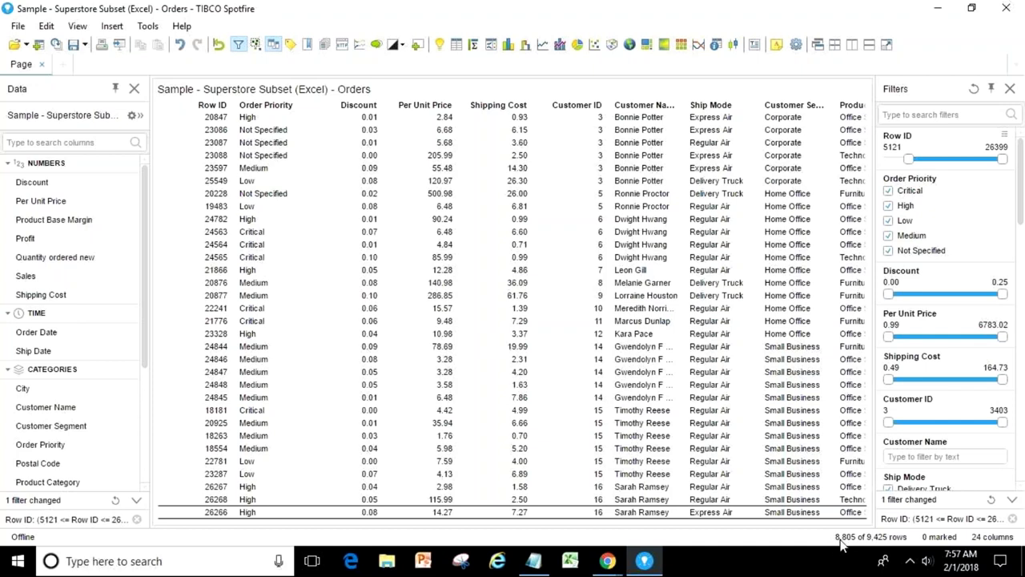
mouse_move(841, 544)
drag(326, 163, 327, 258)
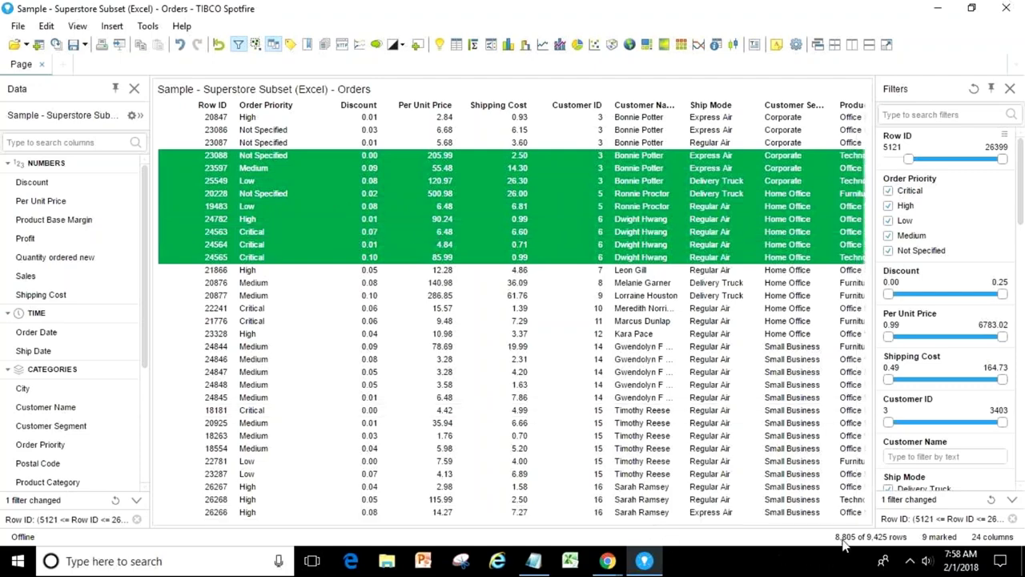
click(685, 410)
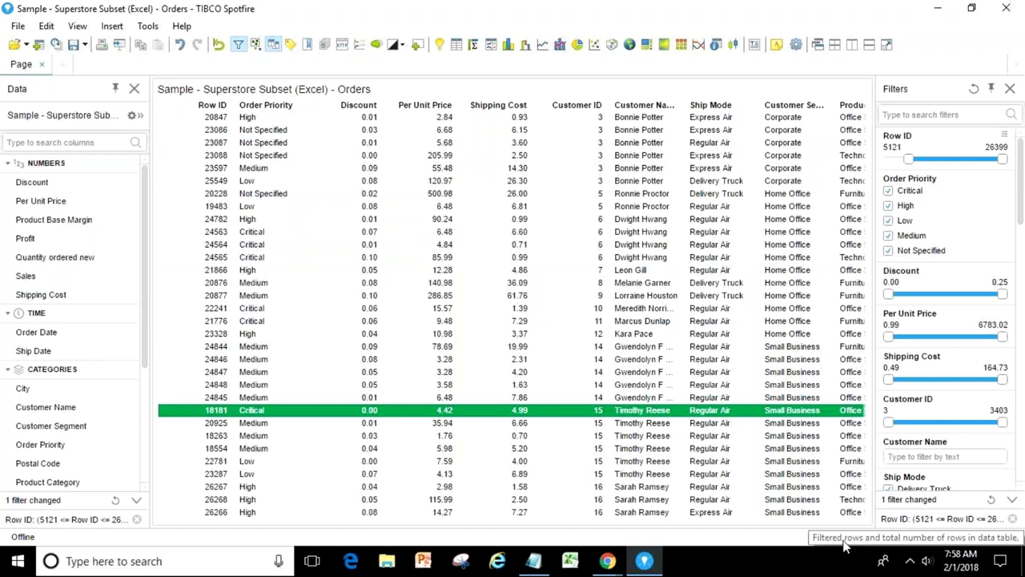
Exclude High, Low and Medium priority orders in the Order Priority filter
click(890, 206)
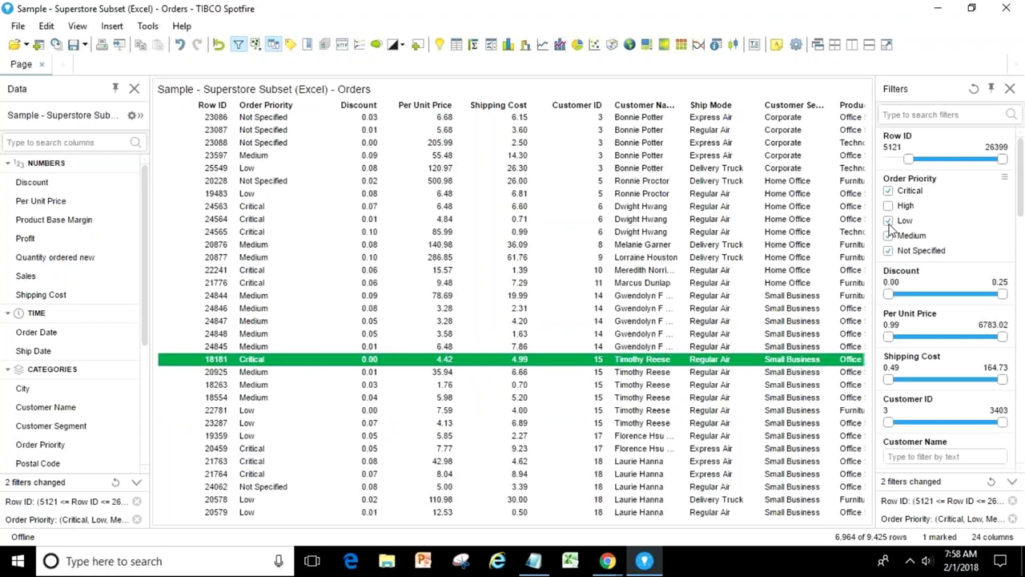
click(889, 221)
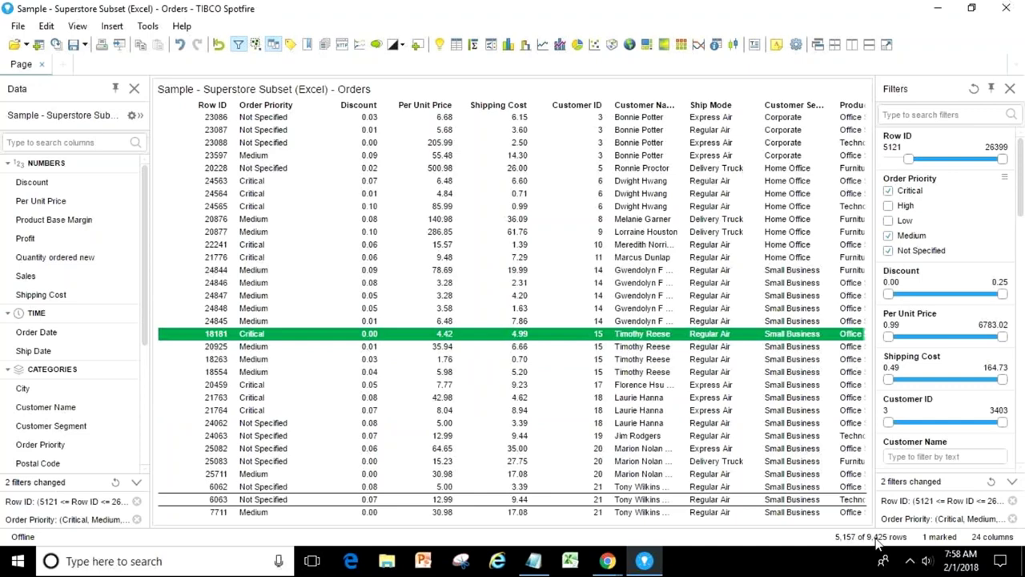
click(888, 236)
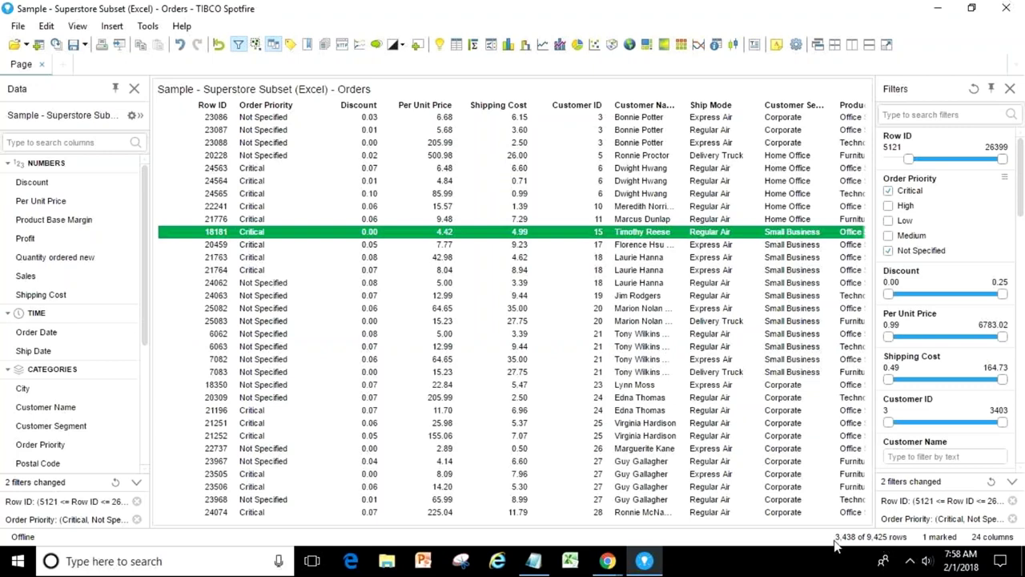
Mark only order 23088 and reset all filters so all 9,425 rows show
mouse_move(881, 545)
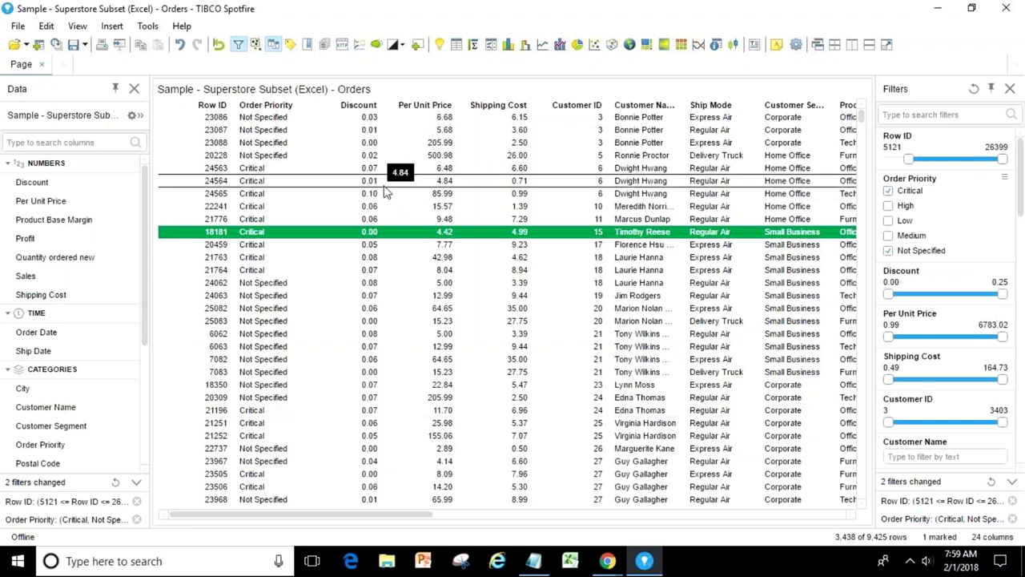
drag(383, 187, 388, 270)
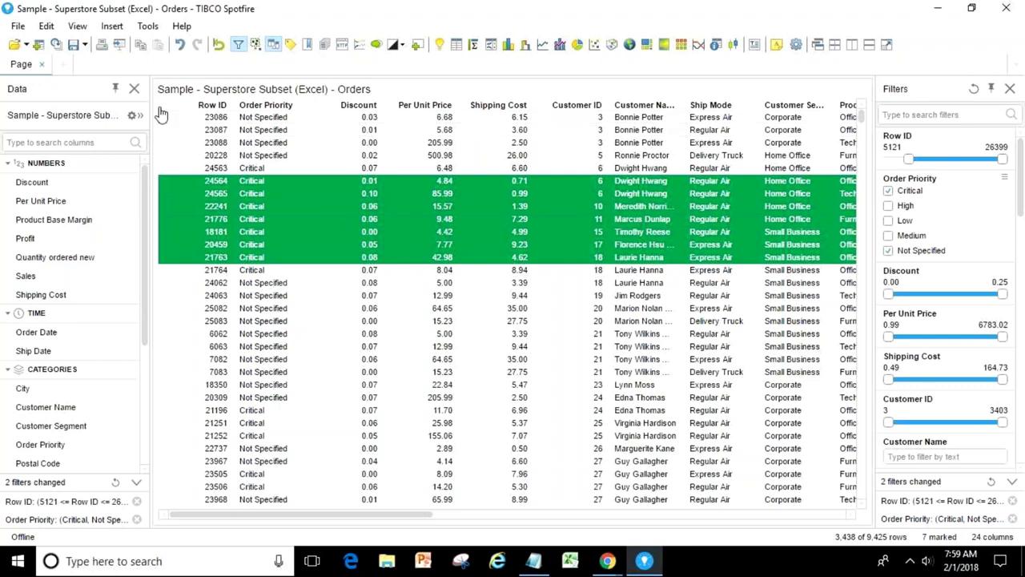
click(344, 144)
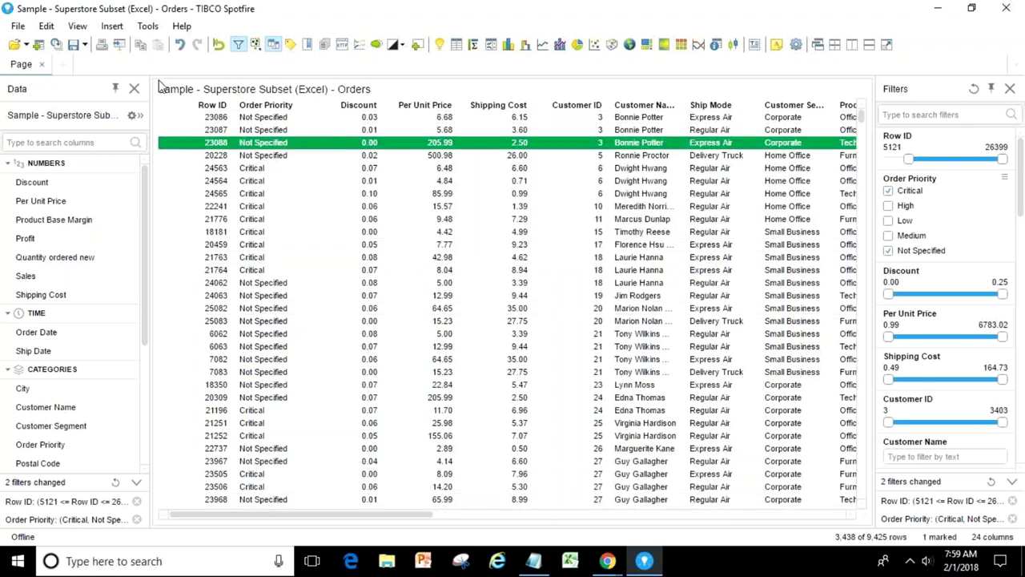
click(221, 46)
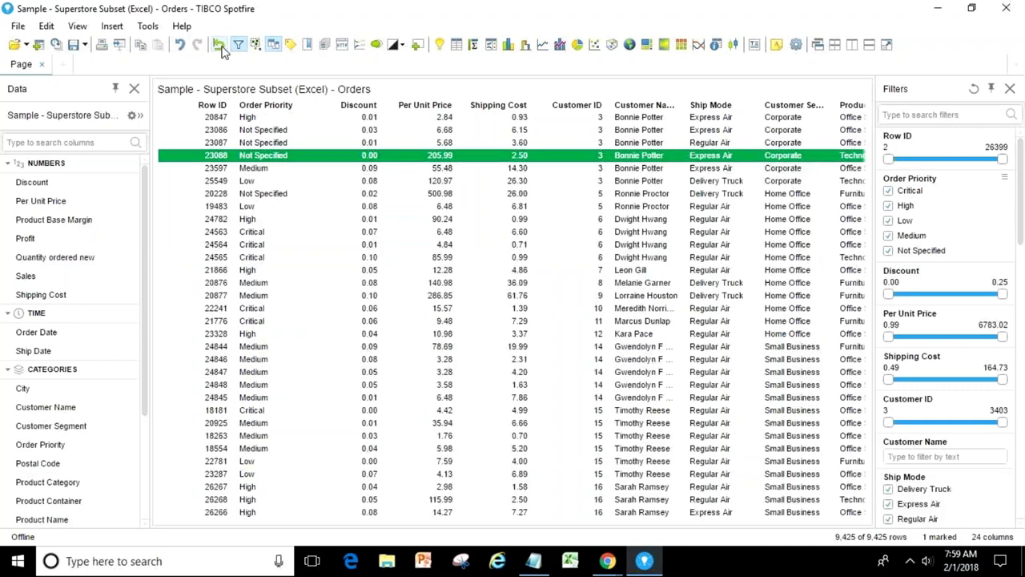
Refresh the Orders data table With Prompt from Data Table Properties
click(49, 27)
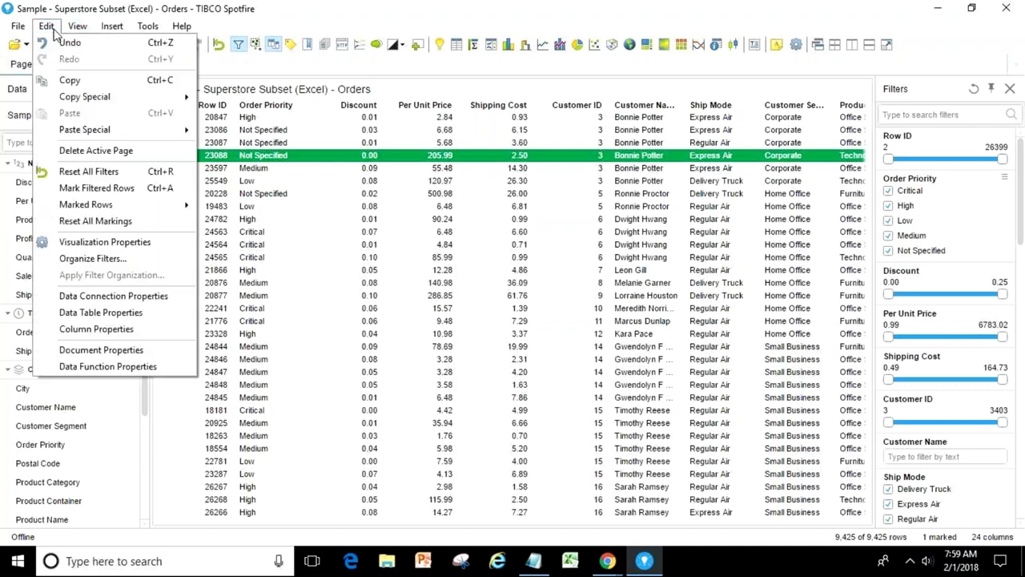
click(114, 314)
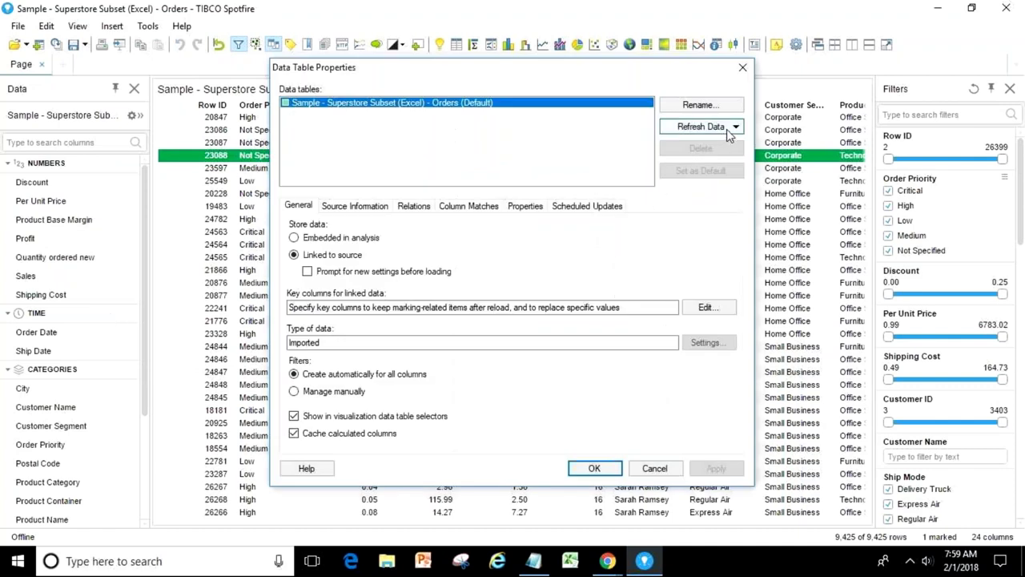
click(730, 129)
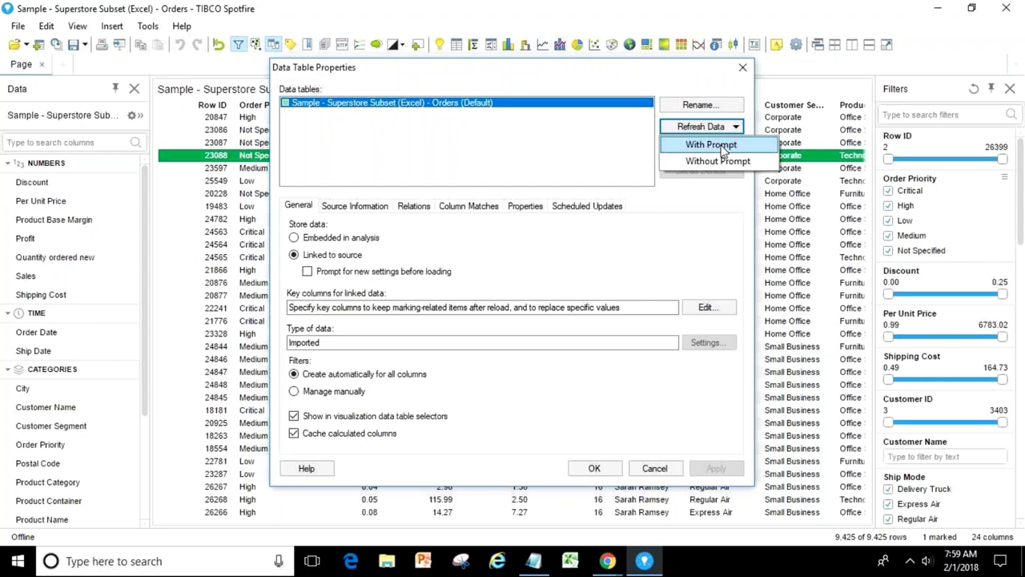
click(712, 145)
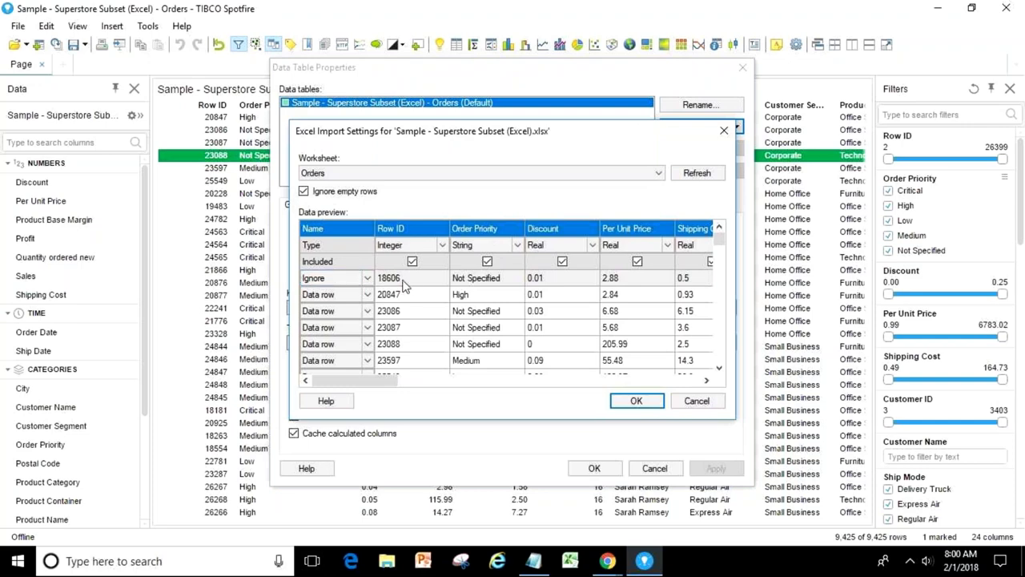
Treat the first preview row as a data row and accept the import settings
click(367, 279)
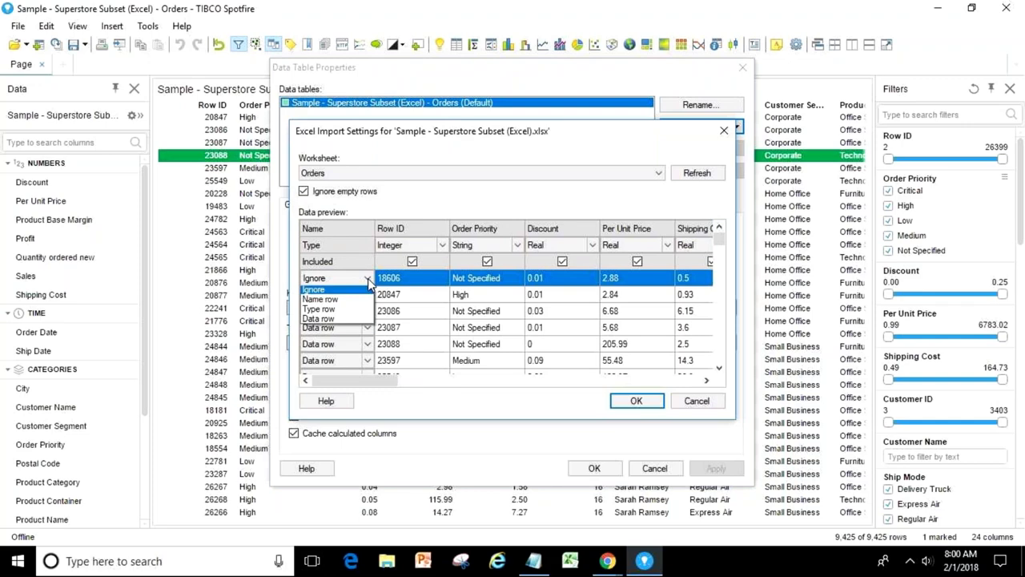
click(340, 322)
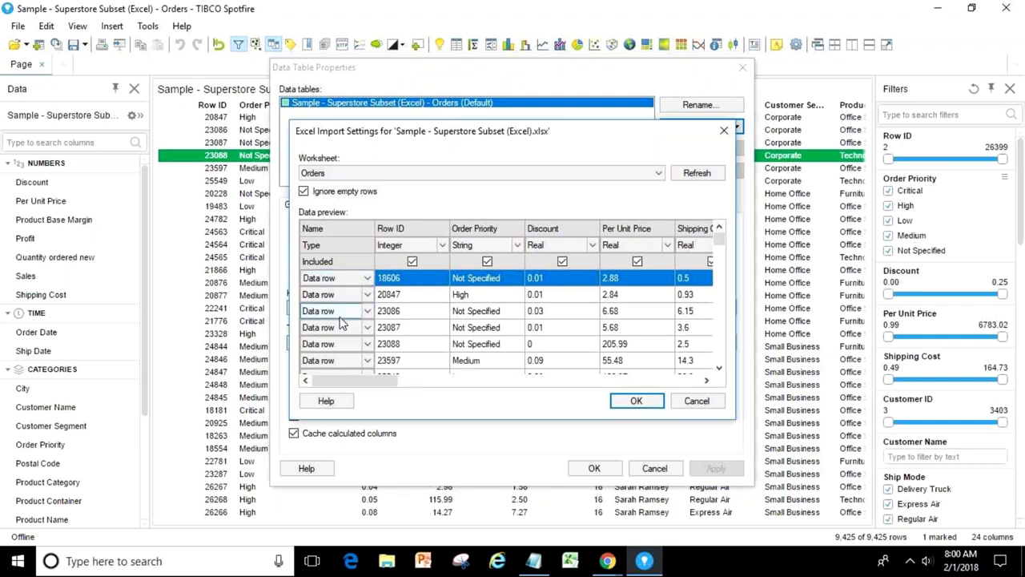
click(632, 400)
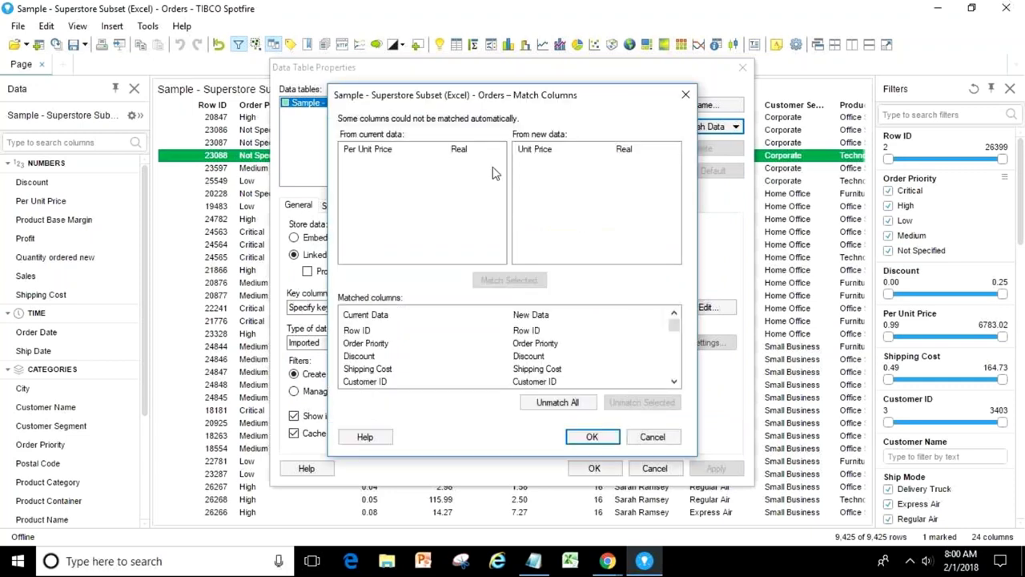
Match Per Unit Price with the new Unit Price column and apply, giving 9,426 rows
click(462, 152)
click(544, 157)
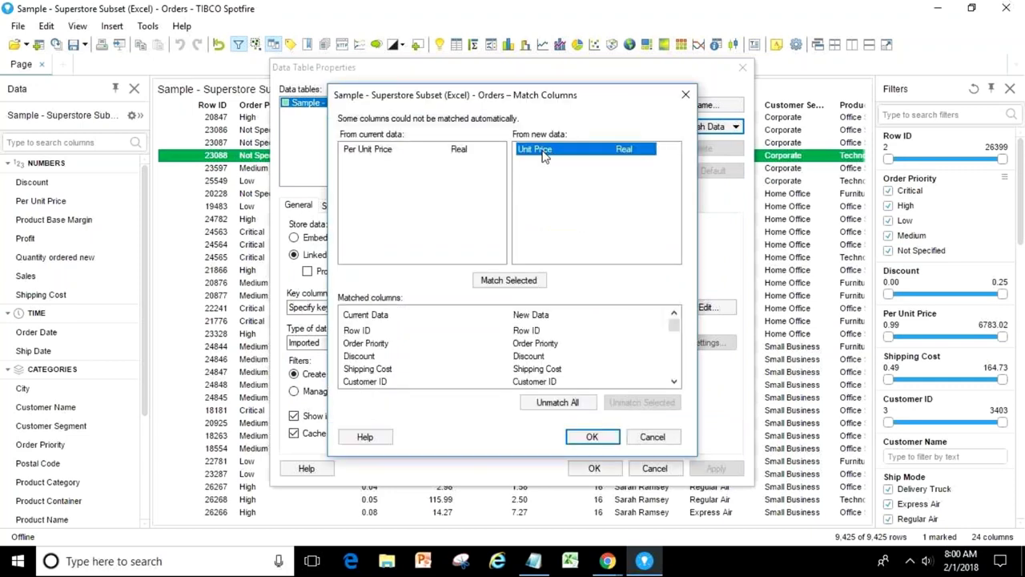
click(507, 279)
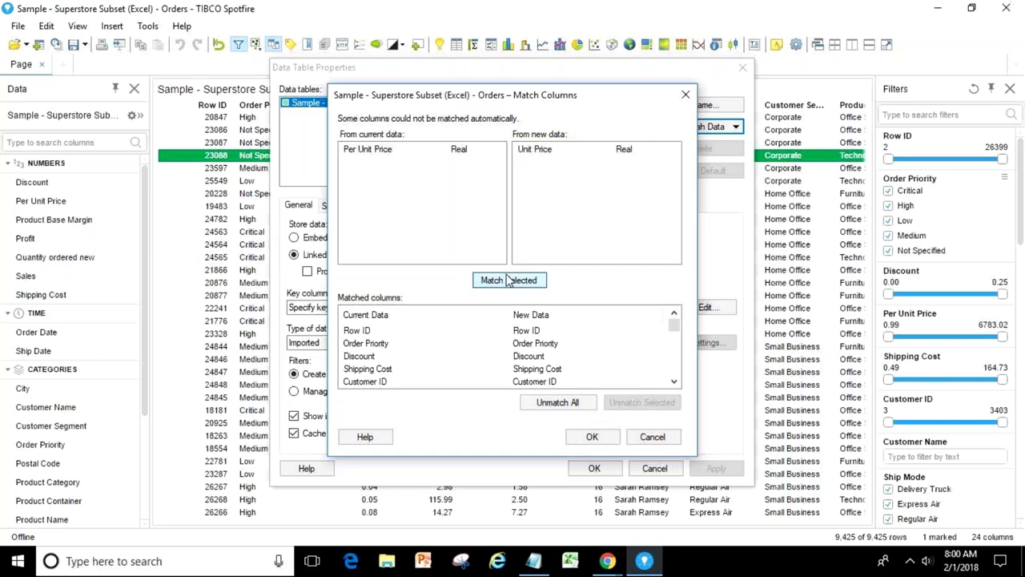
click(592, 439)
click(713, 469)
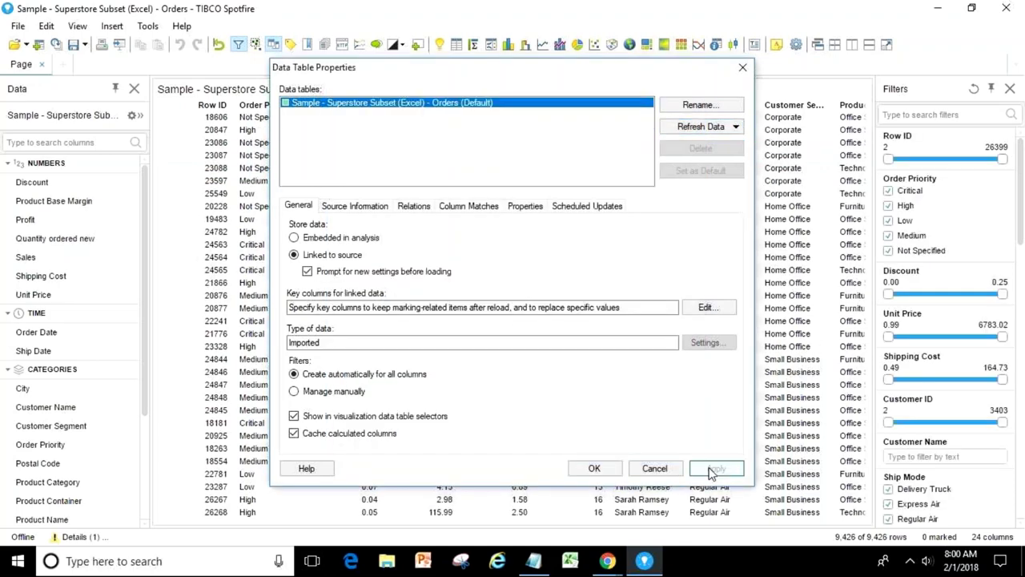
Close the Data Table Properties dialog with OK
click(594, 468)
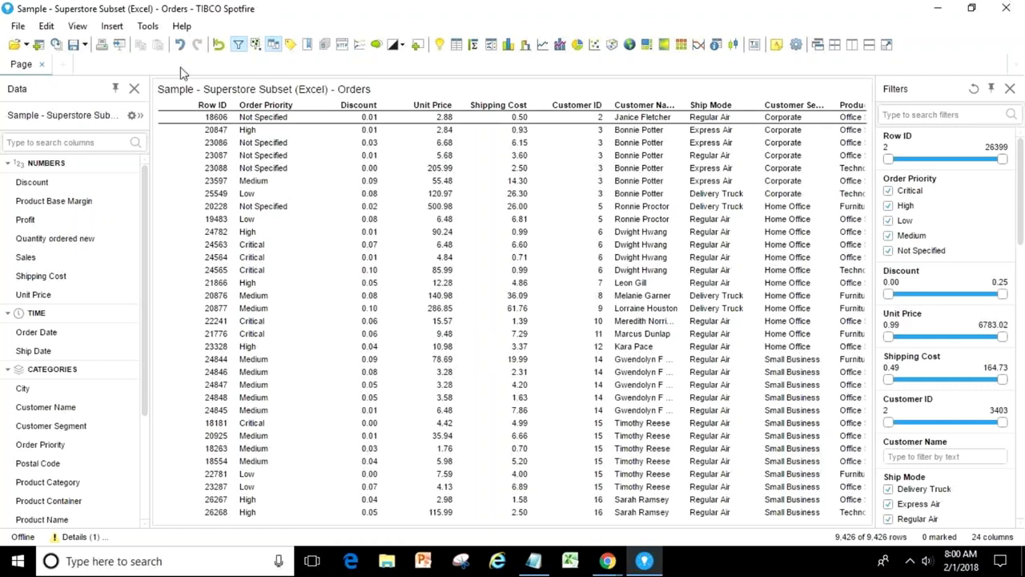
Rename the Unit Price column to 'Per Unit Price' in Column Properties
click(47, 26)
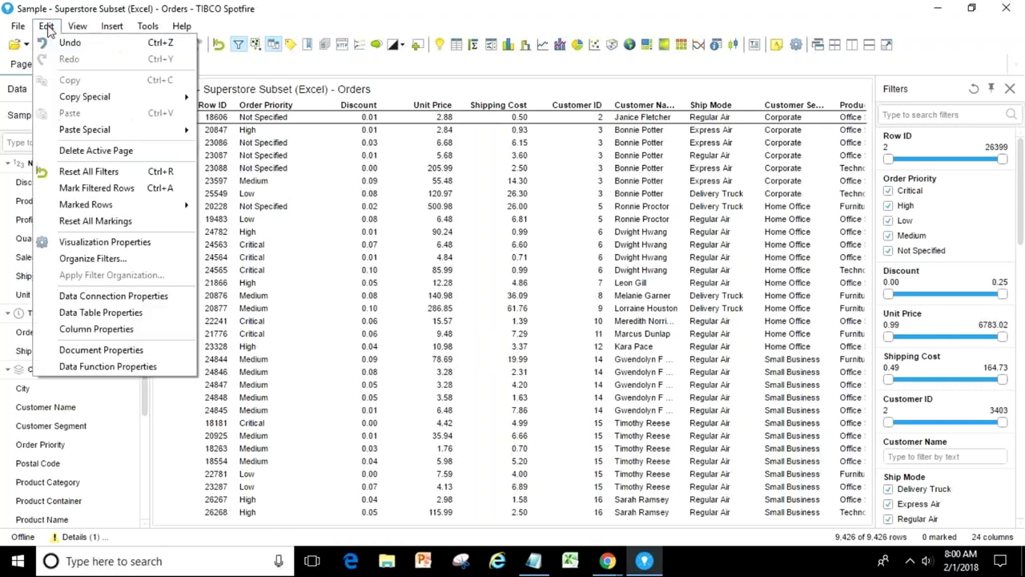
click(90, 329)
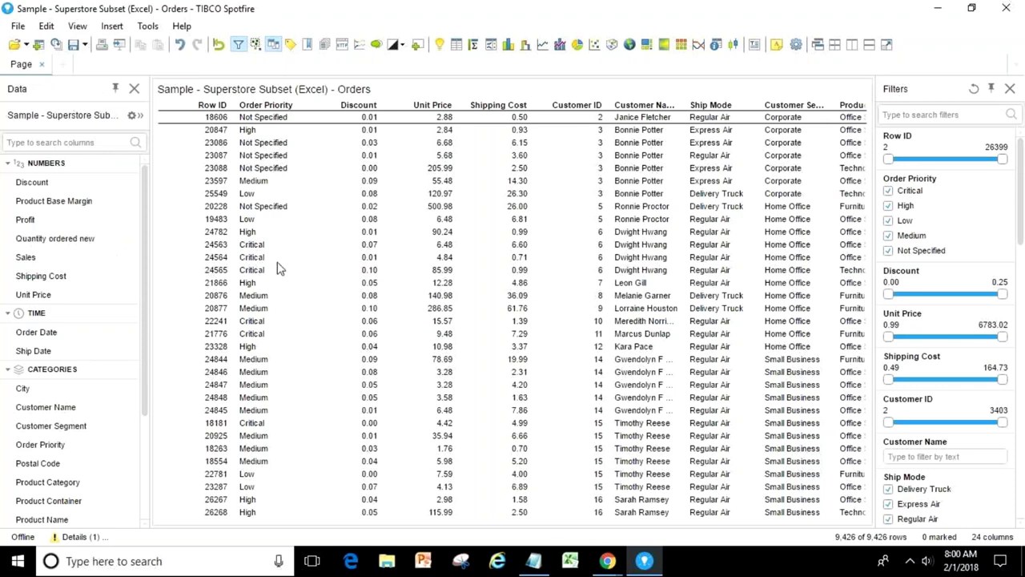
click(275, 170)
click(256, 276)
text(P)
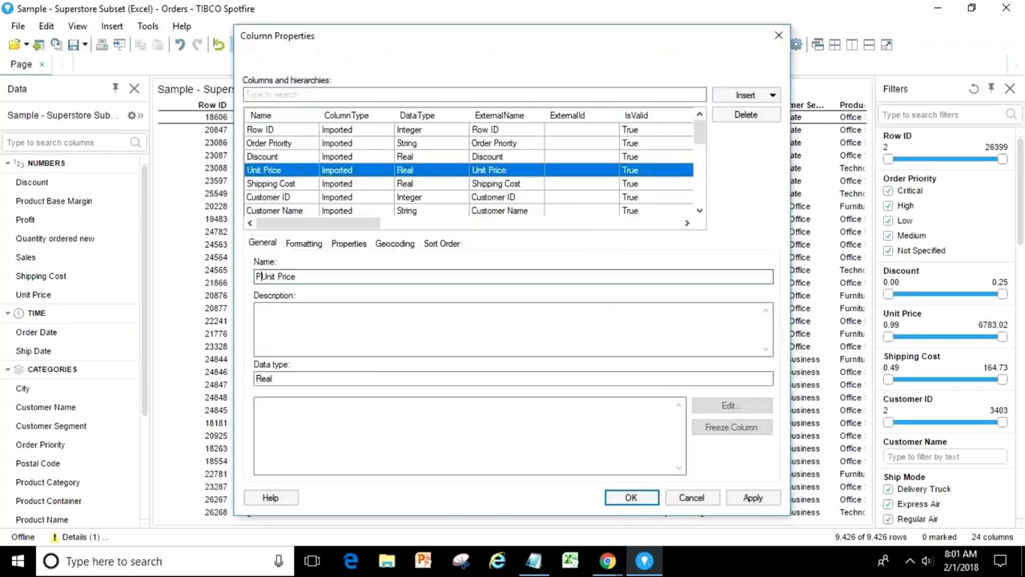
text(er)
click(752, 496)
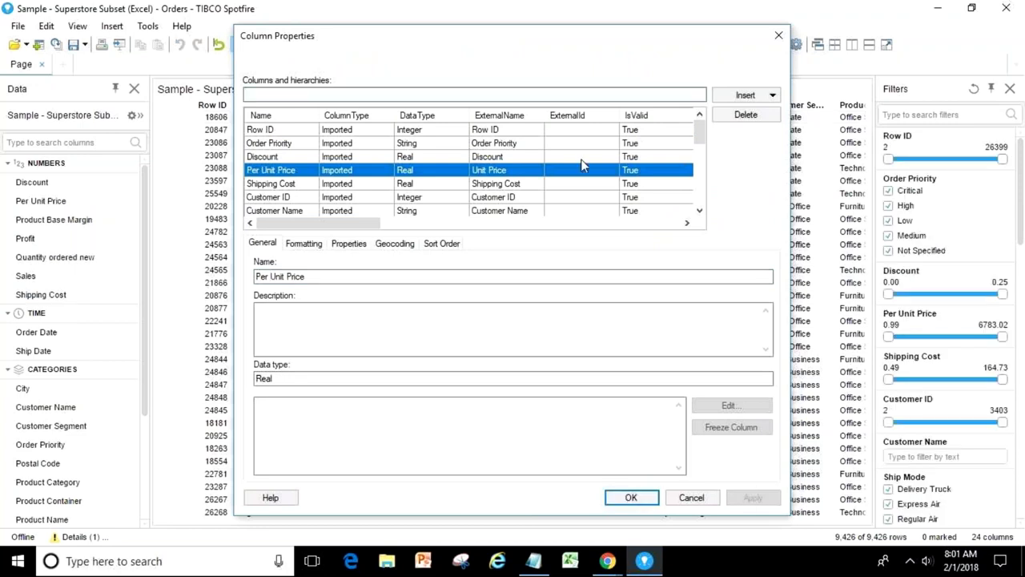
click(295, 93)
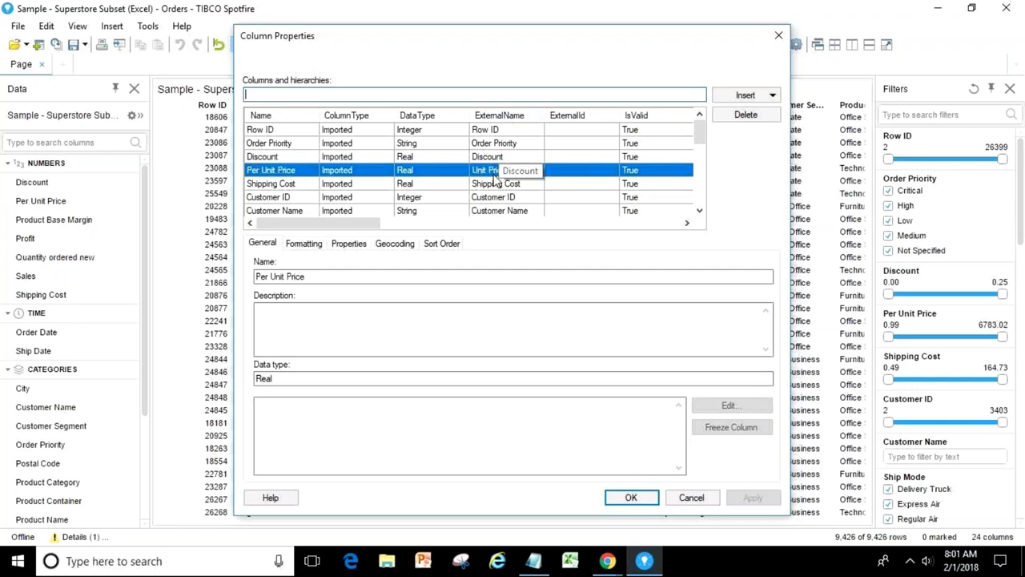
click(632, 498)
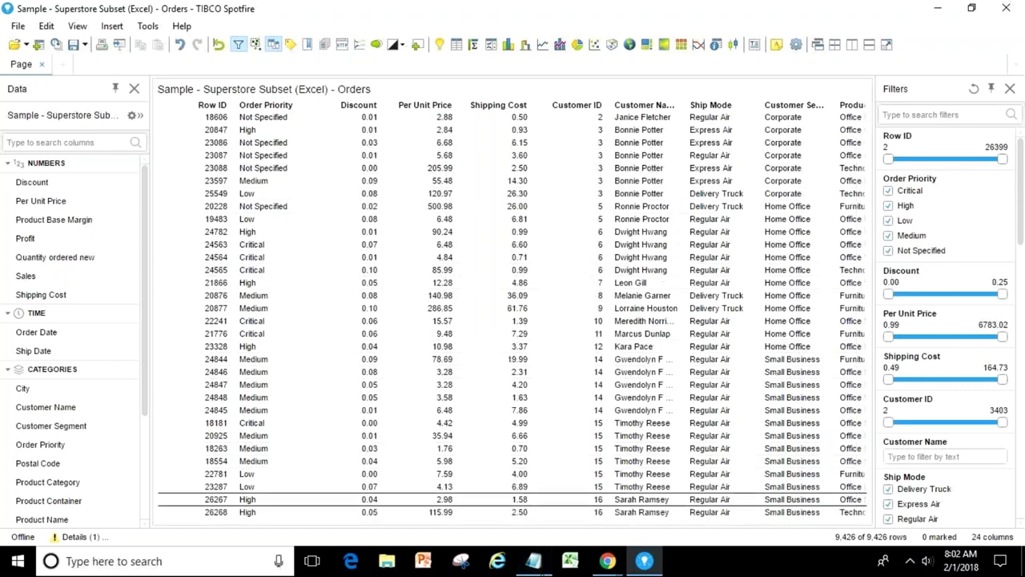
Add the lines 'Data', 'visualizations' and 'Filters' below 18606 in Notepad and select them
click(534, 560)
key(Return)
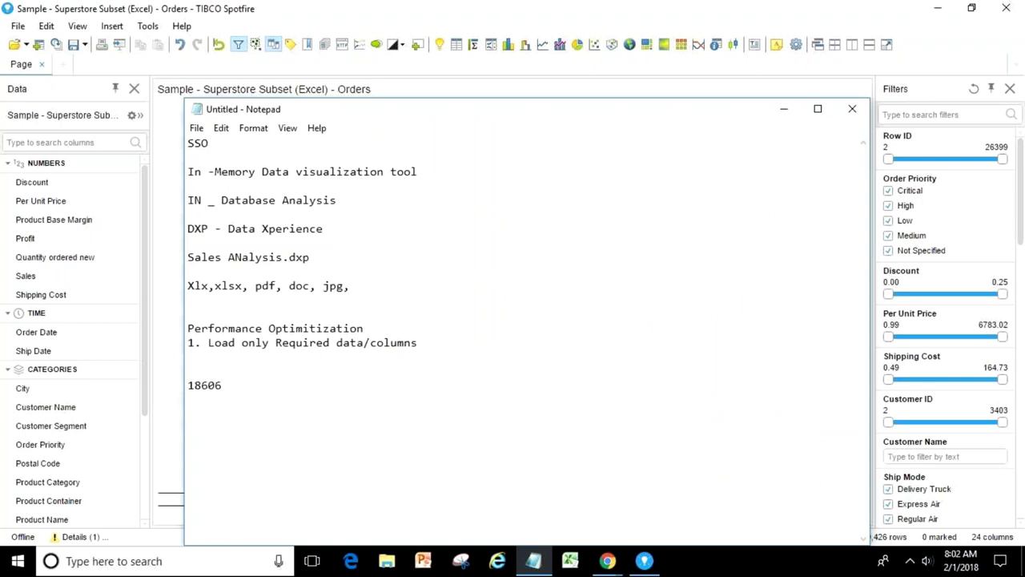
text(Data)
key(Return)
text(V)
key(BackSpace)
text(visualizations)
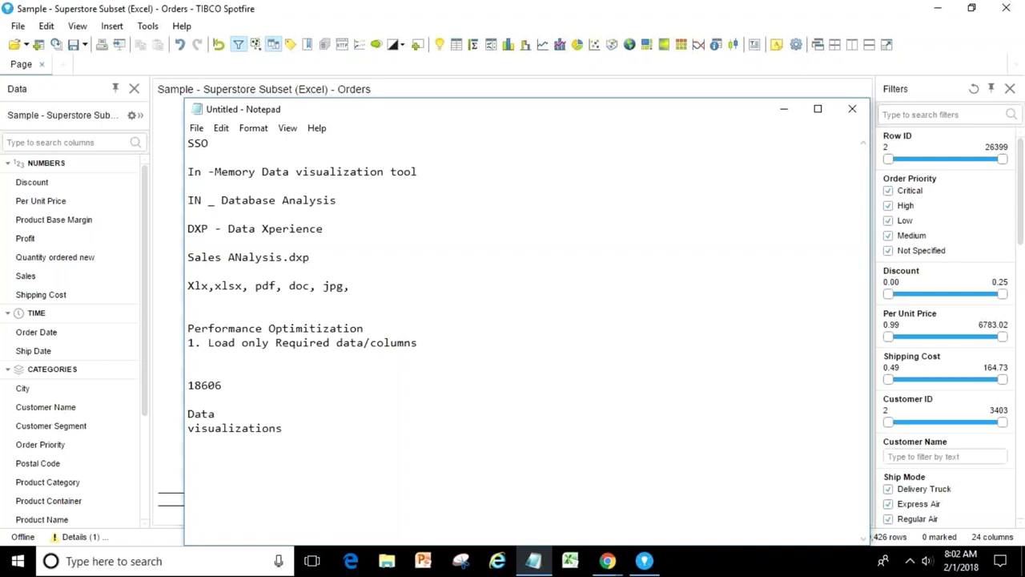
key(Return)
text(Filters)
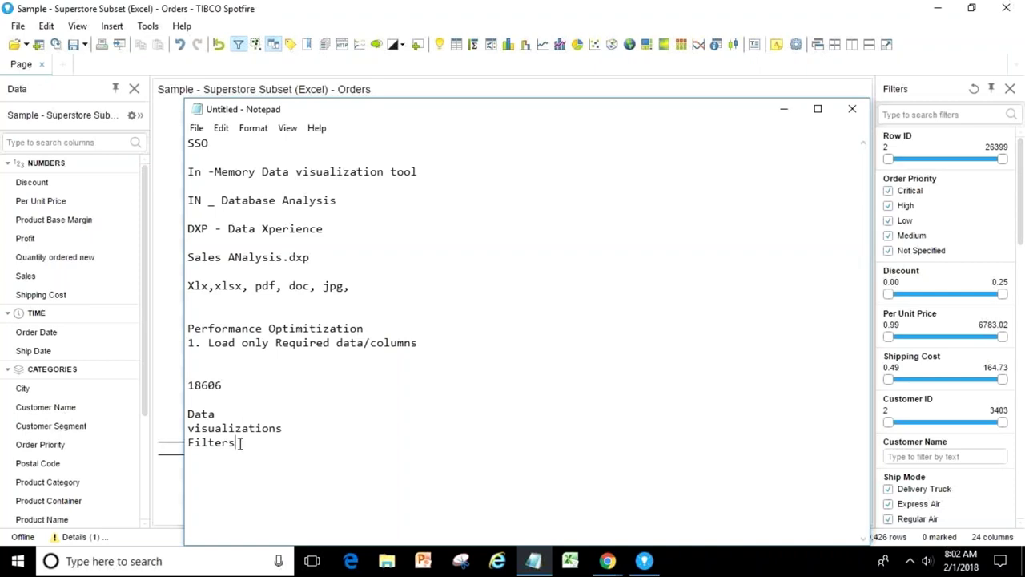
drag(238, 443, 189, 415)
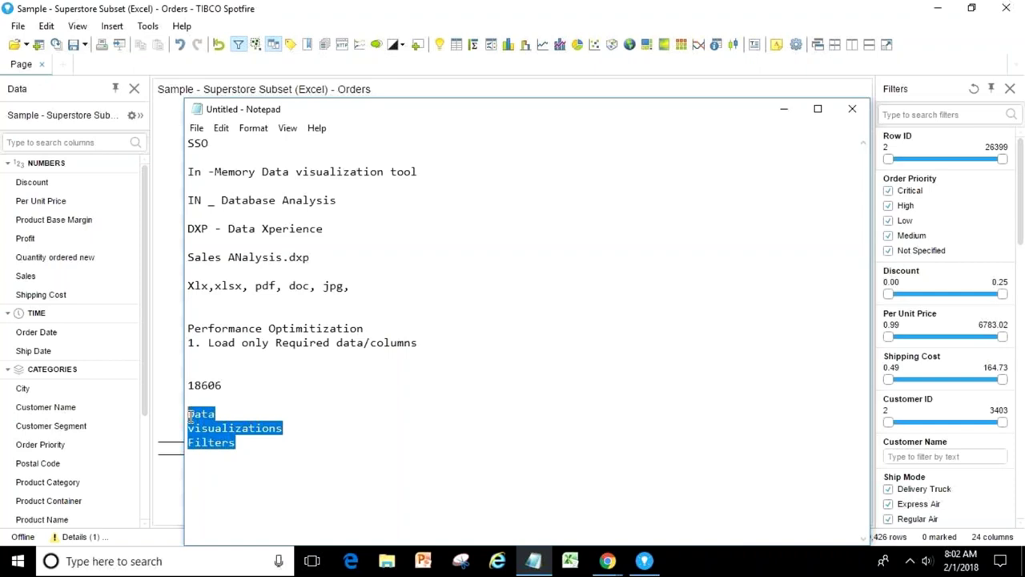
Bring Spotfire back in front of Notepad and open the Tools menu
click(494, 85)
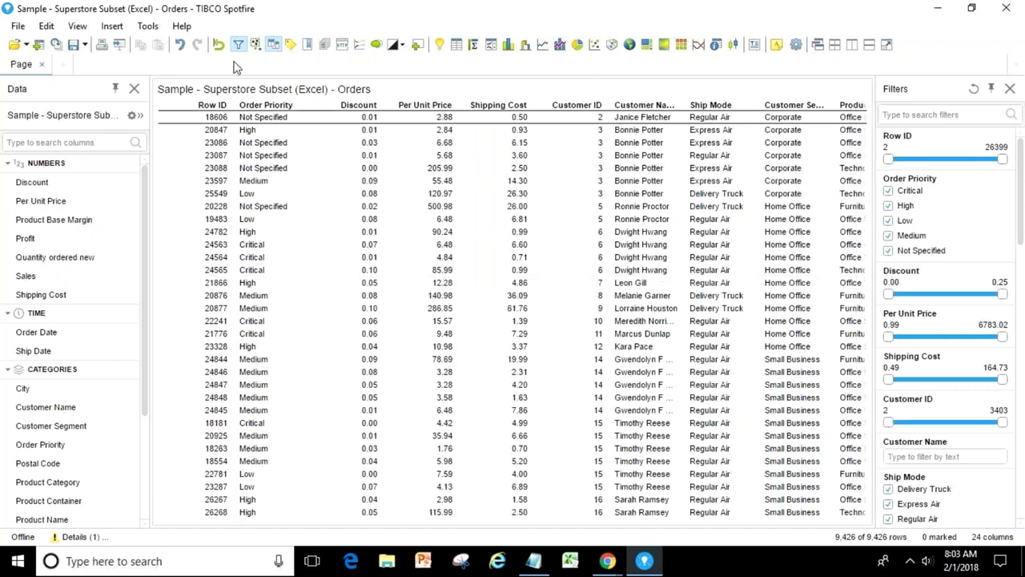
click(146, 32)
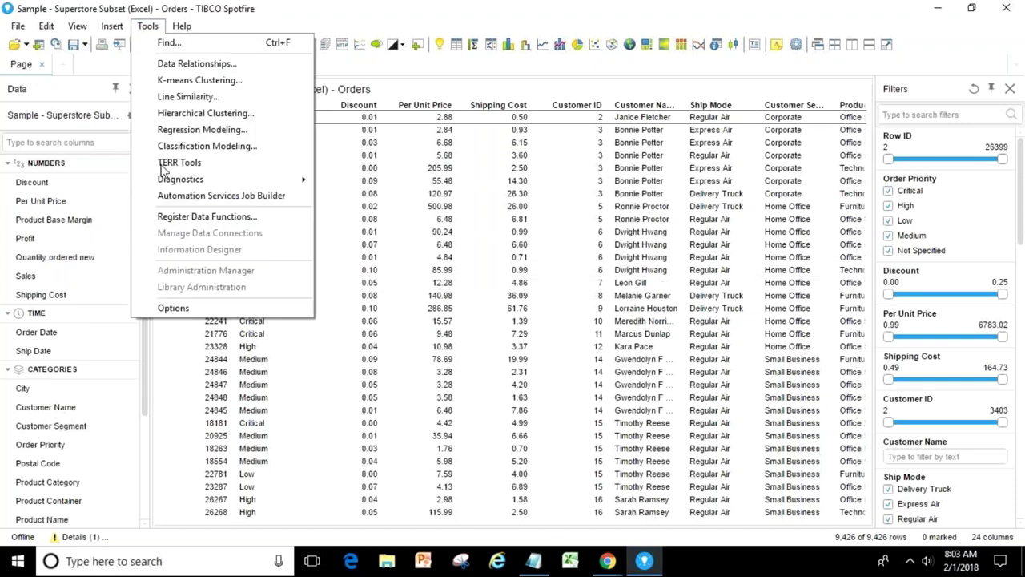
click(173, 308)
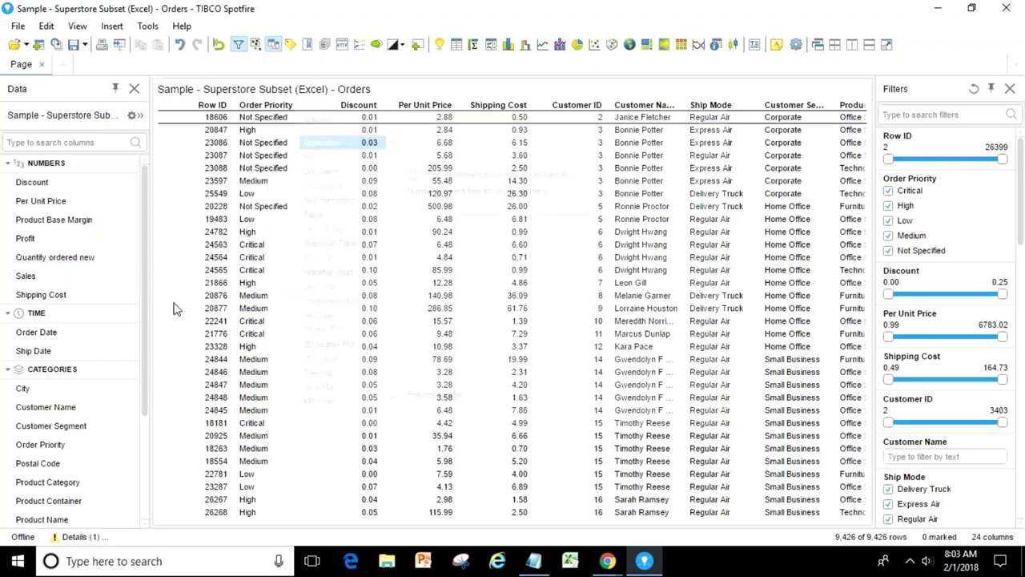
click(312, 171)
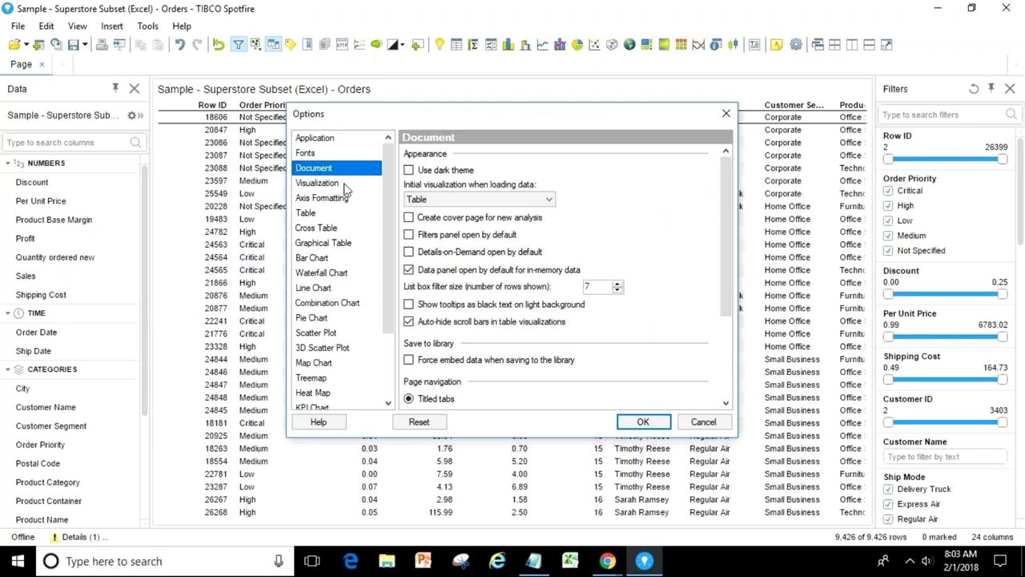
click(415, 199)
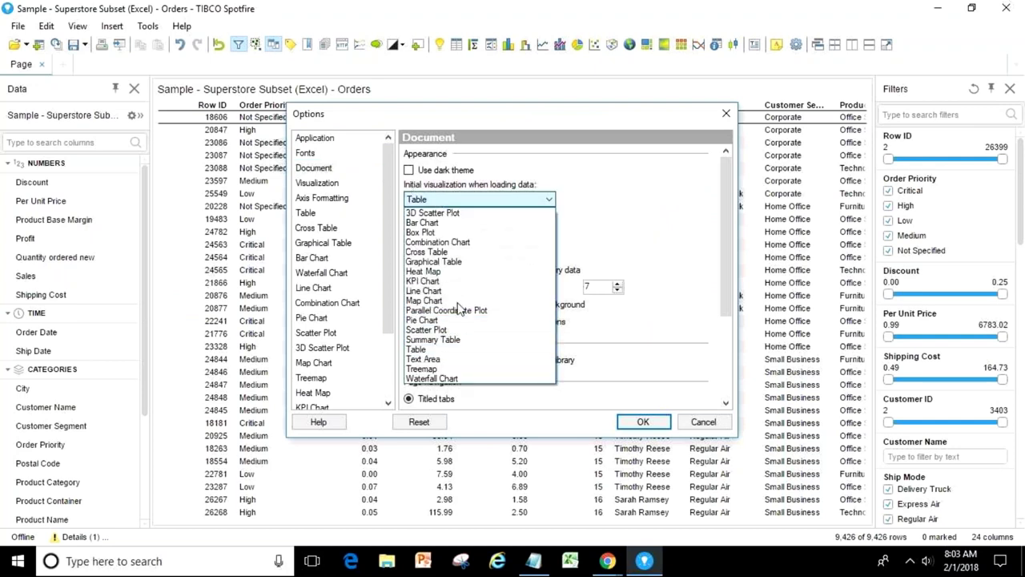
click(585, 238)
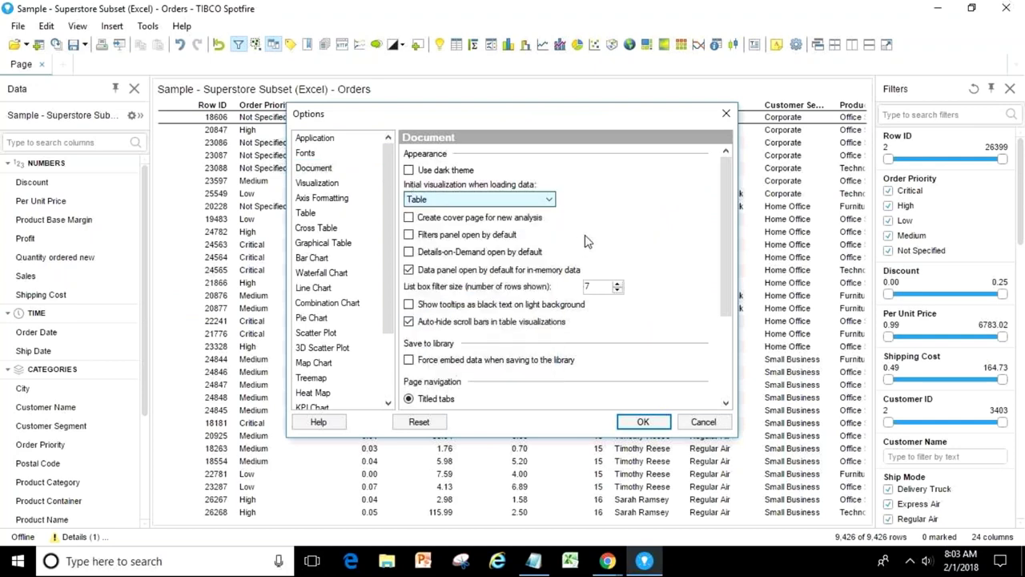
click(702, 422)
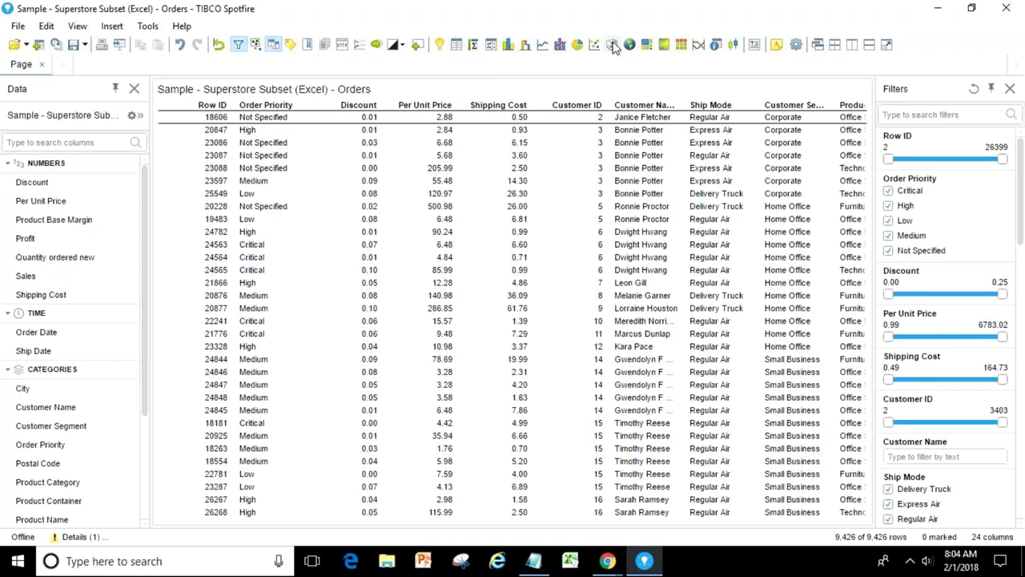
Show the Insert > Visualization submenu of chart types
click(108, 27)
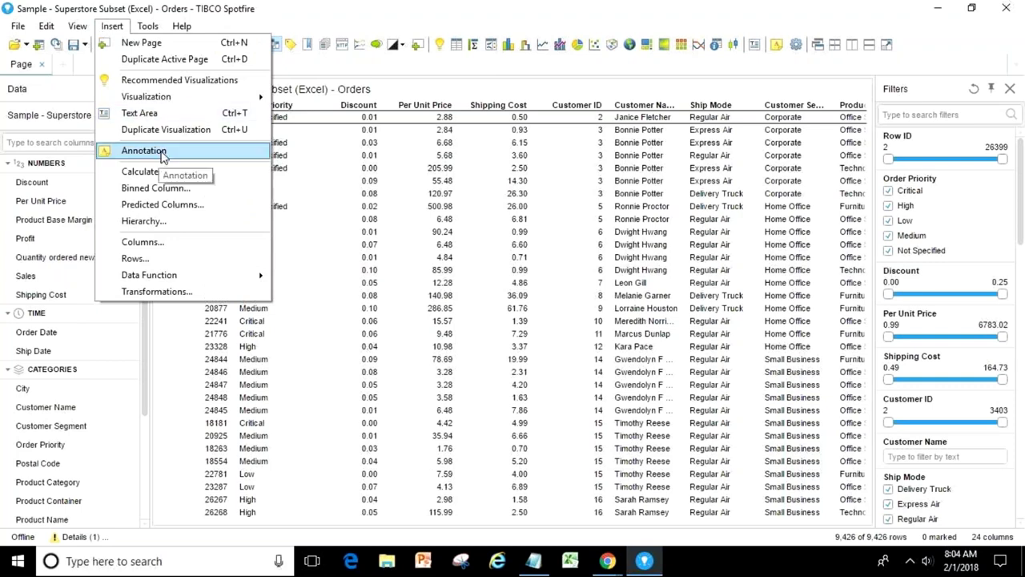
mouse_move(233, 97)
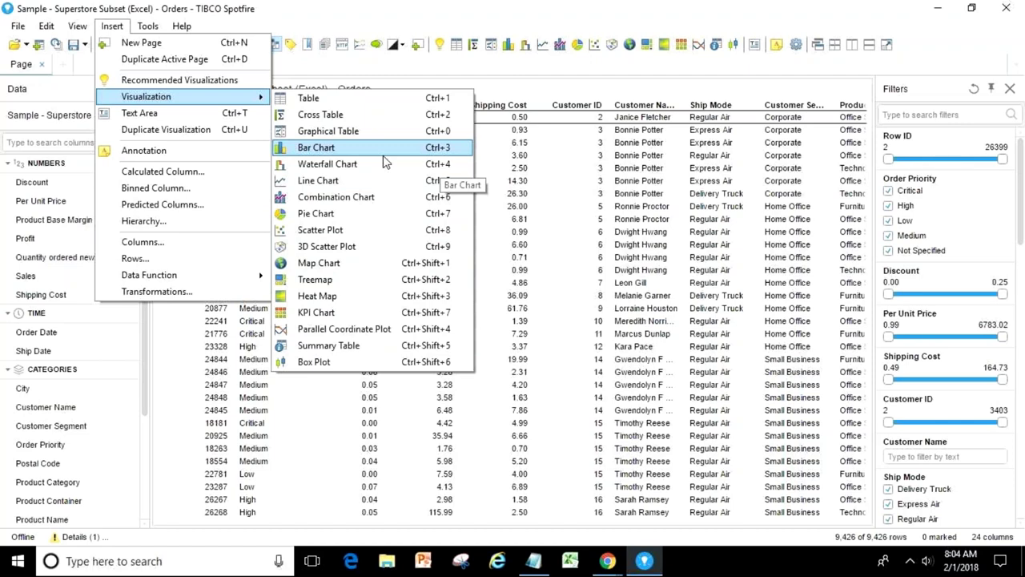
Insert a bar chart of row counts per Order Priority above the Orders table
click(463, 147)
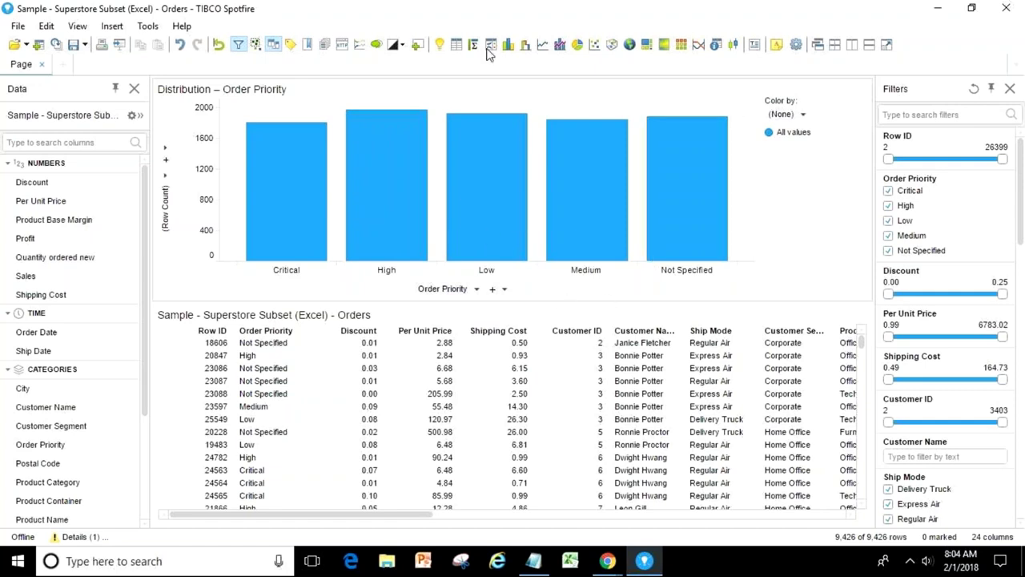
Insert a Sum(Discount) per Order Priority pie chart and a Per Unit Price vs. Discount scatter plot
click(576, 46)
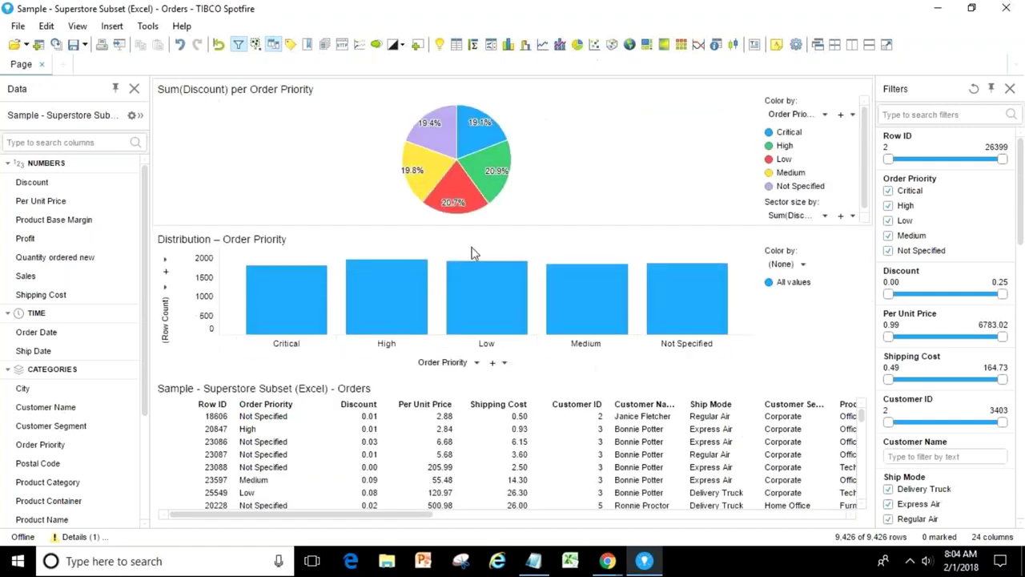
key(ctrl+7)
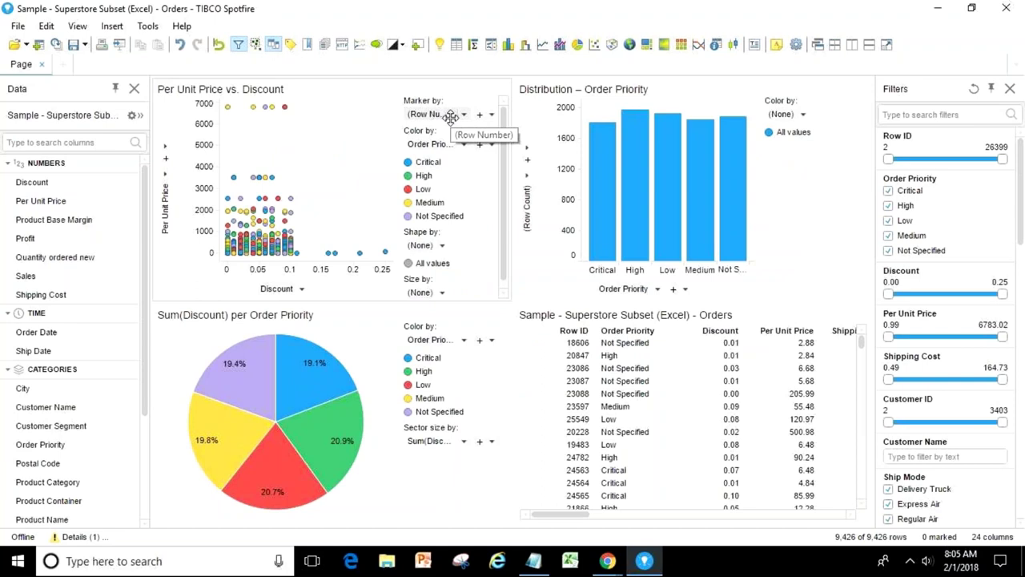
mouse_move(600, 218)
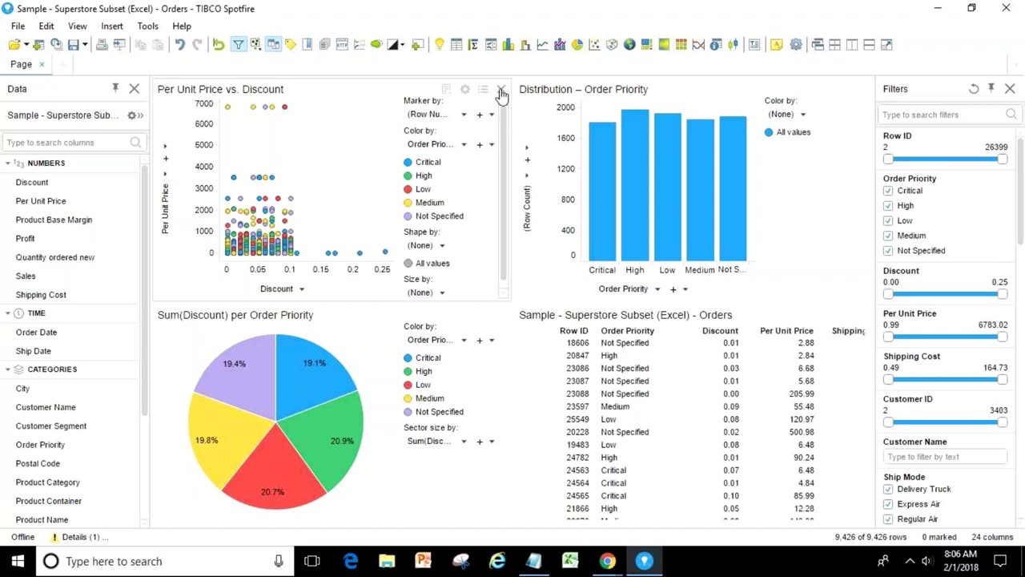
Remove the Per Unit Price vs. Discount scatter plot and the Orders table from the page
click(500, 90)
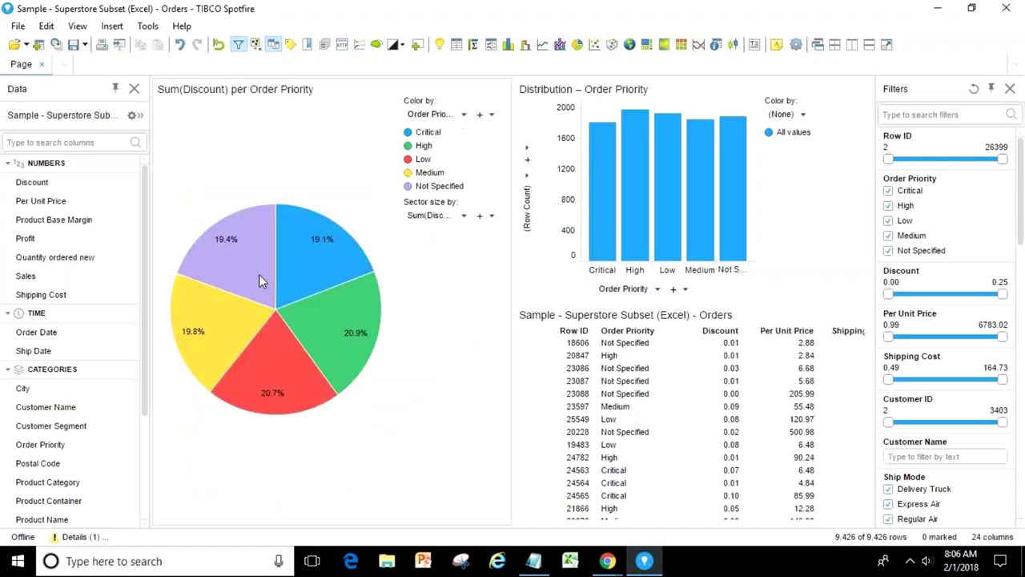
click(864, 314)
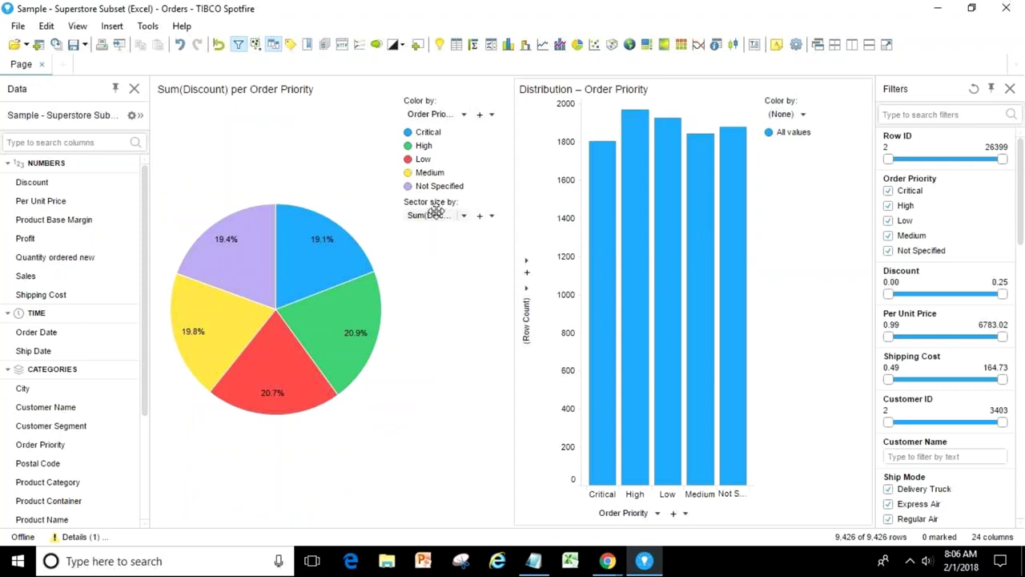
mouse_move(350, 374)
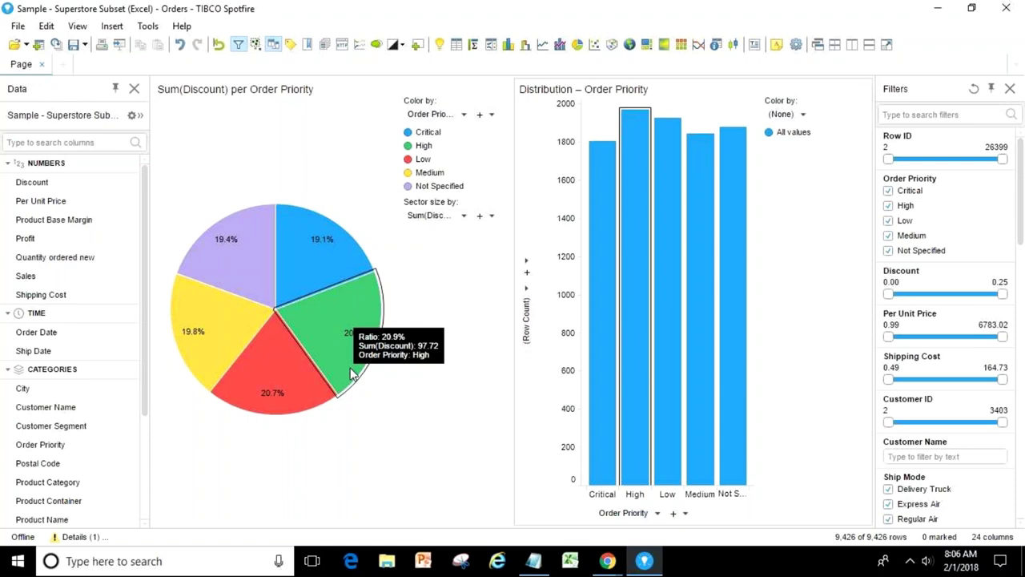
Size the pie's sectors by Sales and colour them by Region
click(465, 217)
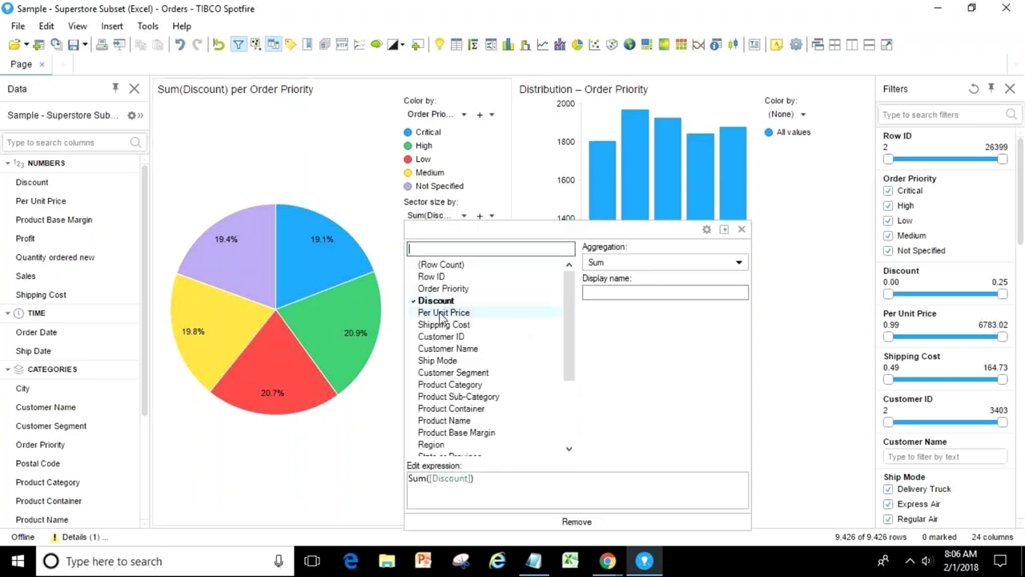
drag(572, 337, 560, 307)
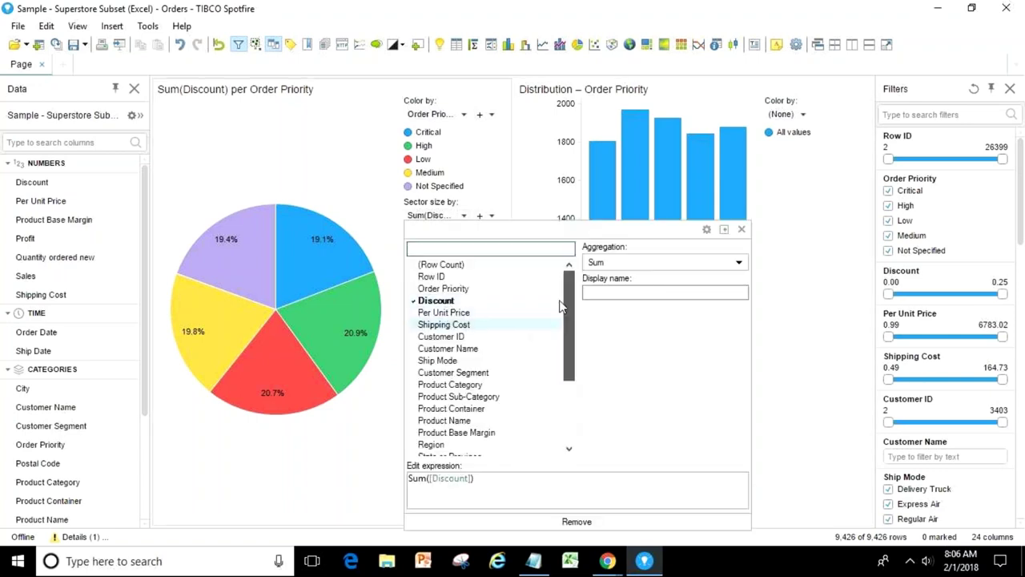
click(430, 250)
text(sal)
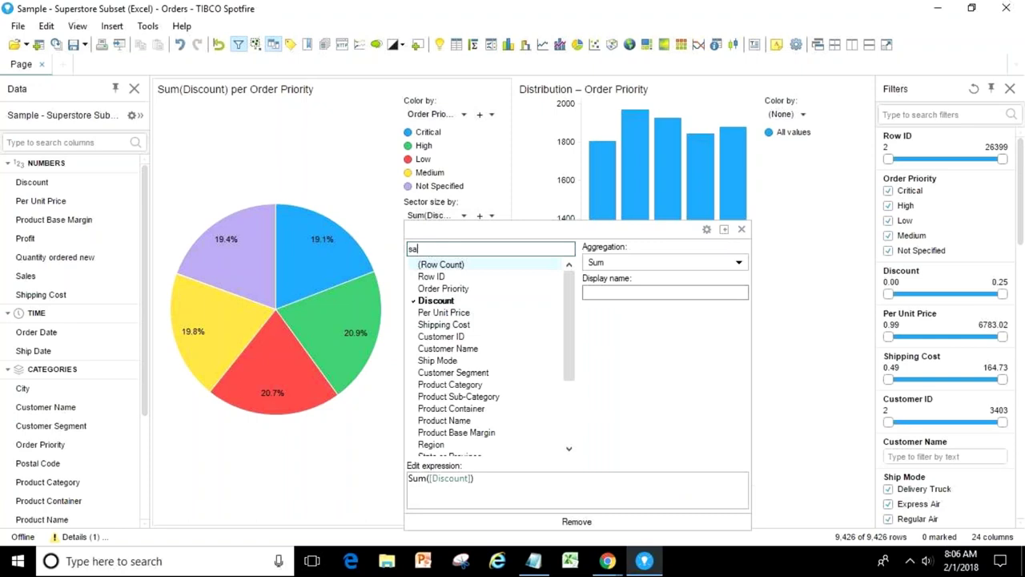
click(425, 263)
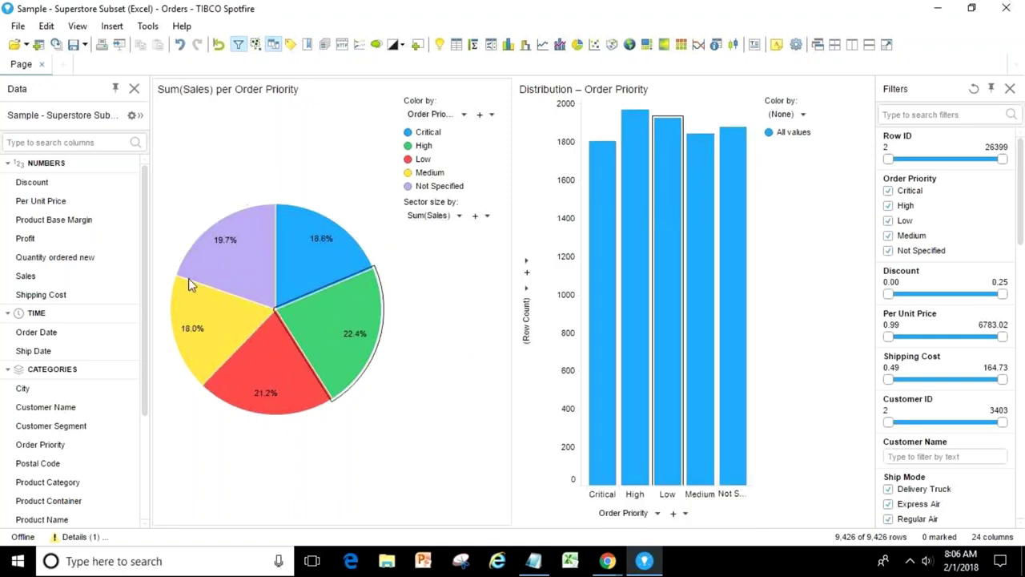
click(464, 114)
text(re)
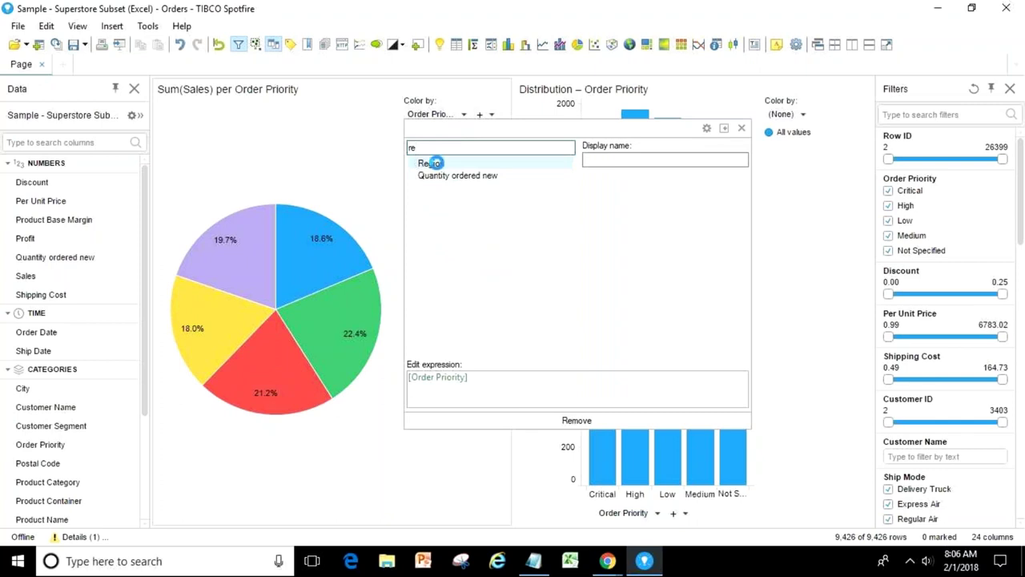
click(433, 163)
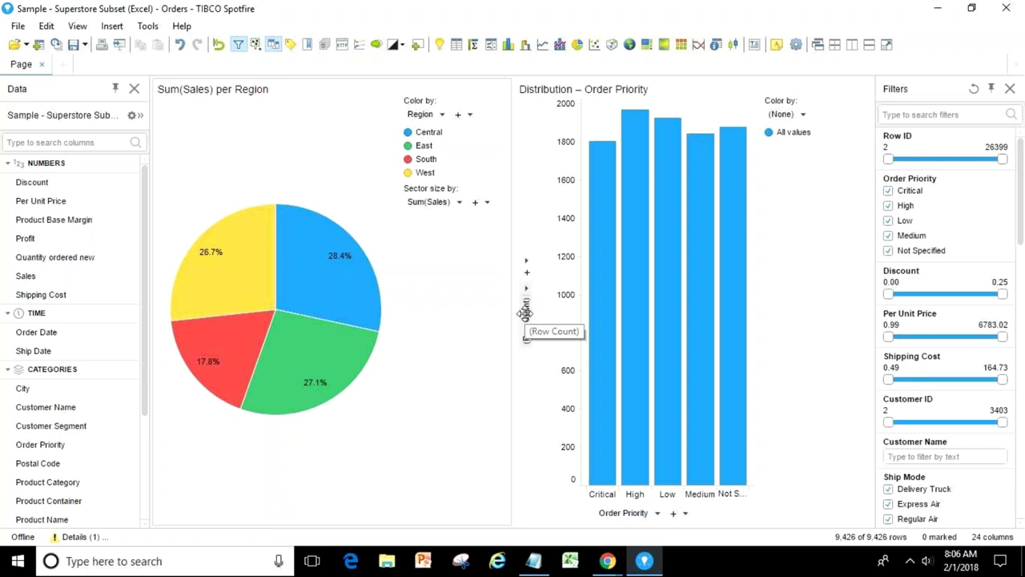
Set the bar chart to show Sum(Sales) per Product Sub-Category
click(527, 334)
scroll(696, 455, down, 2)
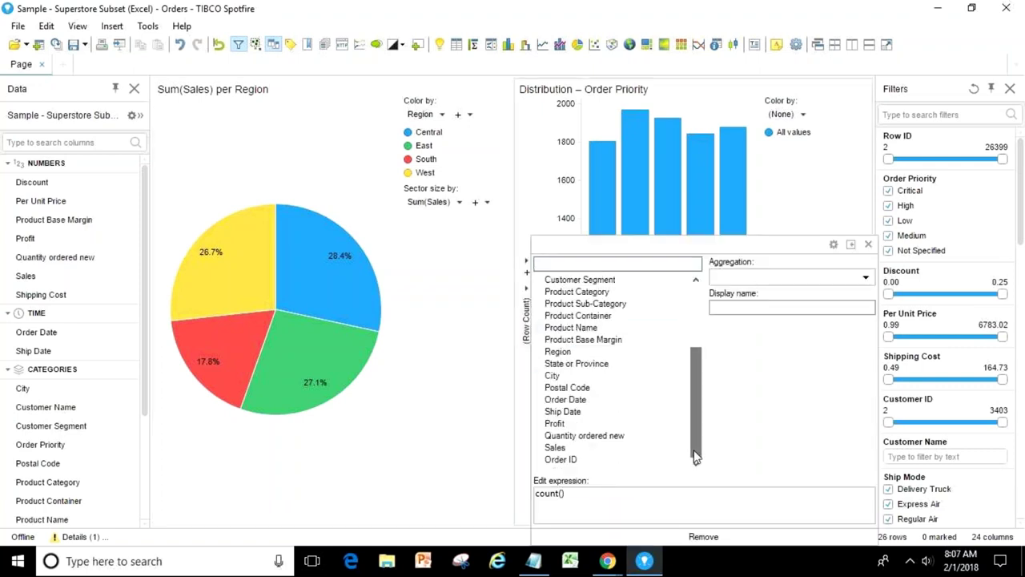
click(581, 448)
click(481, 409)
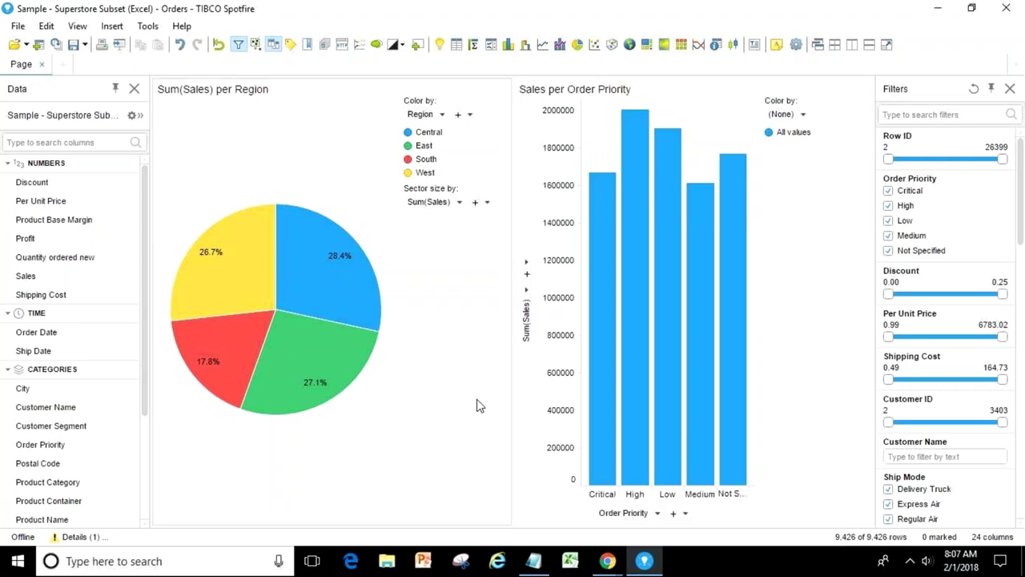
click(658, 515)
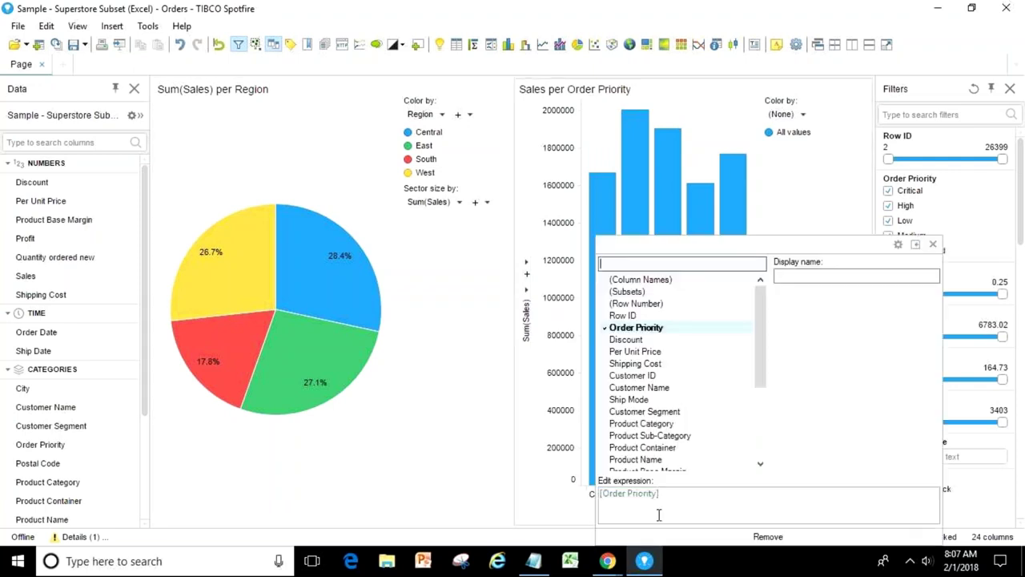
click(647, 435)
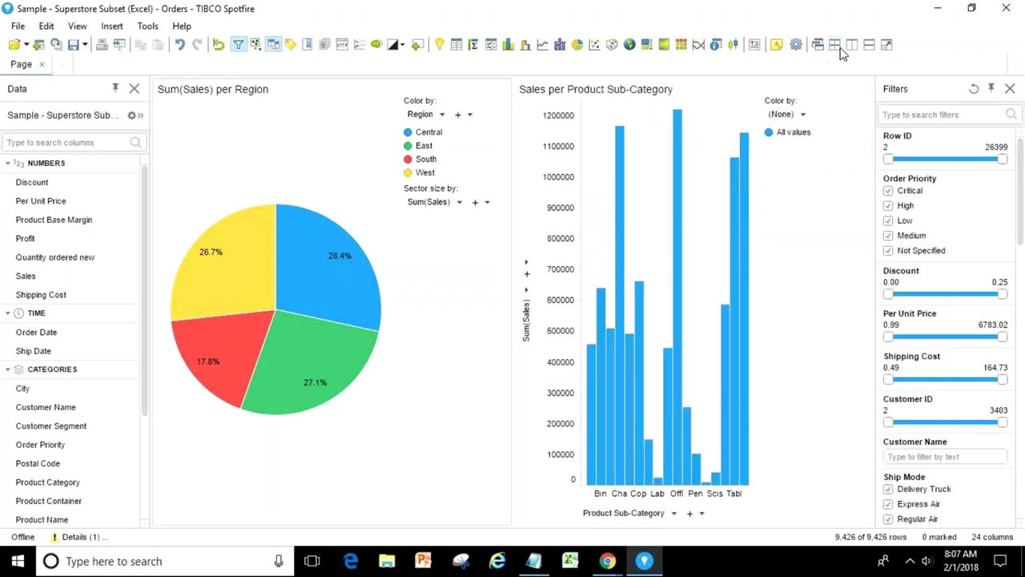
Stack the pie above the bar chart, colour bars by Product Category, and hide the data panel
click(870, 46)
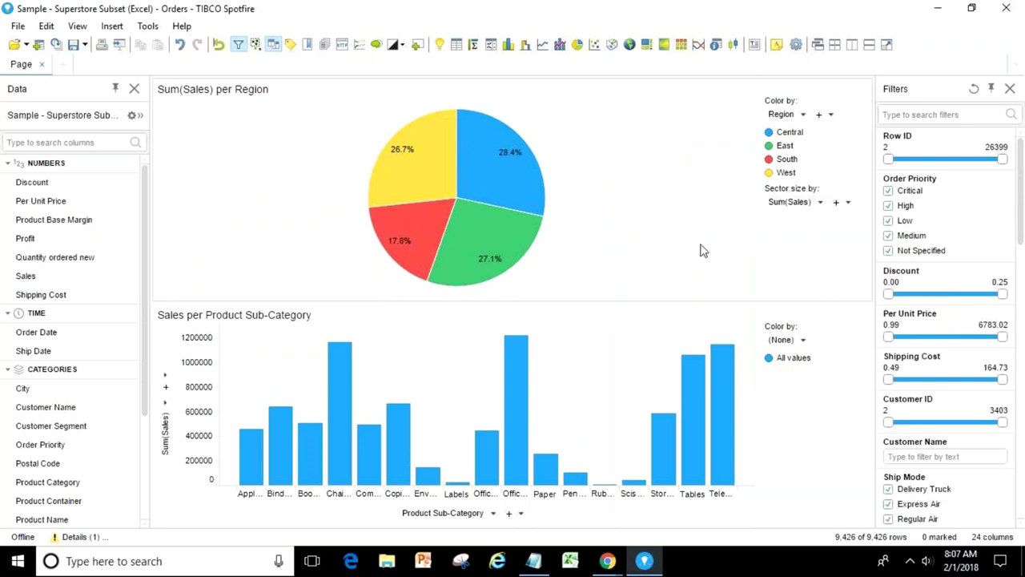
click(802, 341)
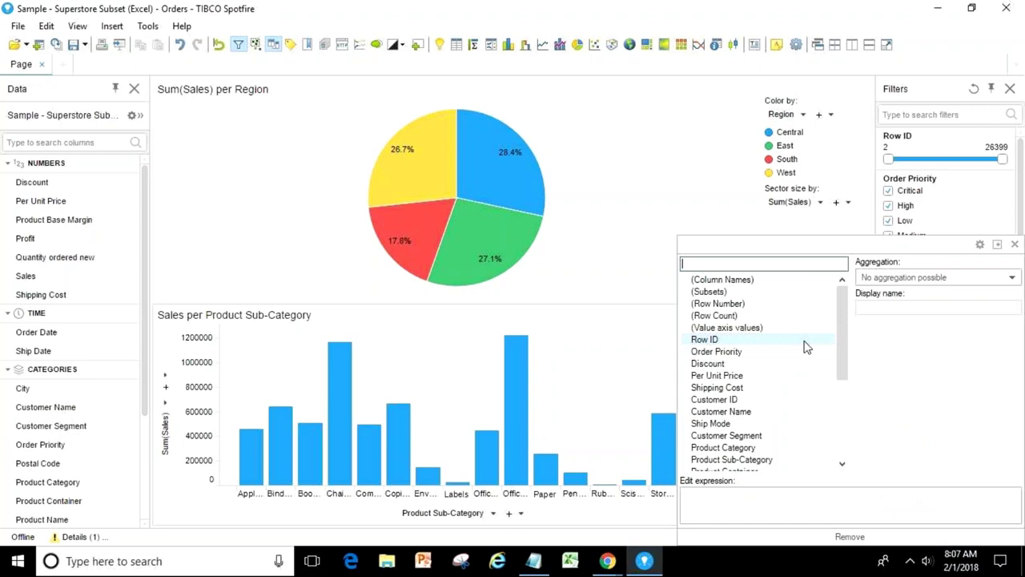
click(741, 447)
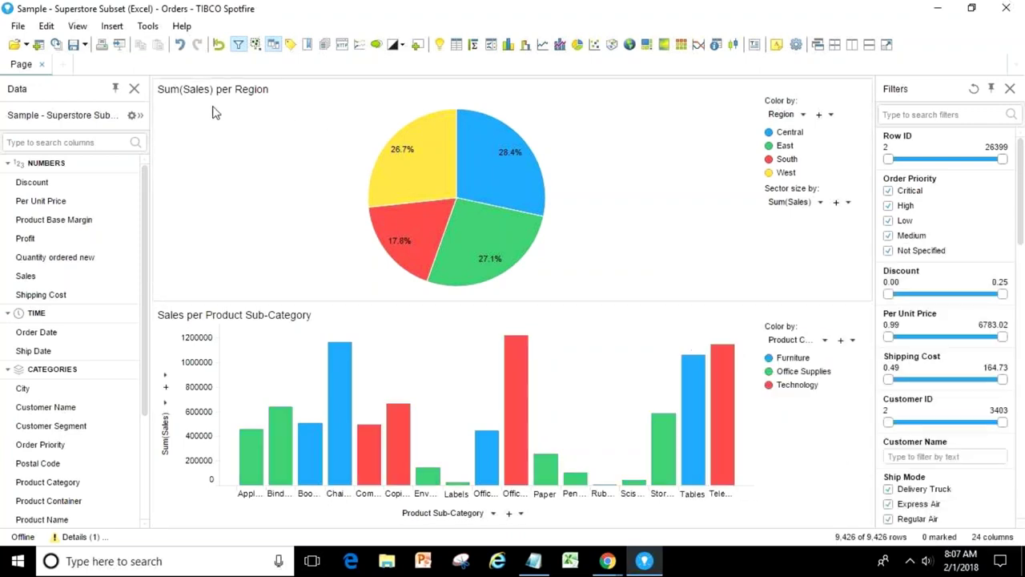
click(135, 89)
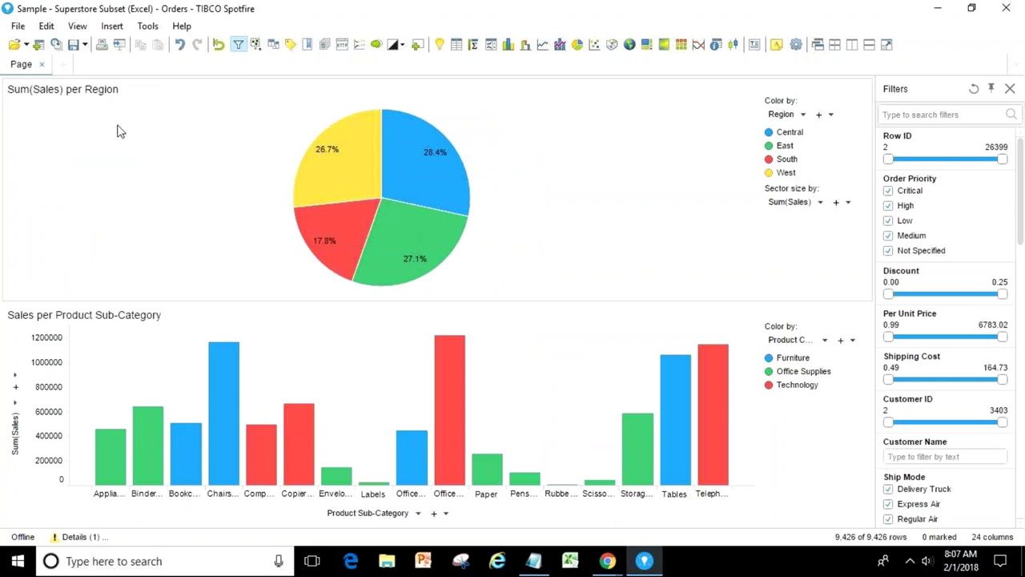
Add and remove Page (2) and Page (3), then rename the page tab to 'Sales Analysis'
double_click(21, 66)
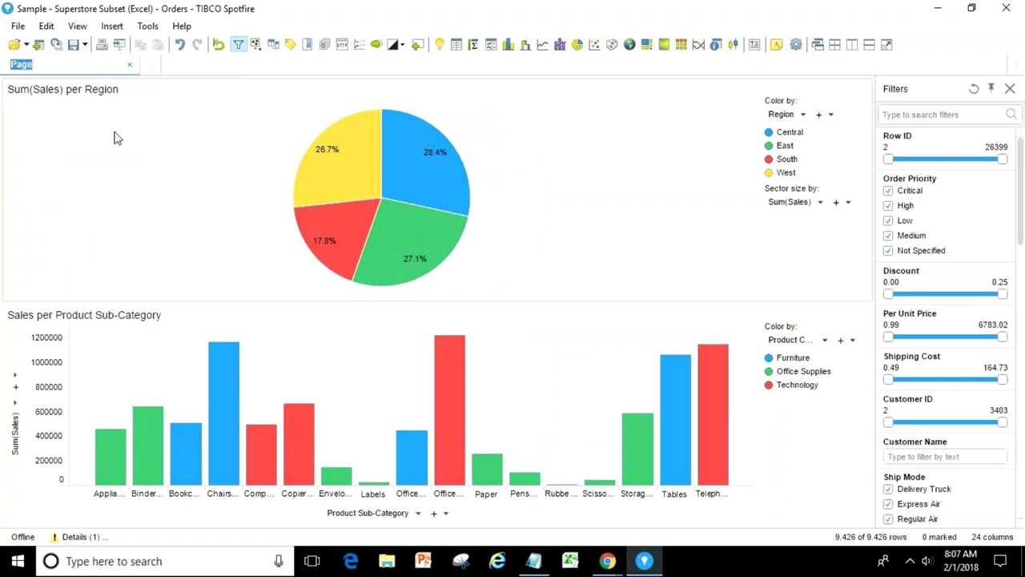
key(Return)
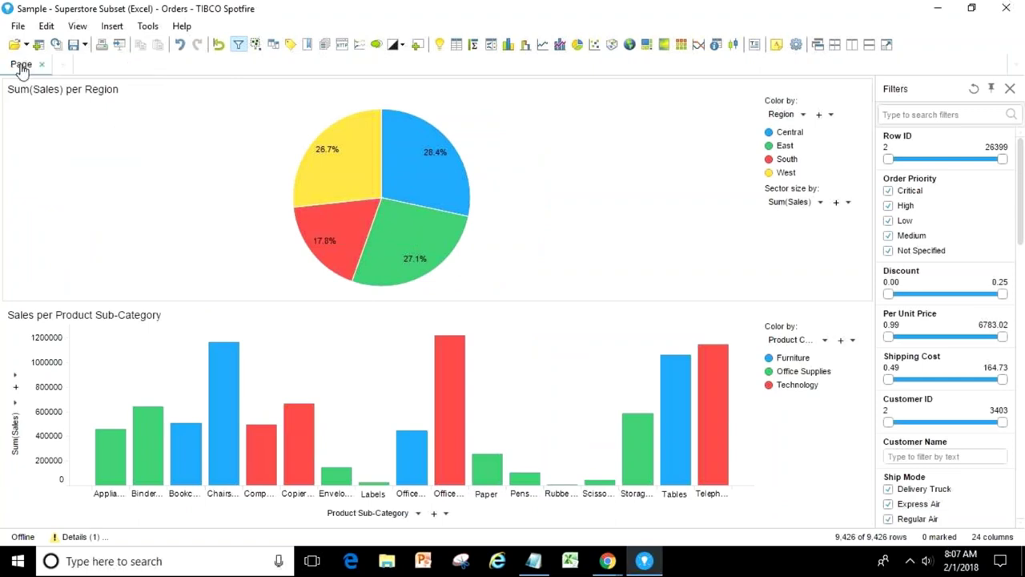
double_click(21, 68)
key(Return)
click(63, 65)
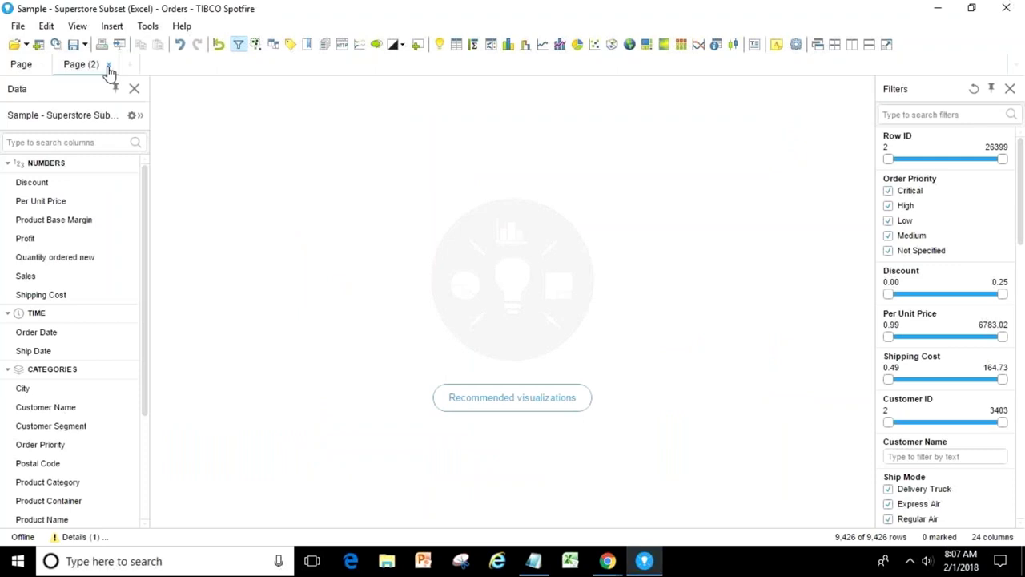
click(131, 68)
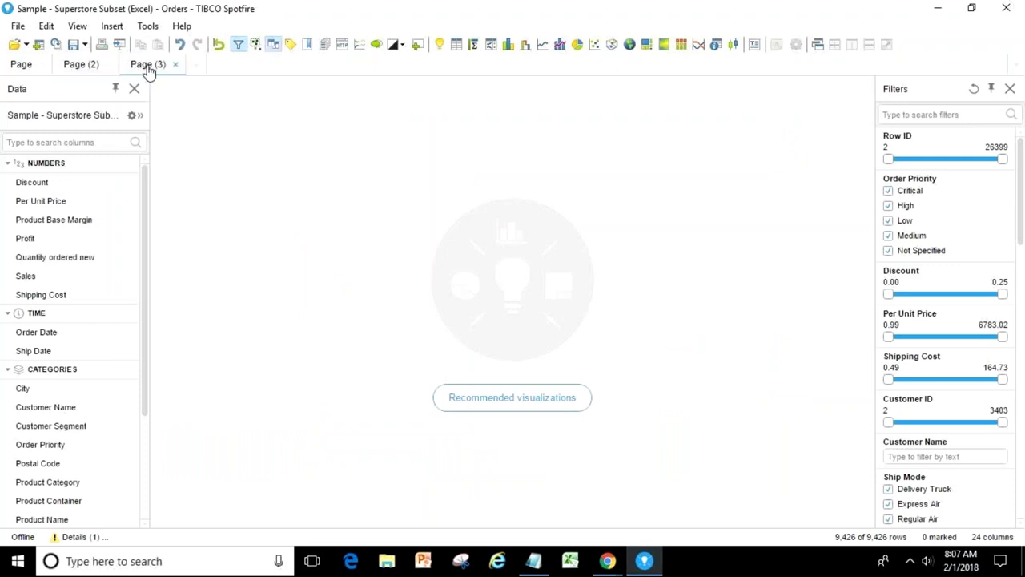
click(174, 64)
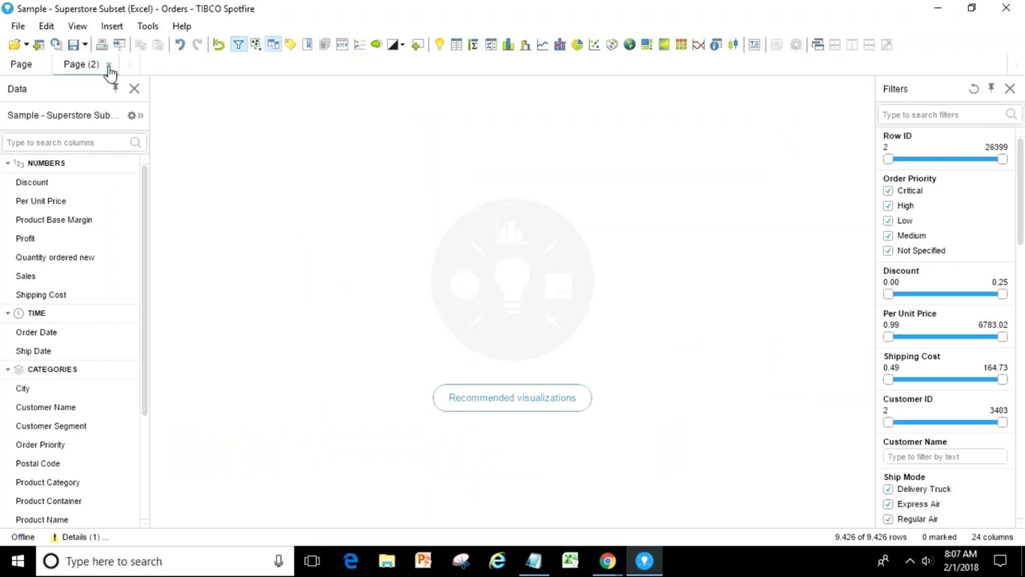
click(109, 65)
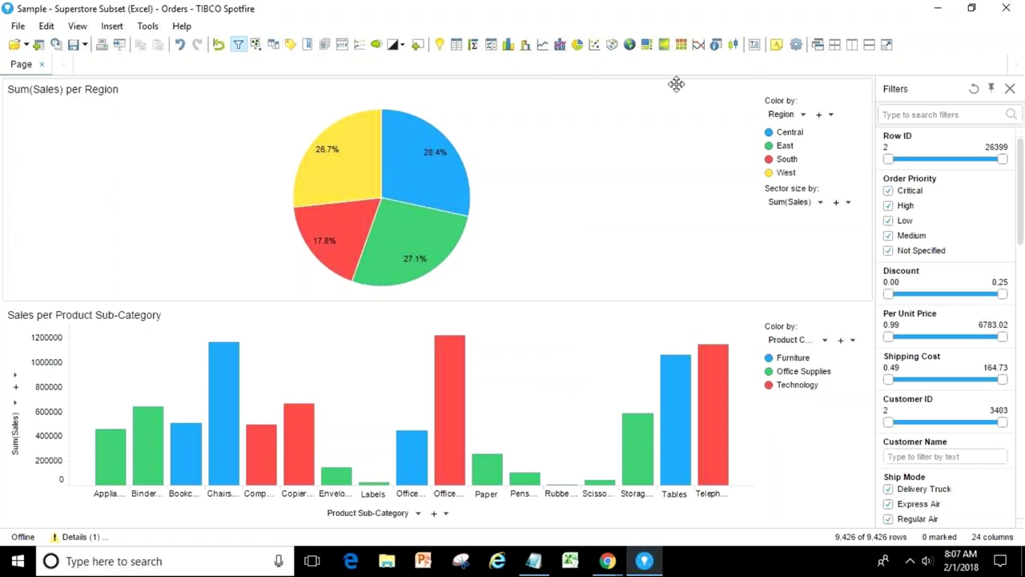
double_click(29, 67)
text(Sales Analysis)
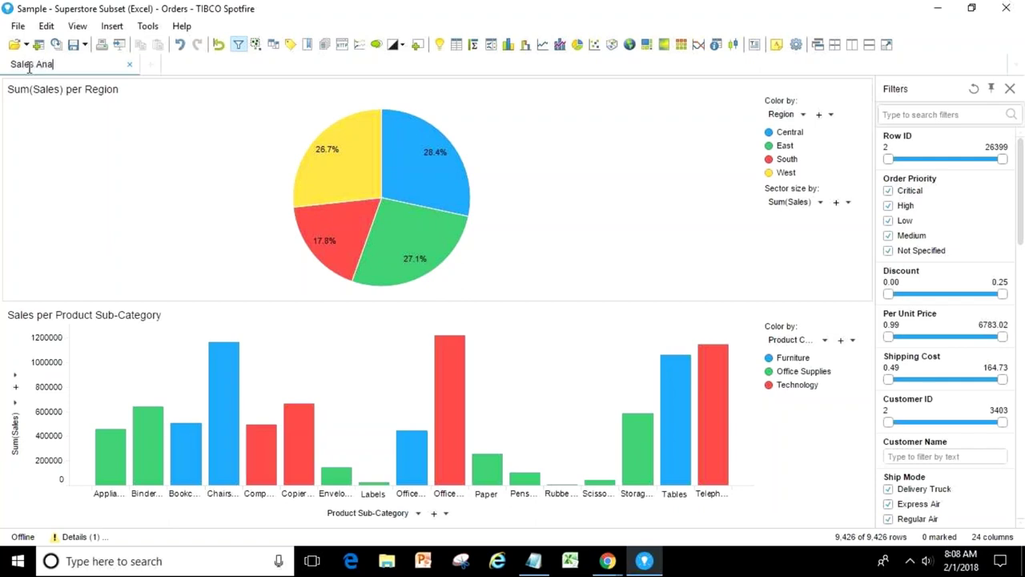
Confirm the 'Sales Analysis' tab name and move the bar chart above the Sum(Sales) per Region pie
click(64, 133)
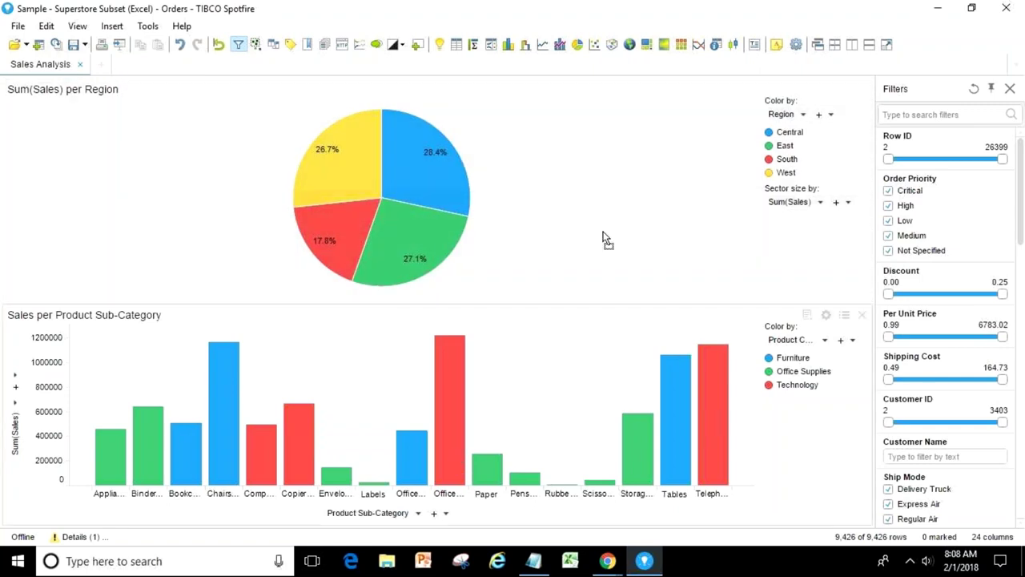
drag(603, 232, 597, 225)
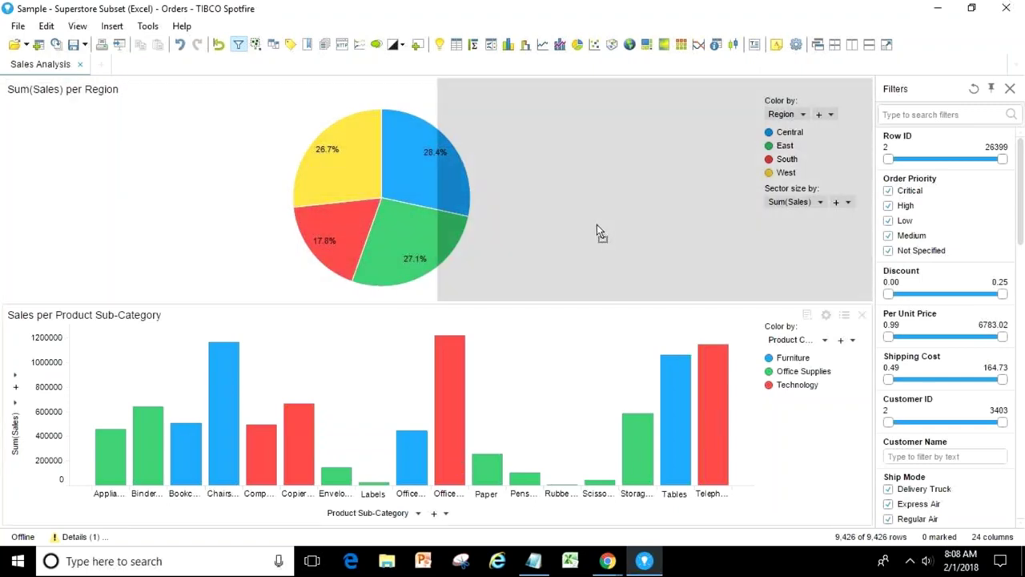
drag(584, 213, 508, 172)
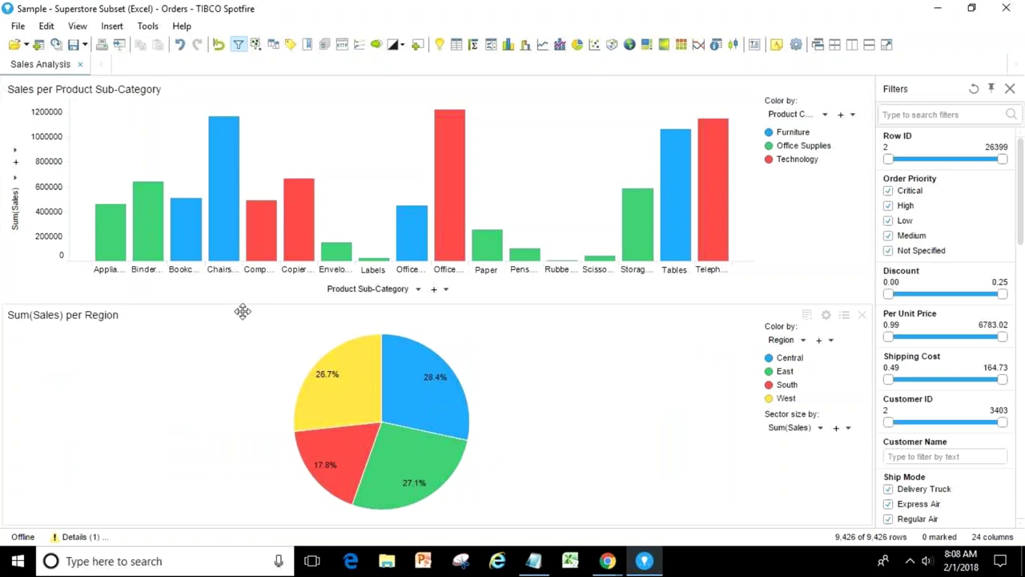
drag(243, 311, 346, 213)
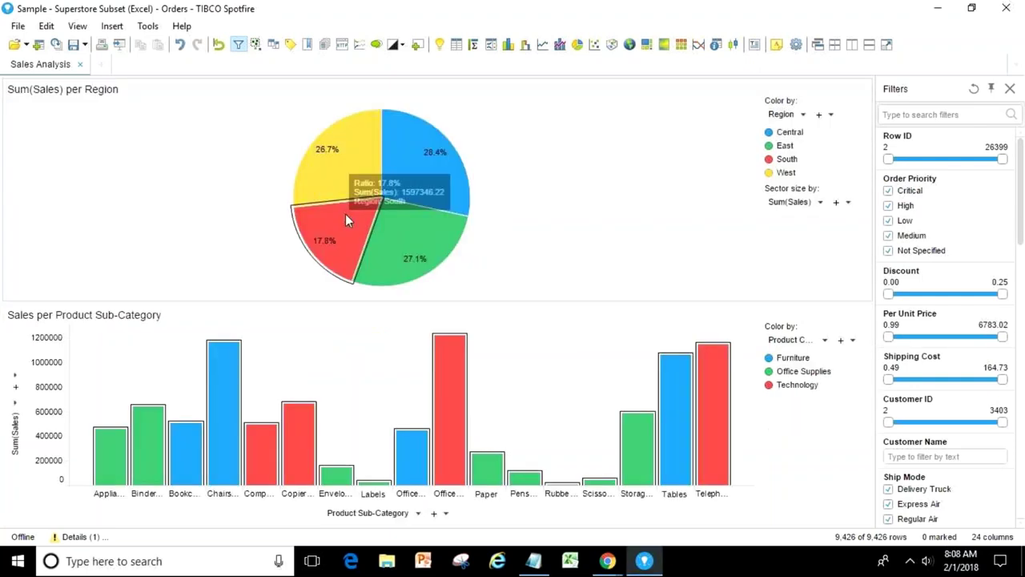
drag(281, 309, 488, 161)
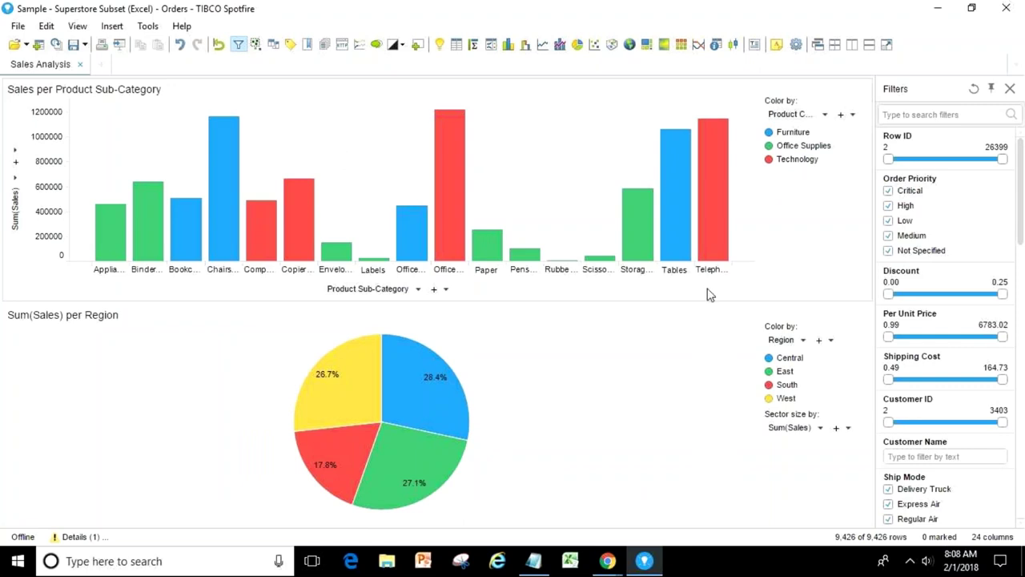
Colour the top bar chart's bars by Ship Mode
click(826, 115)
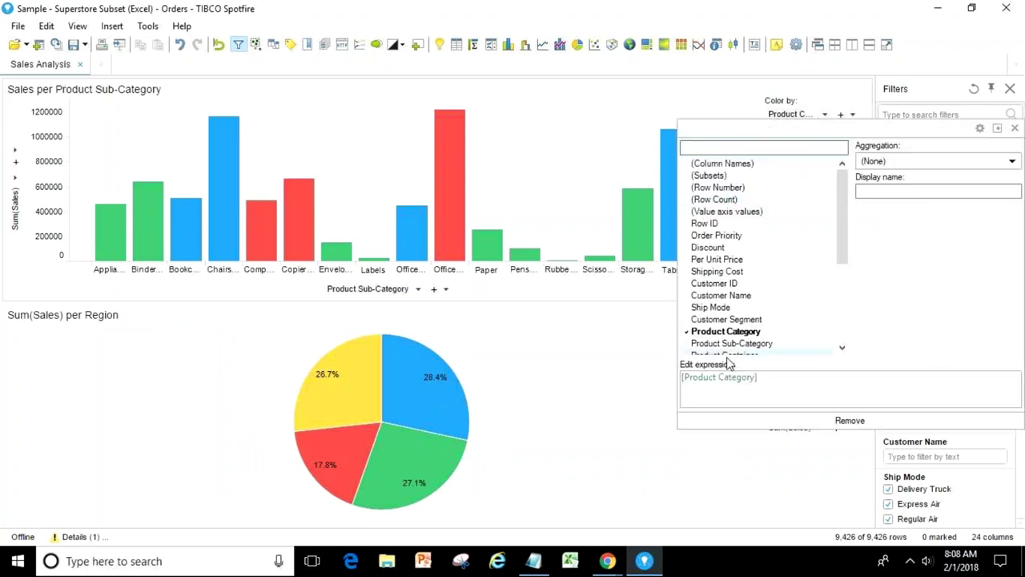
click(403, 193)
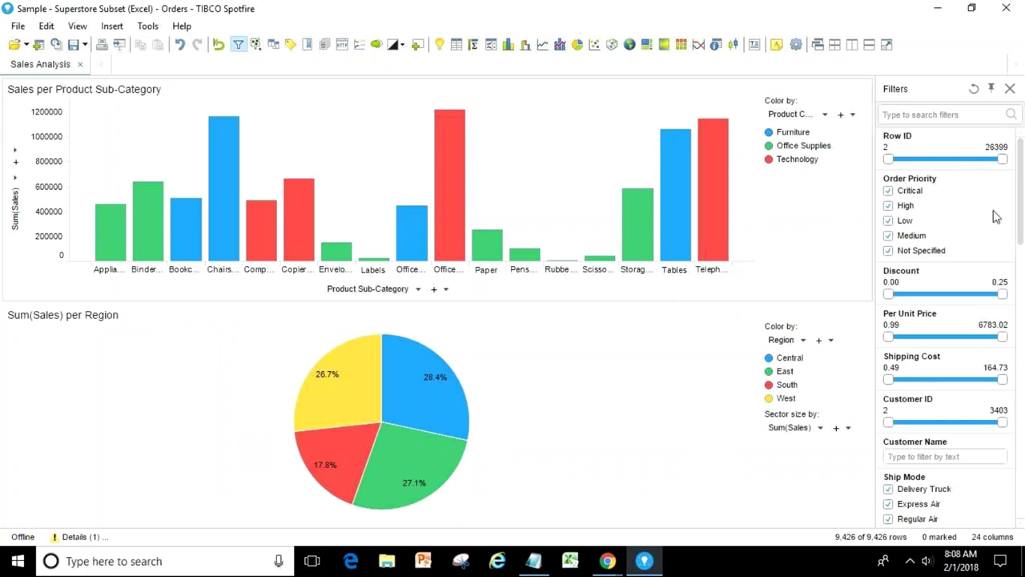
scroll(1021, 219, down, 5)
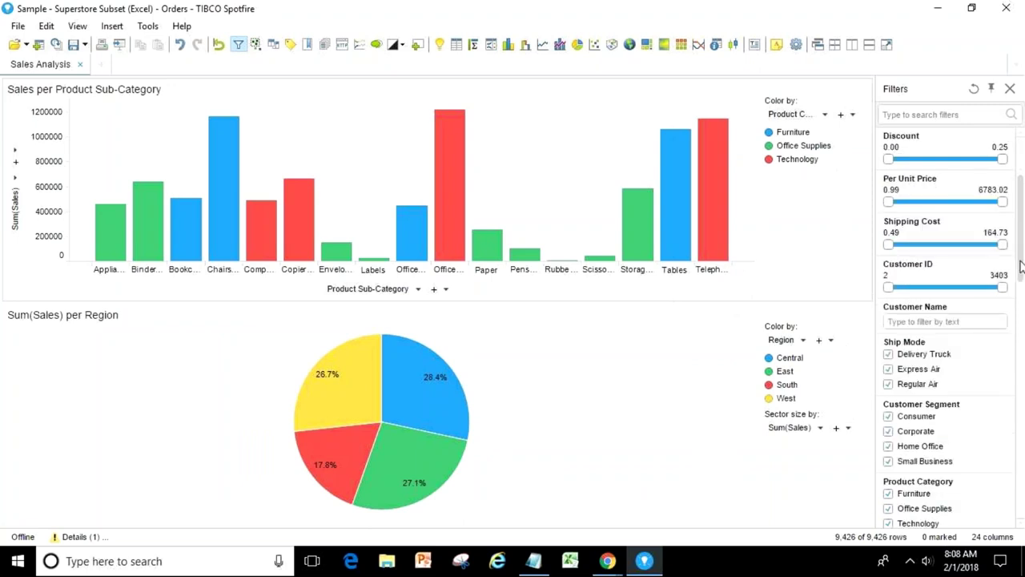
drag(955, 222, 789, 114)
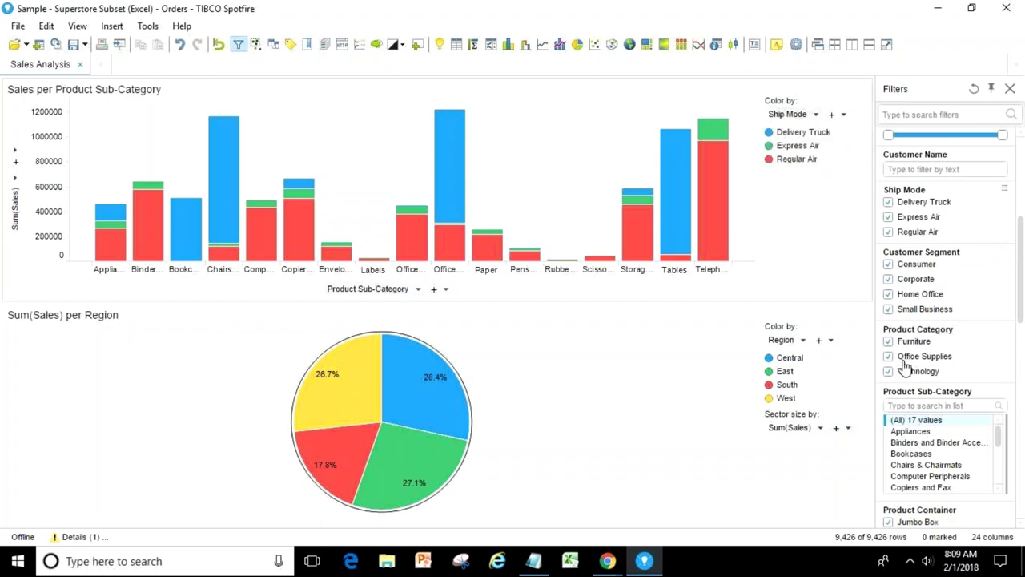
Put Profit on the value axis and binned Sales on the category axis
scroll(1021, 409, down, 2)
scroll(1021, 409, down, 10)
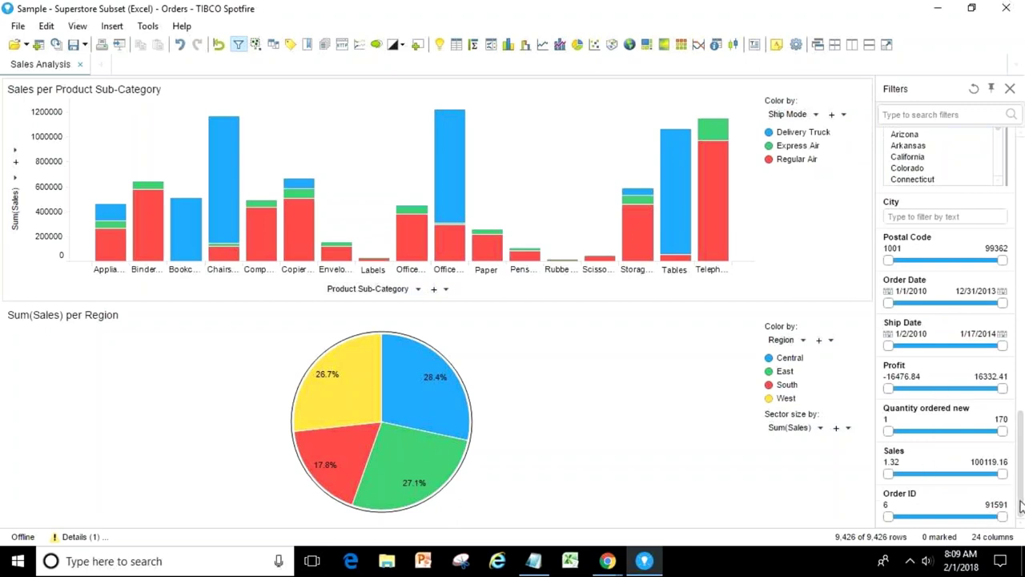
drag(911, 365, 11, 187)
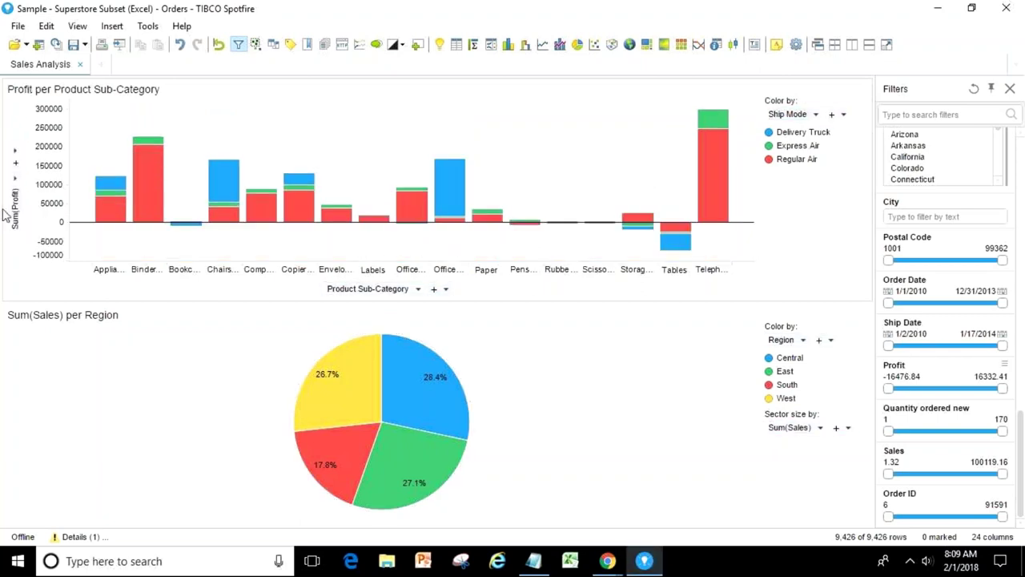
drag(897, 451, 432, 197)
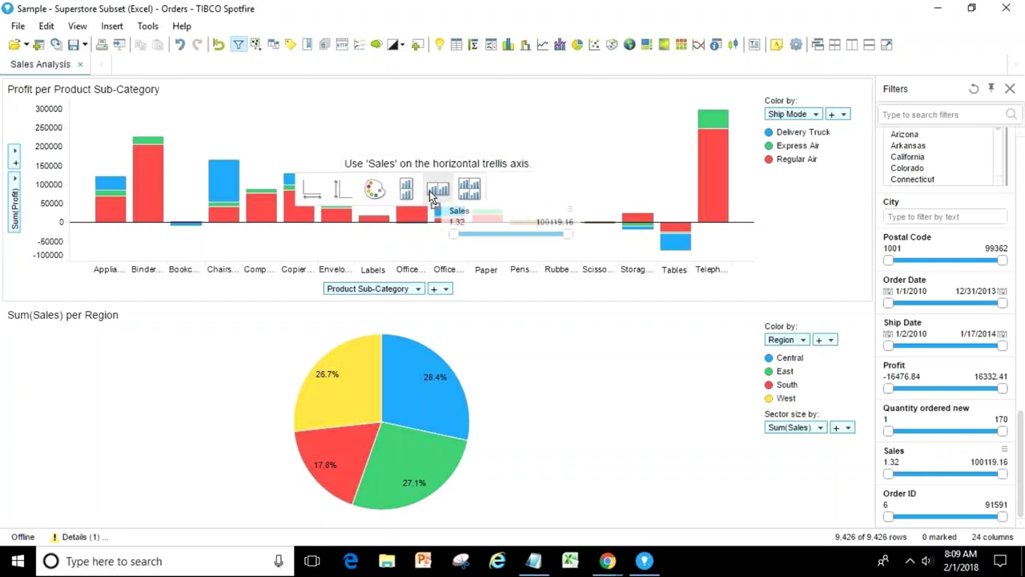
drag(433, 197, 347, 290)
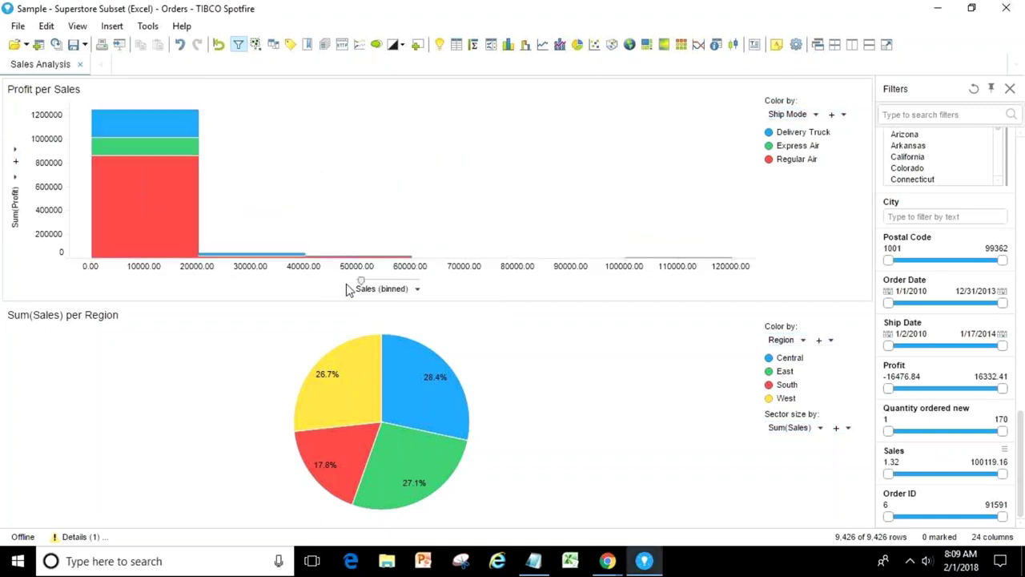
Undo the Sales axis and Ship Mode changes, restoring Sales per Product Sub-Category by Product Category
click(181, 46)
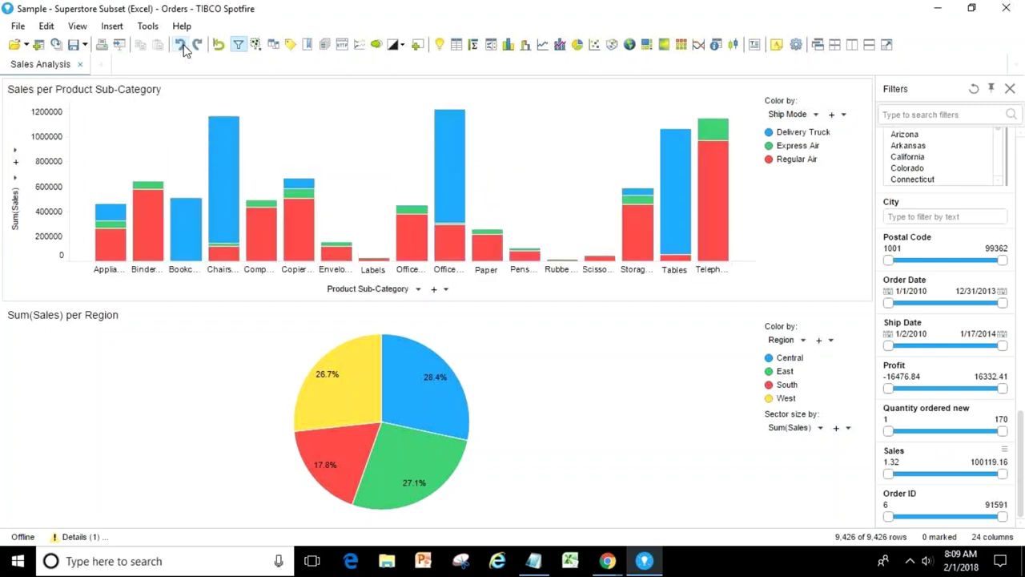
click(183, 47)
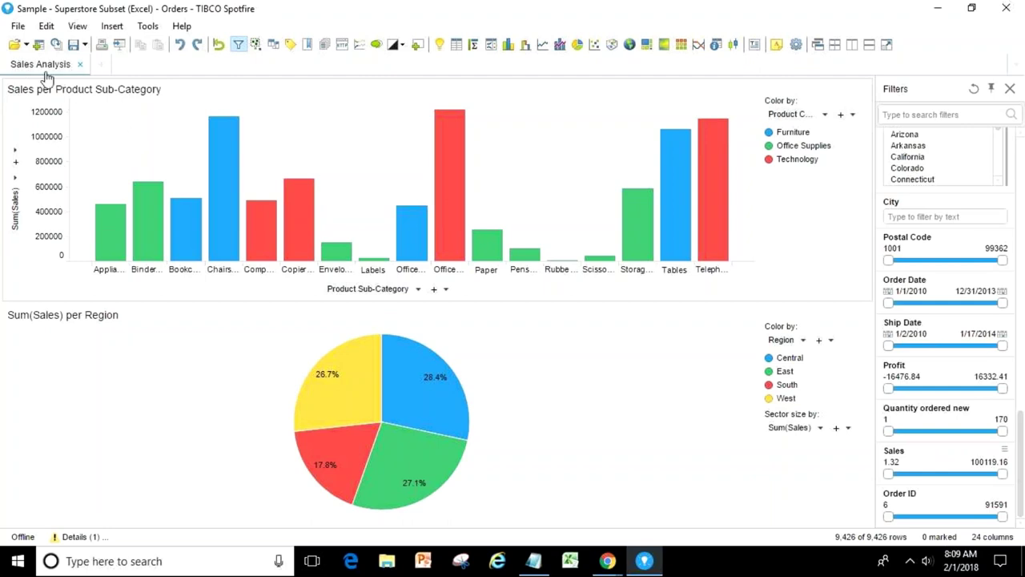
click(18, 26)
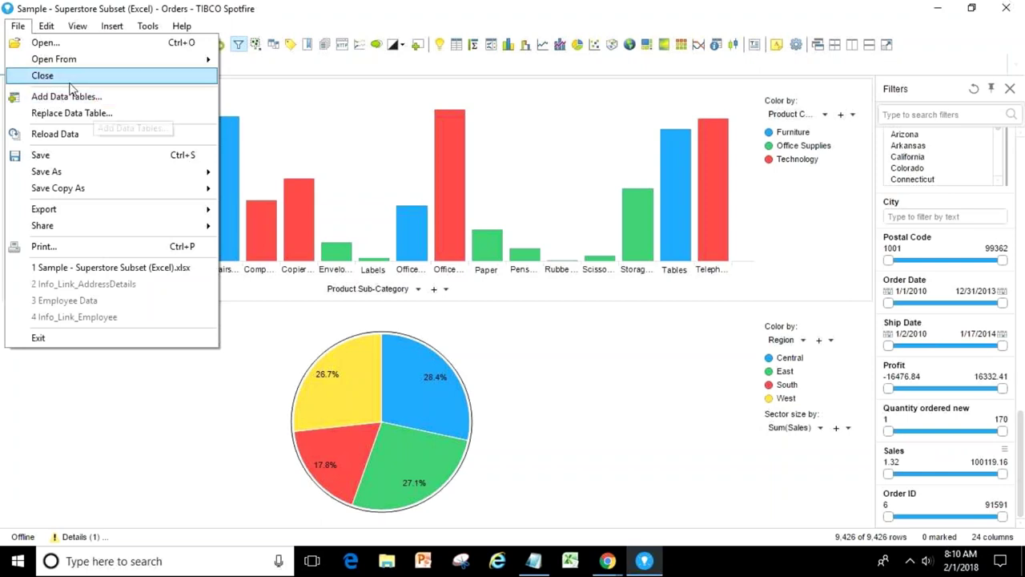
click(353, 141)
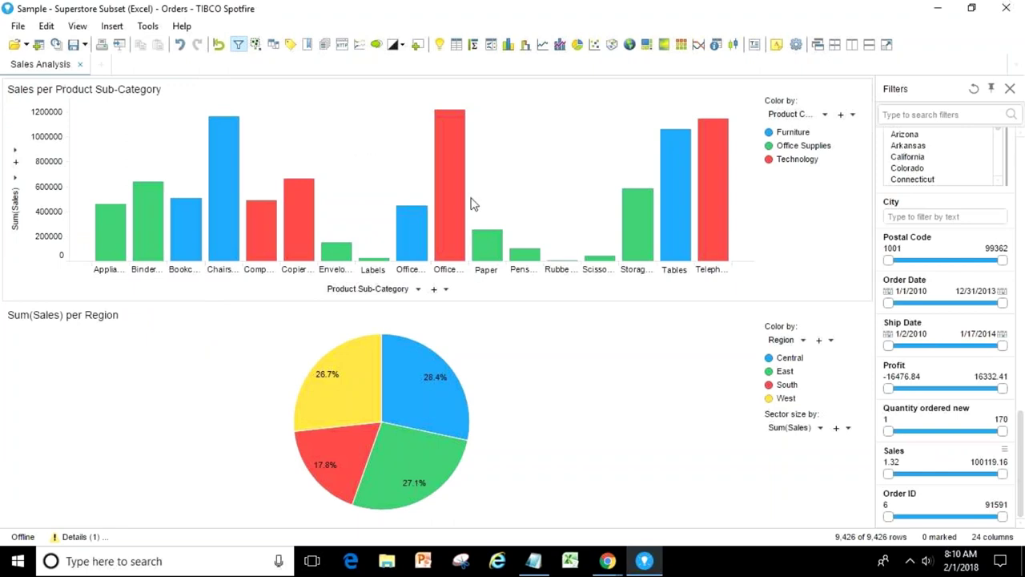
Turn on value labels for all bars in the bar chart's properties
mouse_move(832, 92)
click(828, 91)
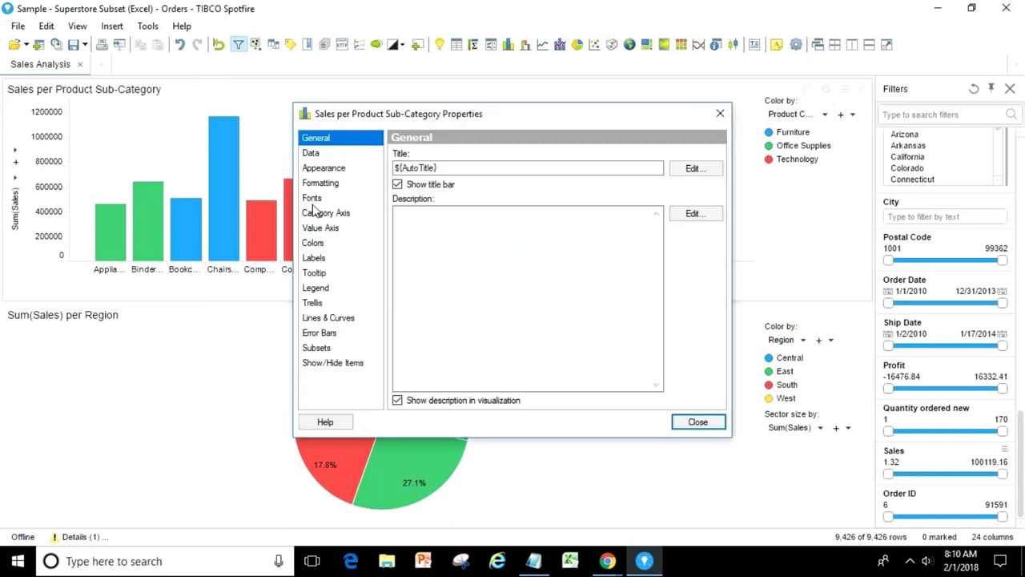
click(313, 258)
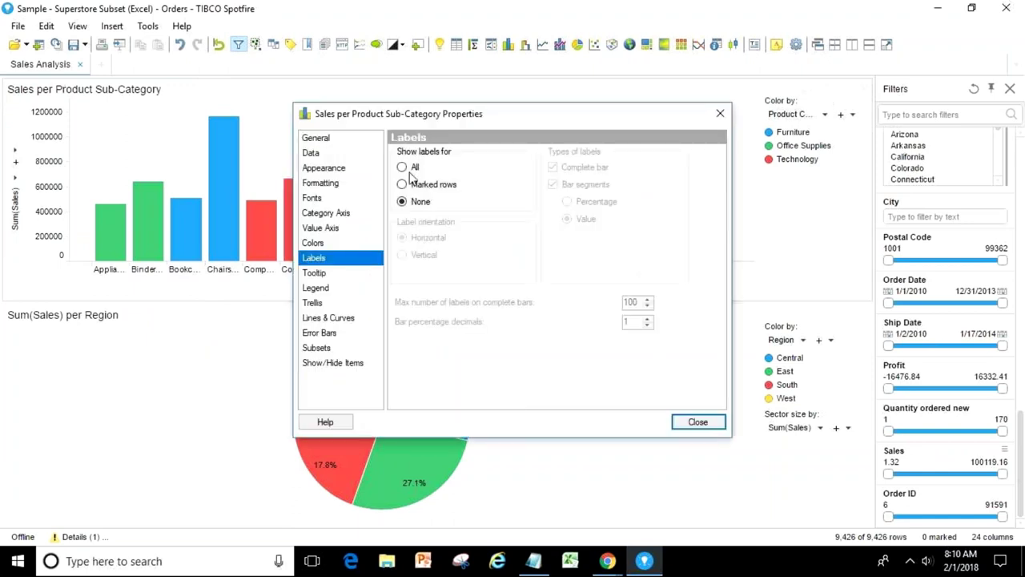
click(409, 168)
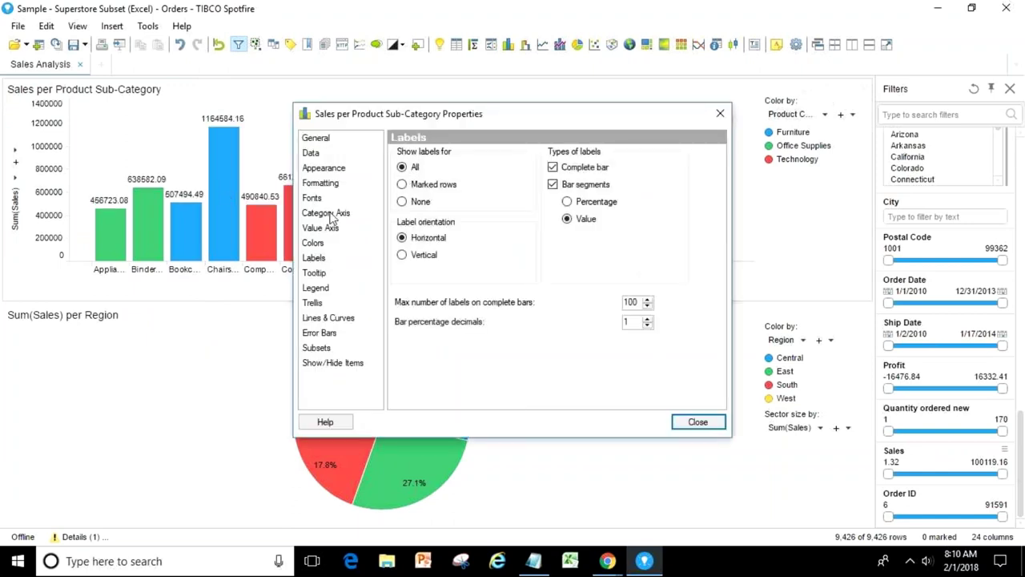
Format the Sum(Sales) value axis as Currency, short number format, 2 decimals
click(321, 184)
click(428, 185)
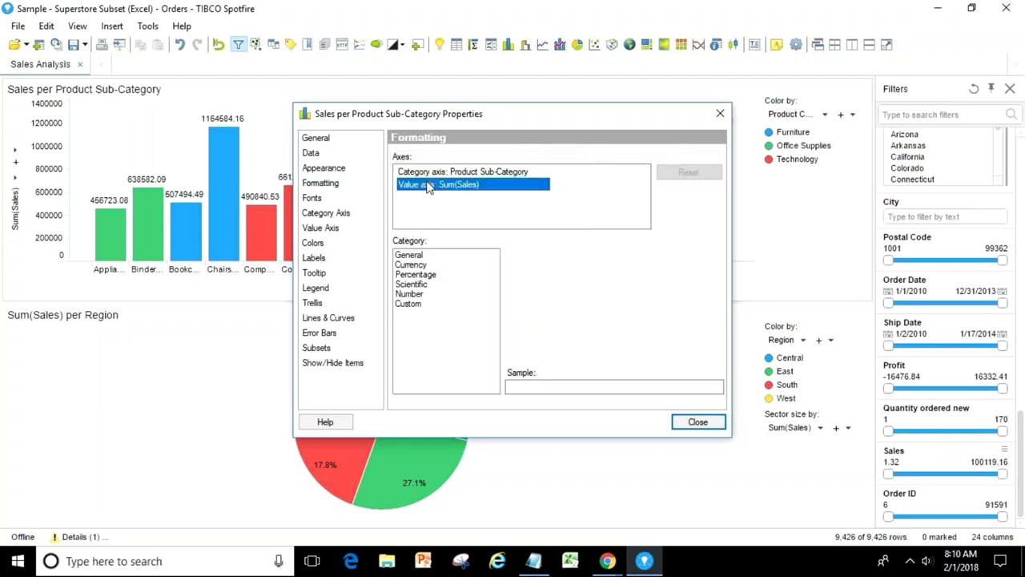
click(411, 266)
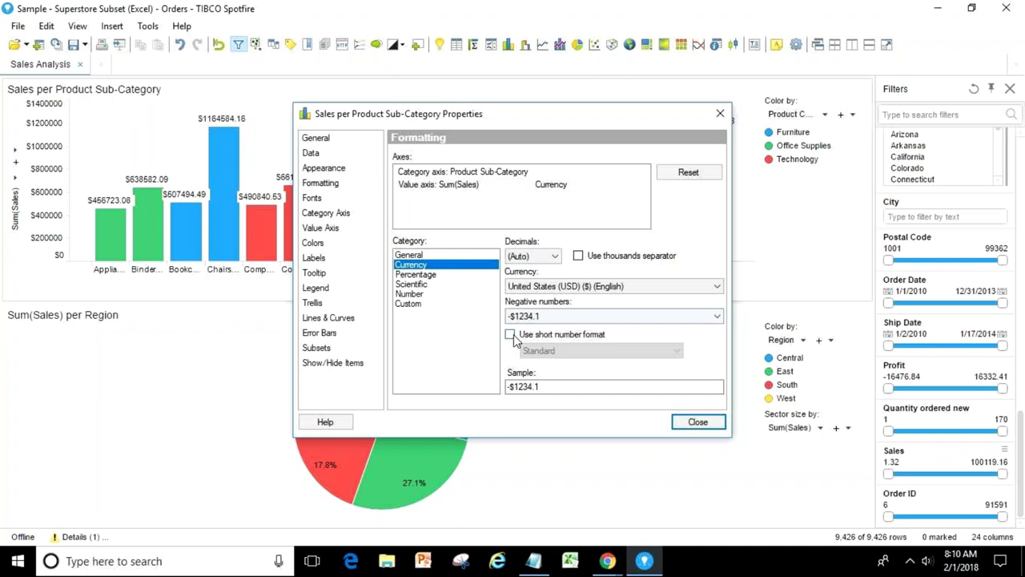
click(511, 335)
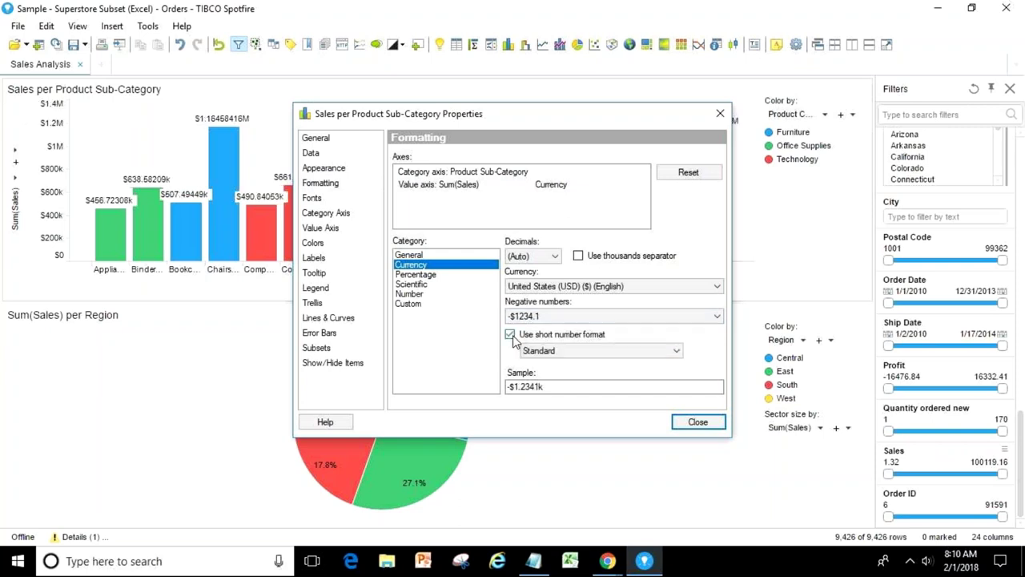
click(533, 256)
click(561, 297)
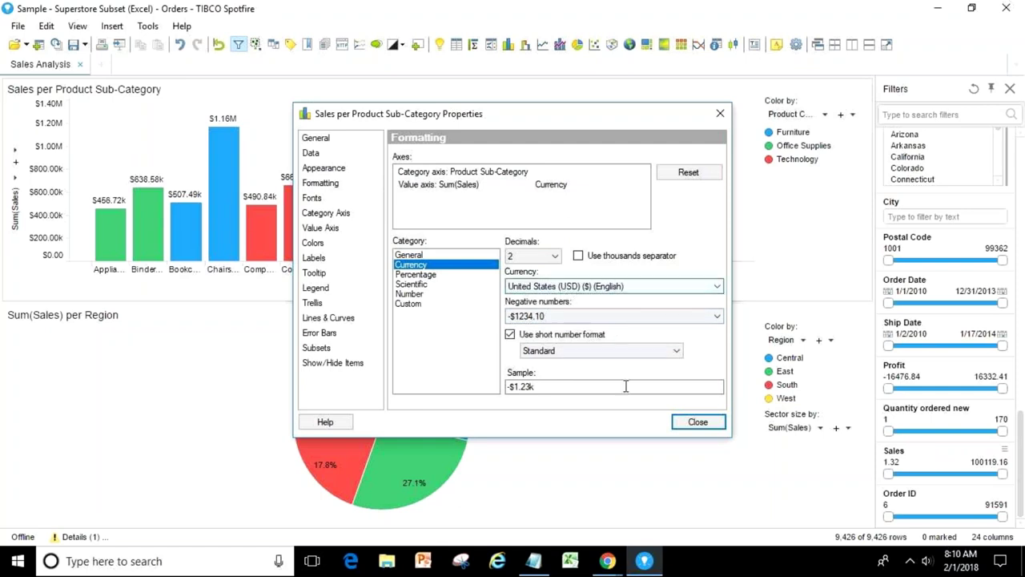
click(691, 422)
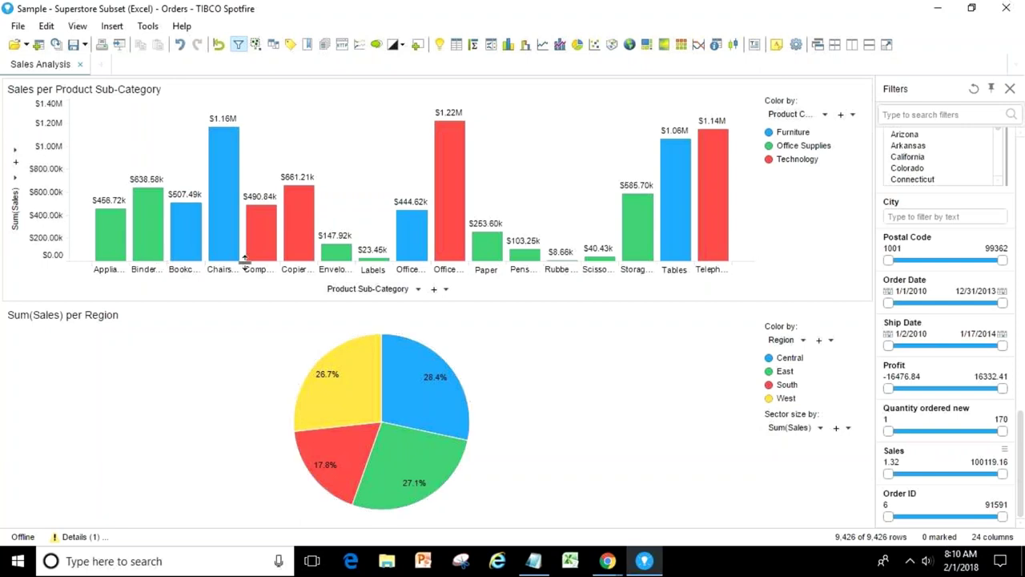
mouse_move(420, 401)
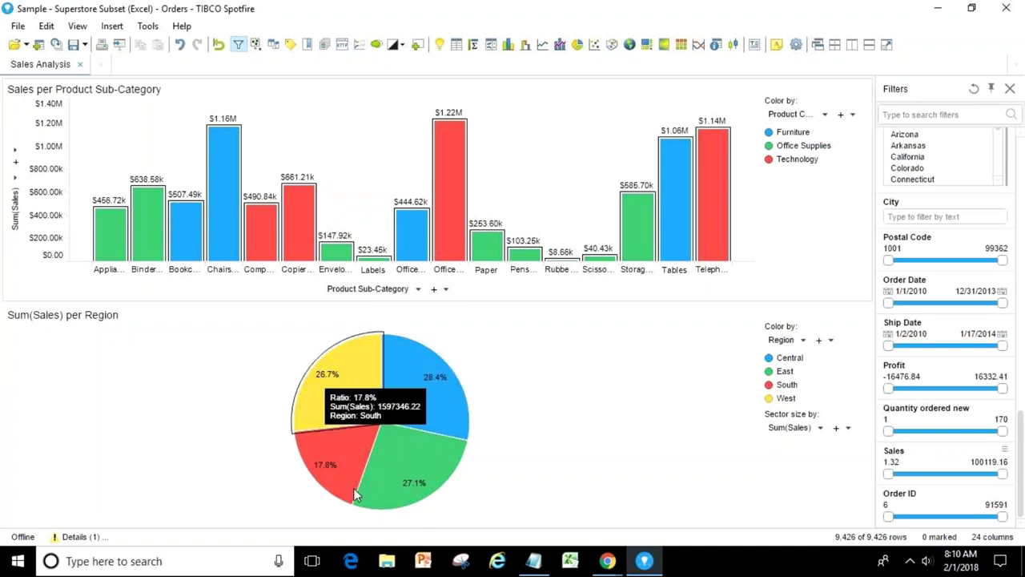
mouse_move(381, 385)
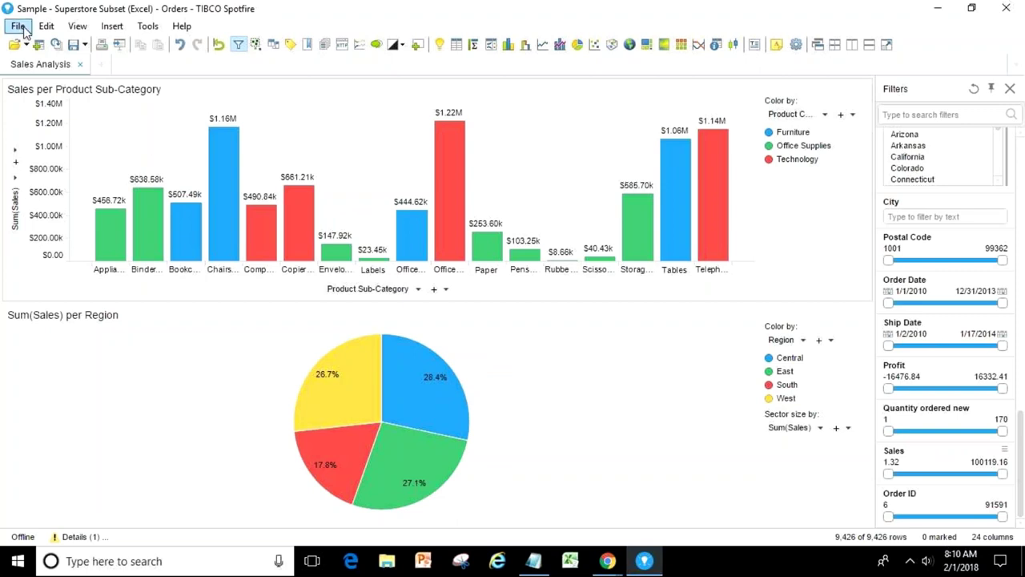
Cancel the plain Save's Data Loading Settings and choose File > Save As > File instead
click(74, 46)
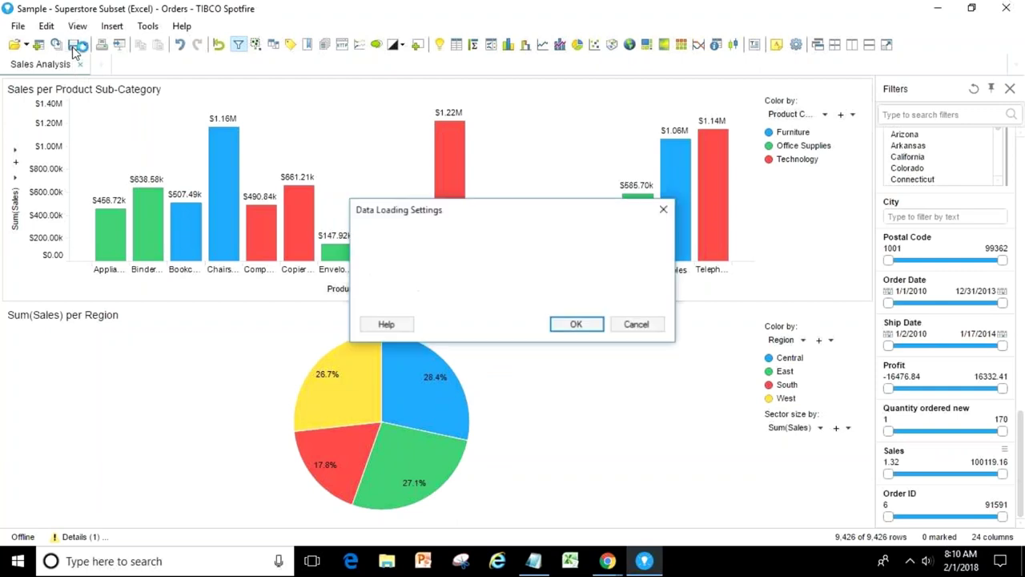
click(646, 328)
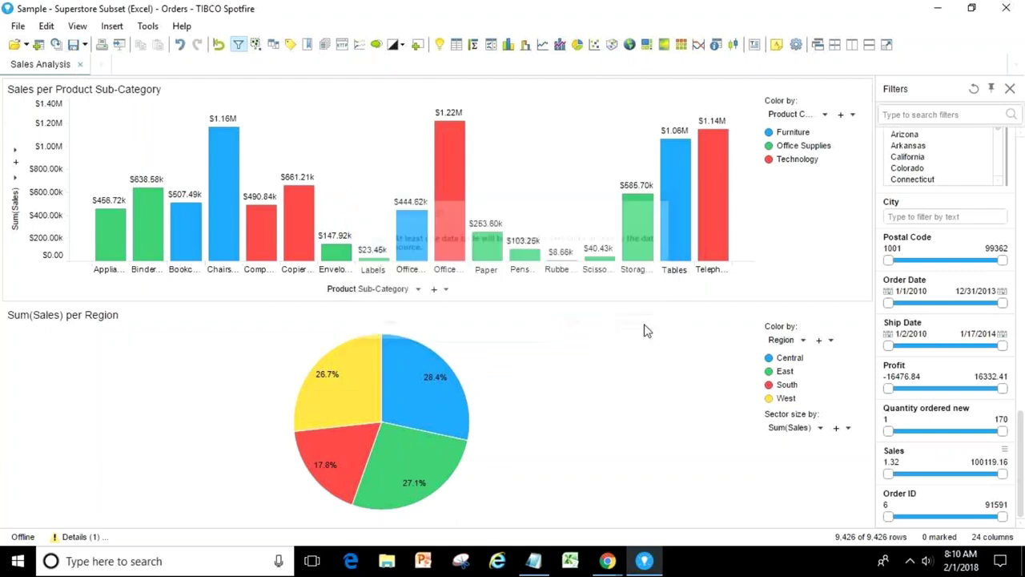
click(17, 25)
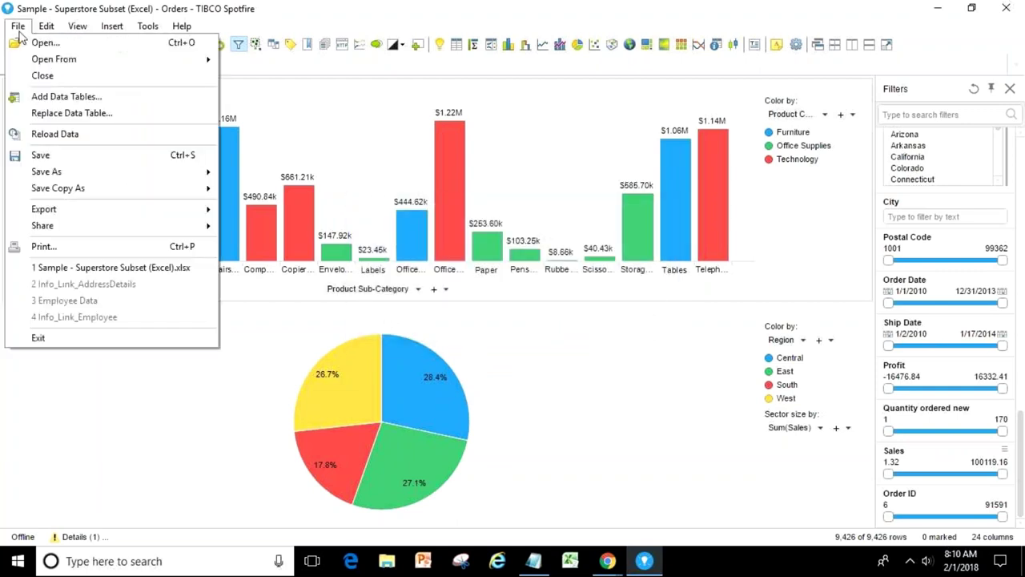
mouse_move(49, 172)
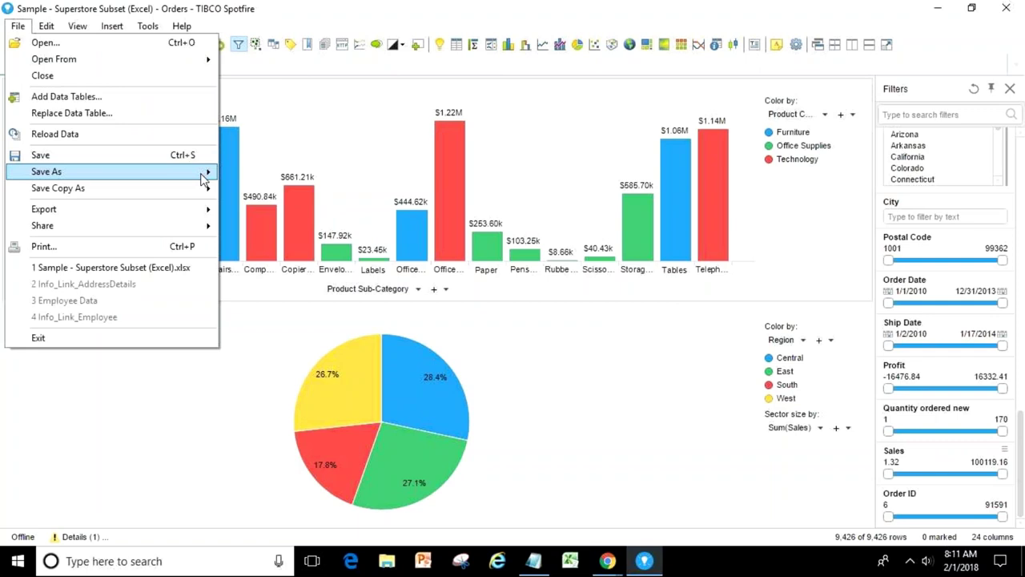
mouse_move(203, 179)
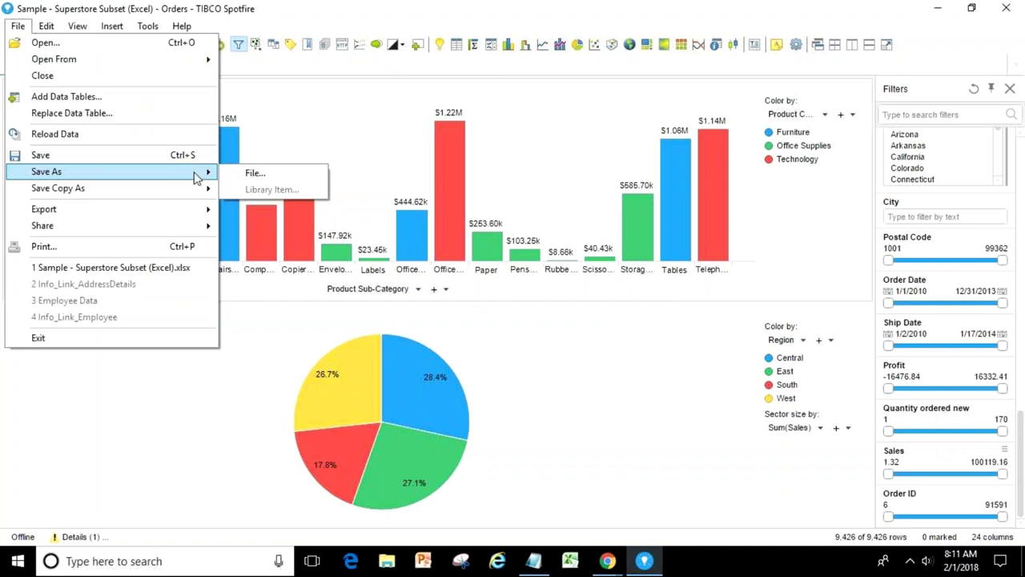
click(248, 191)
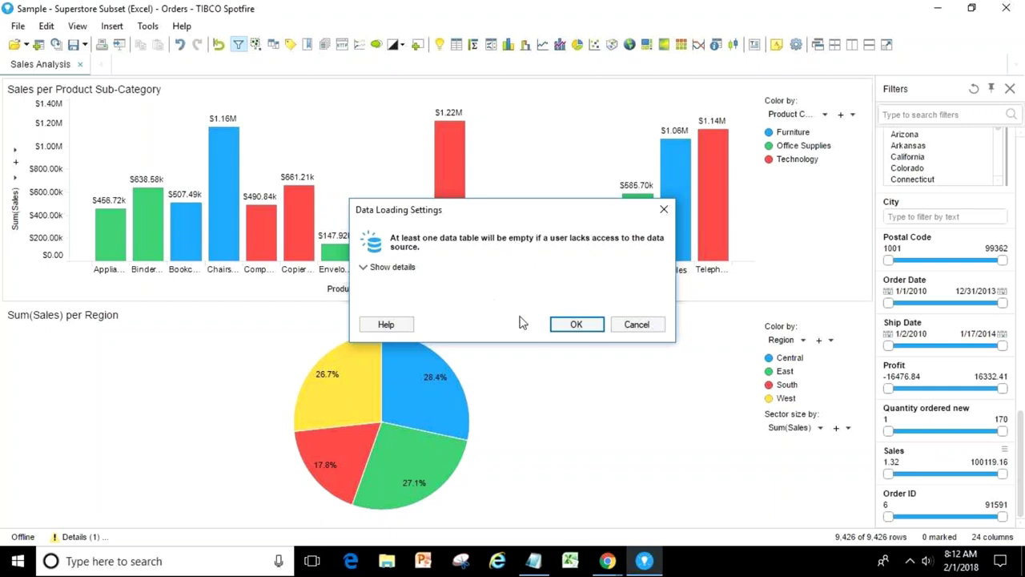
Accept Data Loading Settings and save to the Desktop as 'Sales Report', Spotfire Analysis File type
click(577, 324)
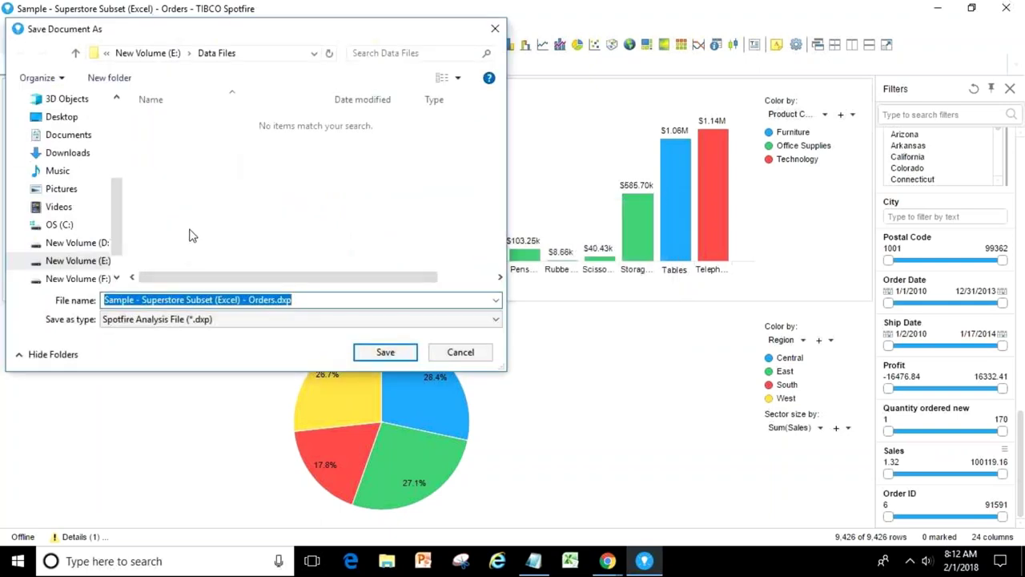
click(71, 119)
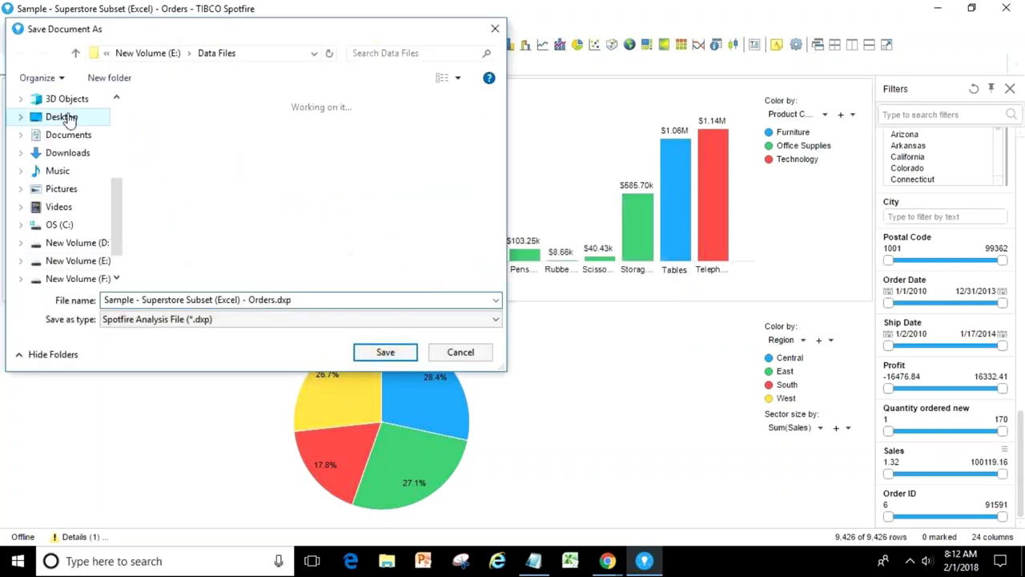
click(145, 295)
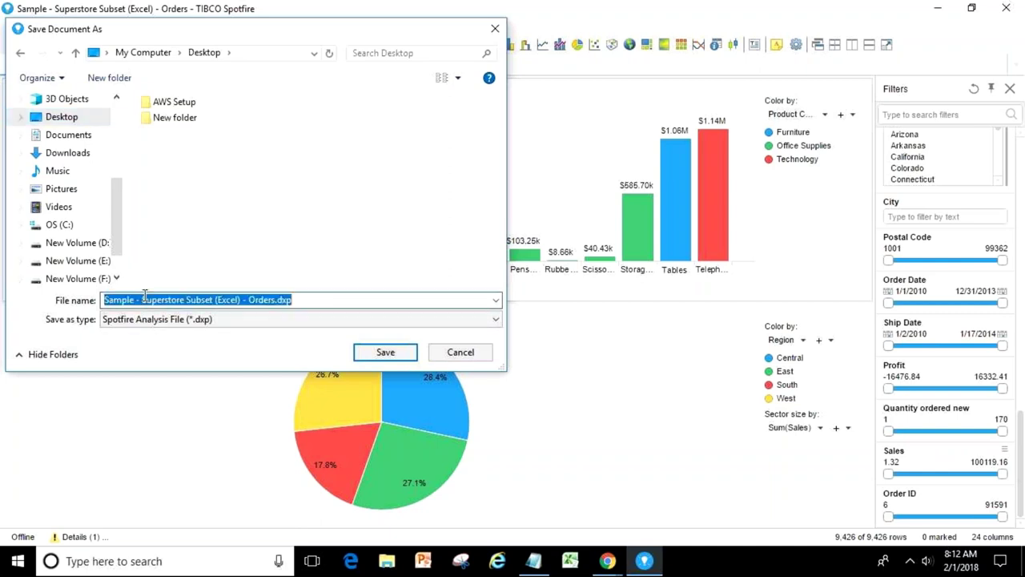
text(Sale)
text(s An)
text(s)
key(BackSpace)
key(BackSpace)
key(BackSpace)
text(Report)
click(164, 320)
click(129, 323)
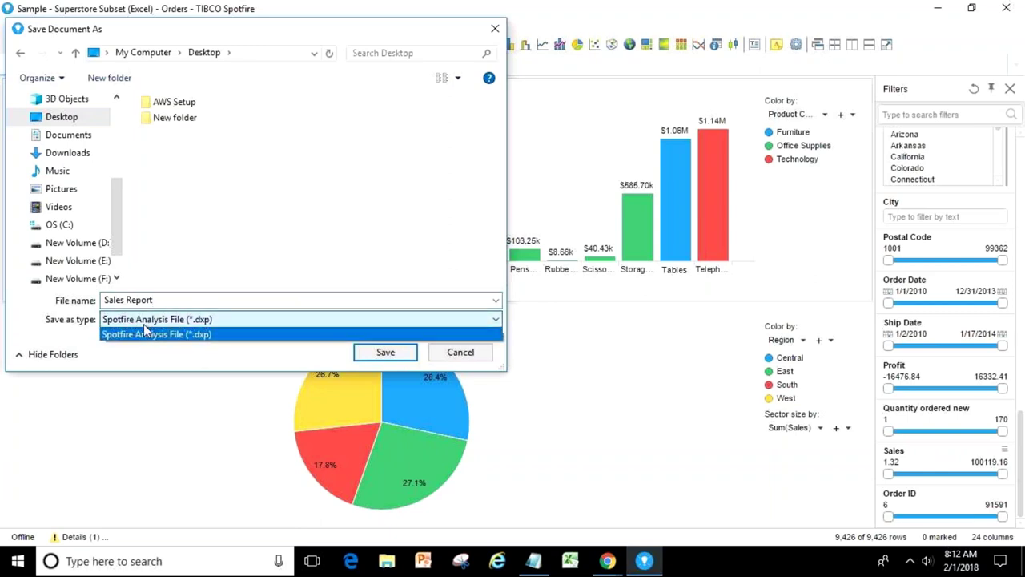
click(182, 328)
click(385, 352)
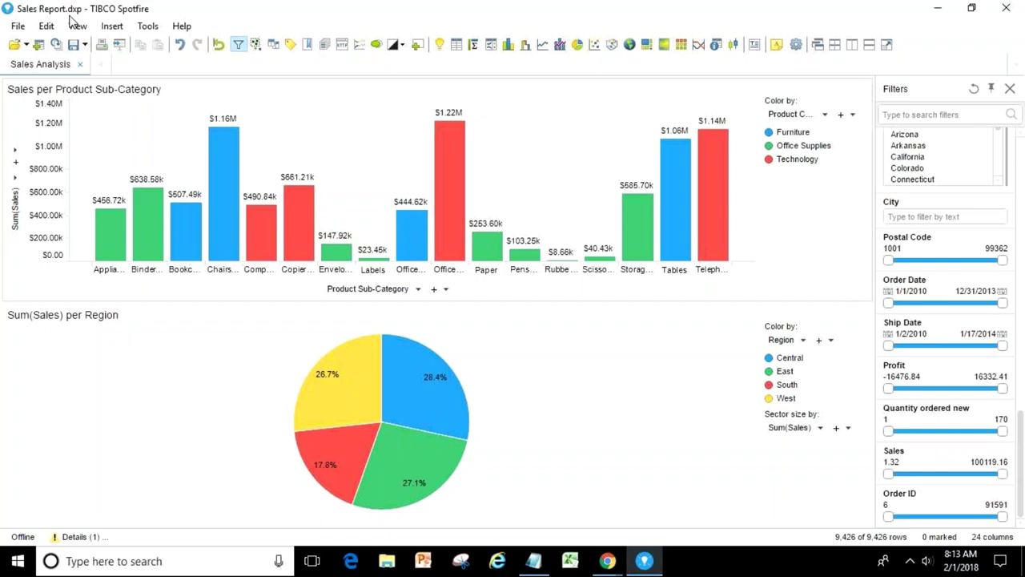
click(17, 25)
mouse_move(84, 215)
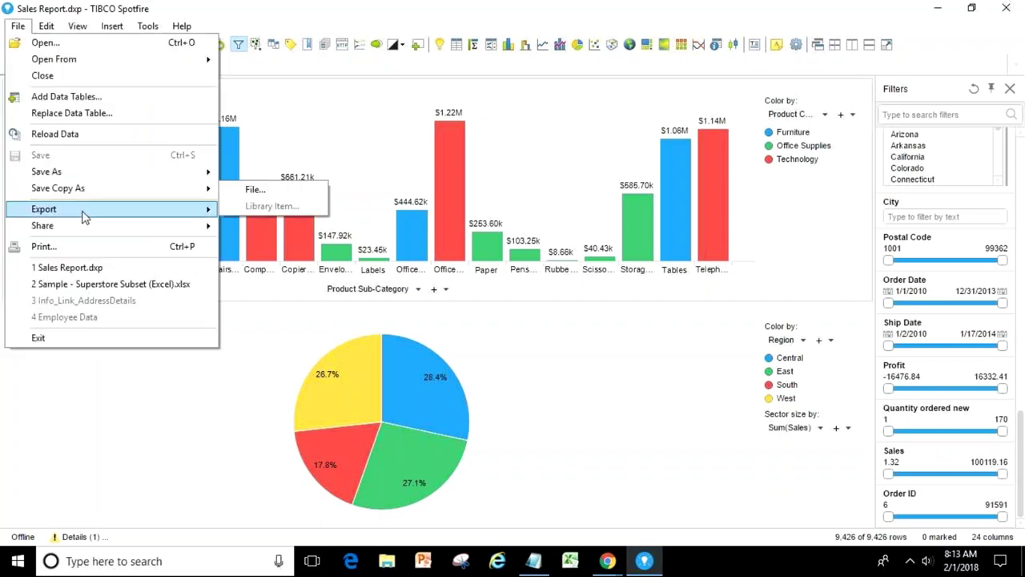
mouse_move(146, 175)
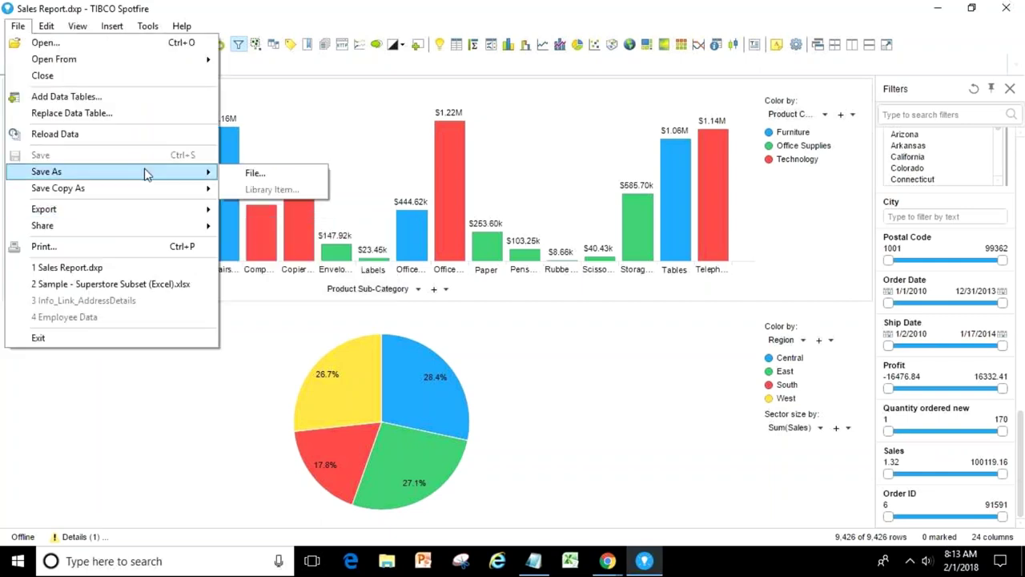
click(260, 175)
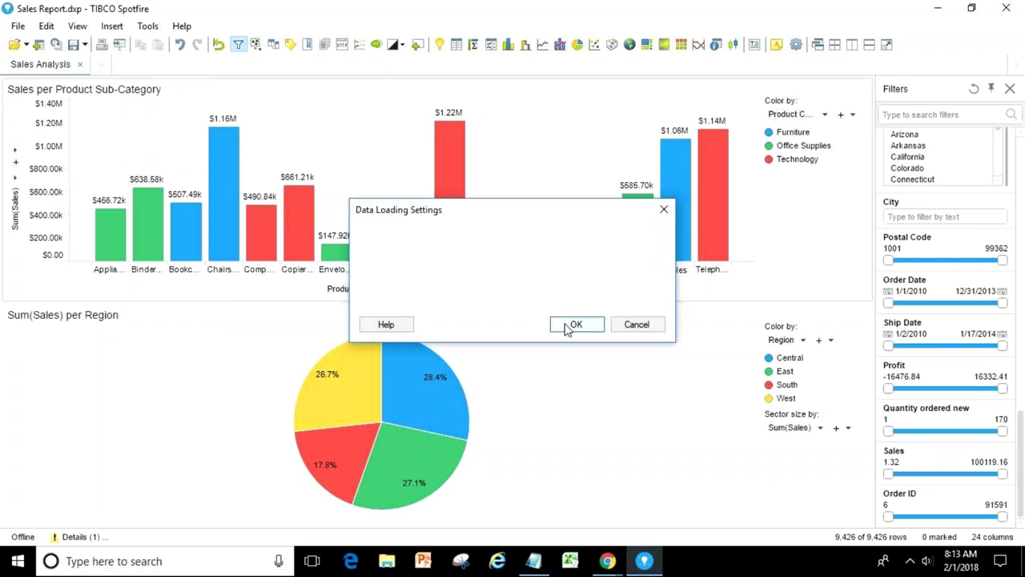
click(576, 325)
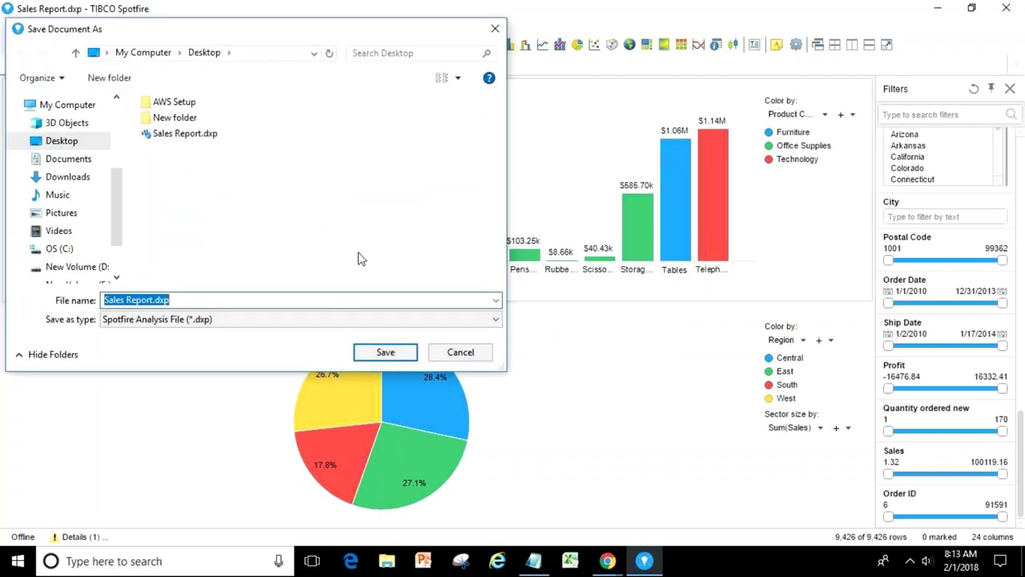
scroll(118, 280, down, 2)
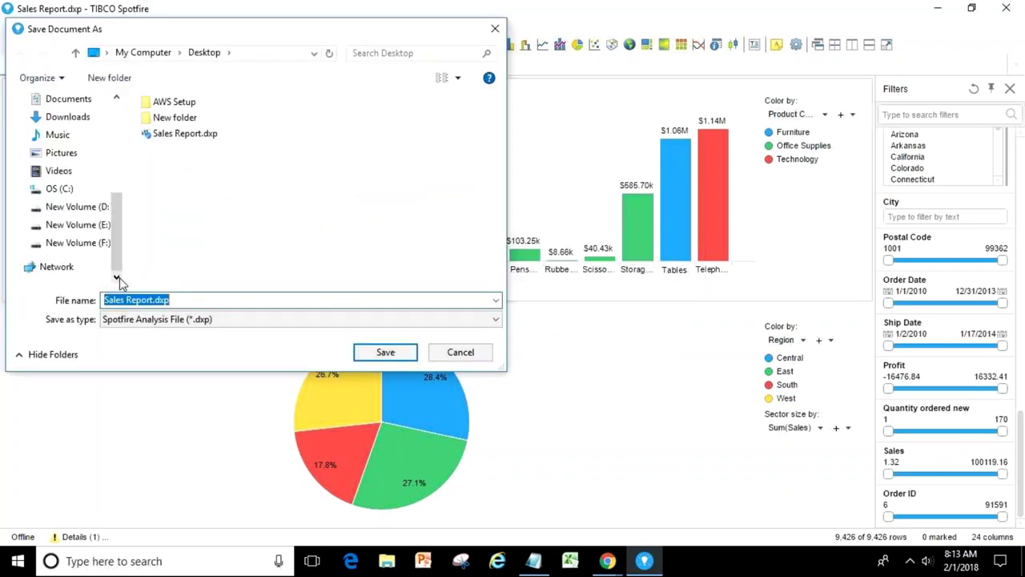
click(56, 267)
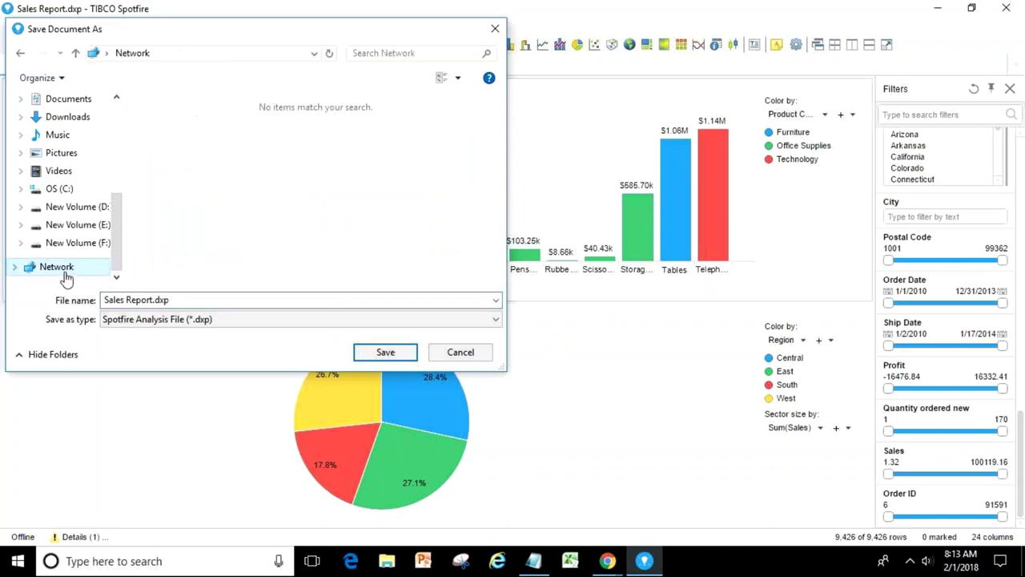
click(481, 358)
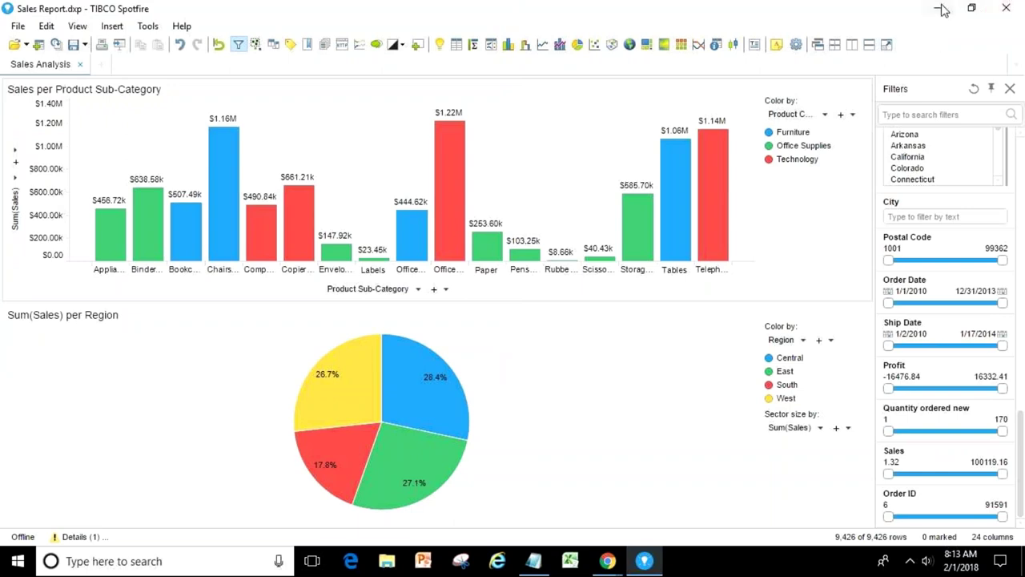
Close Sales Report.dxp from the File menu, declining to save the changes
click(17, 25)
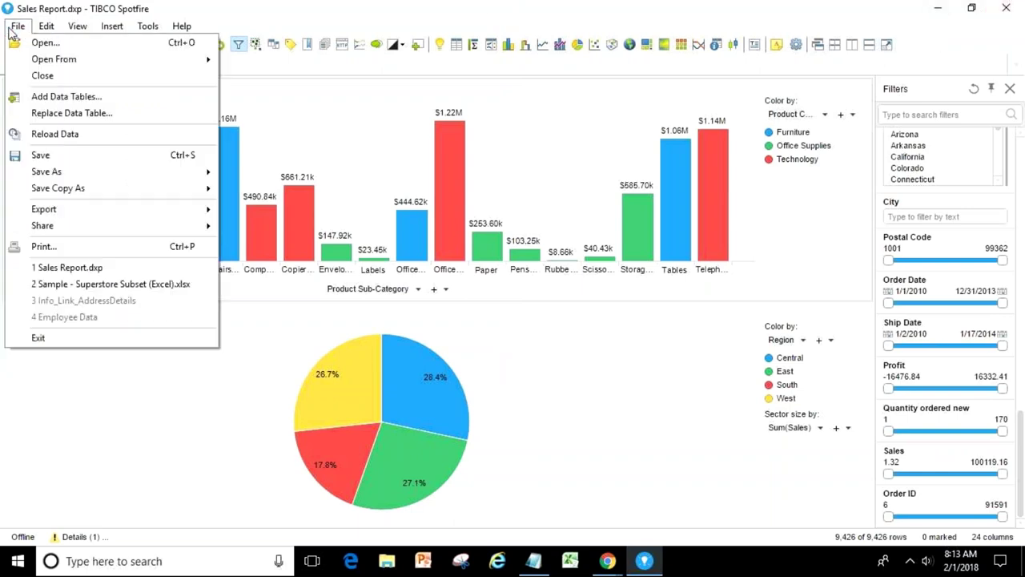
click(33, 80)
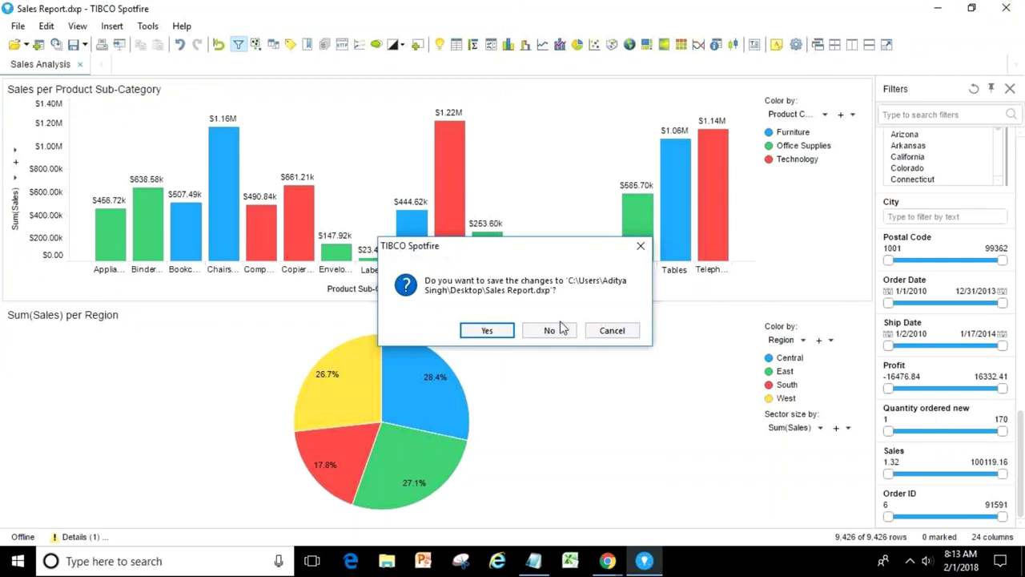
click(549, 331)
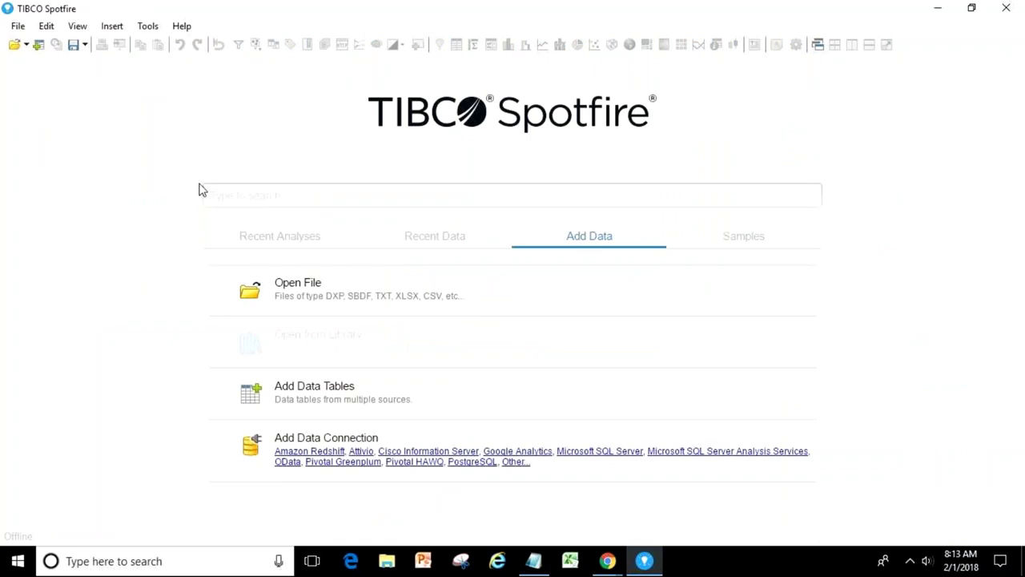
Reopen Sales Report.dxp from the Desktop through Open File
click(298, 284)
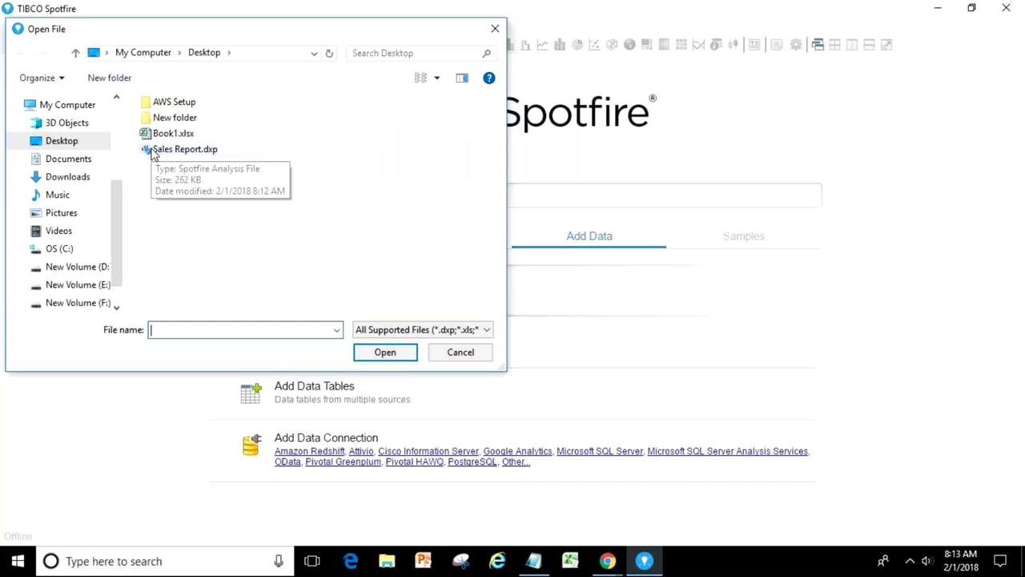
click(164, 151)
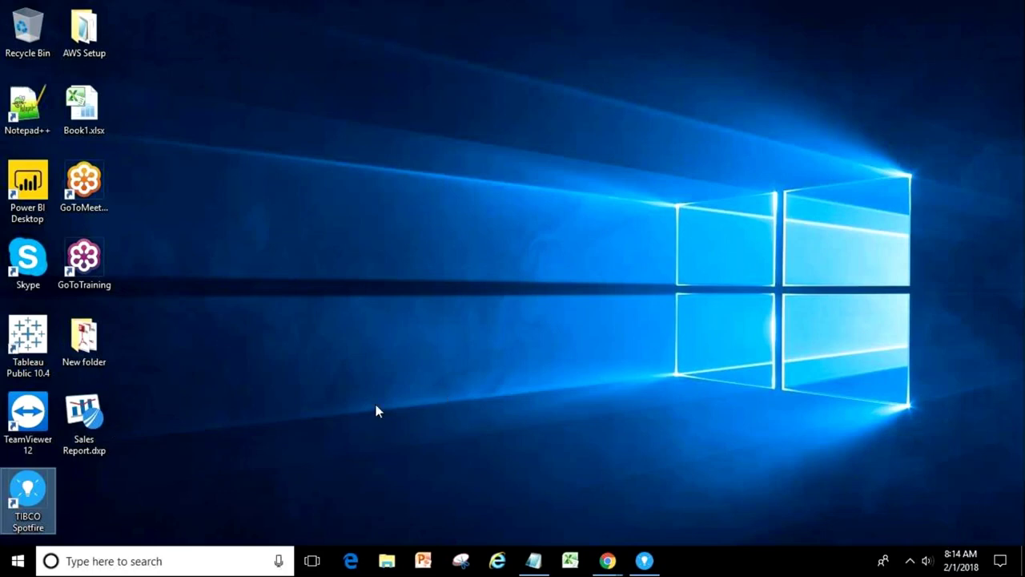
click(645, 563)
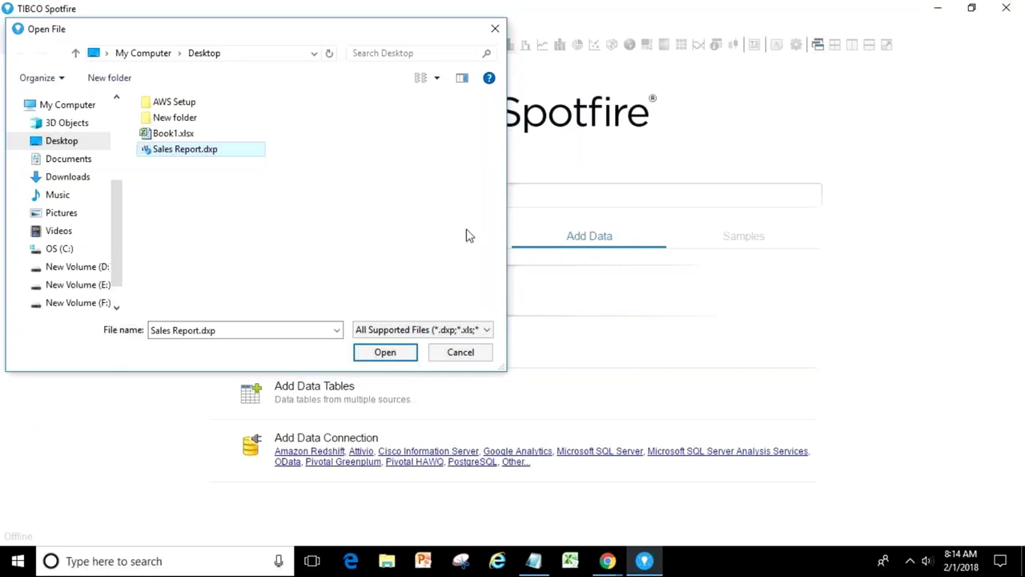
click(384, 357)
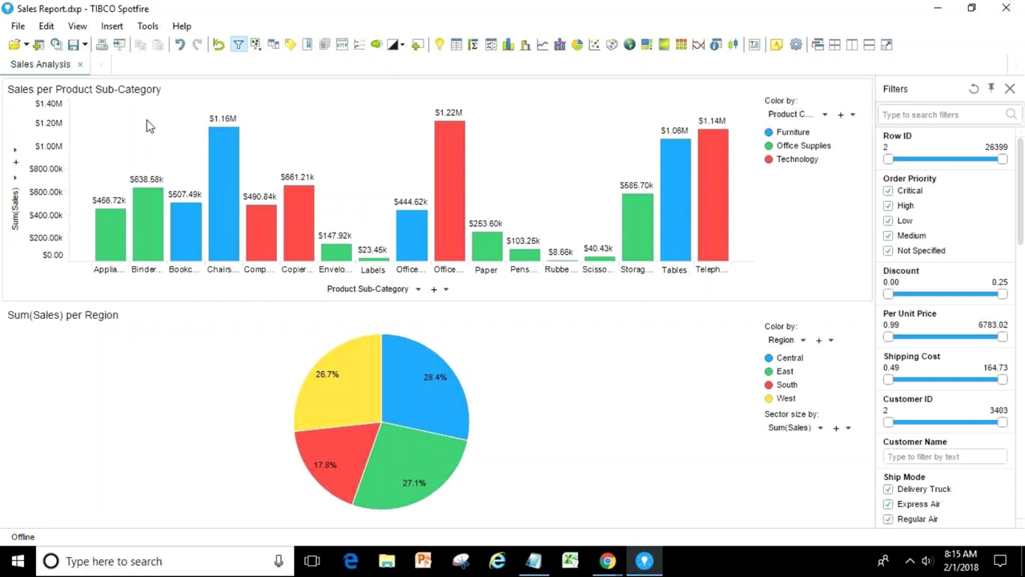
click(17, 27)
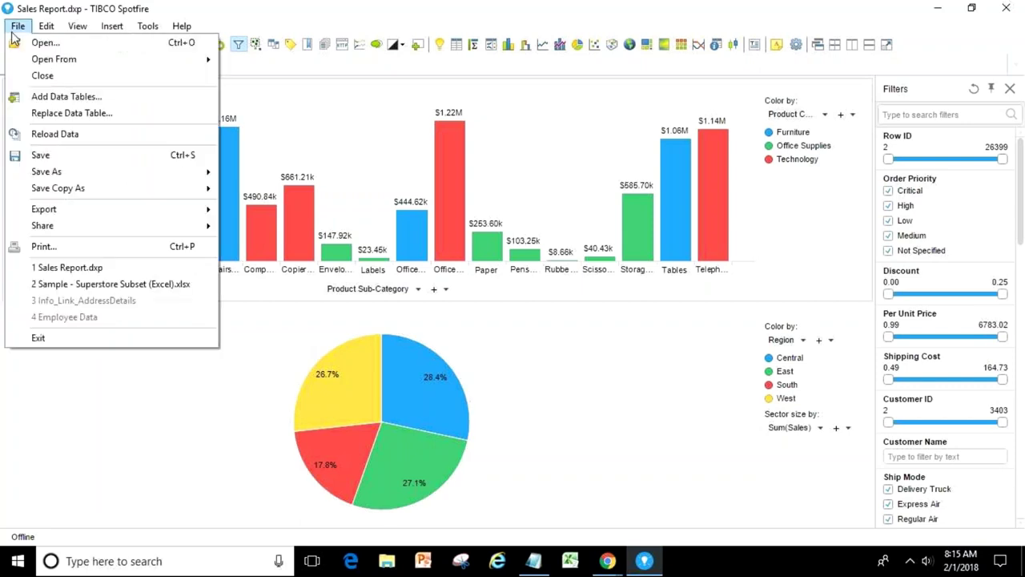
click(276, 91)
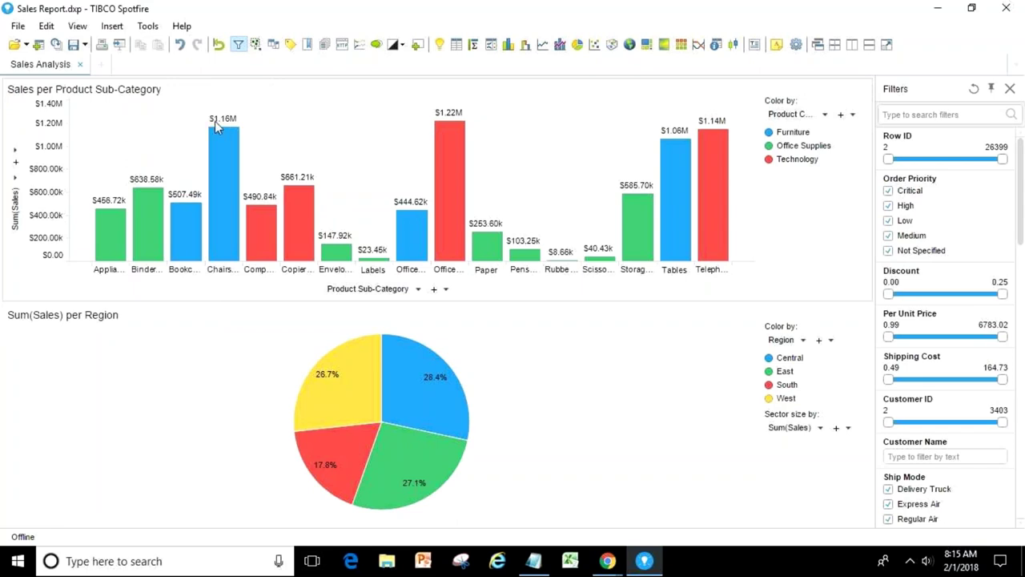
mouse_move(223, 123)
click(17, 27)
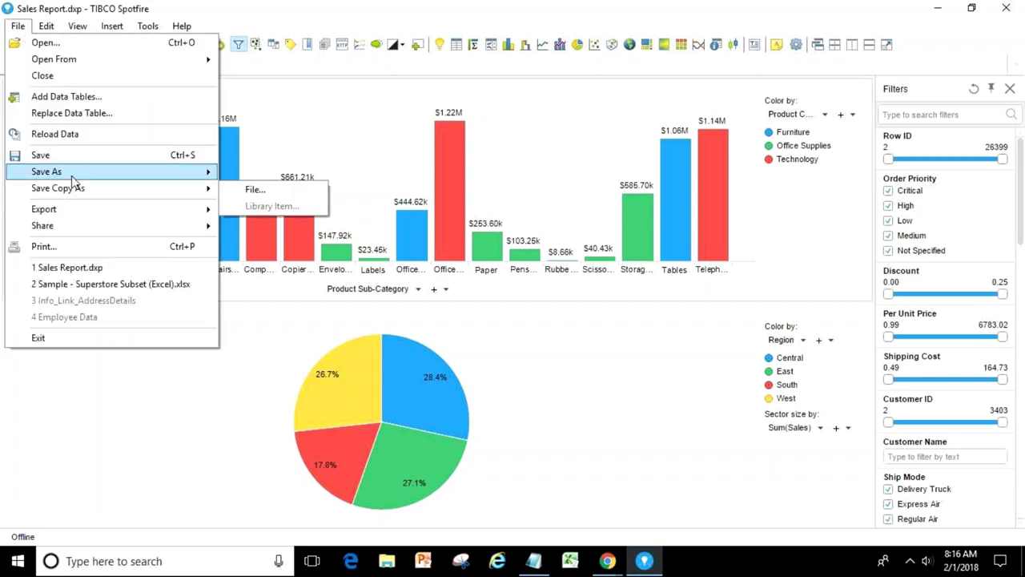
mouse_move(160, 172)
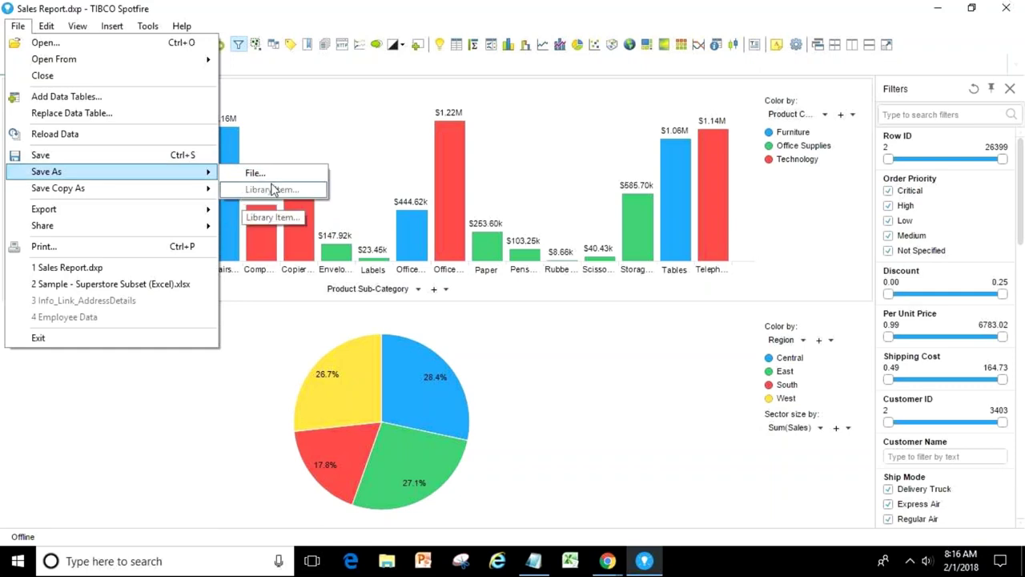
click(344, 142)
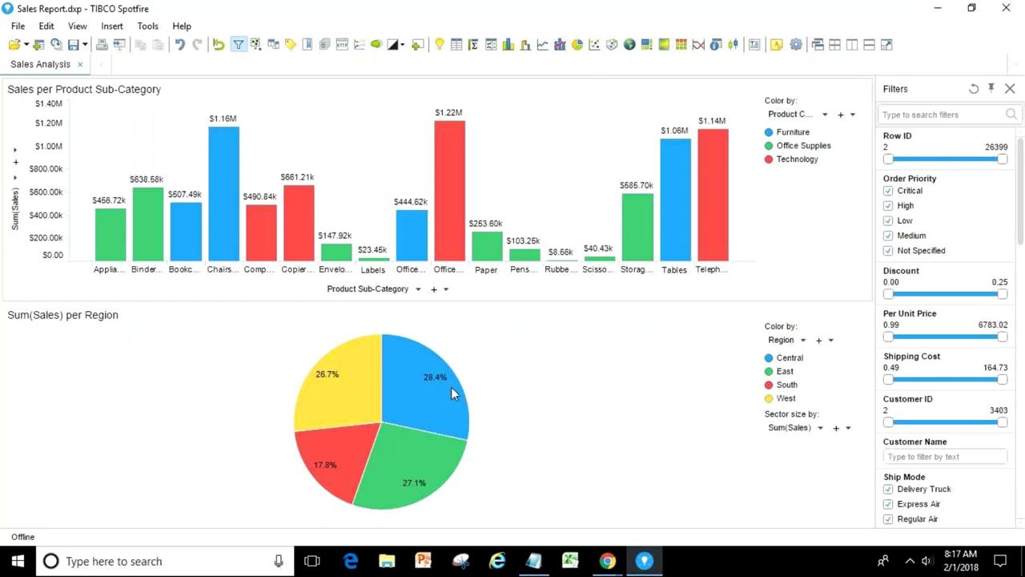
Glance at the Notepad notes, then bring the Spotfire sales charts back to the front
click(539, 566)
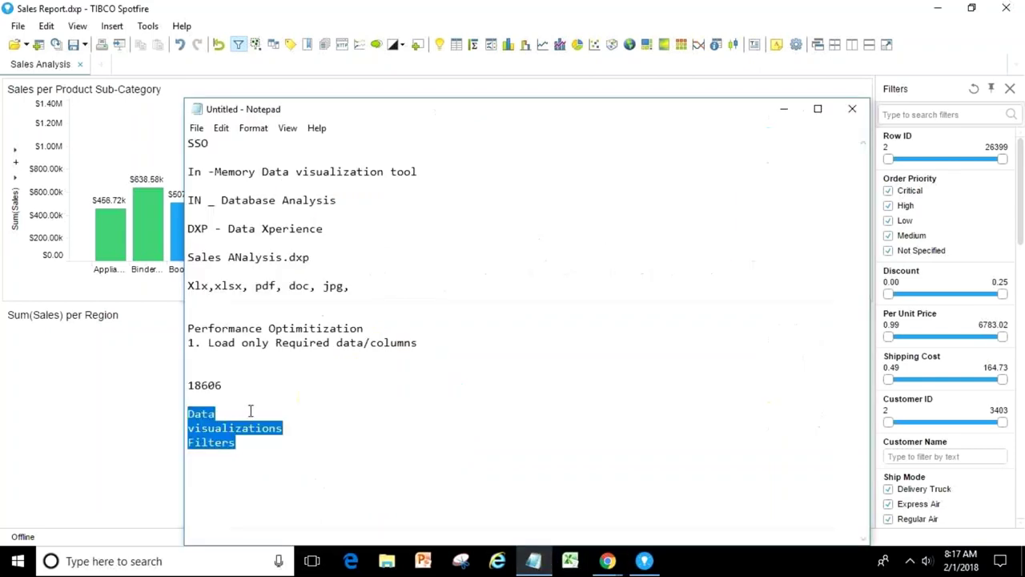
click(93, 425)
click(290, 164)
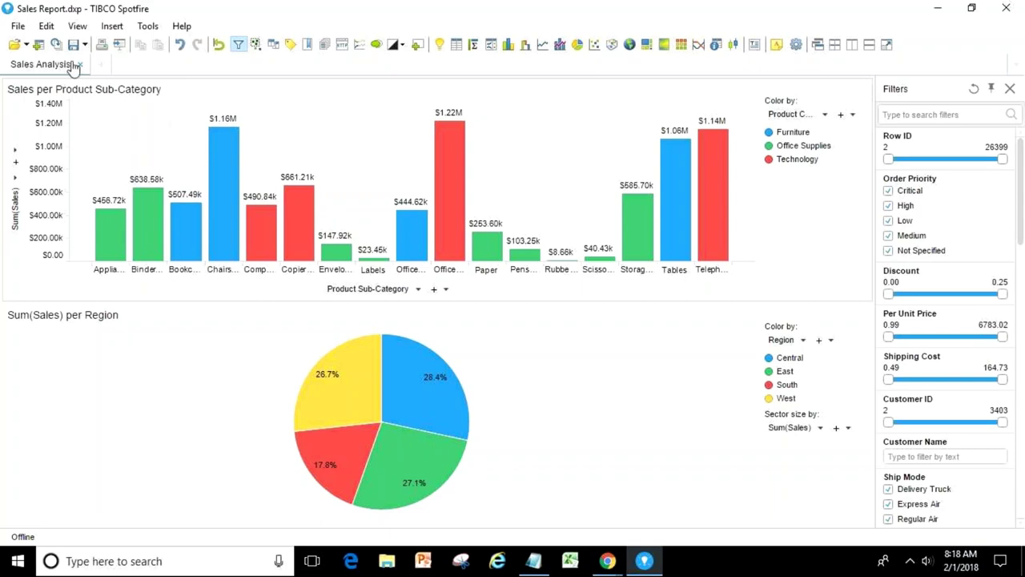
Open Spotfire's File menu for the sales analysis
click(17, 27)
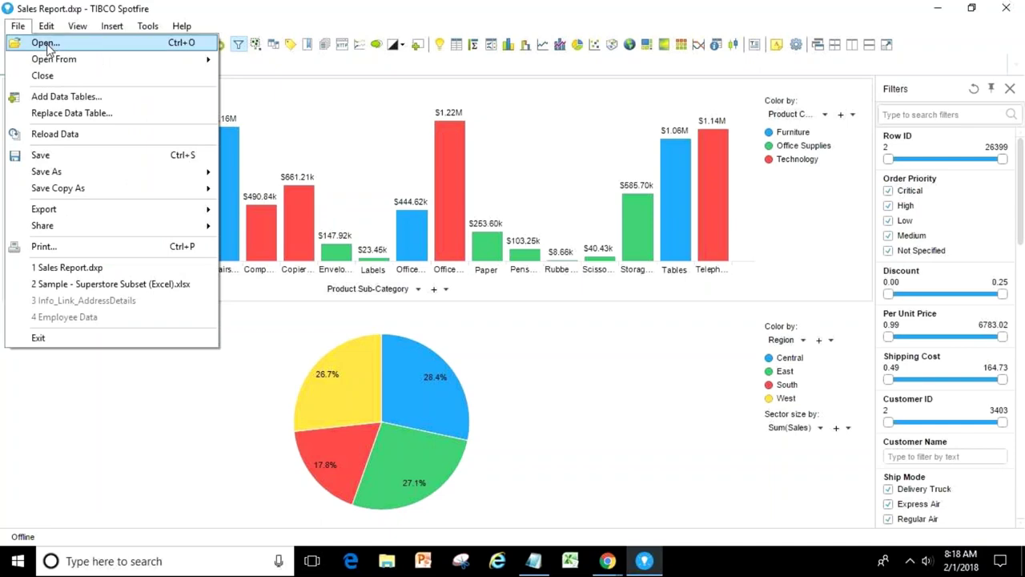
click(49, 43)
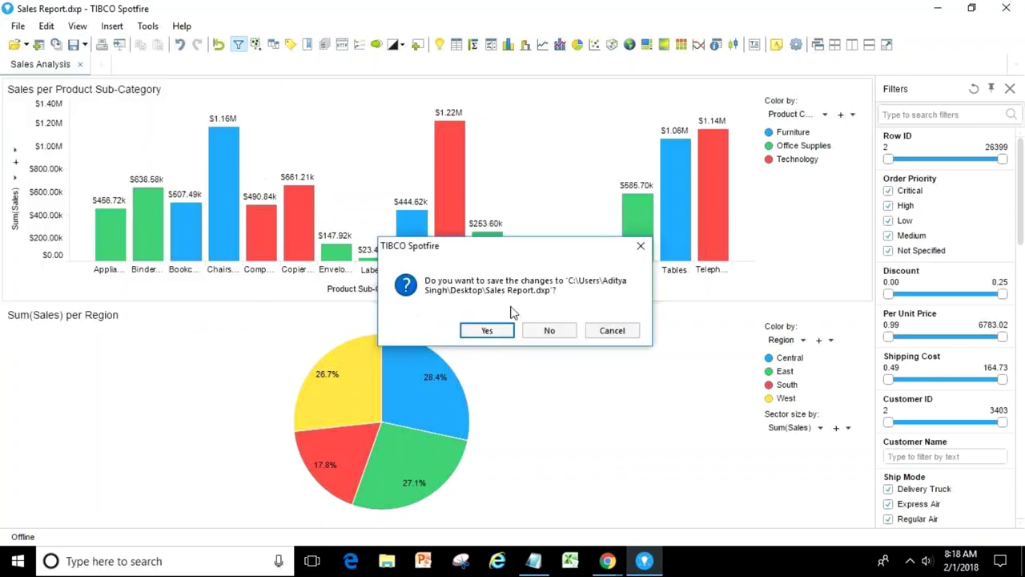
click(549, 330)
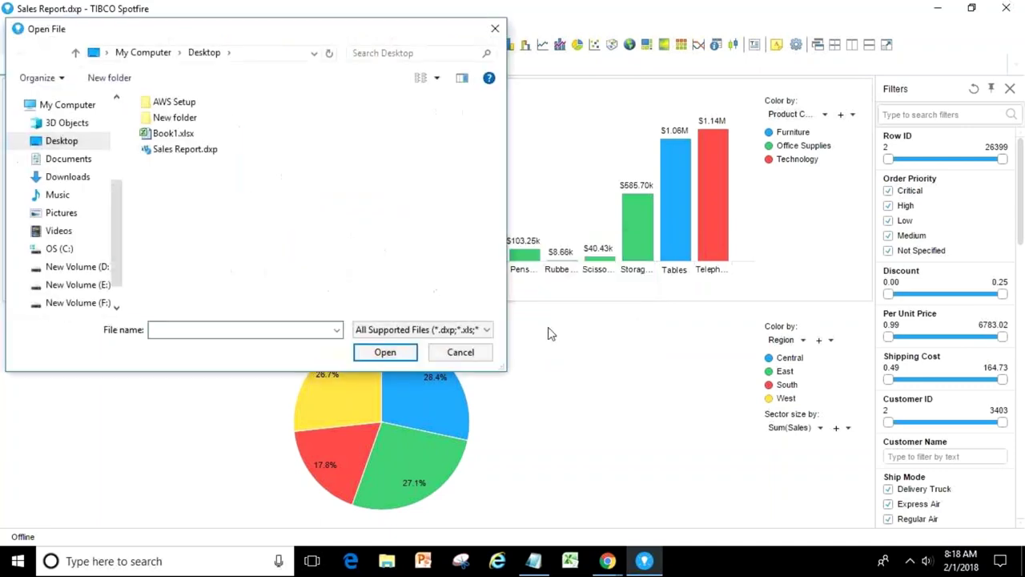
click(462, 353)
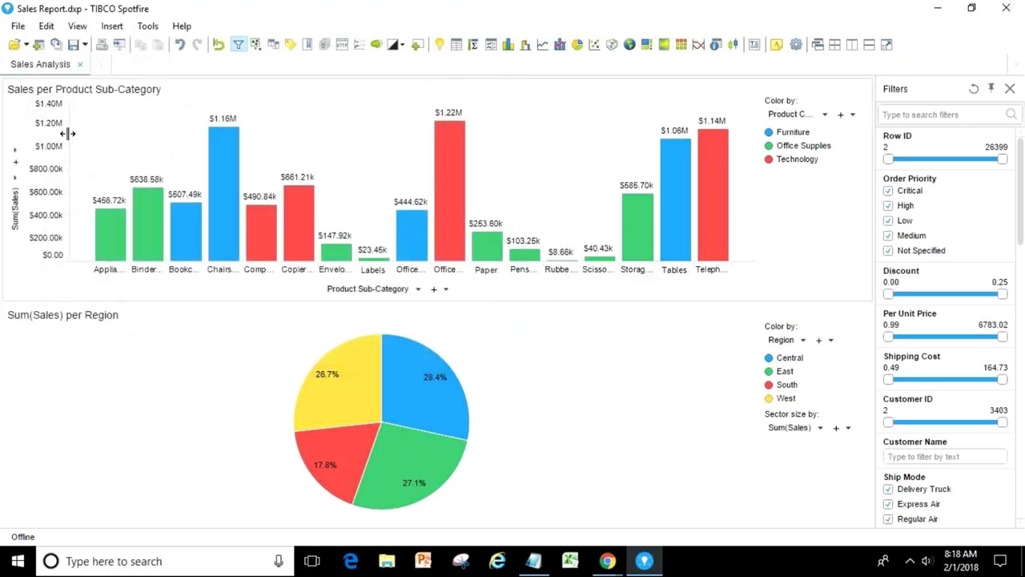
click(18, 26)
mouse_move(28, 58)
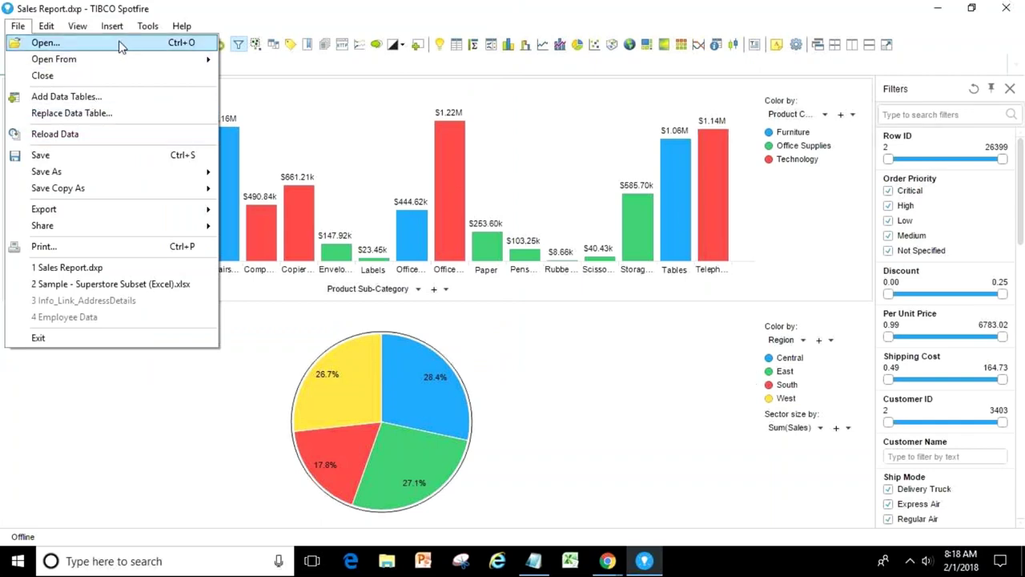
click(56, 43)
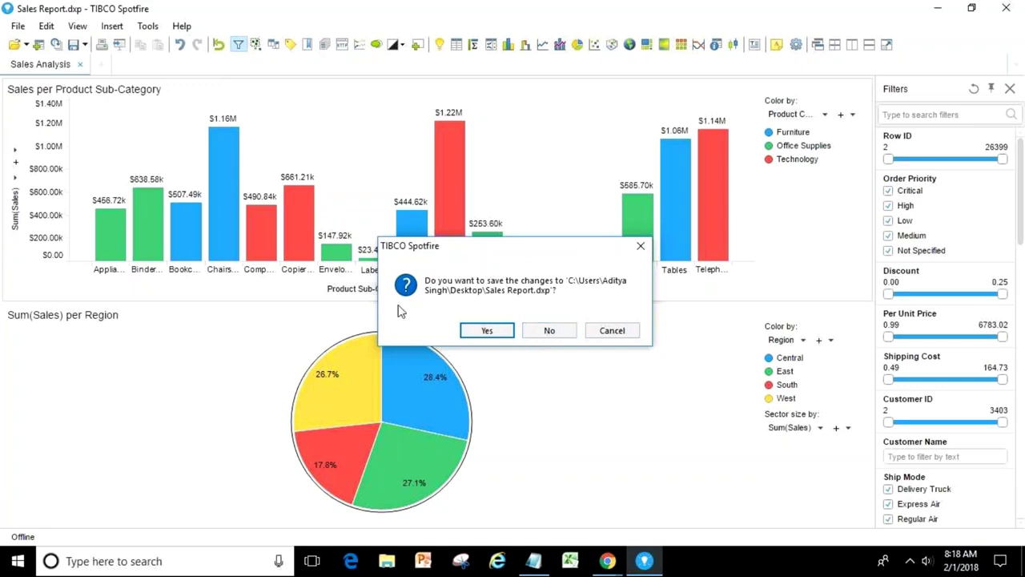
click(632, 329)
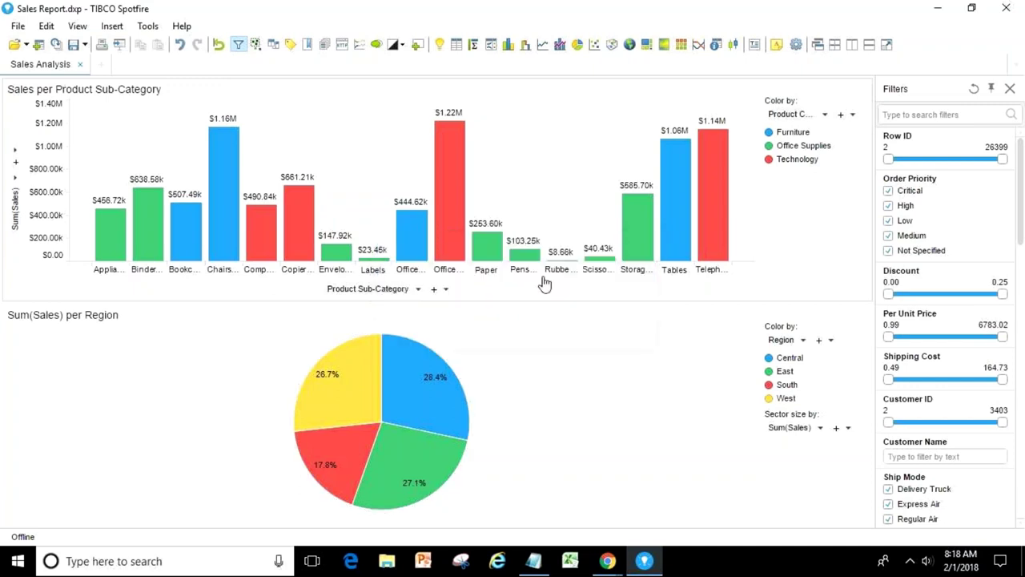
Open Add Data Tables and try a file source, cancelling the file browser
click(17, 26)
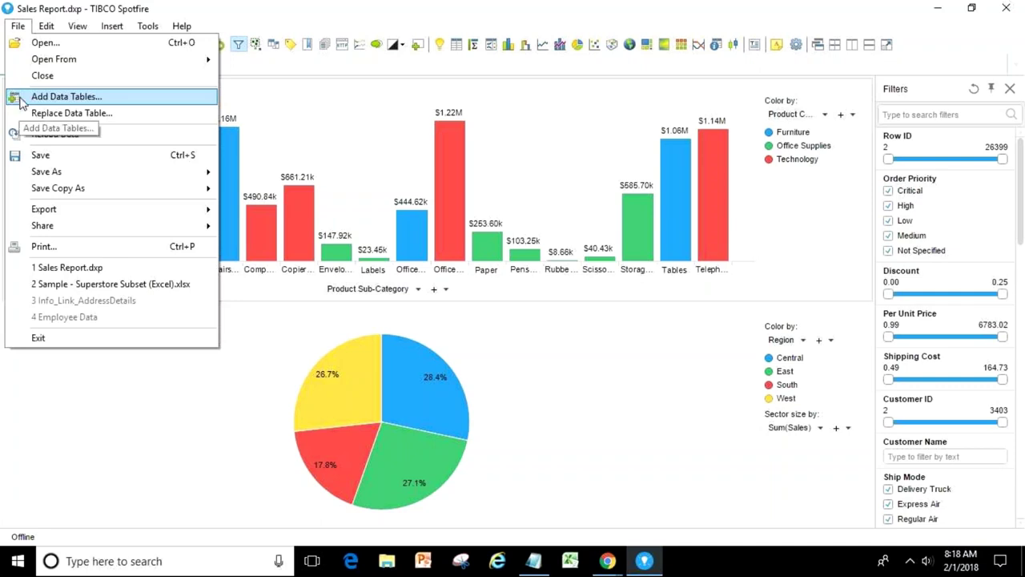
click(20, 97)
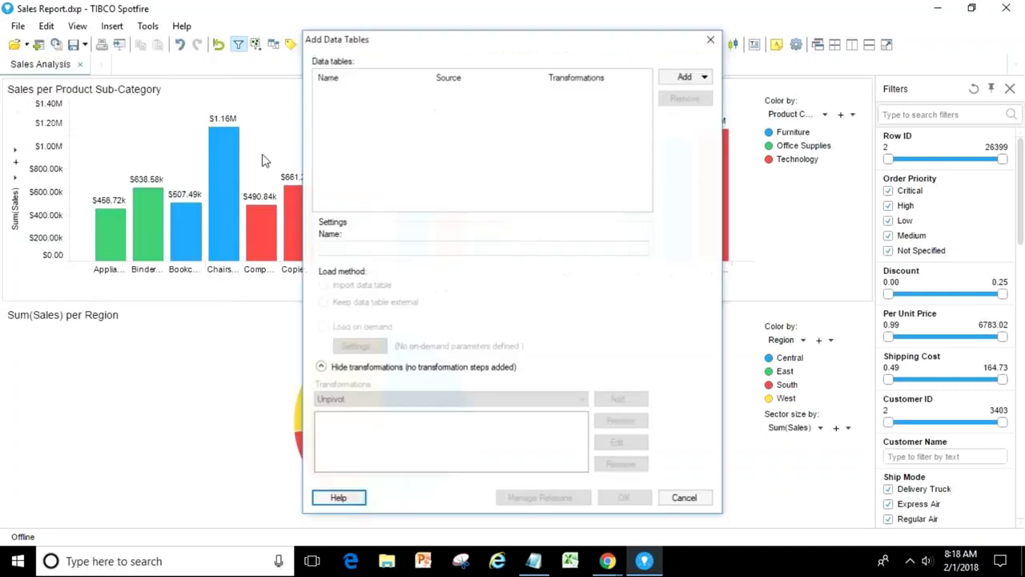
click(686, 77)
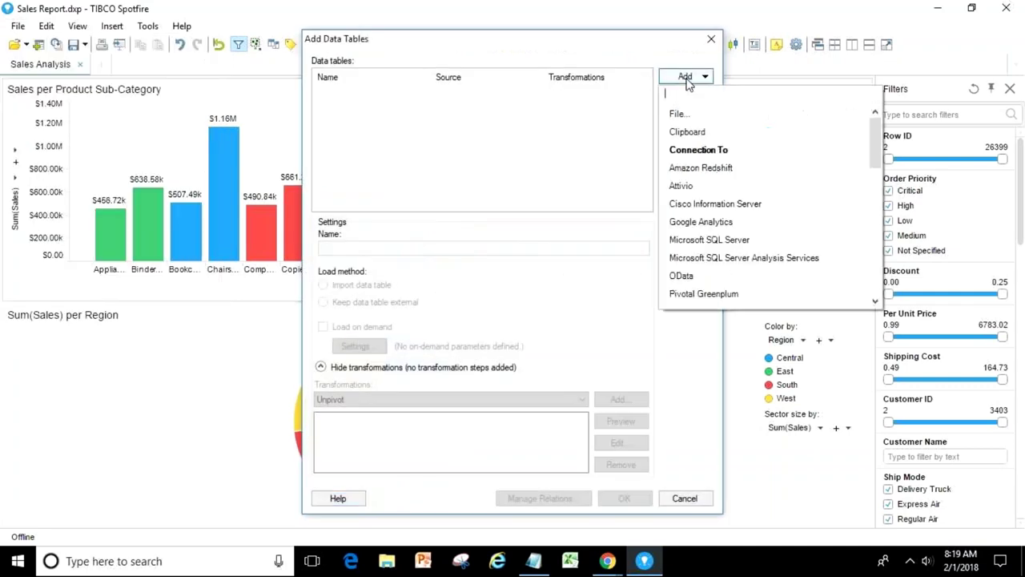
click(691, 121)
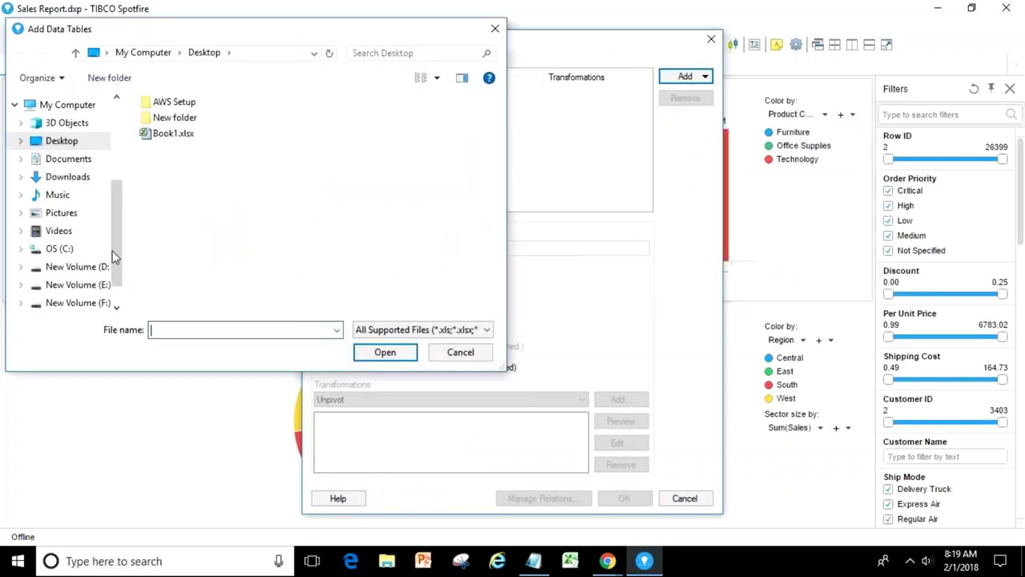
click(459, 353)
click(689, 79)
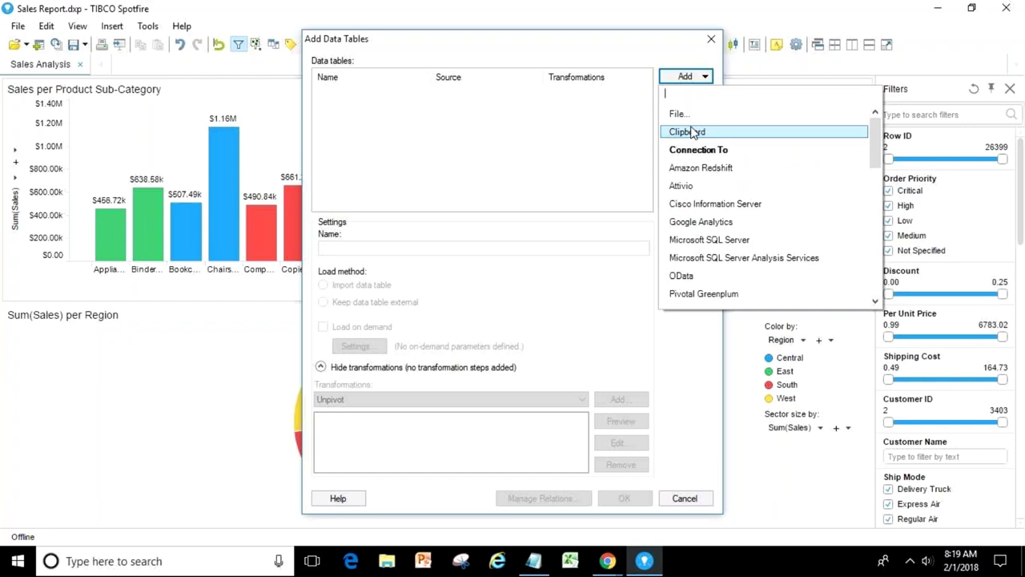
Select the DXP - Data Xperience lines in Notepad and try importing them, then dismiss the import settings
click(534, 561)
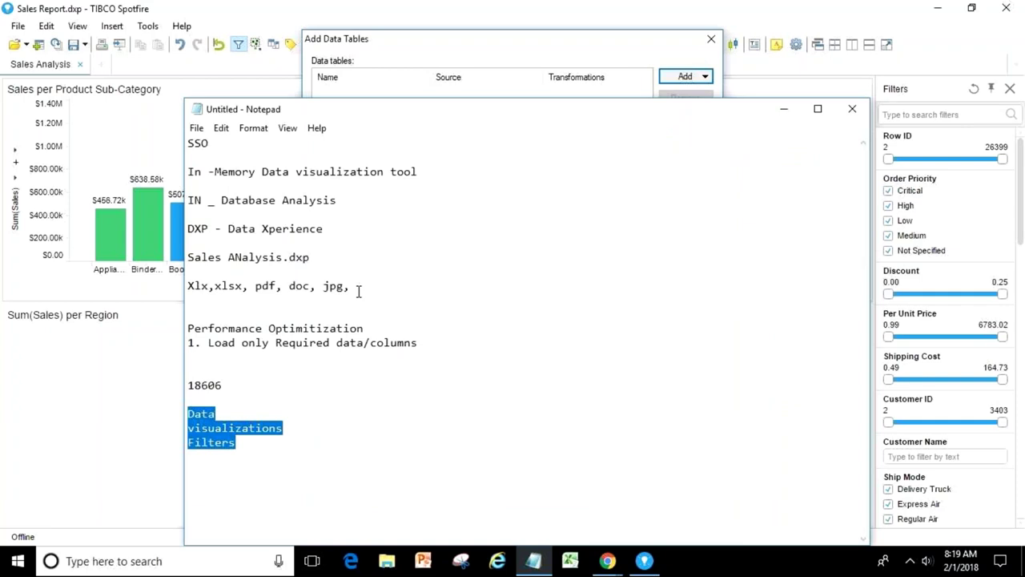
drag(358, 292, 166, 232)
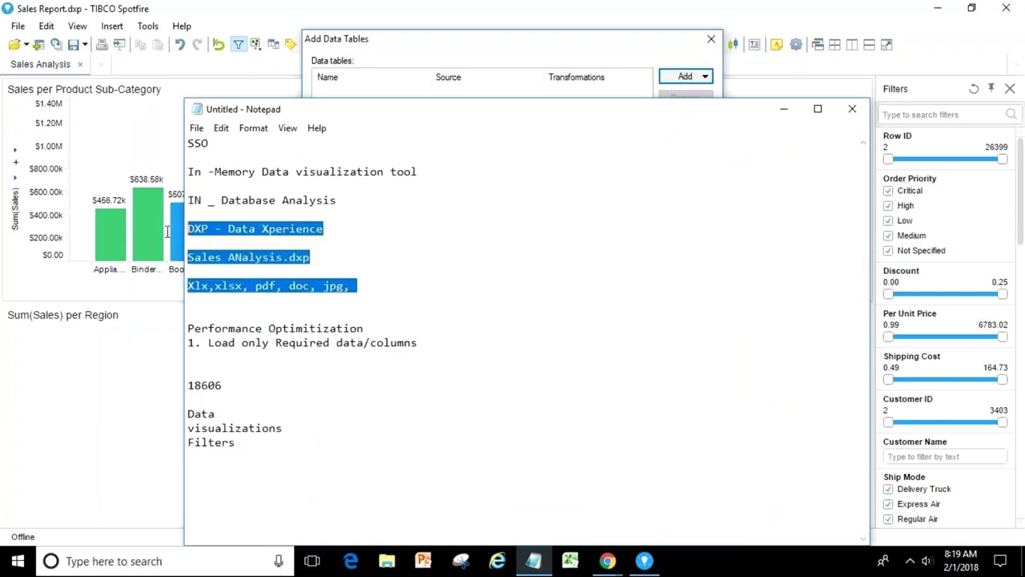
click(144, 120)
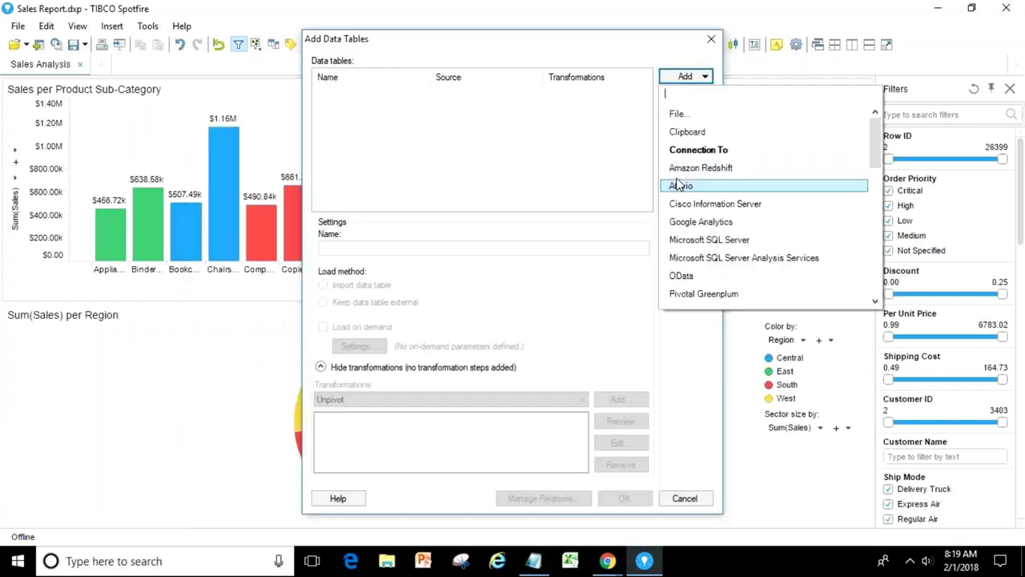
click(700, 135)
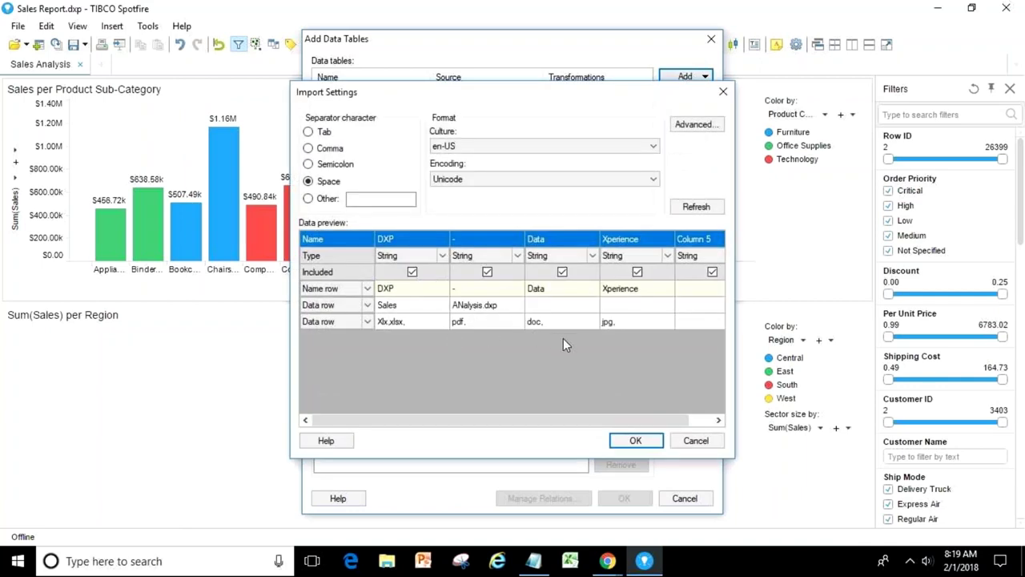
click(696, 441)
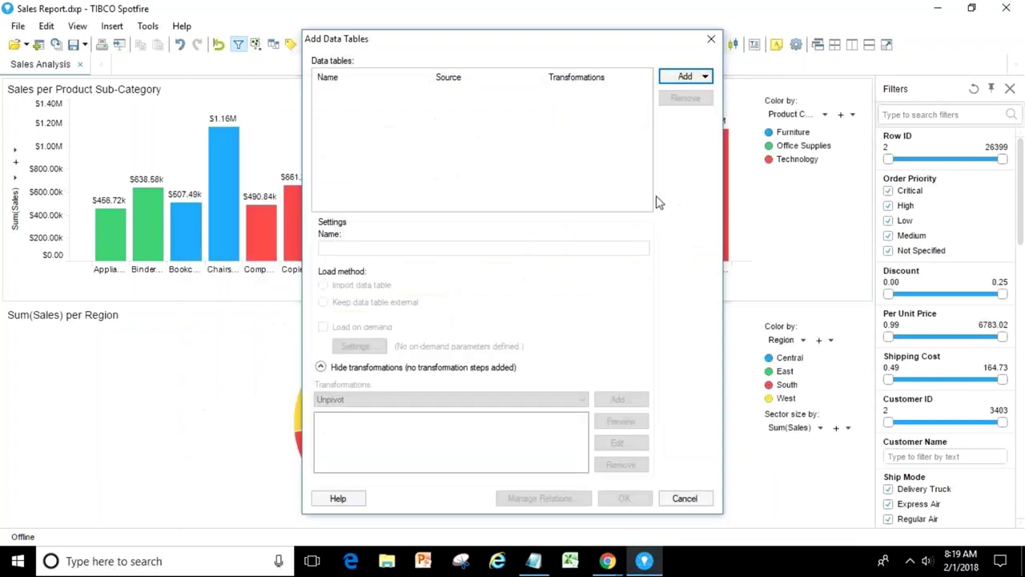
click(687, 76)
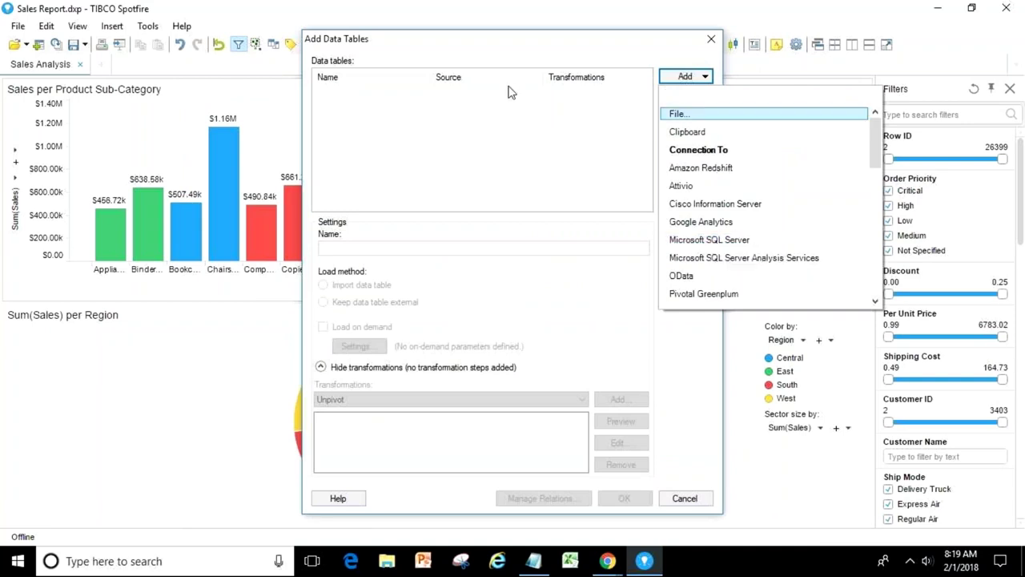
Set up a Microsoft SQL Server connection with SQL Server authentication, entering the username and password
click(713, 240)
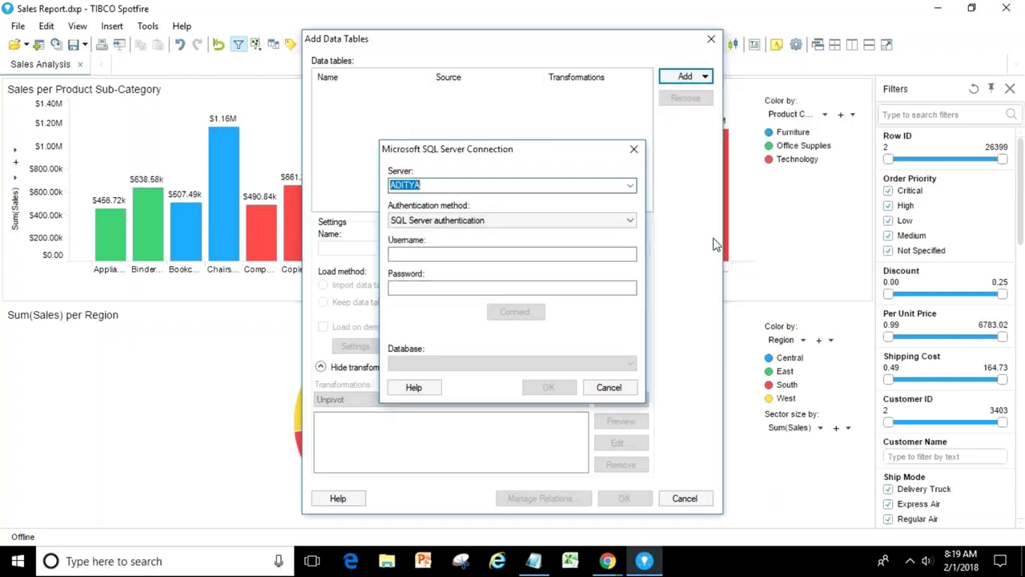
key(Tab)
click(428, 222)
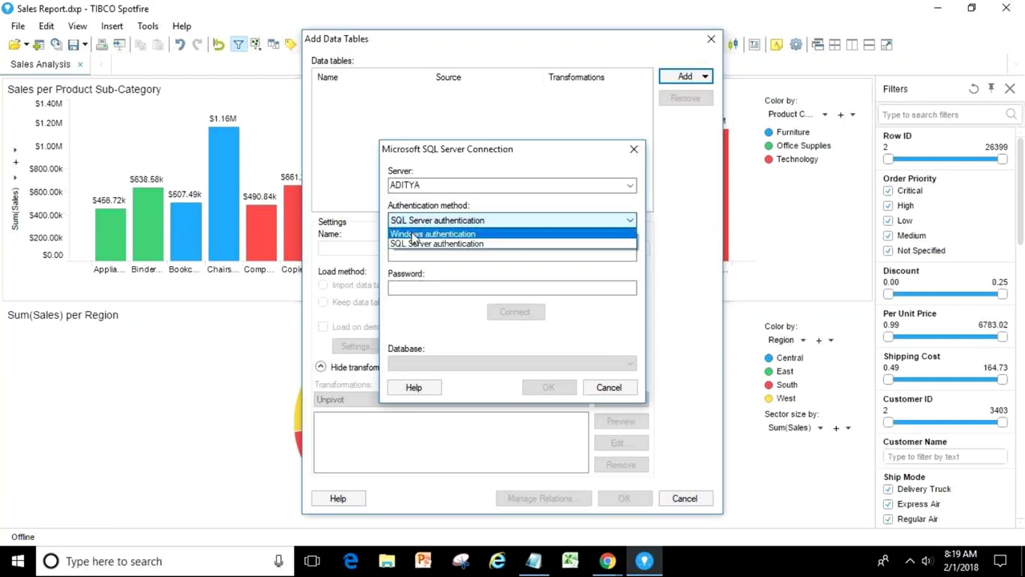
click(438, 245)
click(413, 255)
text(sa)
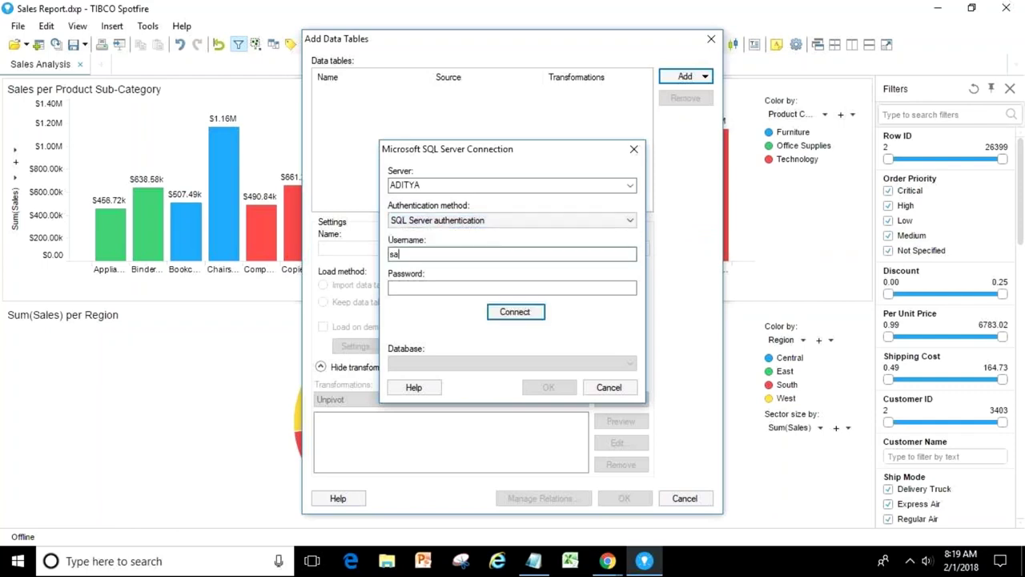
click(417, 287)
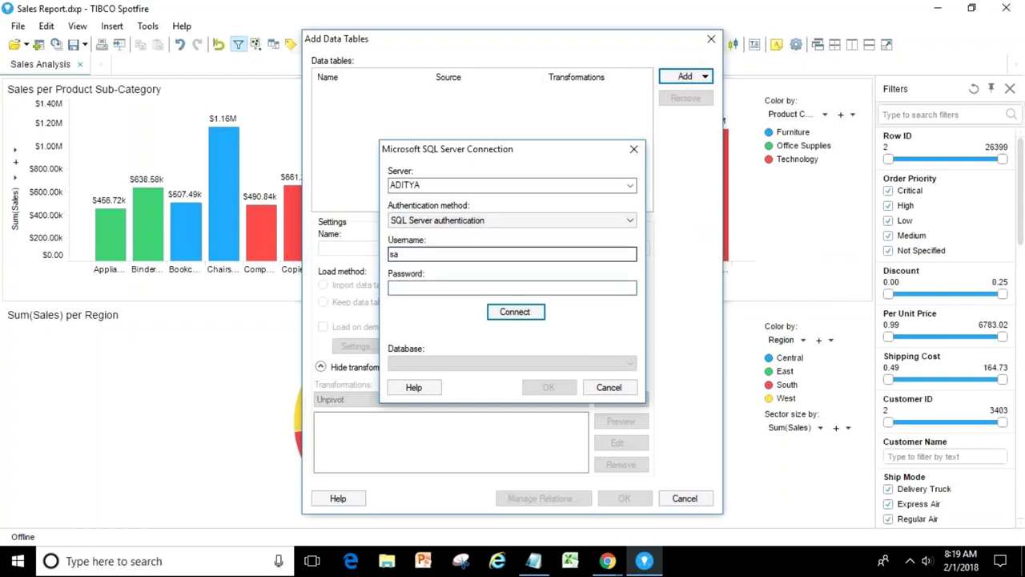
text(•••••••••)
Connect to the server and choose the AdventureWorks2008 database
click(510, 314)
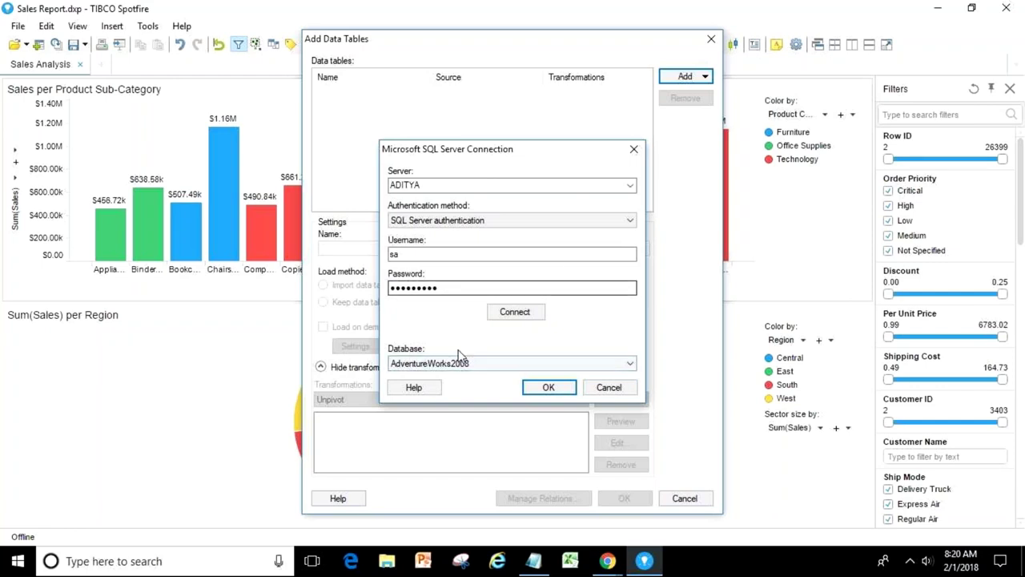
click(425, 364)
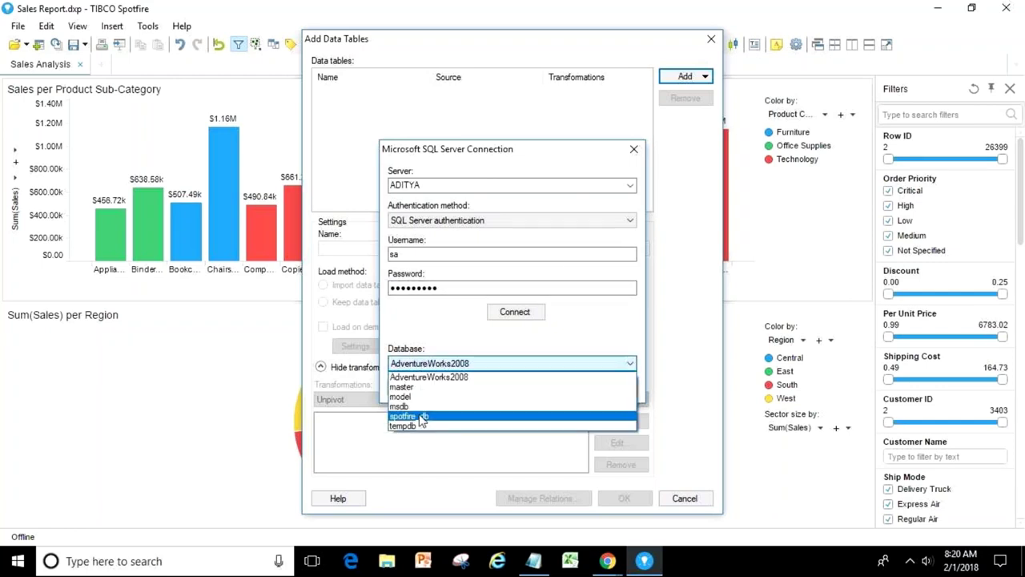
click(428, 377)
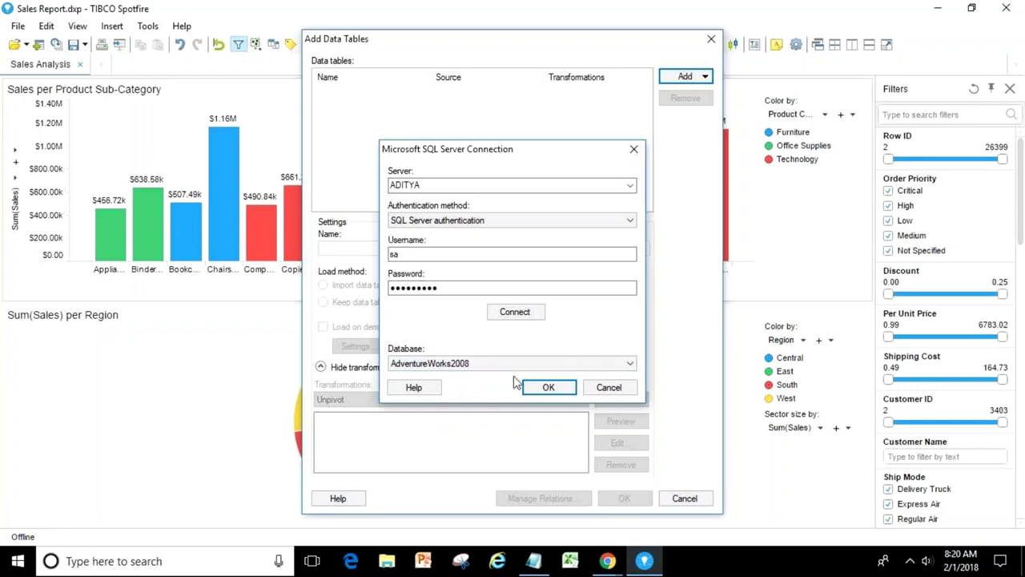
click(545, 388)
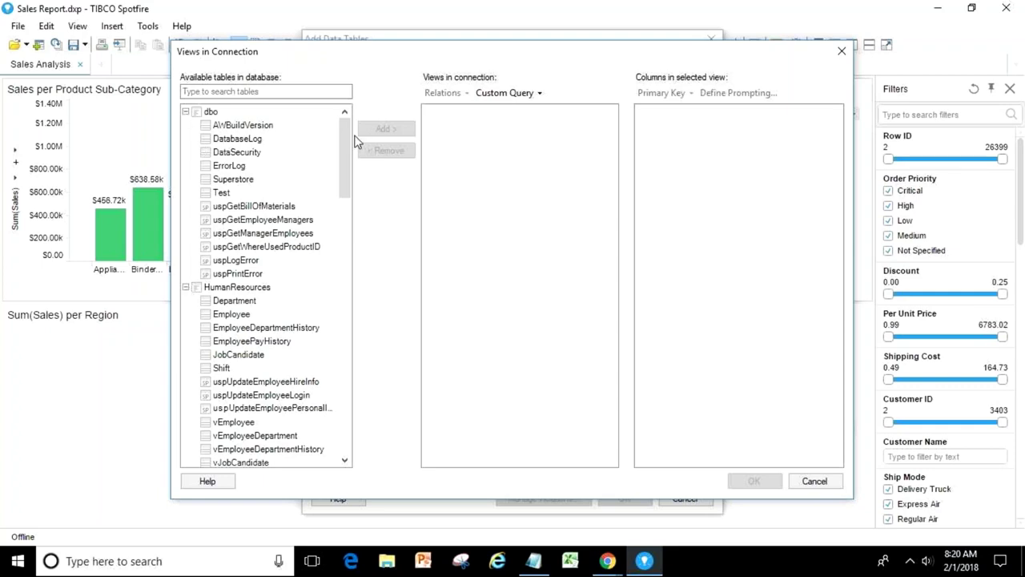
Add the HumanResources Department and Employee tables to the views in connection
drag(346, 137, 343, 116)
click(237, 302)
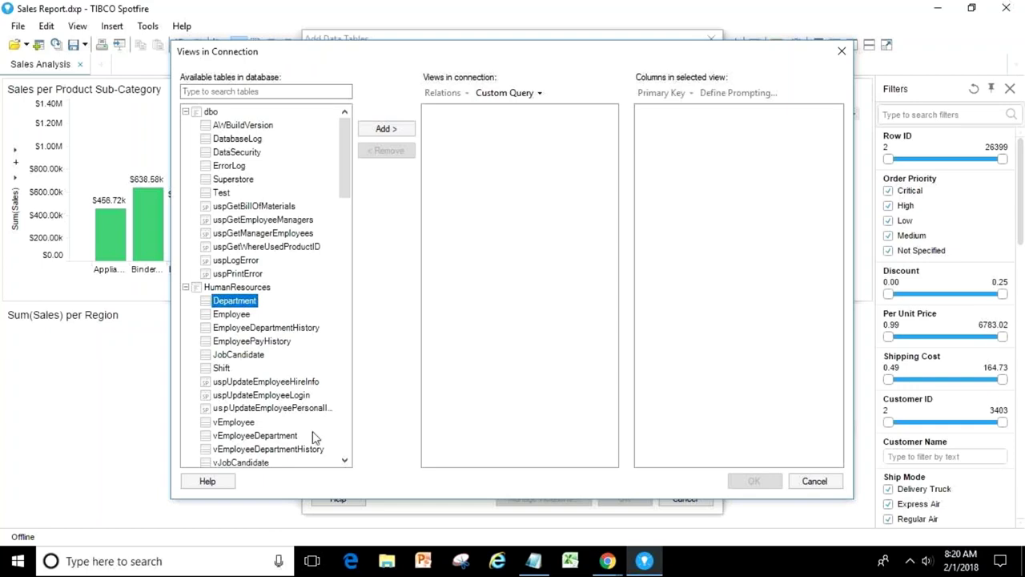
double_click(240, 304)
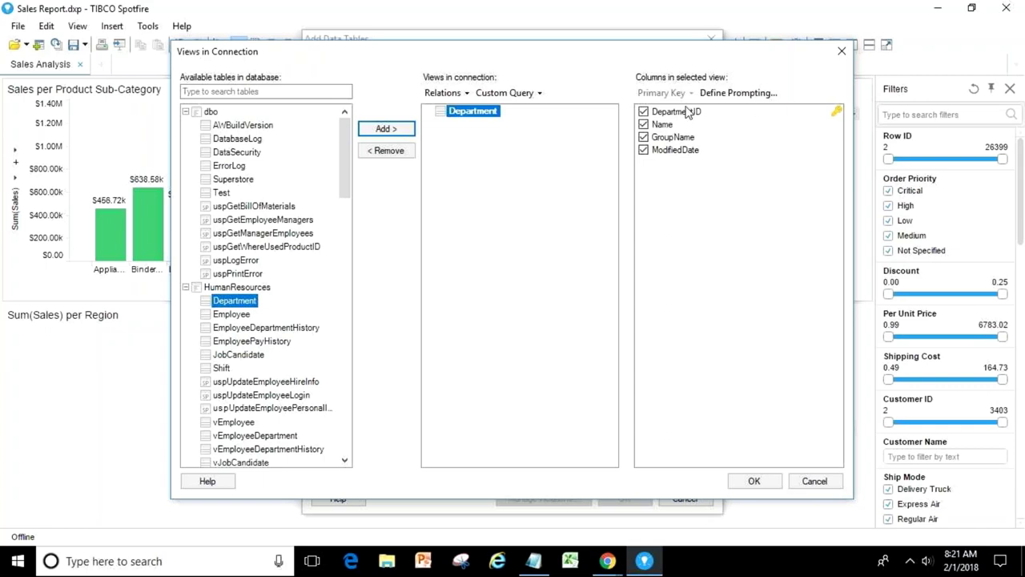
mouse_move(837, 113)
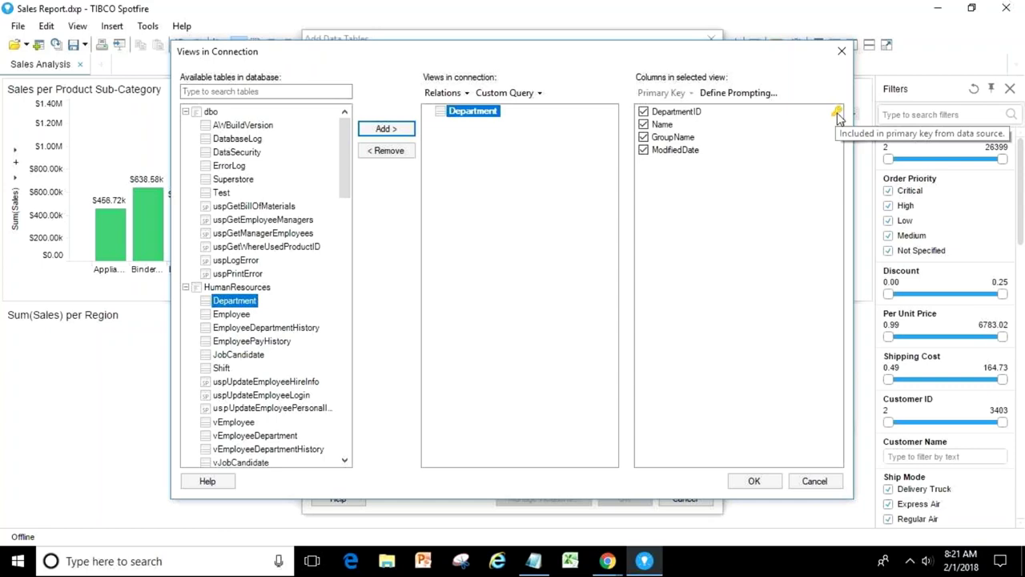
click(245, 315)
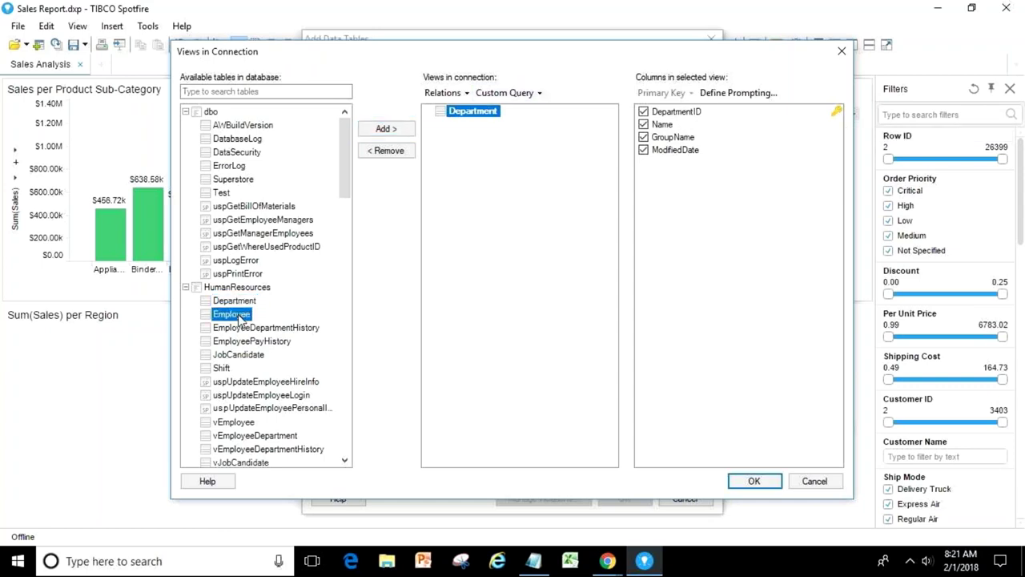
click(397, 130)
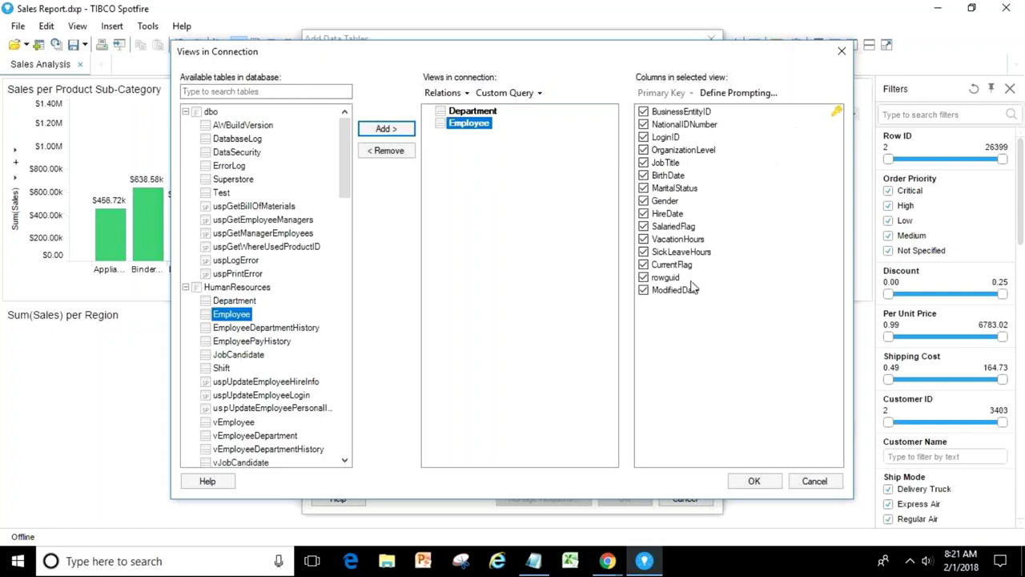
Inspect the Department view and its relations, then remove Department from the connection
click(473, 111)
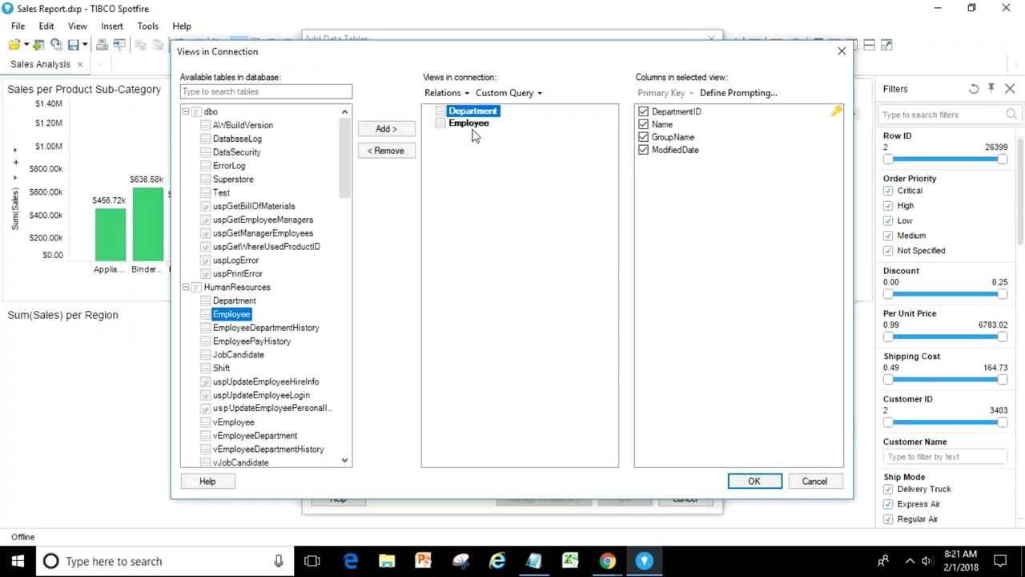
click(450, 93)
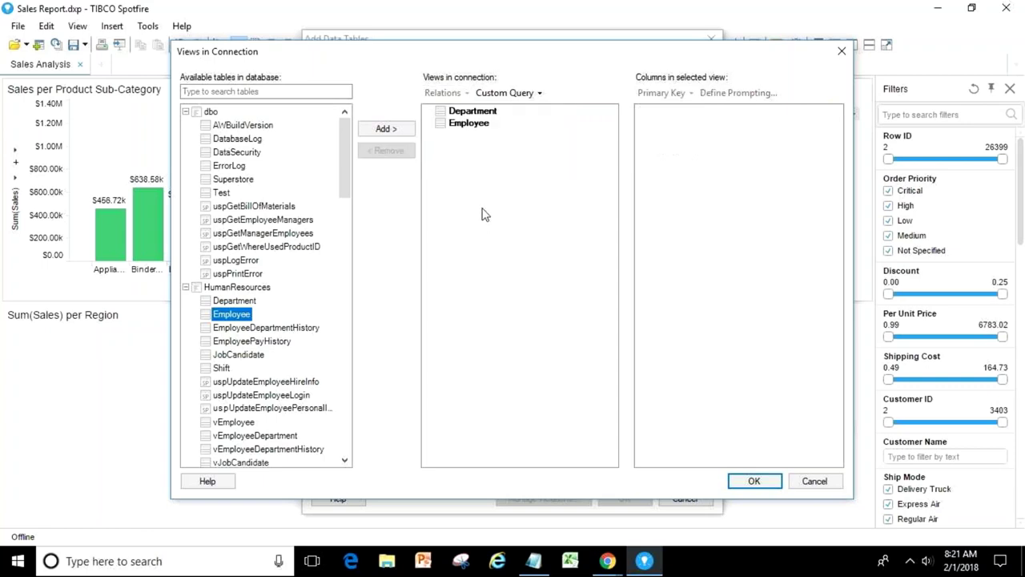
click(469, 114)
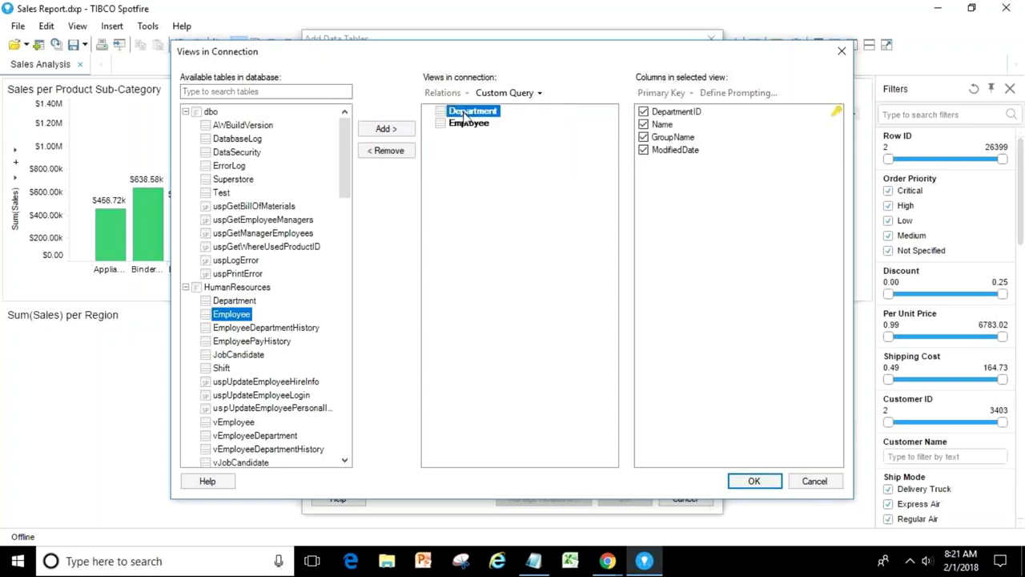
click(397, 153)
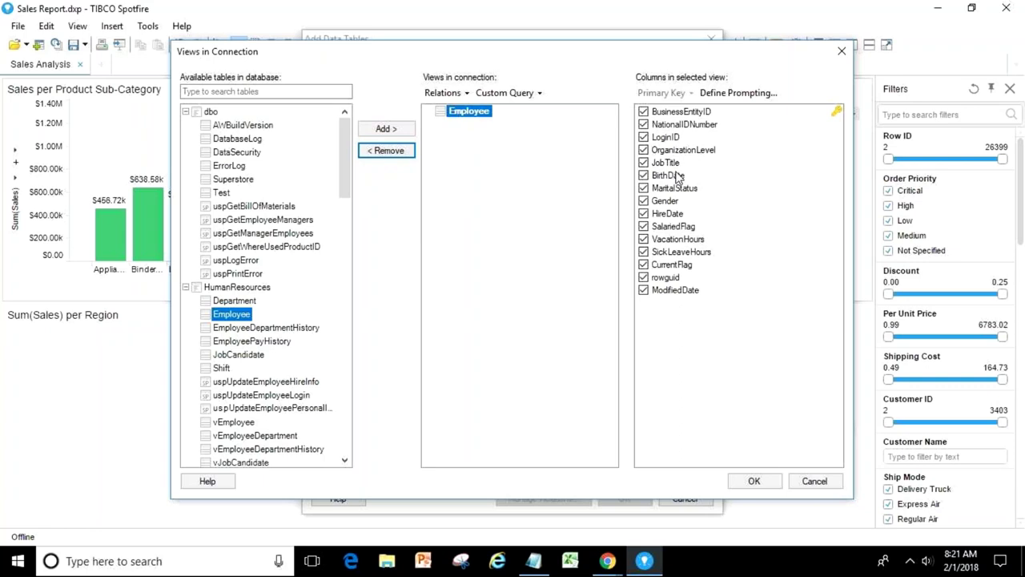
Open a New Custom Query dialog, cancelling once and reopening, with name and query fields blank
click(486, 94)
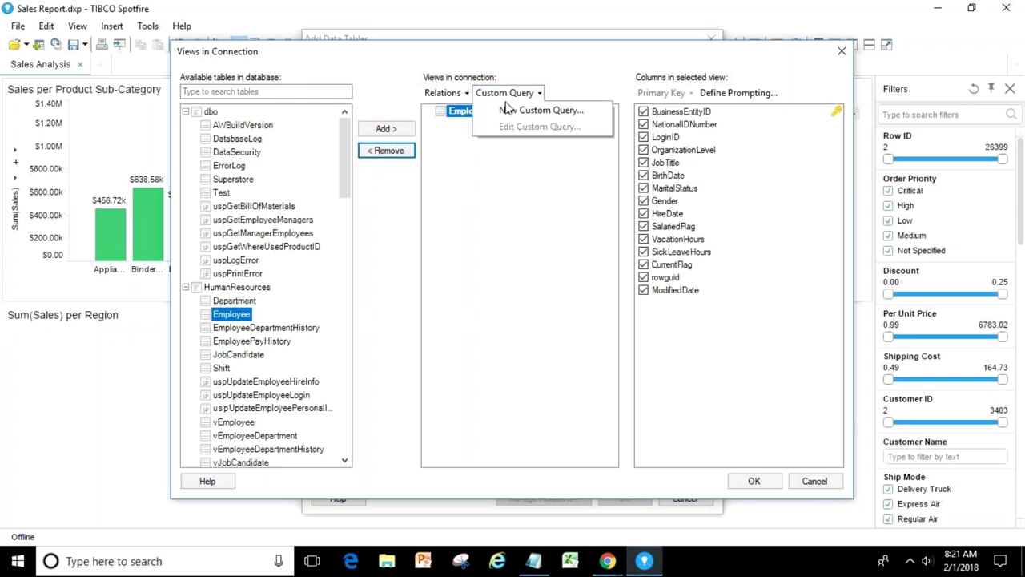
click(507, 109)
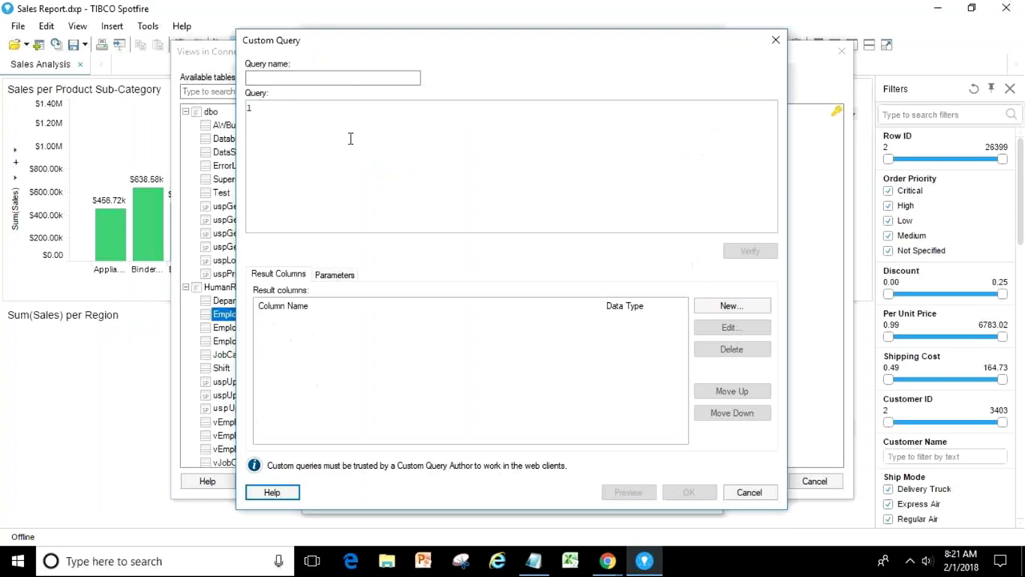
click(286, 128)
click(751, 495)
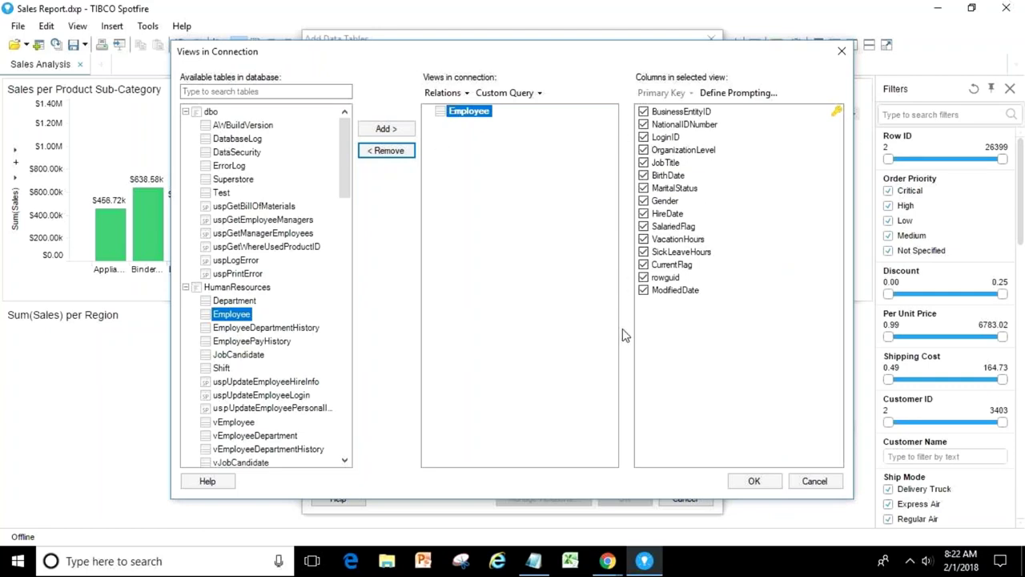
click(490, 93)
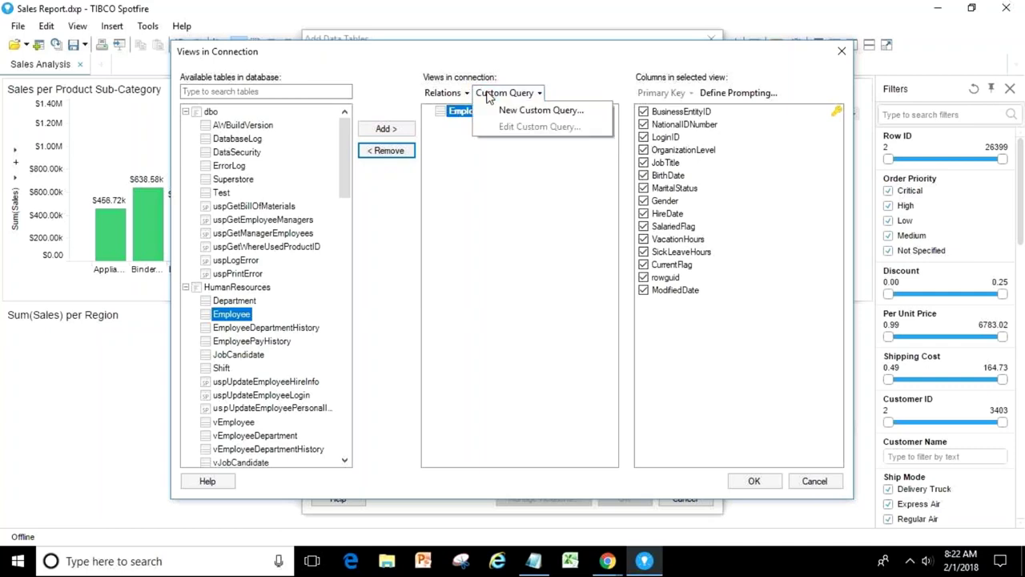
click(517, 112)
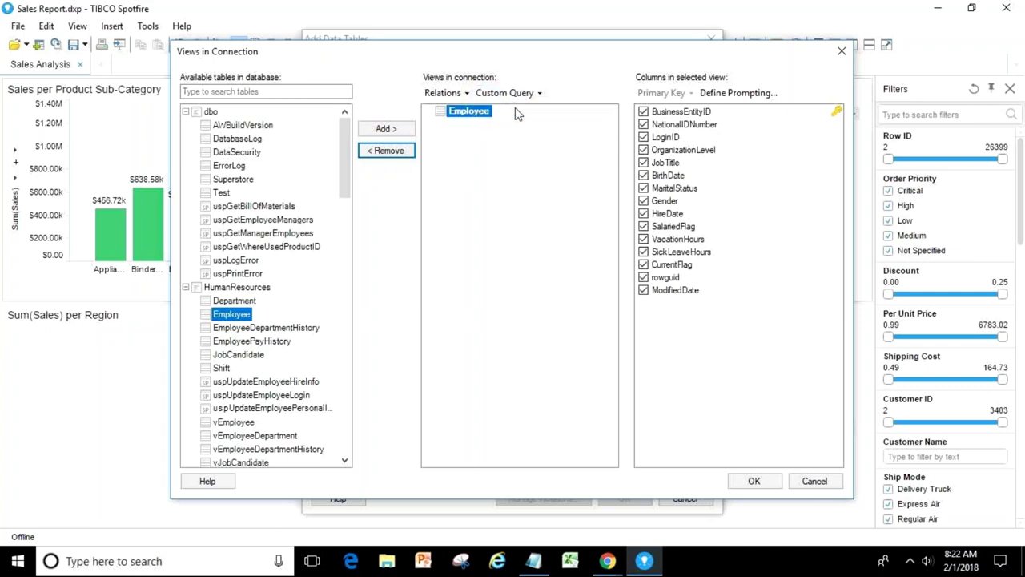
click(272, 78)
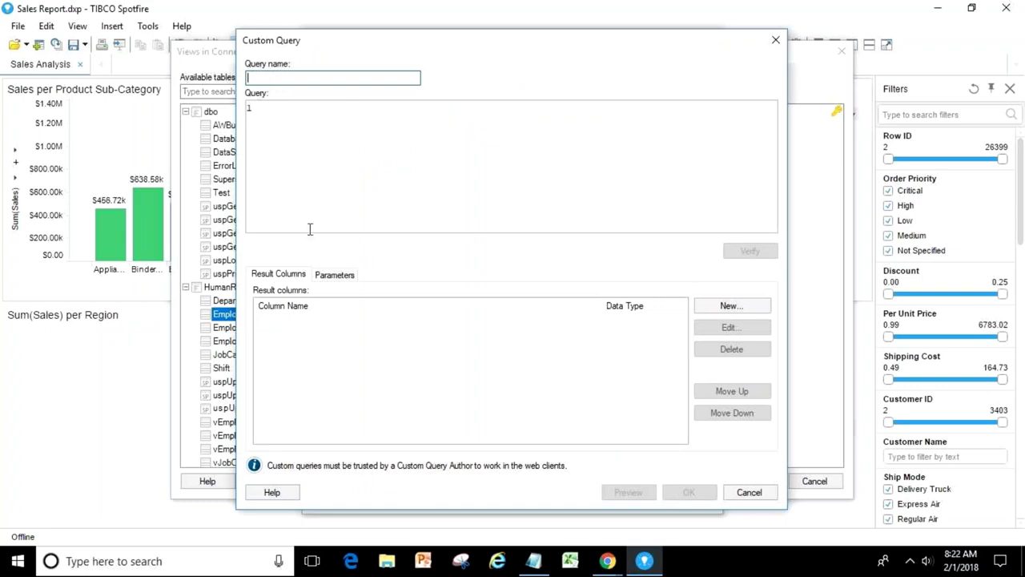
click(295, 125)
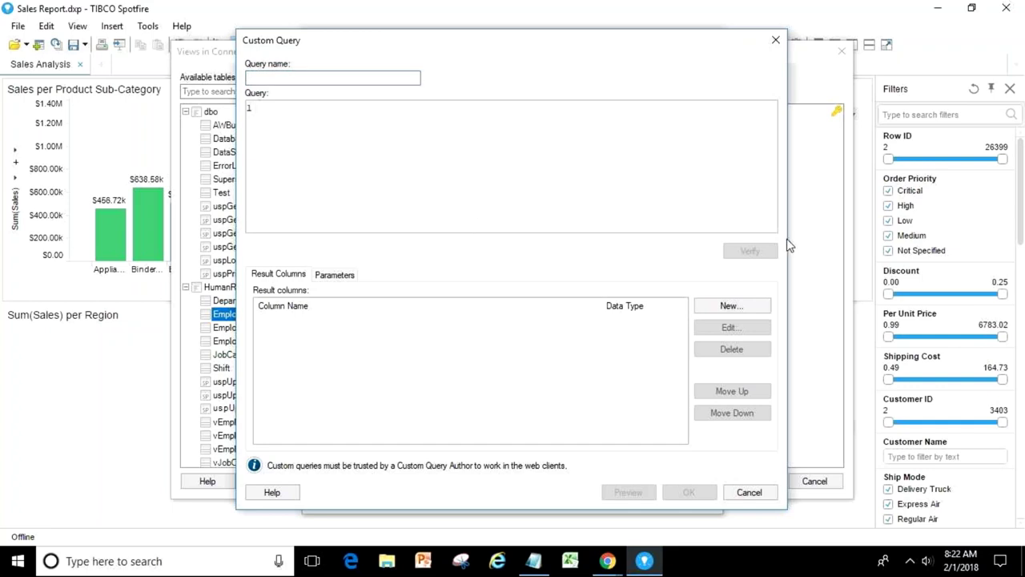
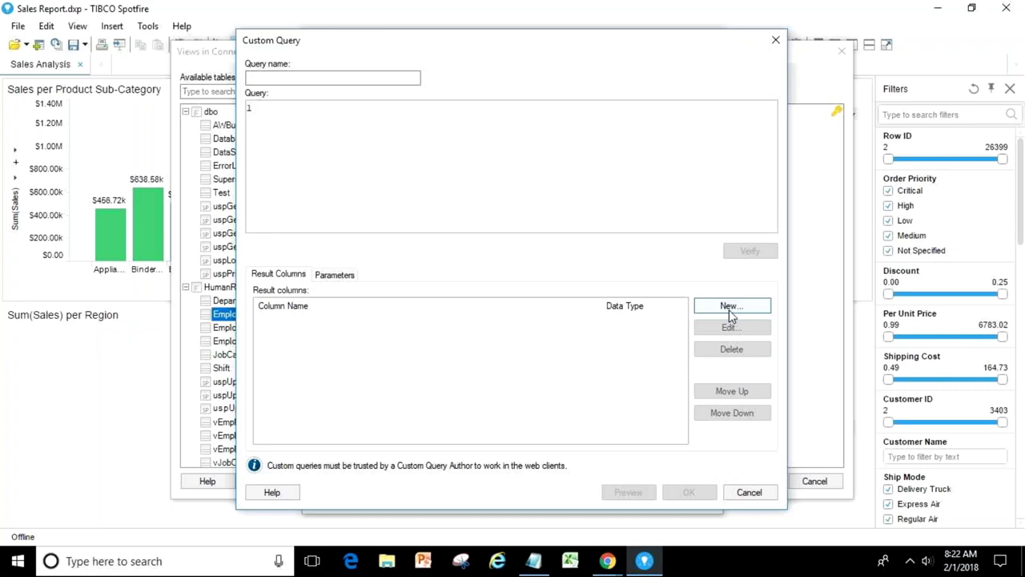
Drop the custom query, read the connection-views help, and confirm the Employee view
click(738, 490)
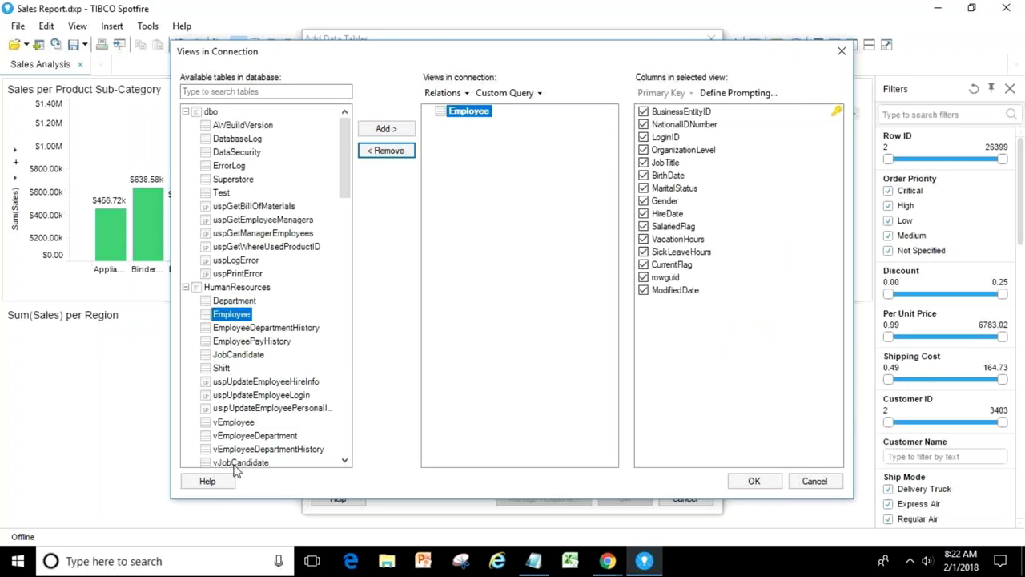
click(205, 483)
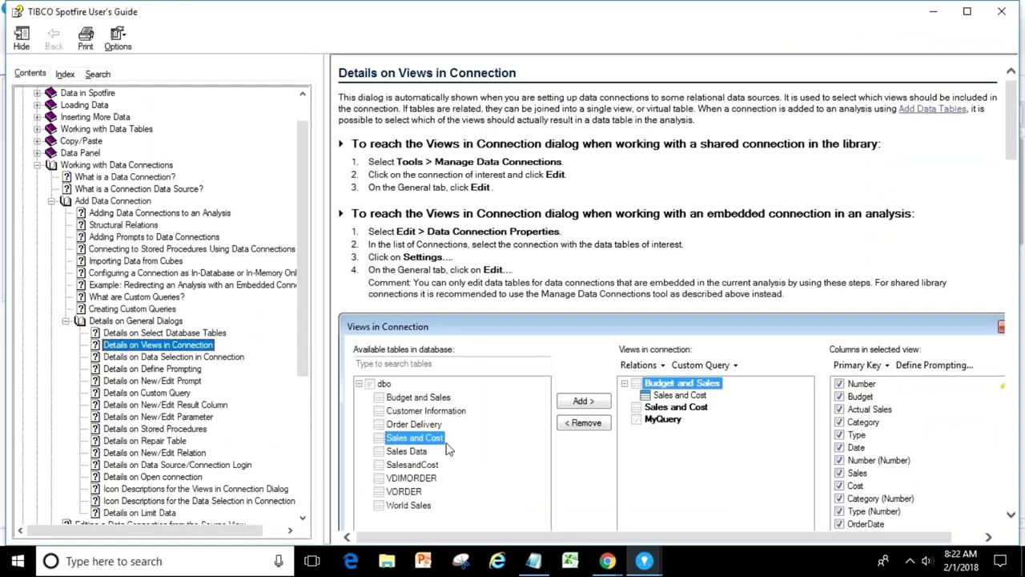
drag(1018, 141, 1018, 464)
click(1001, 14)
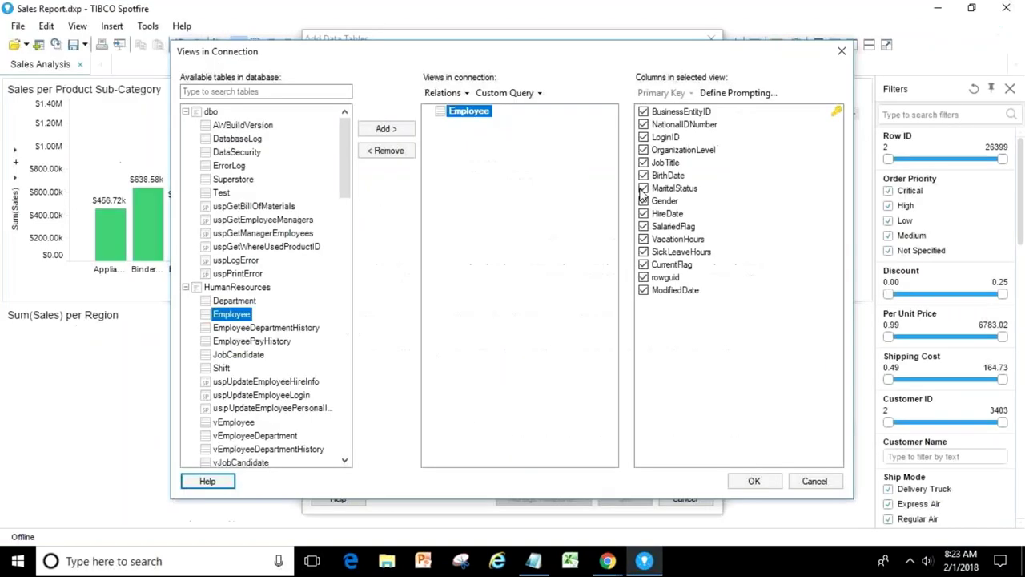
click(754, 481)
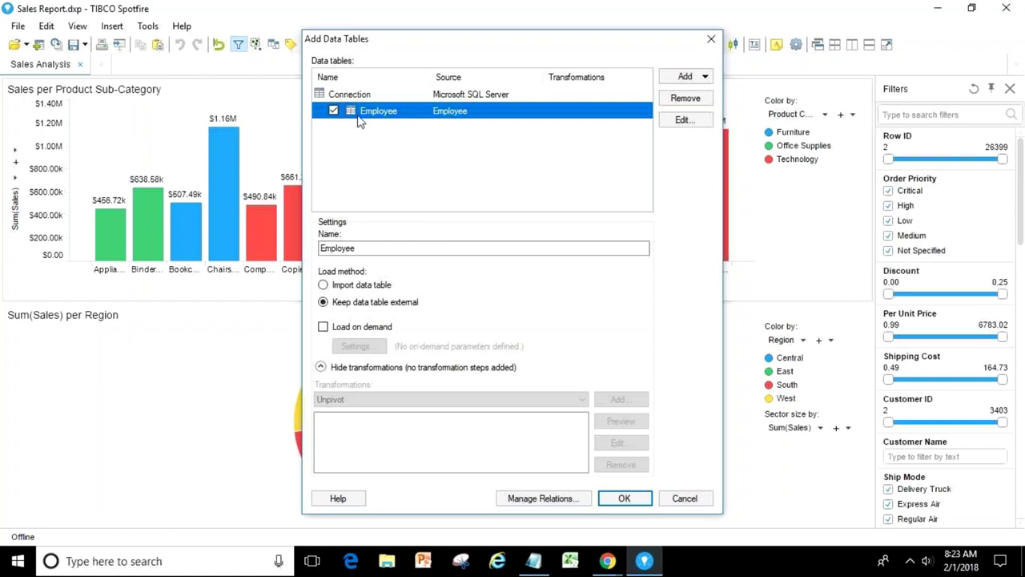
Rename the table to 'Employee Data' and add it to the analysis
click(374, 247)
text(Data)
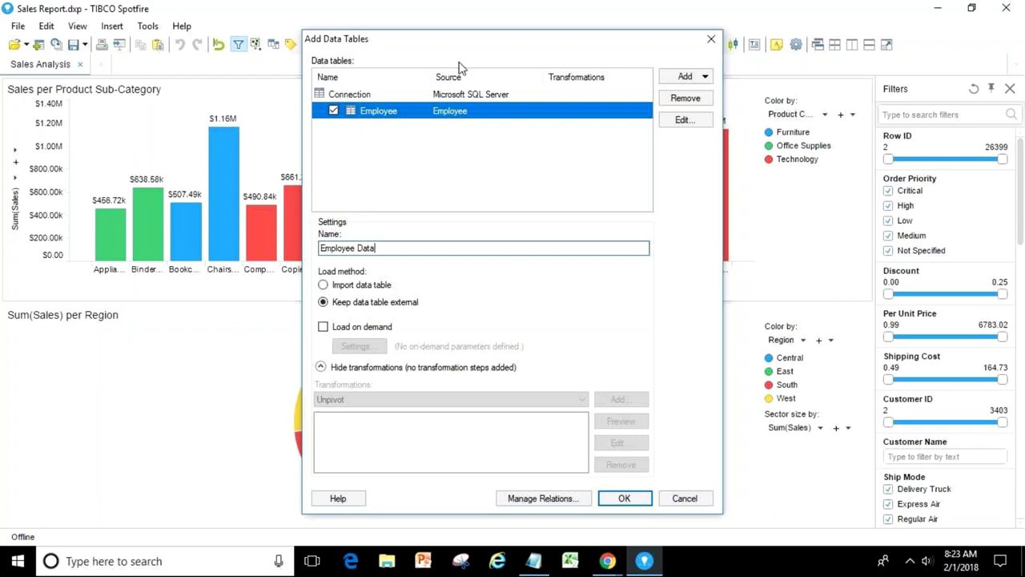
click(626, 498)
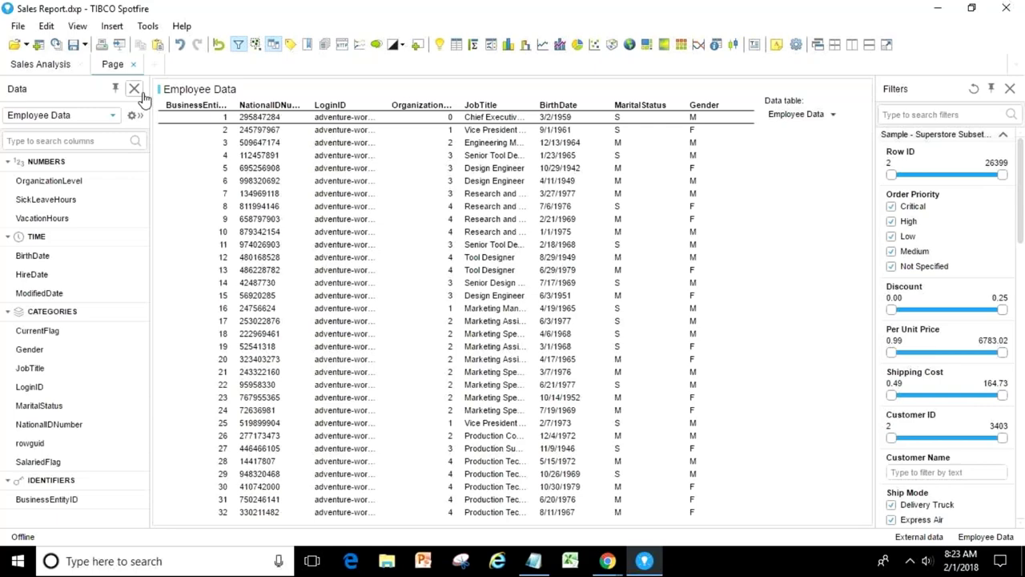
Close the Data panel and compare the Sales Analysis page with the Employee Data page
click(134, 89)
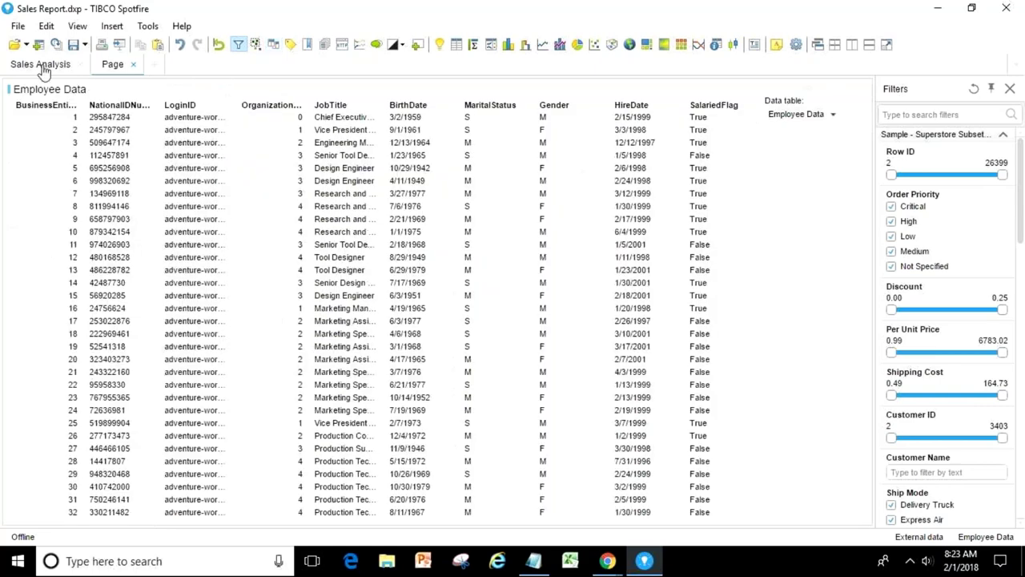
click(44, 69)
click(116, 67)
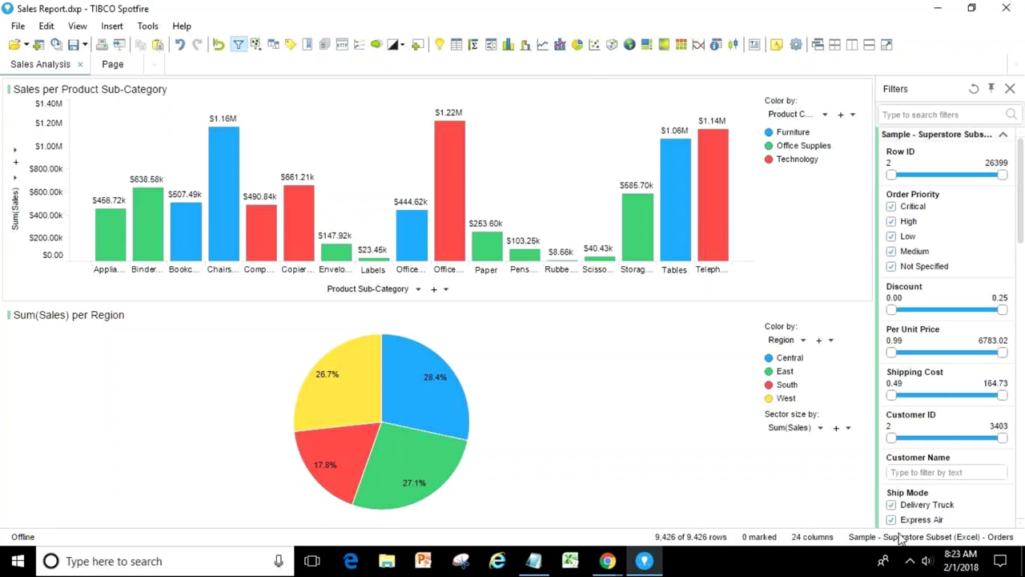
click(109, 64)
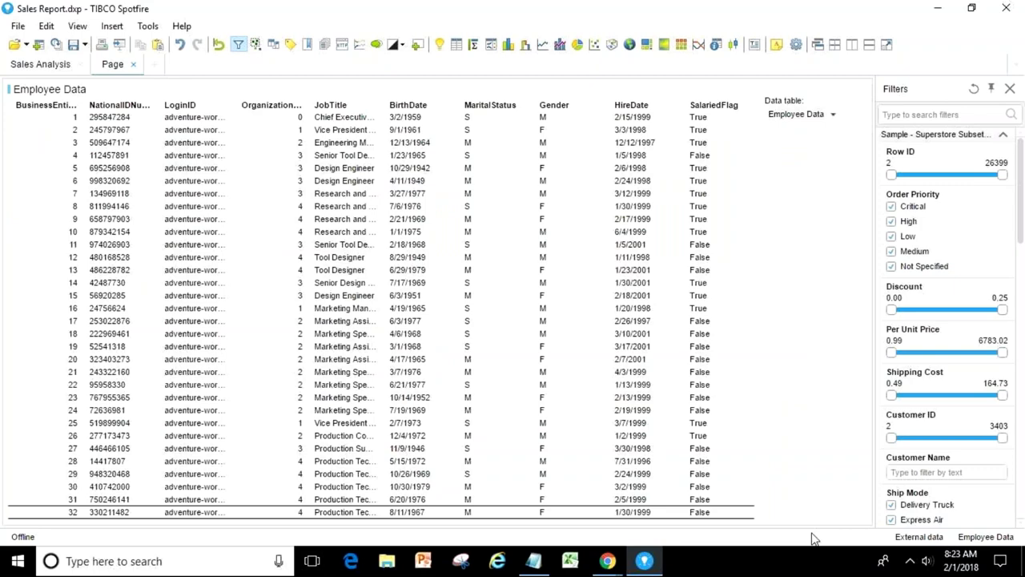
click(28, 71)
click(111, 66)
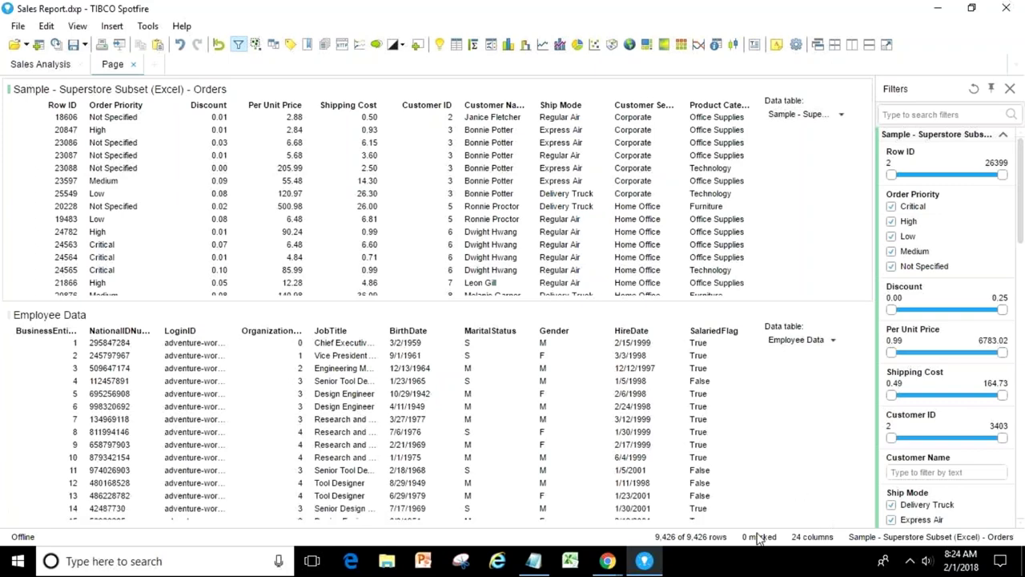
Stack the Orders table above the Employee Data table on the page
click(793, 385)
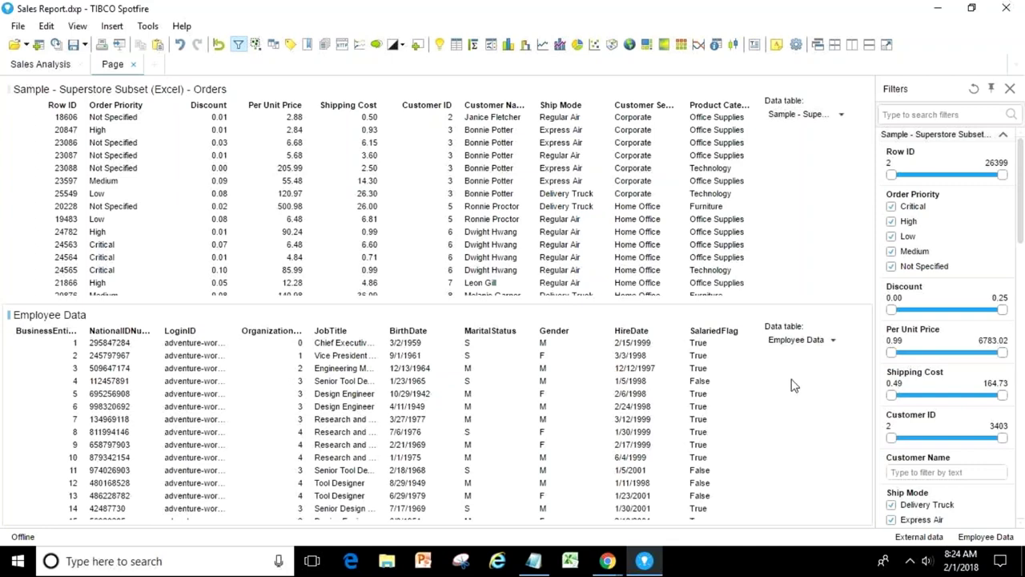
click(785, 191)
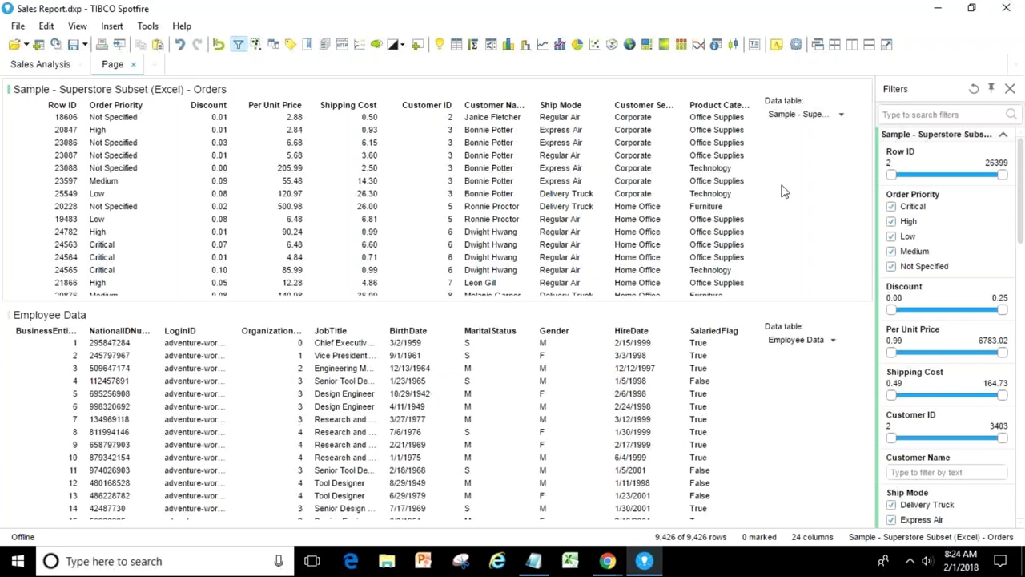
click(532, 561)
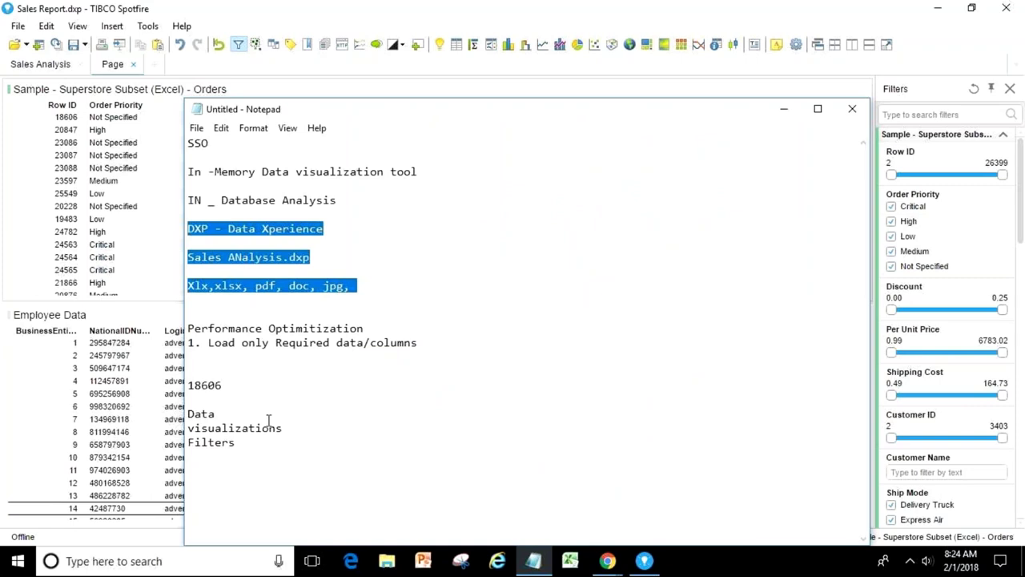
Replace the notes with the in-memory sources line and the database connections line
click(254, 446)
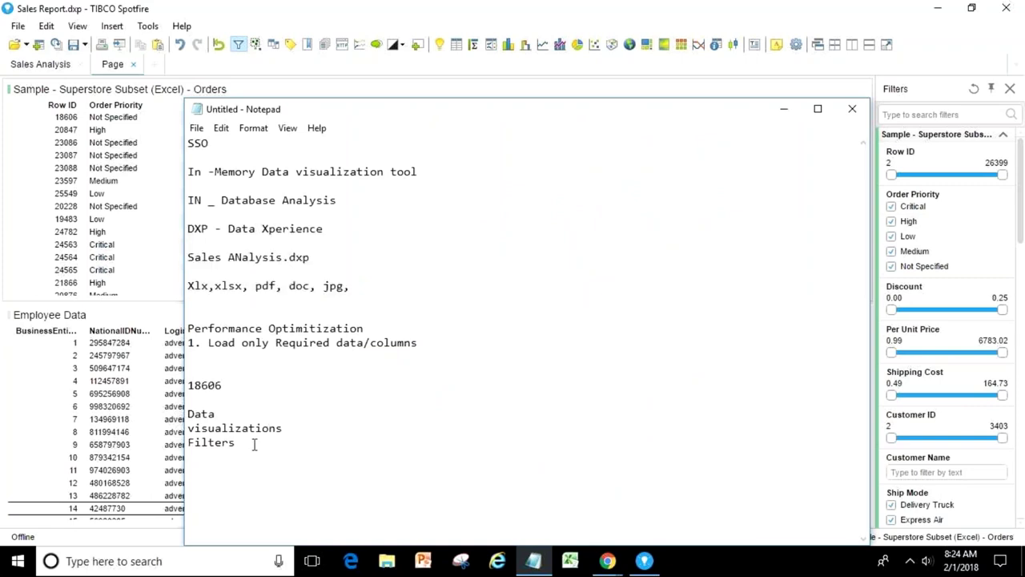
key(ctrl+a)
key(Delete)
text(Excel)
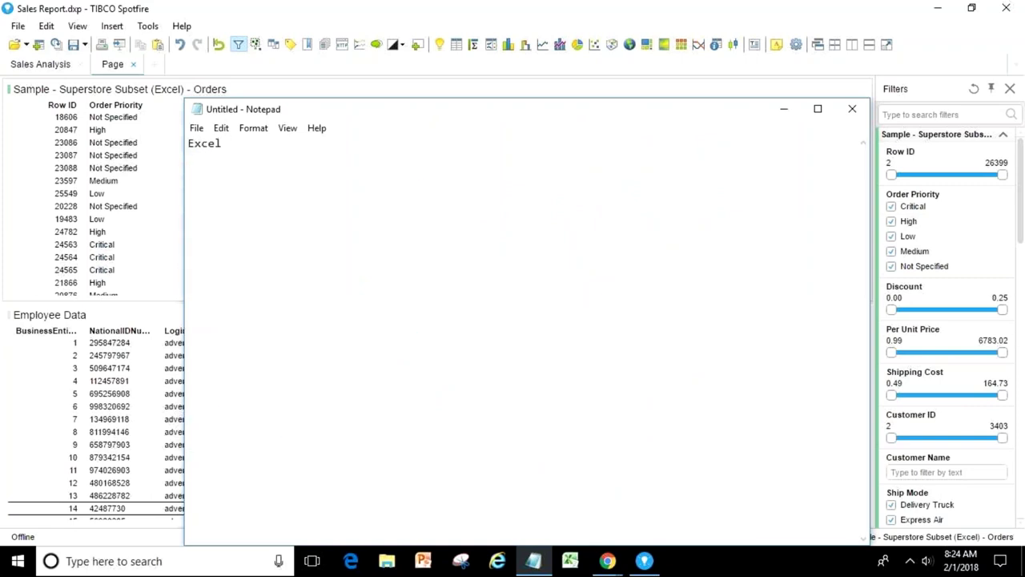
text(, csv, Information LInk)
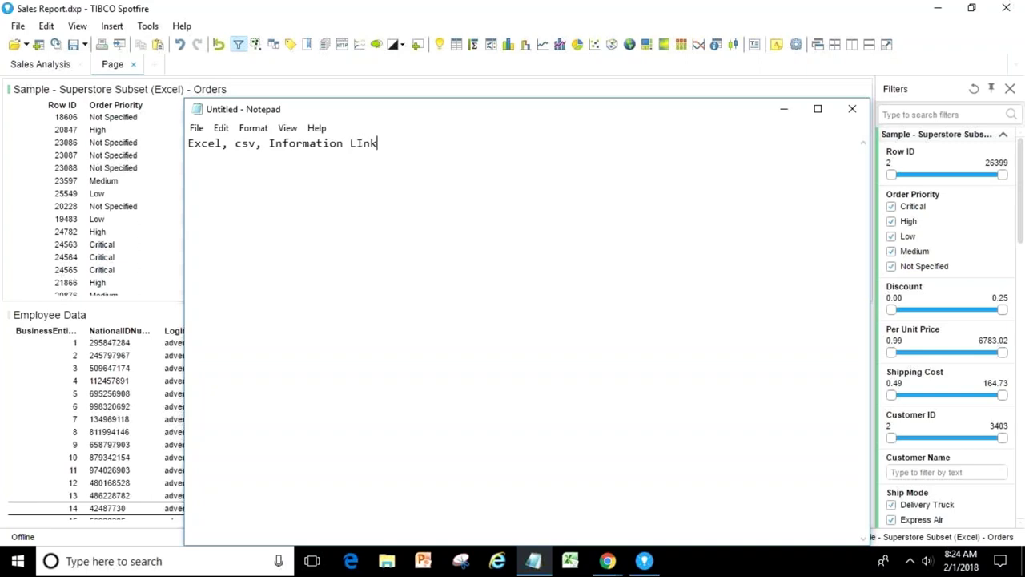
text(s,)
text(we)
text(b se)
text(rvic)
text(es)
text( --)
text(--- In )
text(Mem)
text(ory  )
text(Direc)
text(t Co)
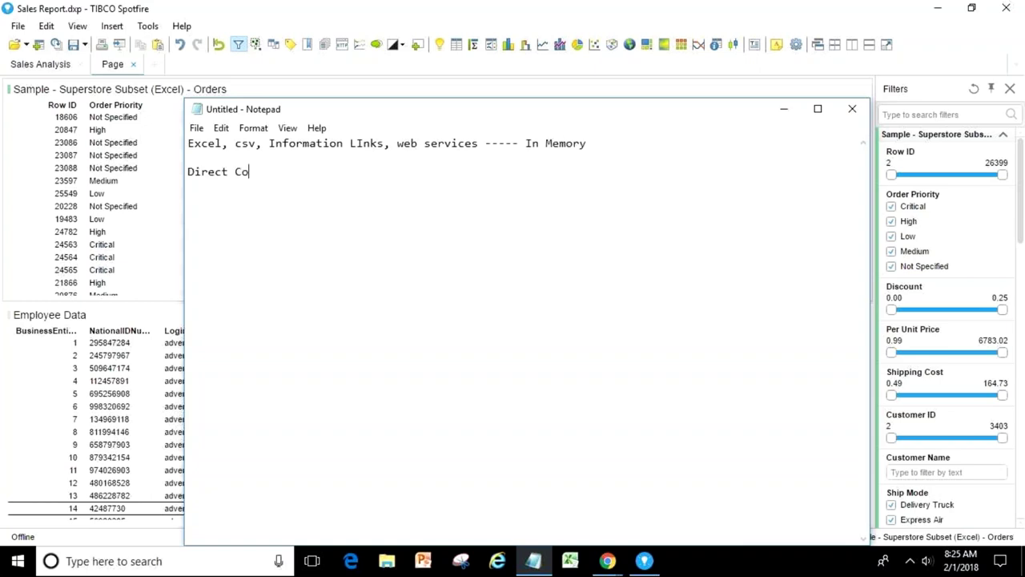
text(nnection to databases)
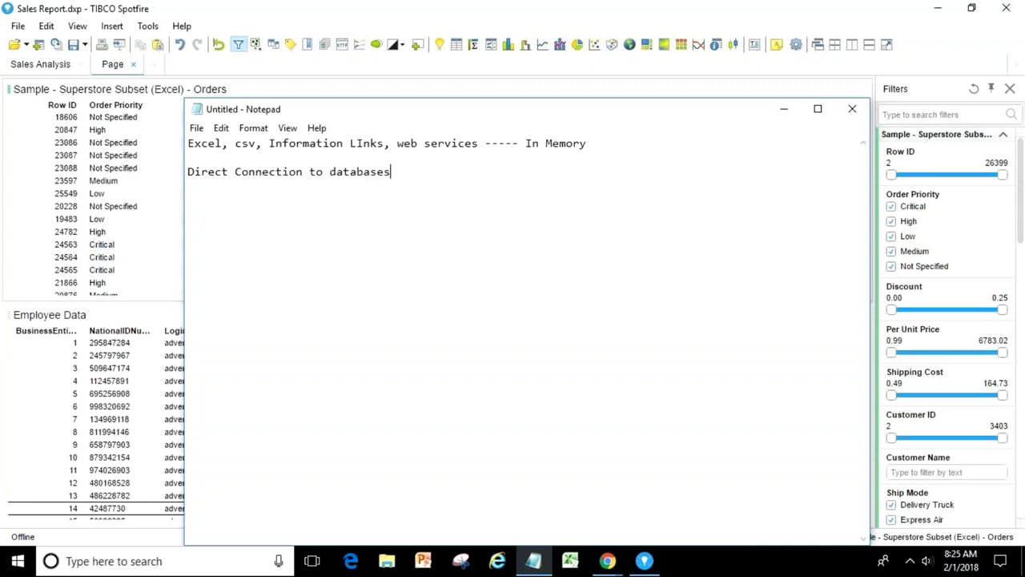
text( ----- In Databse c)
Fix the typo, end both lines with 'analysis', and return to Spotfire
key(BackSpace)
text(analysis)
click(617, 141)
text(ana)
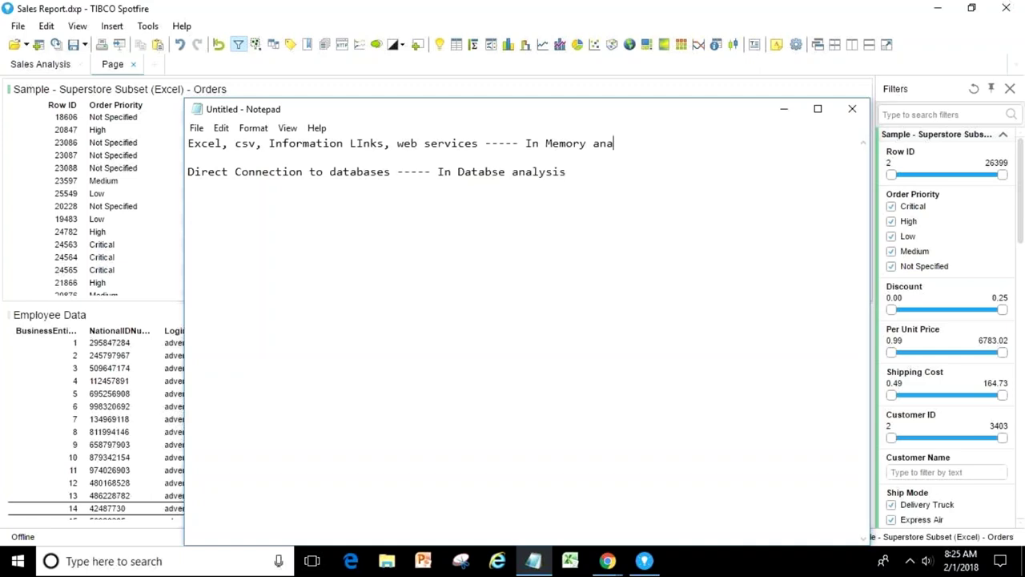
text(lysis)
click(537, 94)
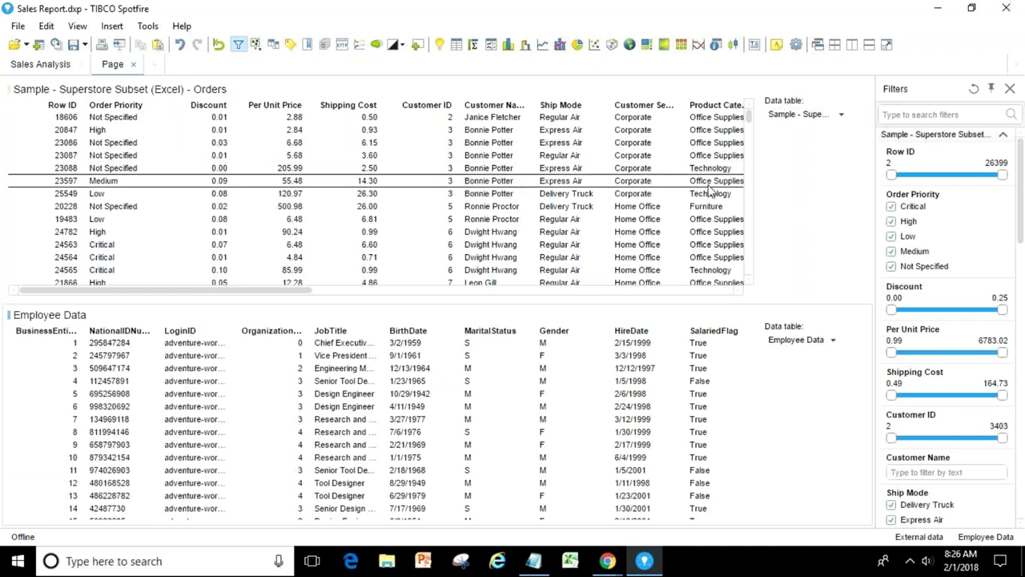
Insert 'text,' after csv in the notes' in-memory sources line, then return to Spotfire
click(765, 195)
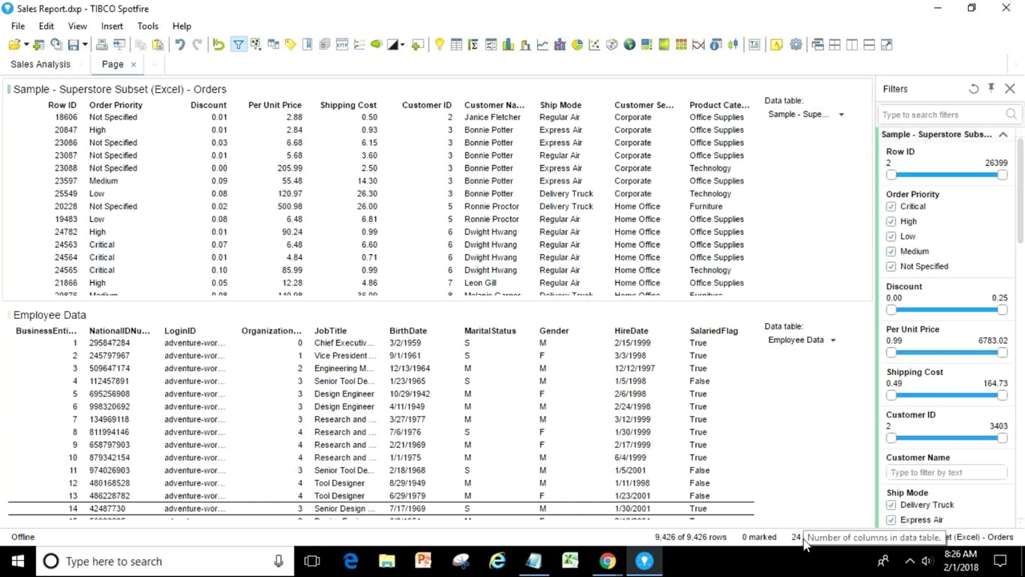
click(534, 561)
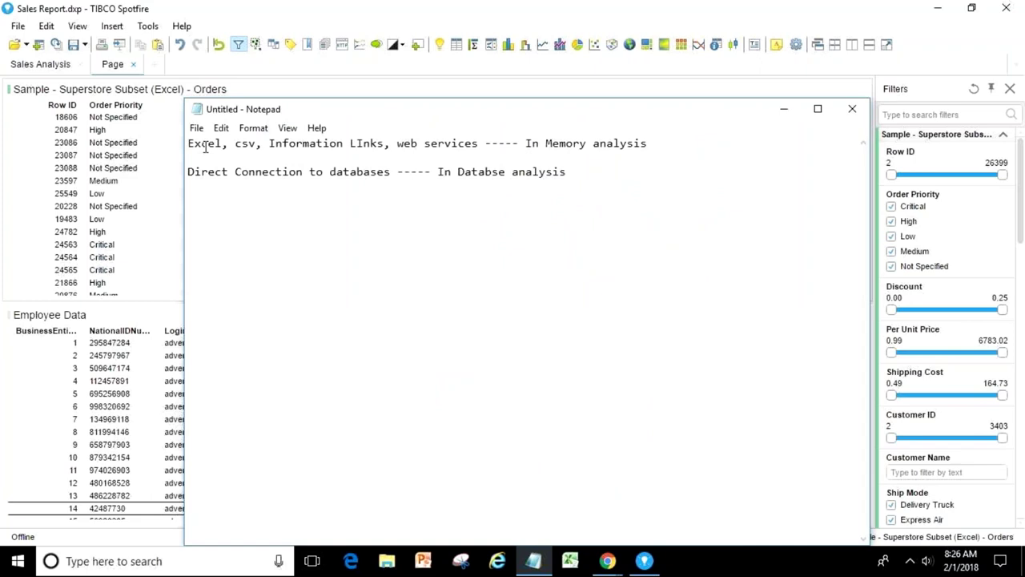
click(265, 145)
text(text,)
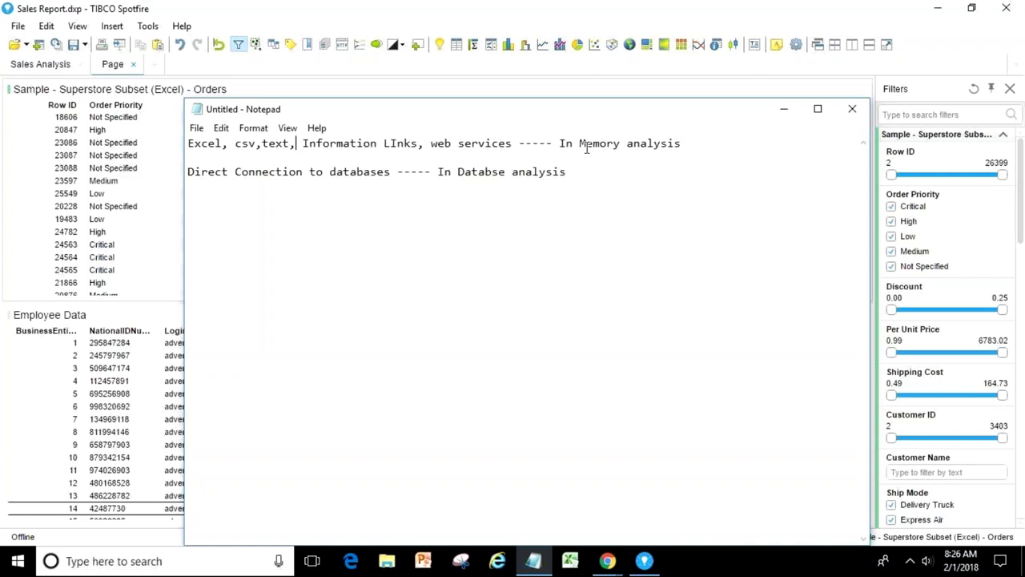
click(607, 86)
click(289, 367)
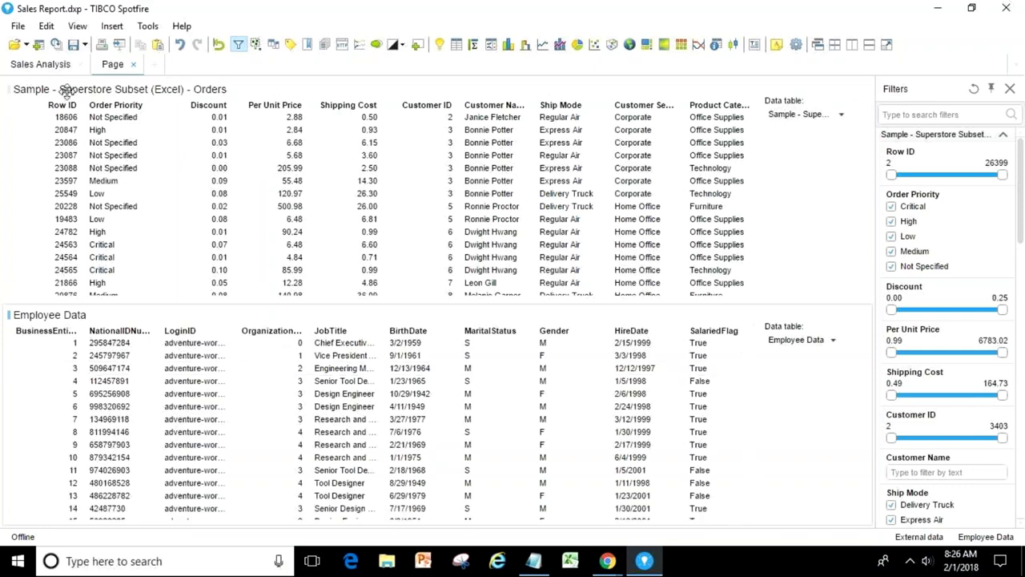
Compare the two tables and scroll Employee Data down to its last rows, 278–290
click(352, 356)
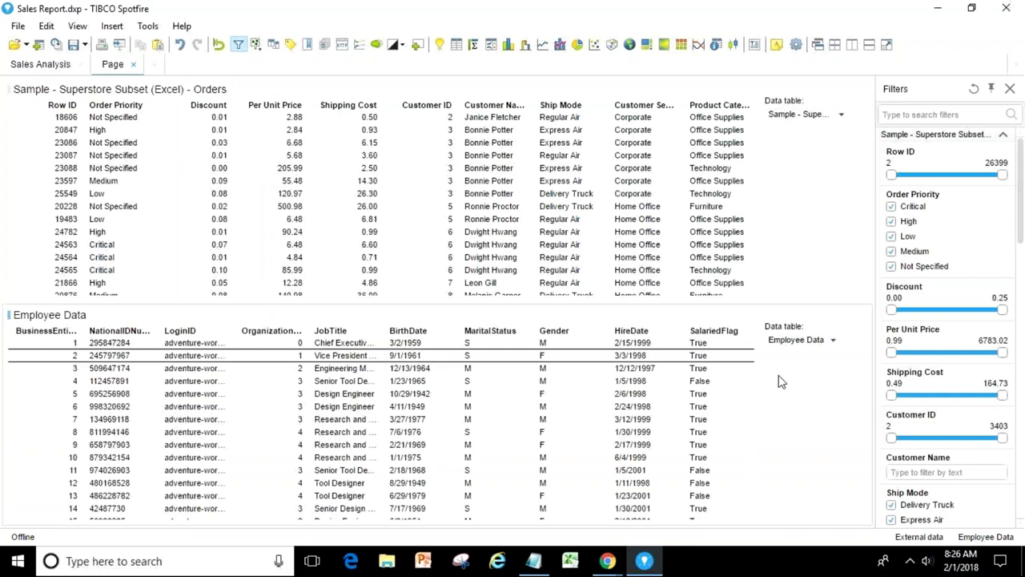
click(451, 394)
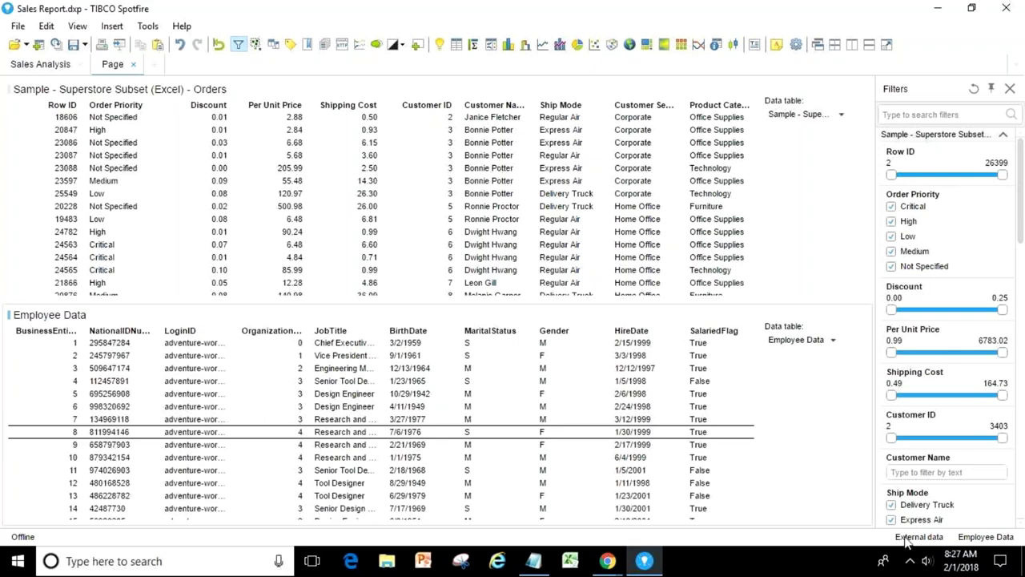
click(787, 174)
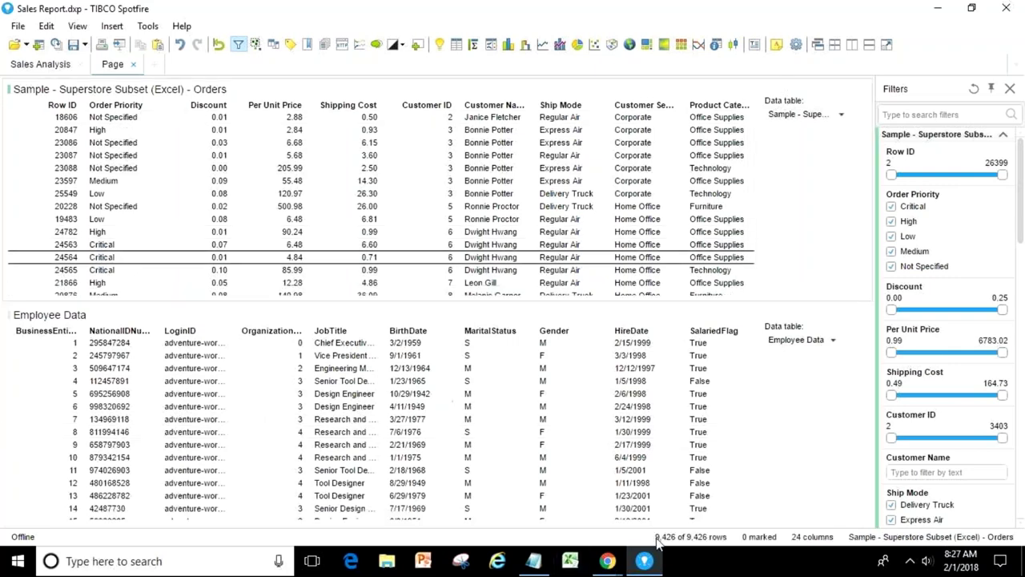
click(798, 396)
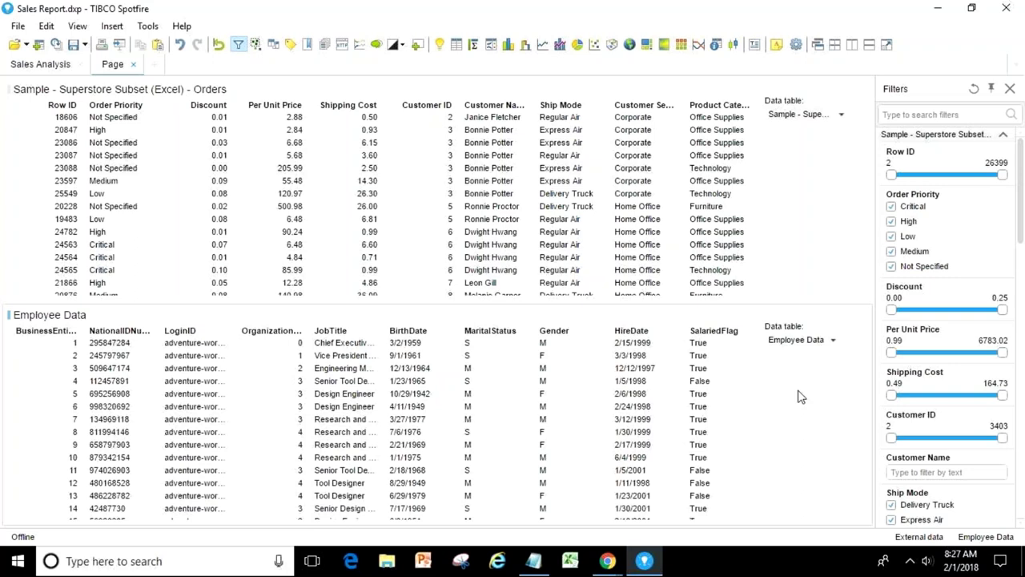
click(782, 232)
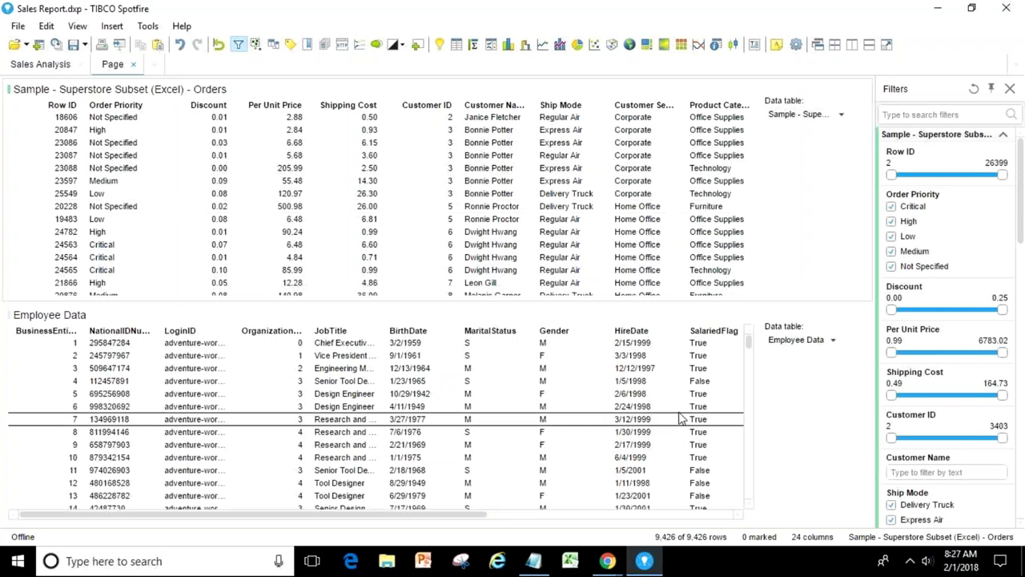
click(767, 405)
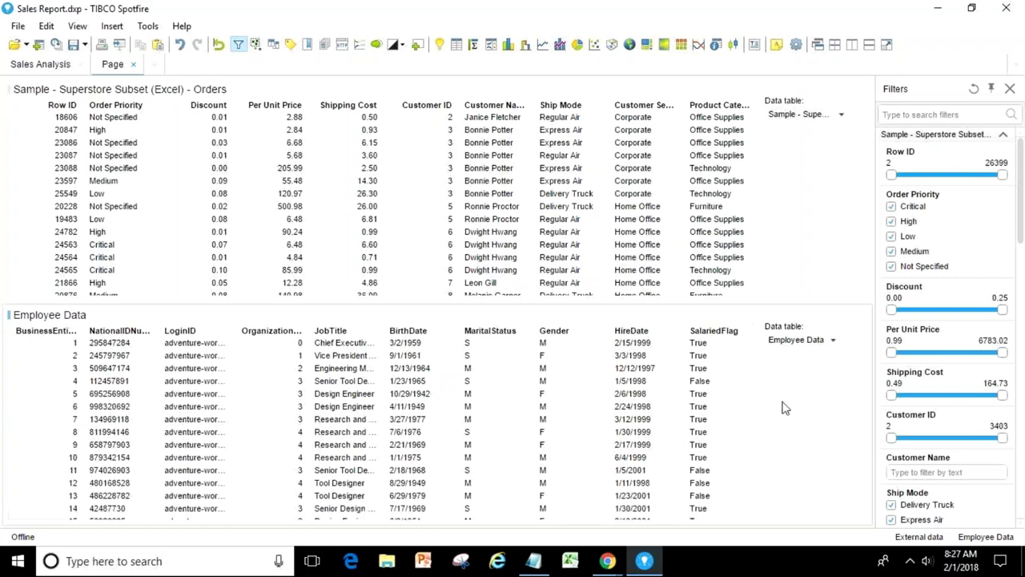
click(789, 294)
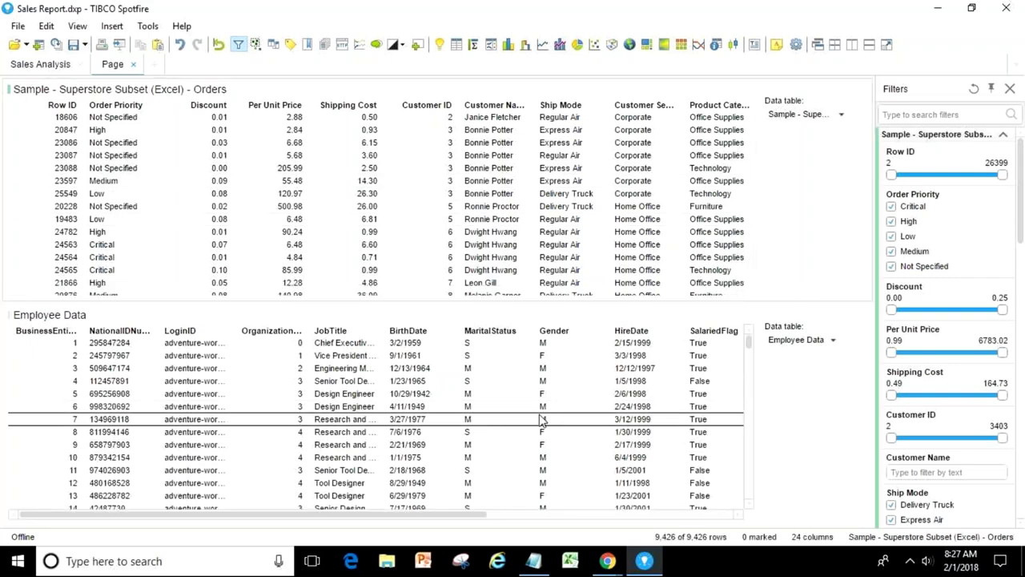
click(840, 414)
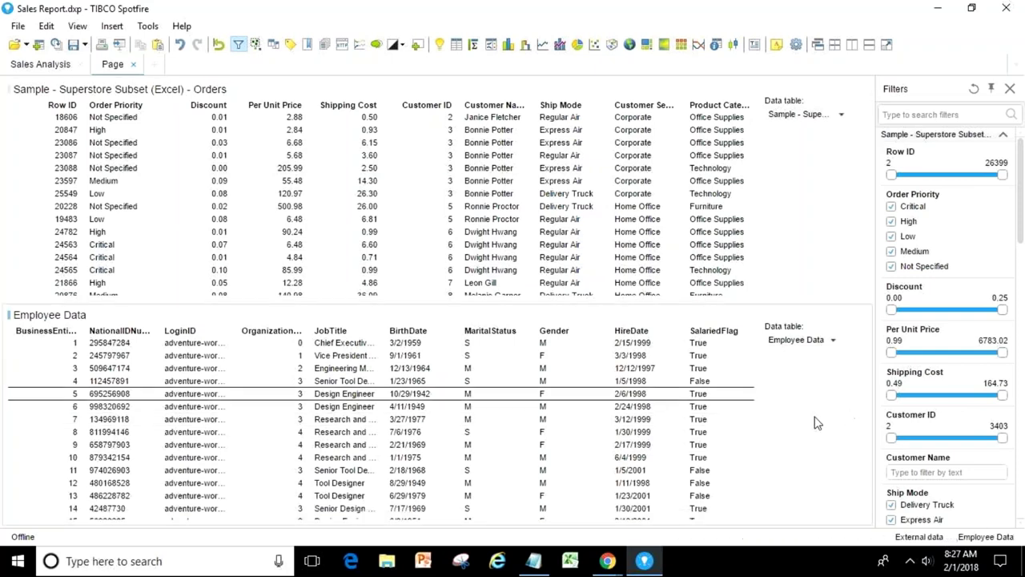
click(790, 233)
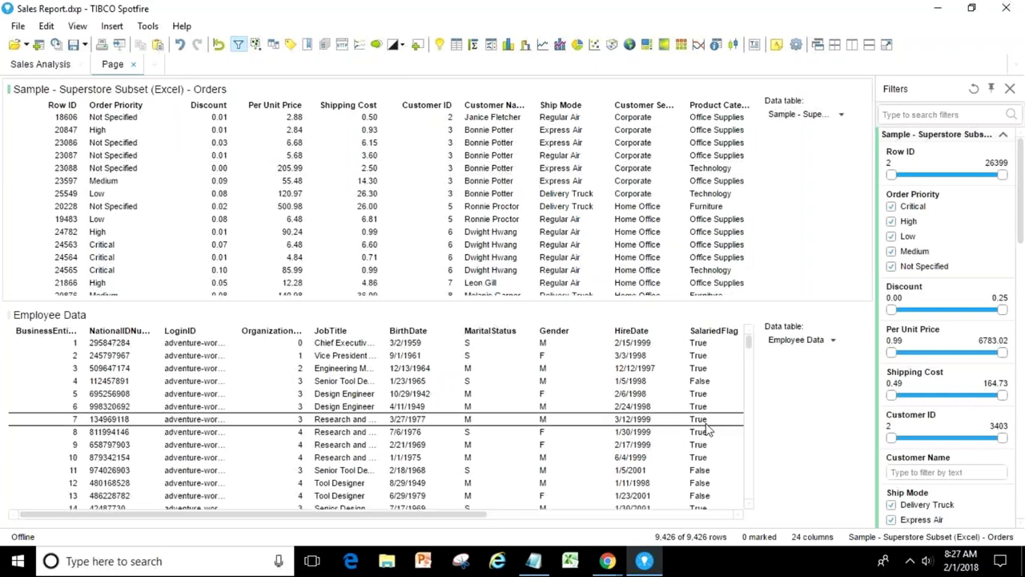
click(765, 417)
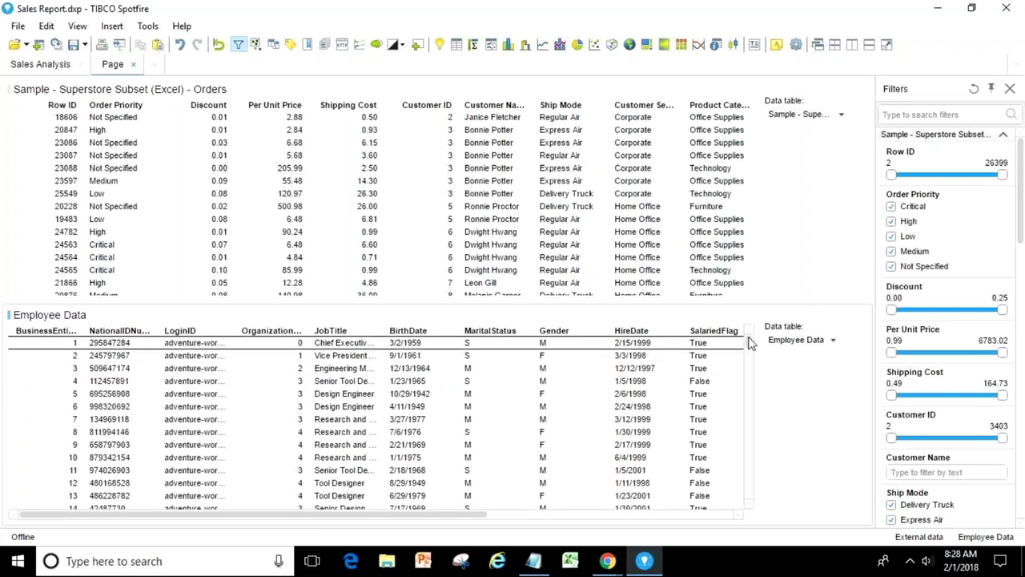
drag(751, 343, 748, 499)
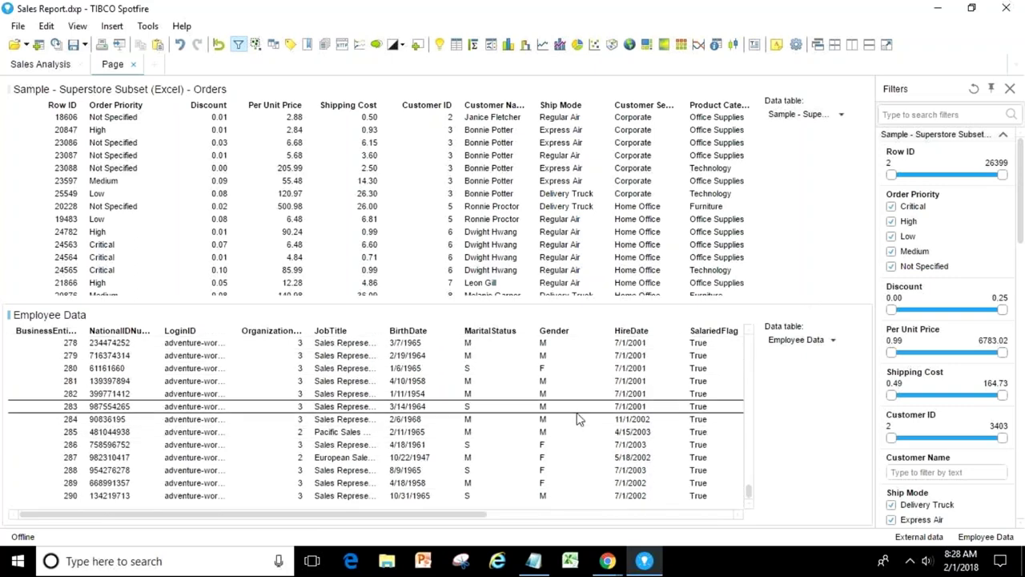
Append ', 10000 are shown in Spotfire' to the notes' database line
click(533, 561)
click(599, 174)
text(,)
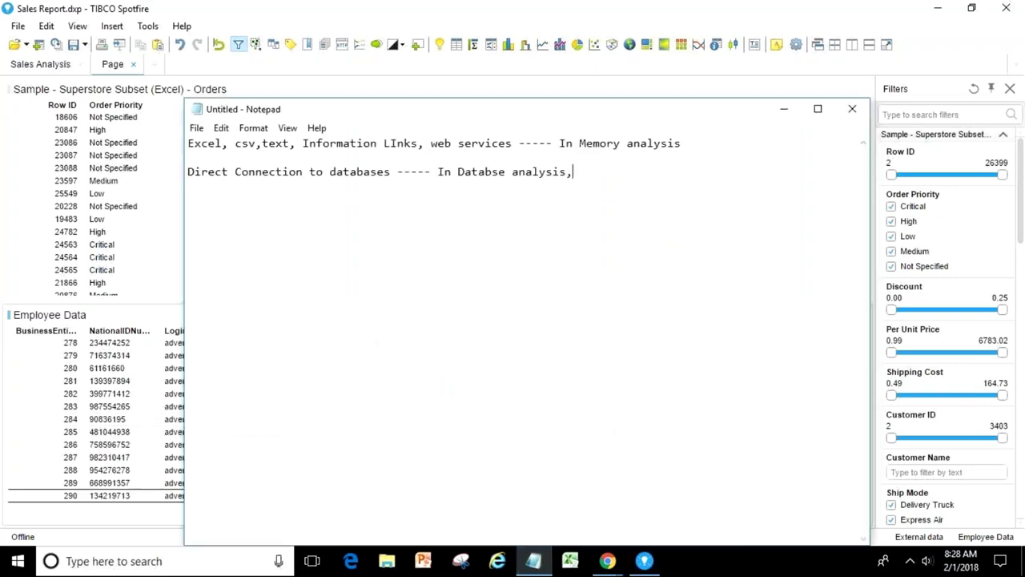
text( 10000 are shown in Spotfire)
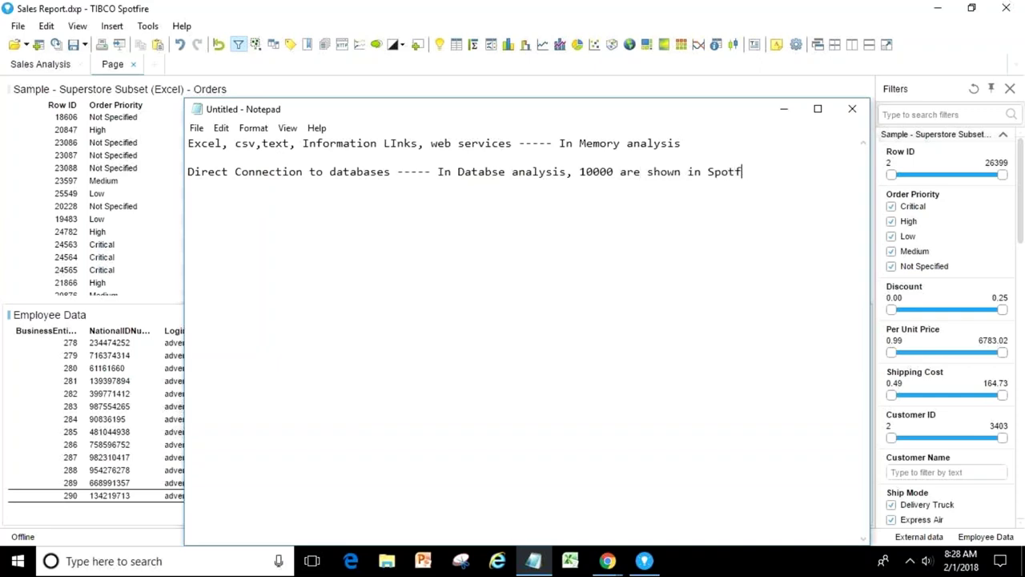
Insert 'only' before 10000 in the database line
click(579, 171)
text(only)
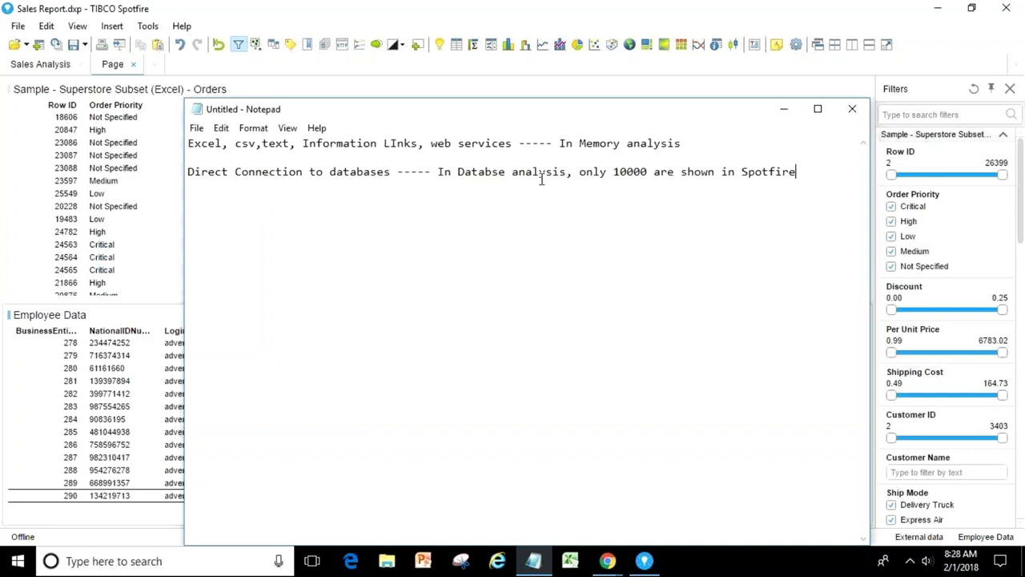
Compare the Orders and Employee Data tables, then add a blank Page (2)
click(595, 85)
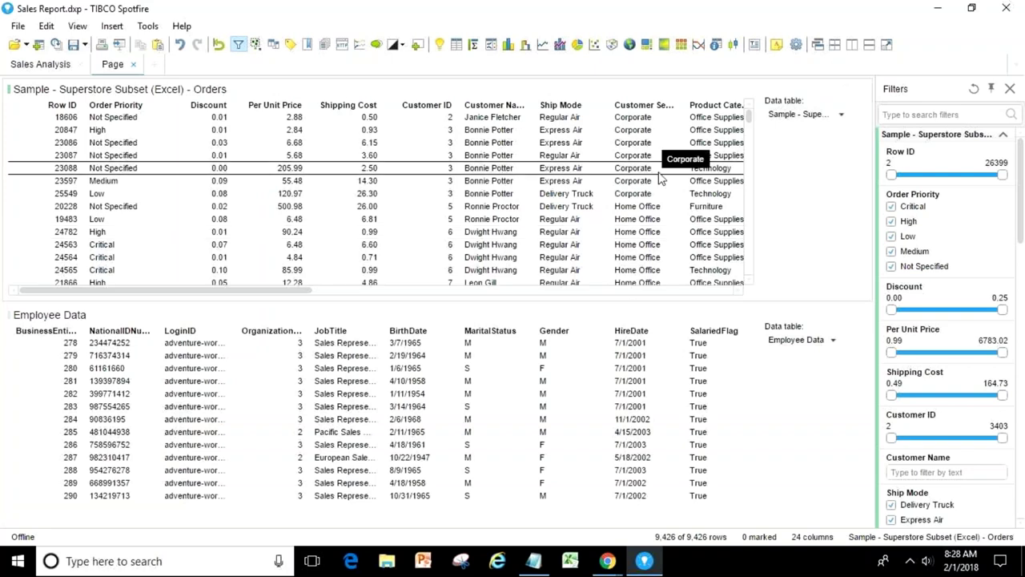
click(784, 400)
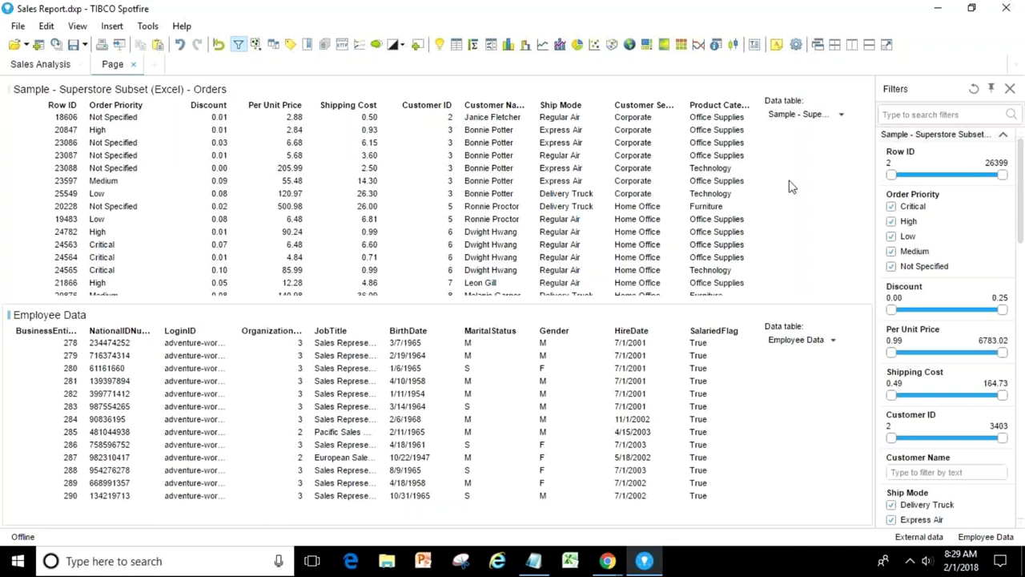
click(784, 228)
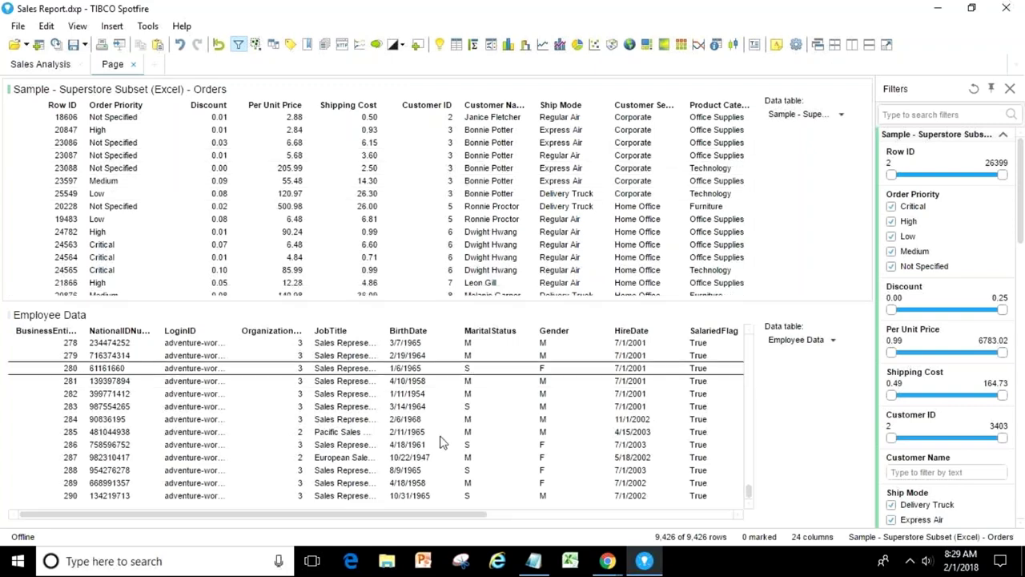
click(756, 421)
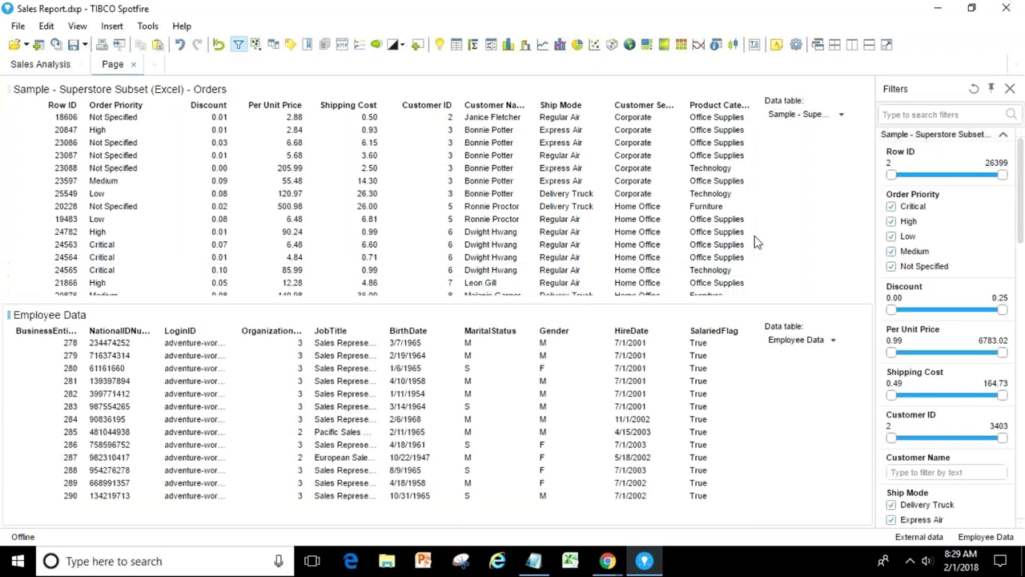
click(804, 232)
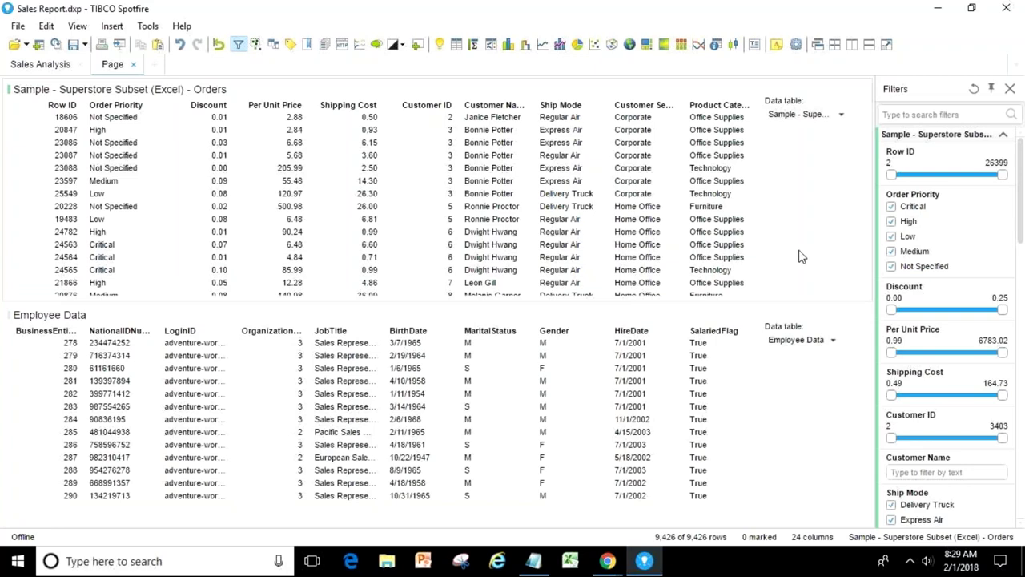
click(796, 399)
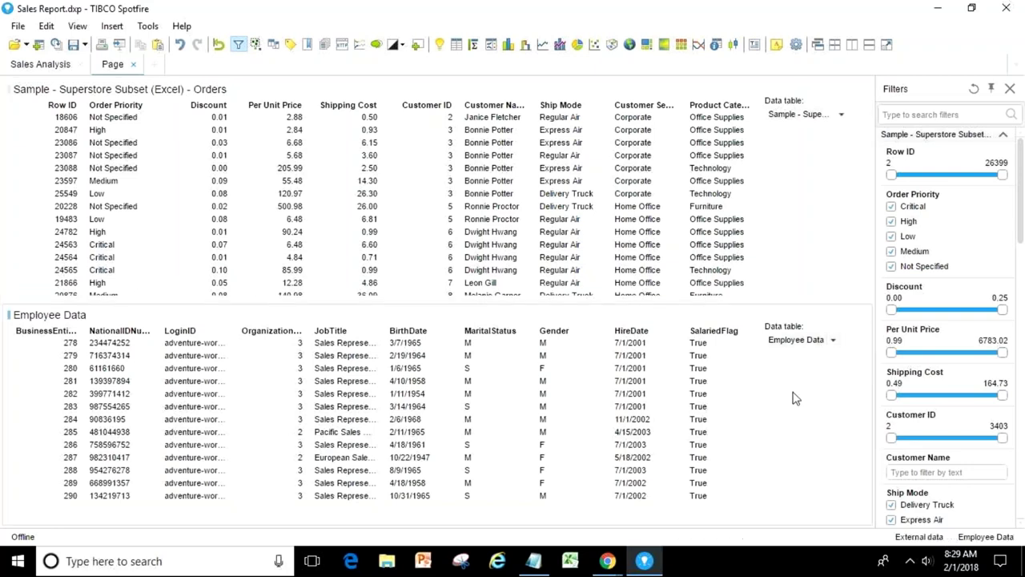
click(782, 227)
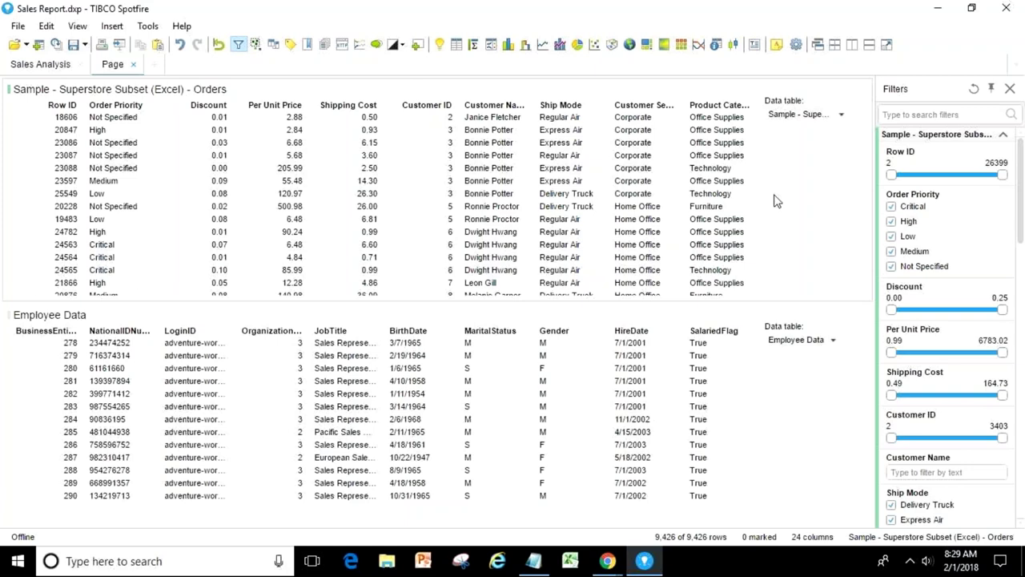
click(814, 402)
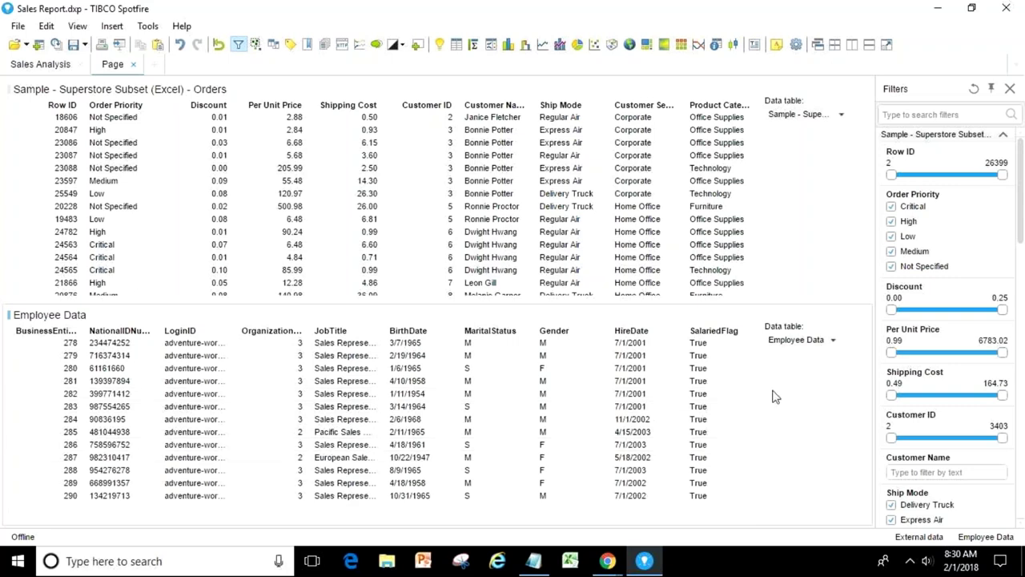
click(771, 214)
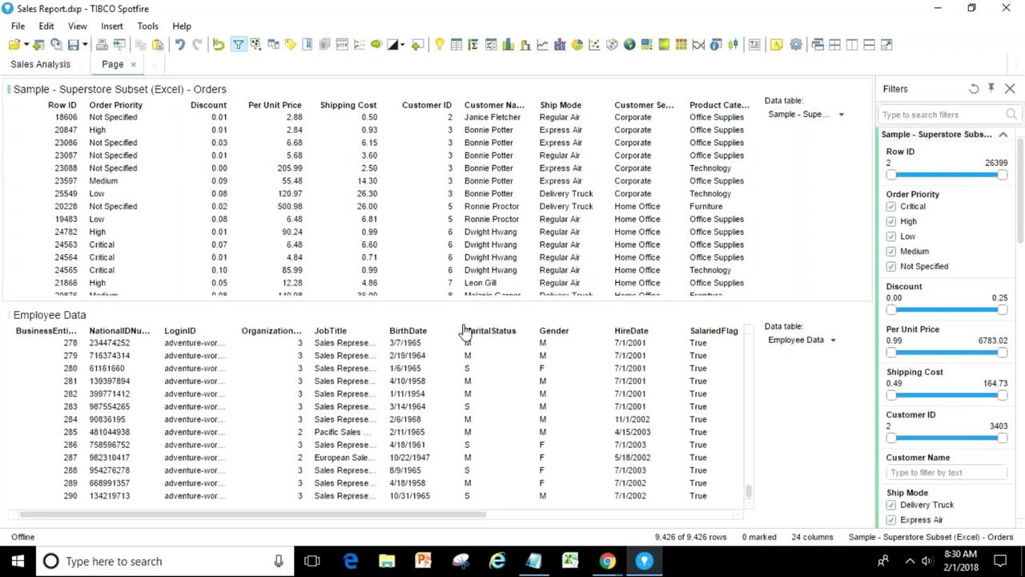
click(774, 415)
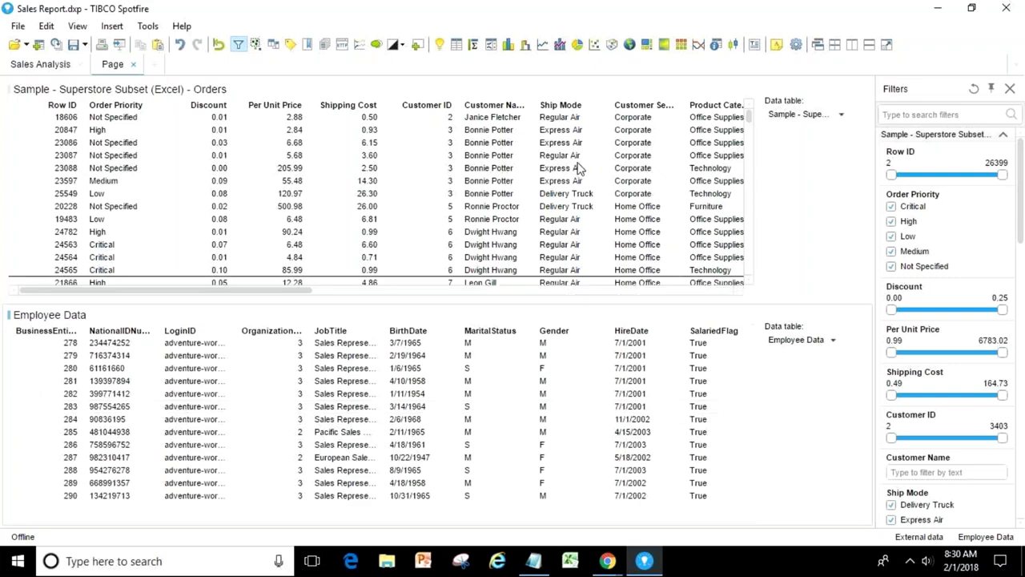
click(156, 66)
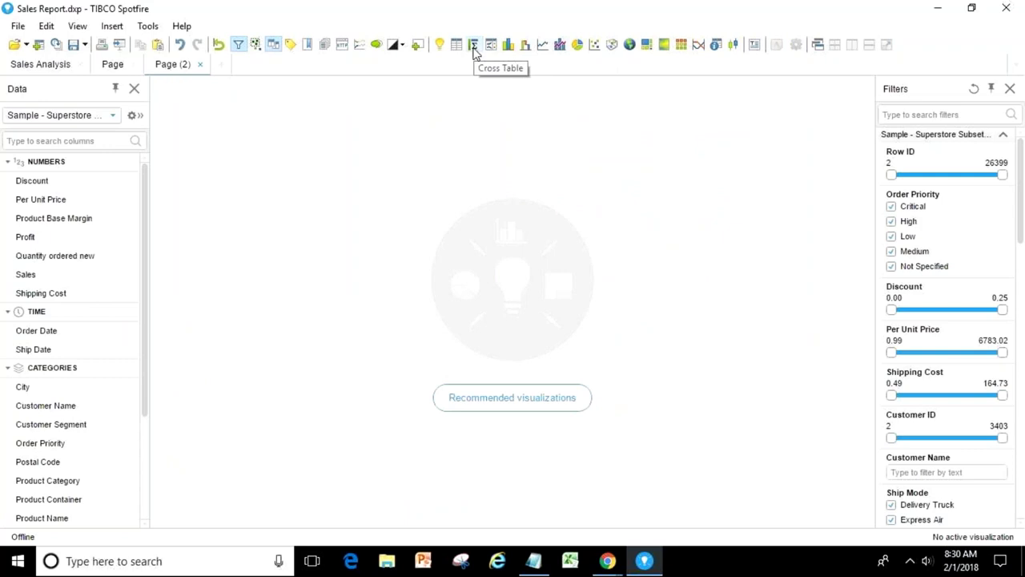
Insert a cross table on the new page showing the Employee Data table
click(474, 45)
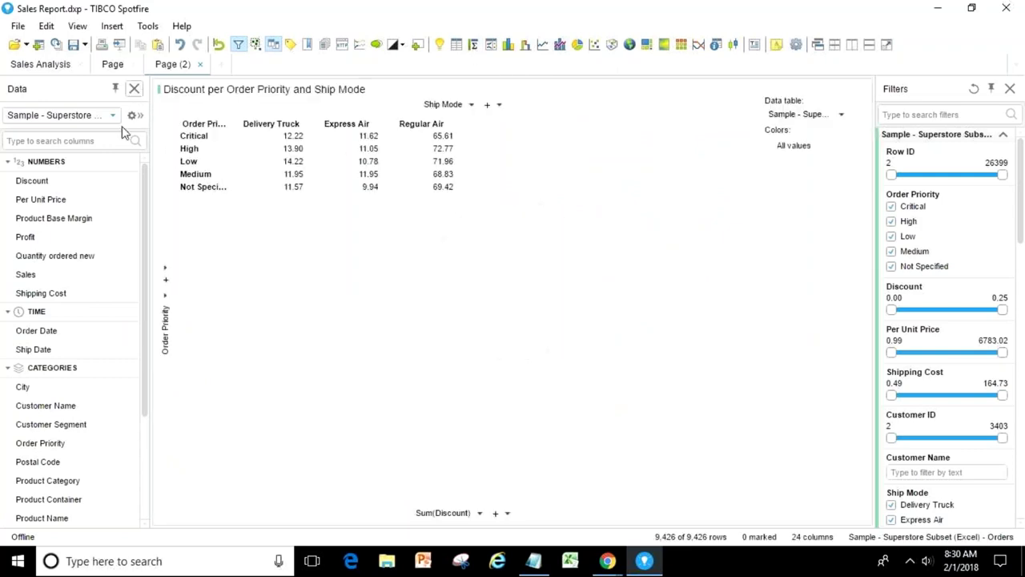
click(134, 89)
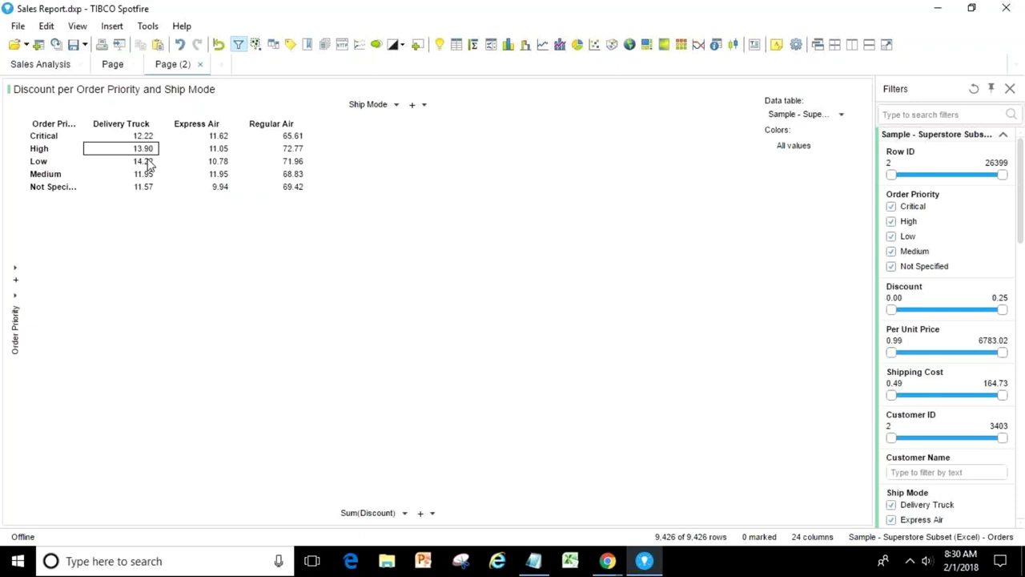
click(840, 114)
click(840, 147)
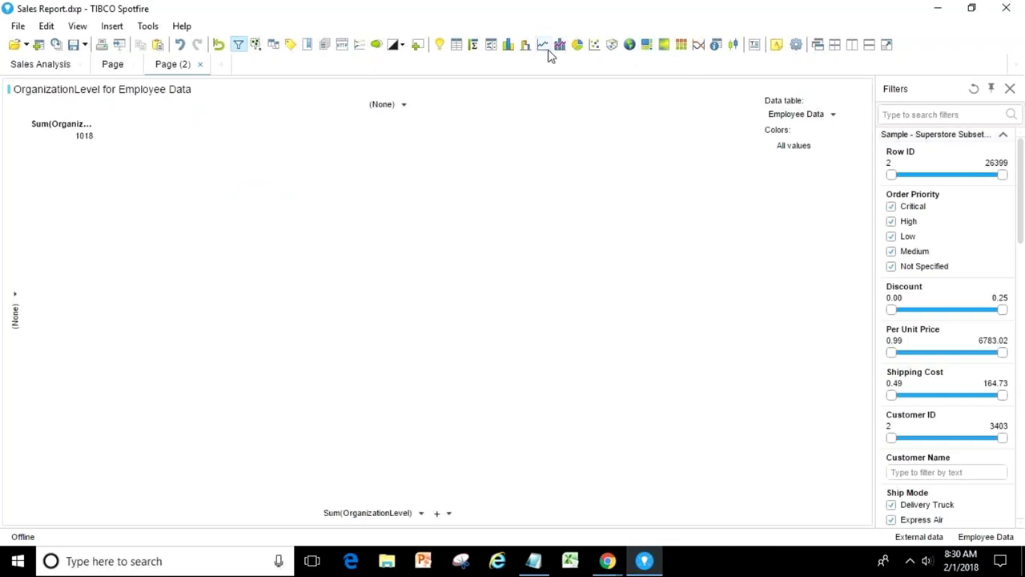
Add a summary statistics table and set its data table to Employee Data
click(715, 45)
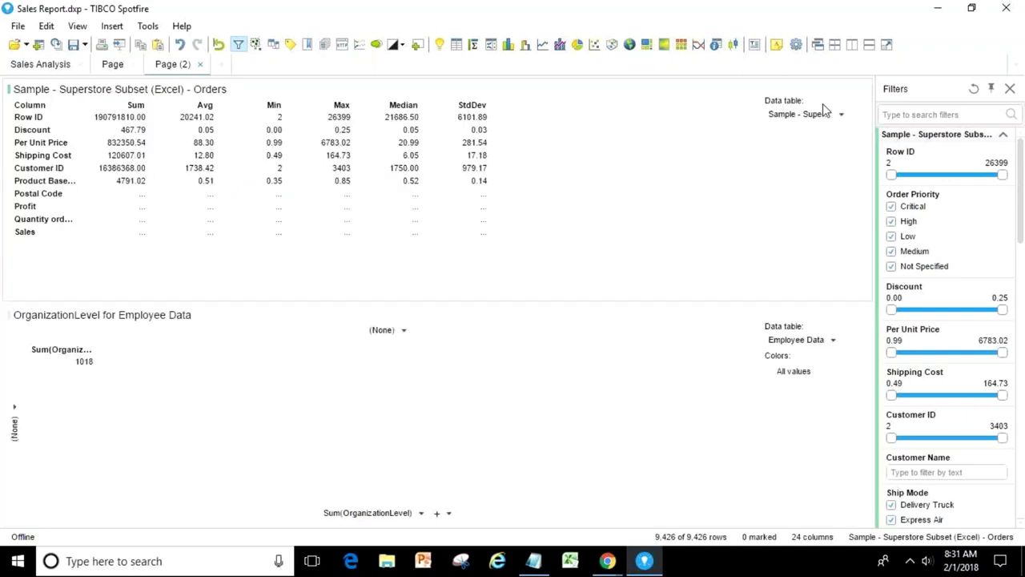
click(841, 115)
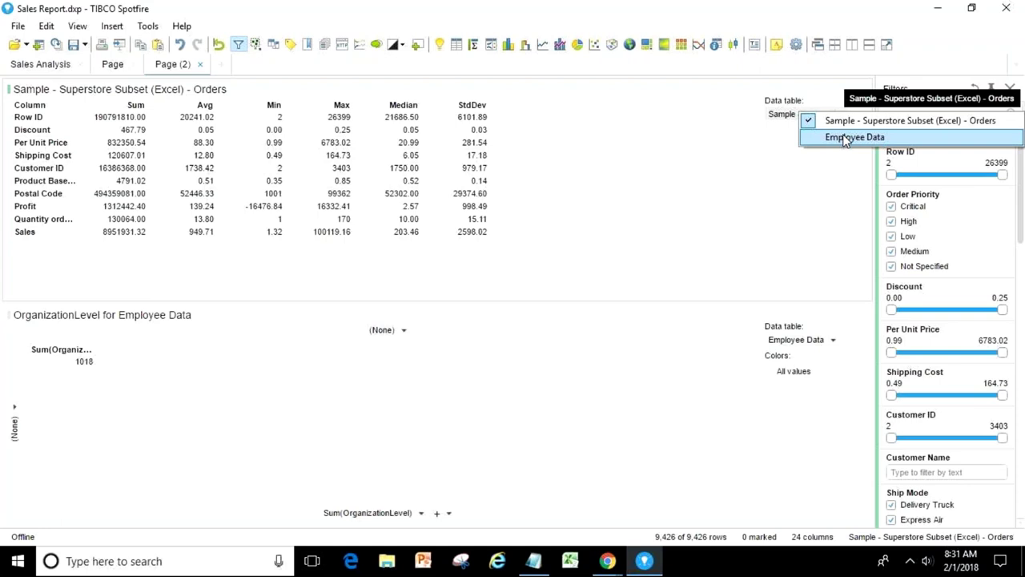
click(846, 137)
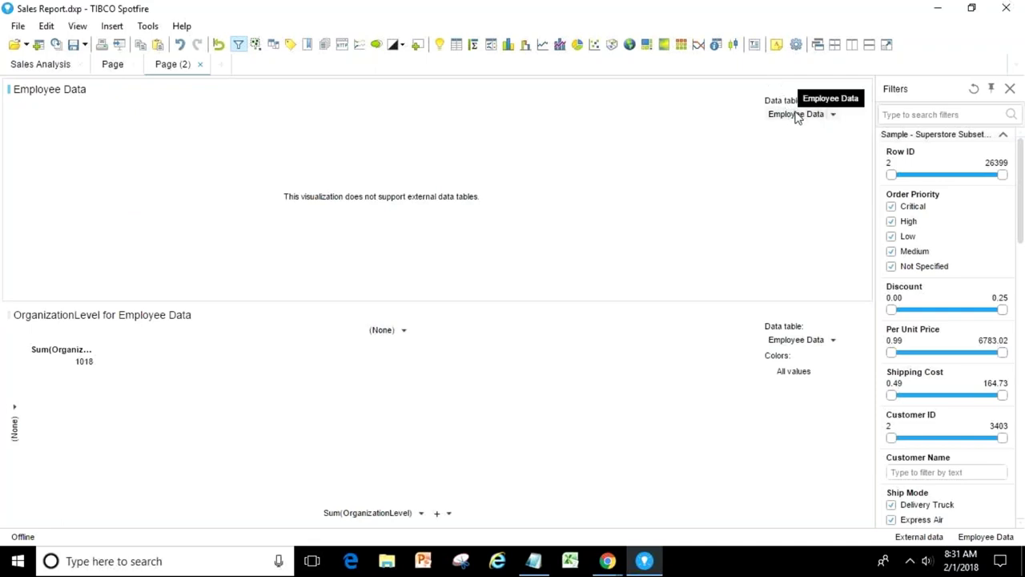
Start a calculated column, try the Orders table, then switch back to Employee Data
click(112, 26)
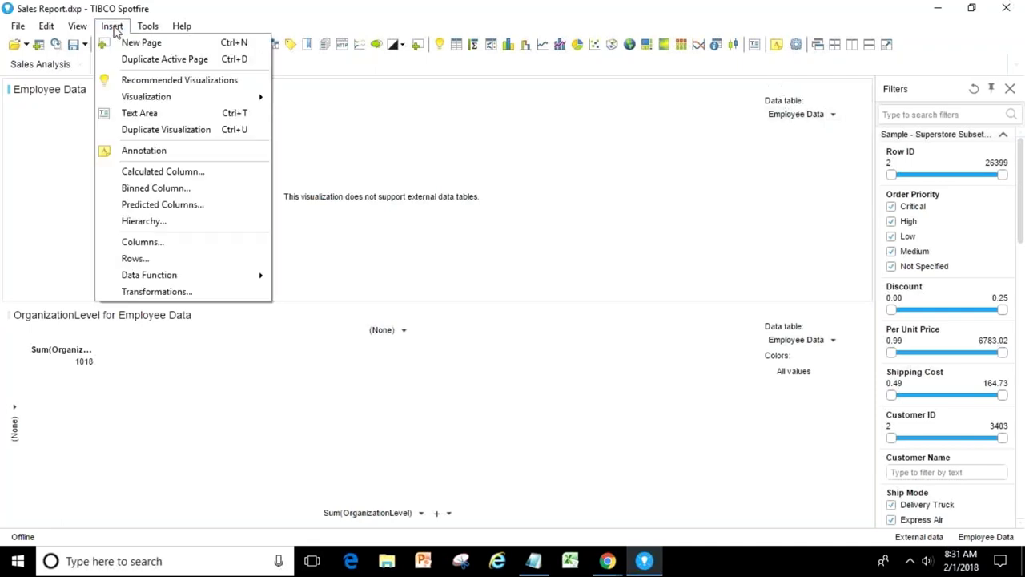
click(142, 175)
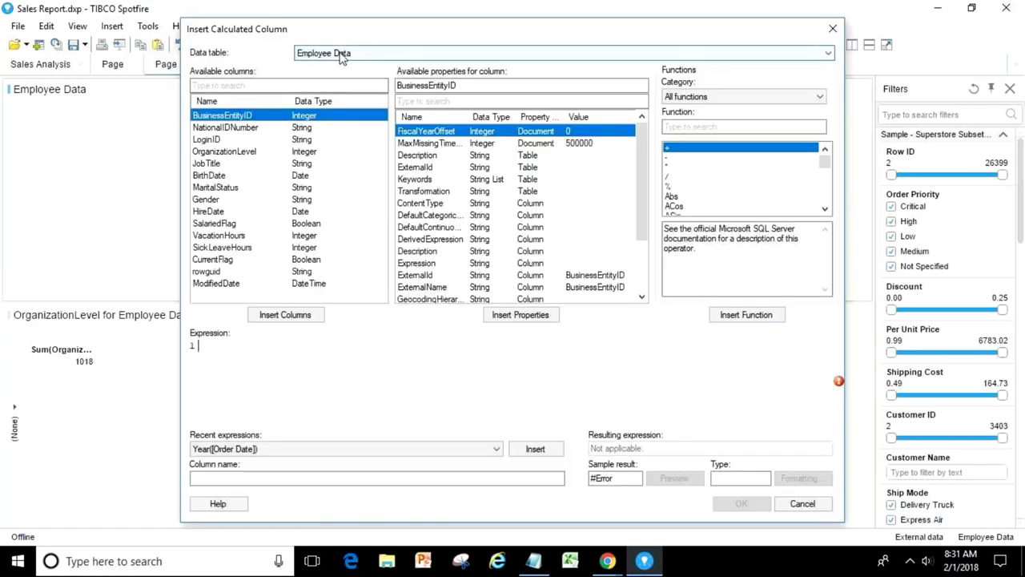
click(340, 52)
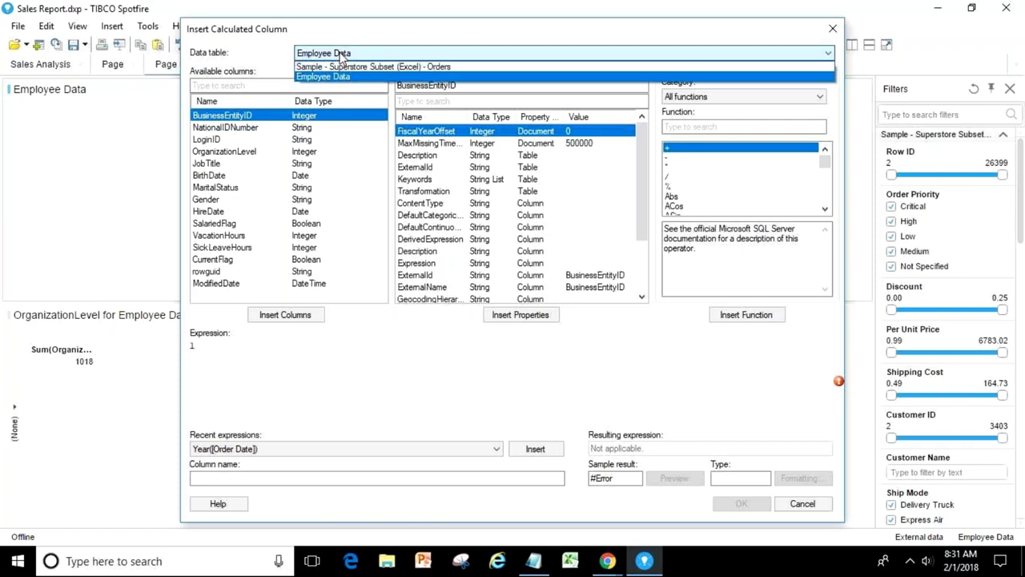
click(344, 68)
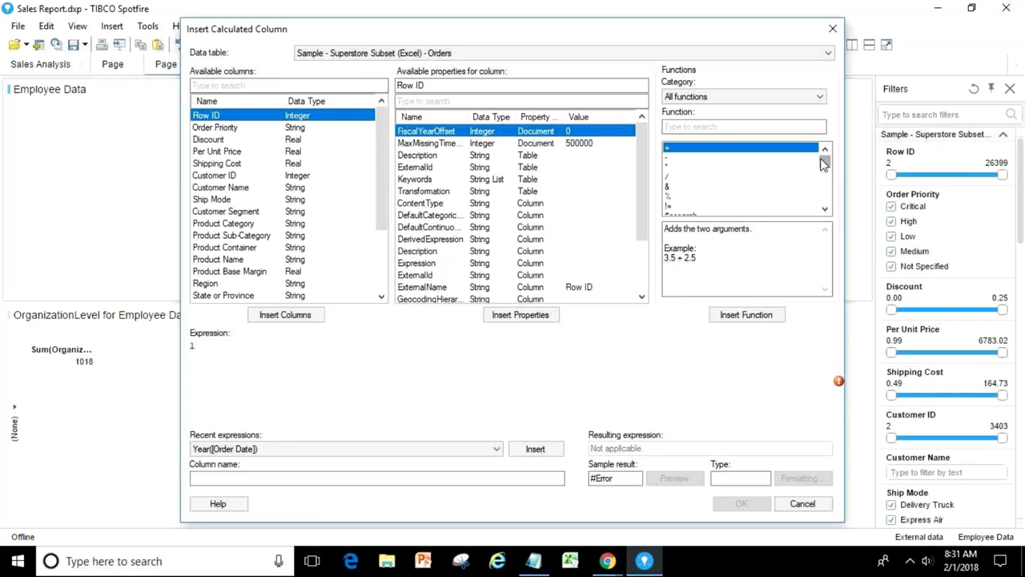
drag(824, 164, 824, 200)
click(424, 54)
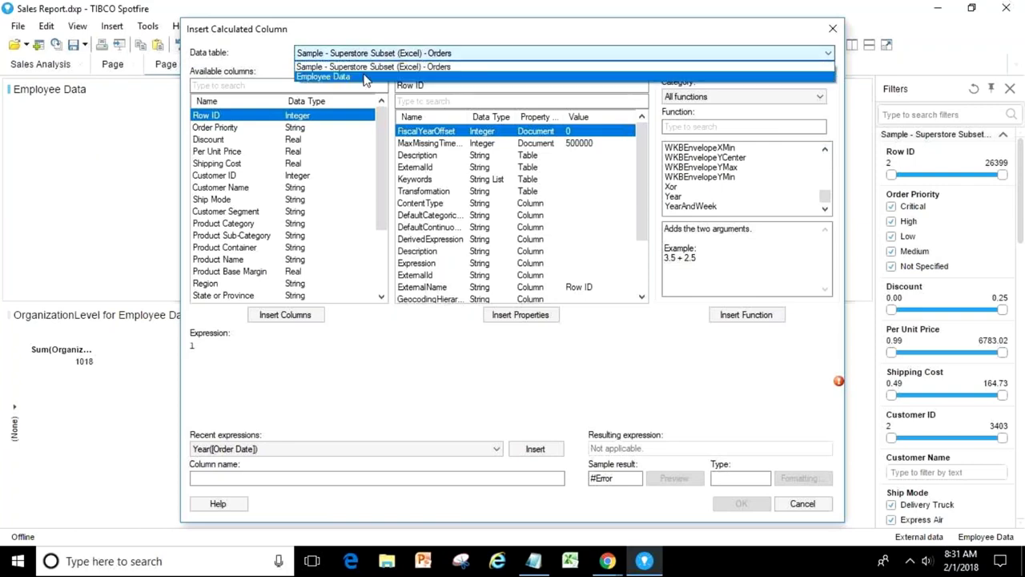
click(365, 77)
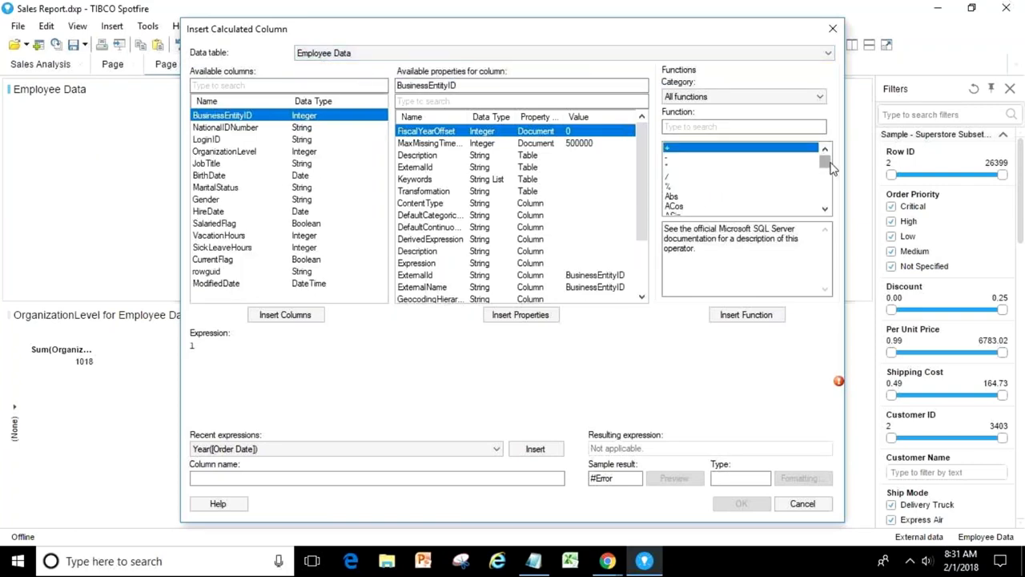
mouse_move(829, 165)
mouse_down()
mouse_move(825, 204)
mouse_move(824, 160)
mouse_up()
Enter the trial expression binbydatetime([LoginID]) in the Expression box
click(263, 371)
text(bin)
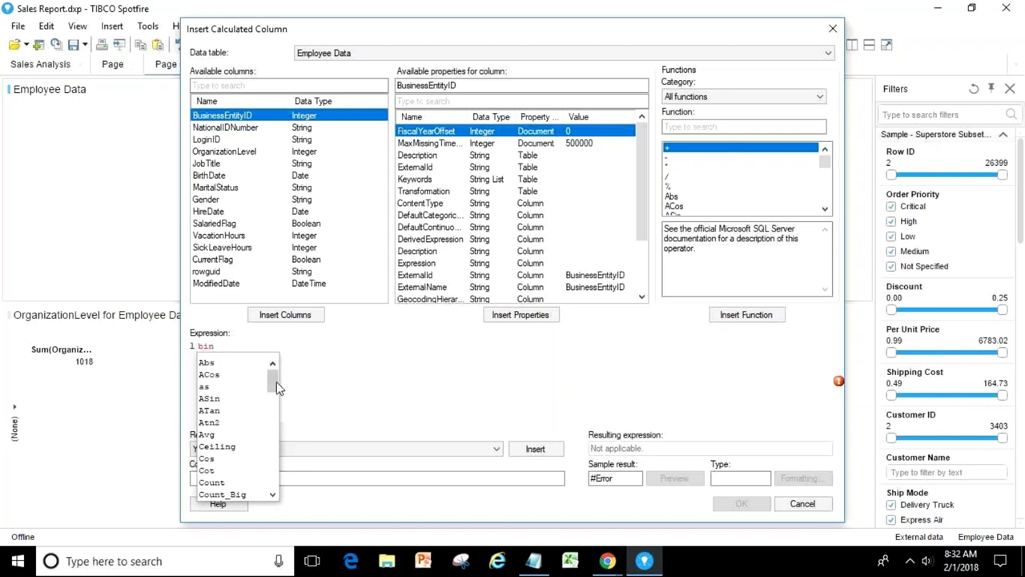
drag(275, 382, 272, 487)
mouse_move(839, 385)
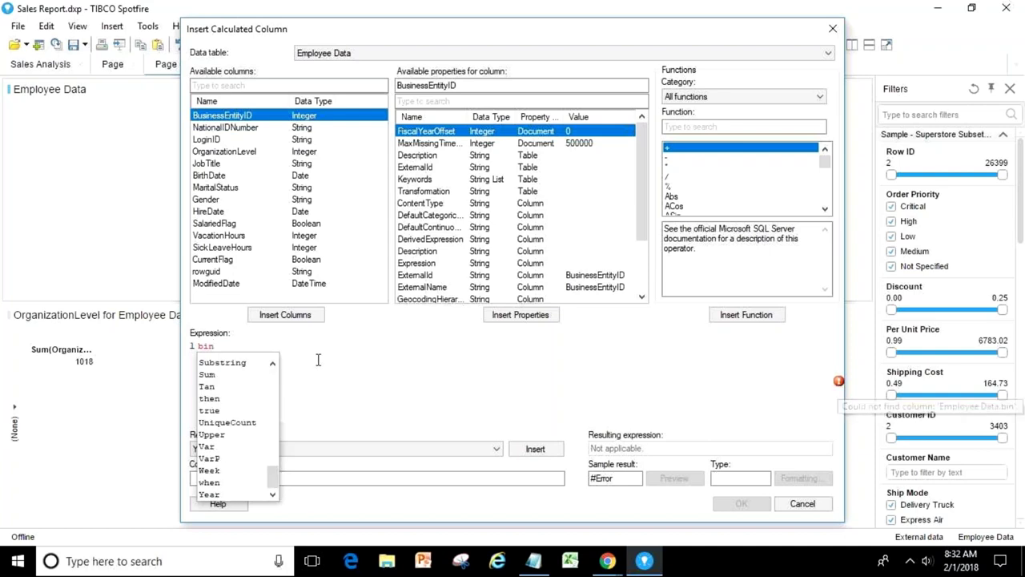
text(by)
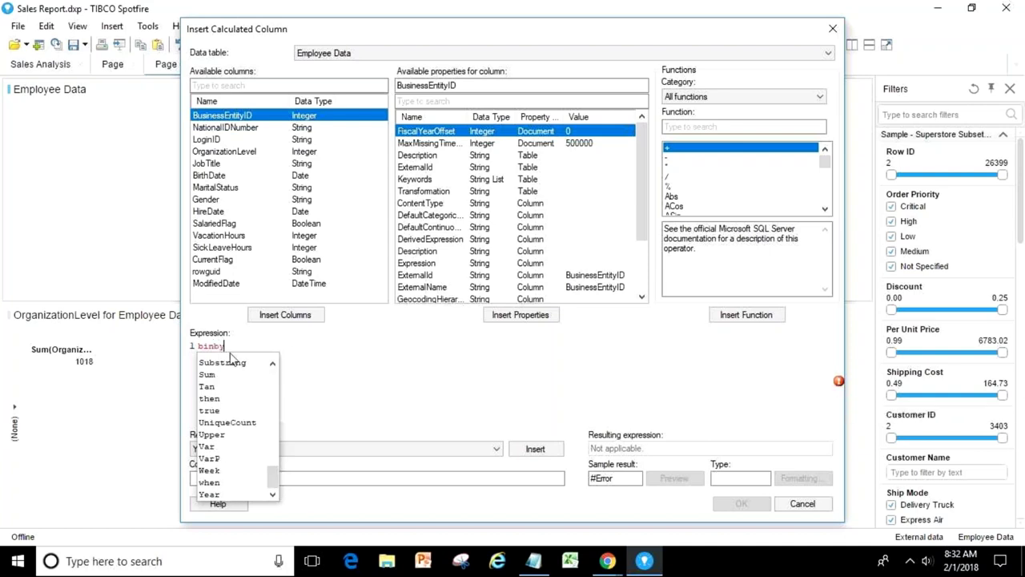
text(datetime()
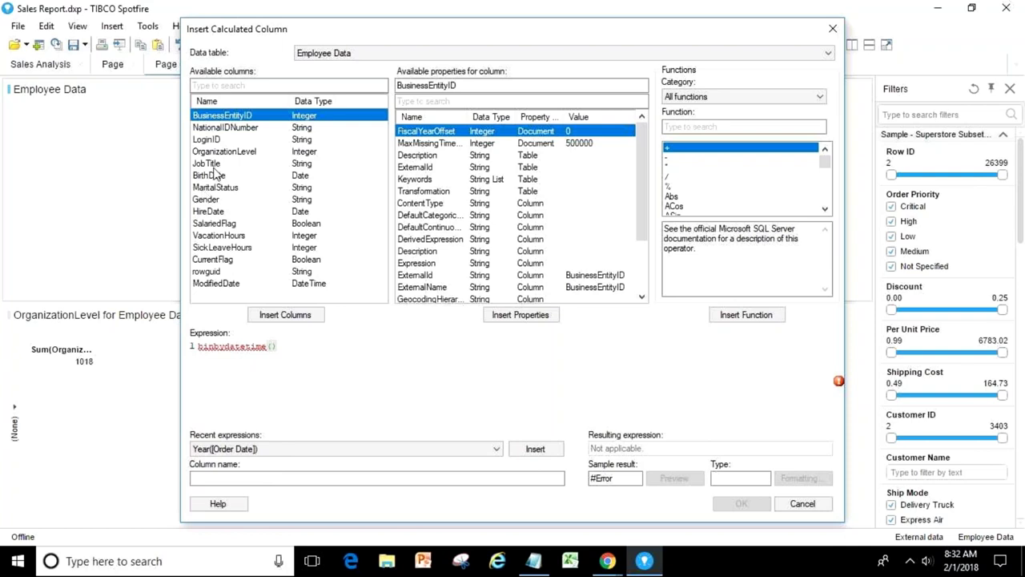
click(218, 141)
click(285, 317)
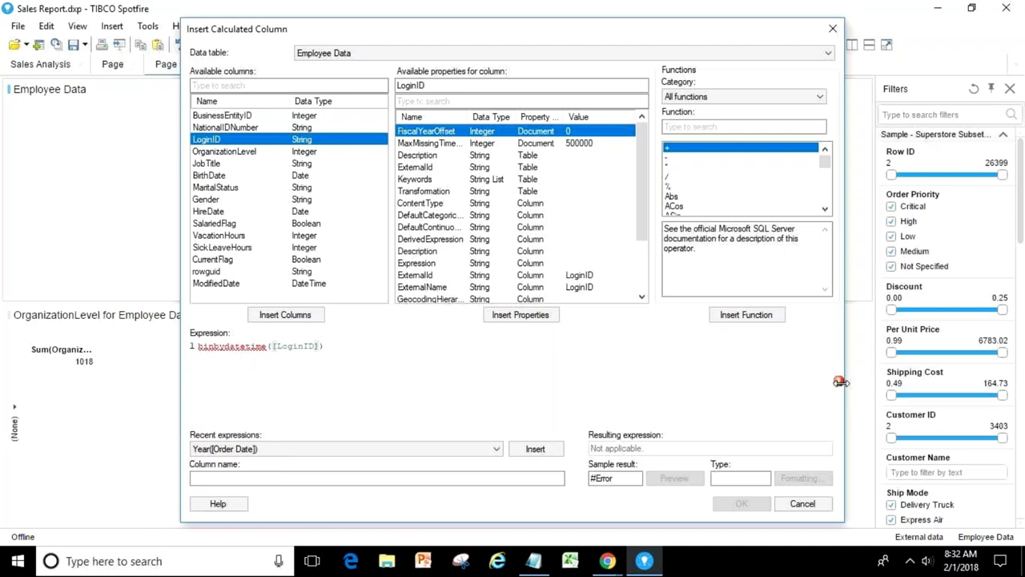
Browse the ACos function help text and switch the data table to Orders
drag(664, 229, 796, 247)
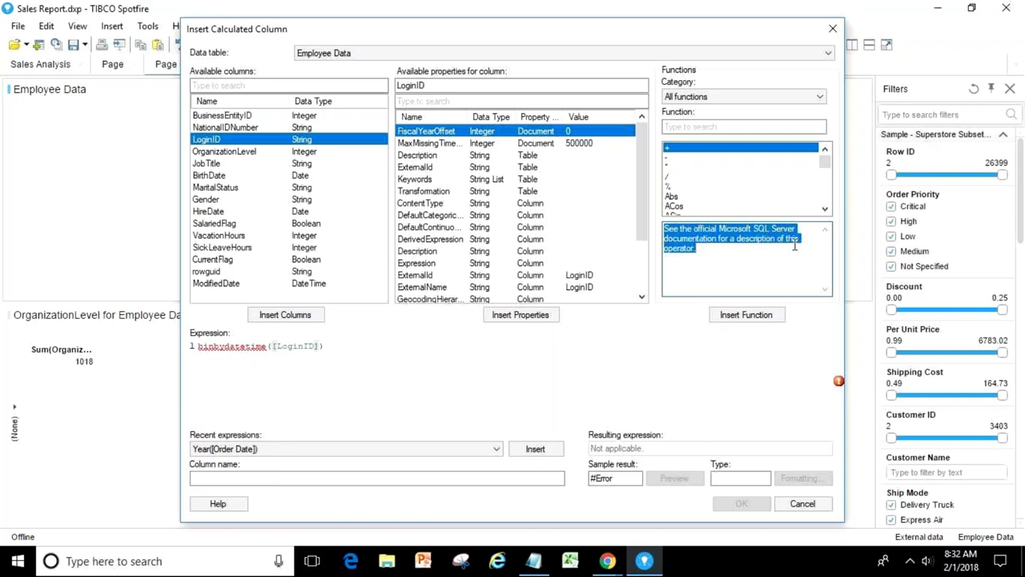
click(673, 207)
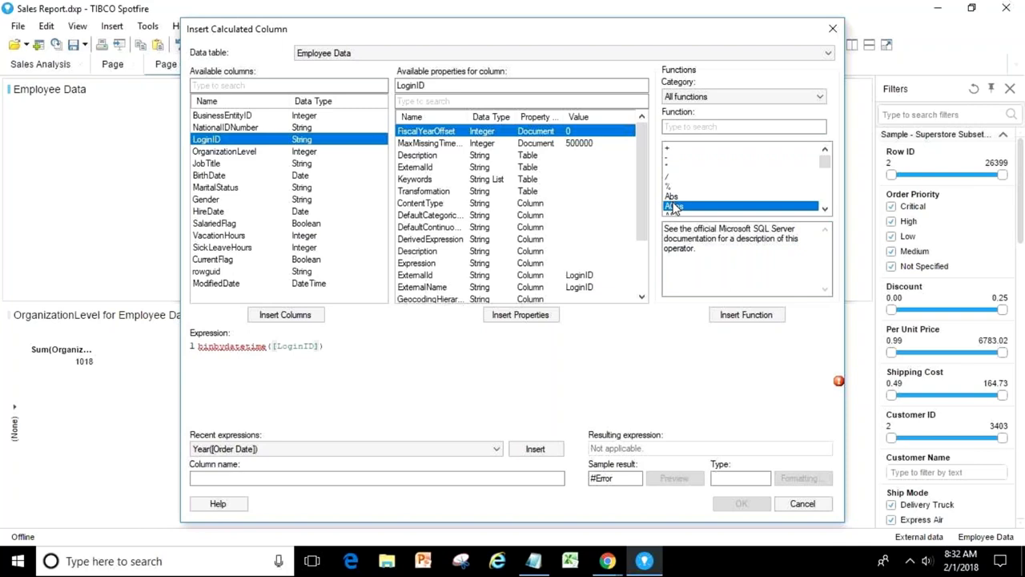
click(728, 255)
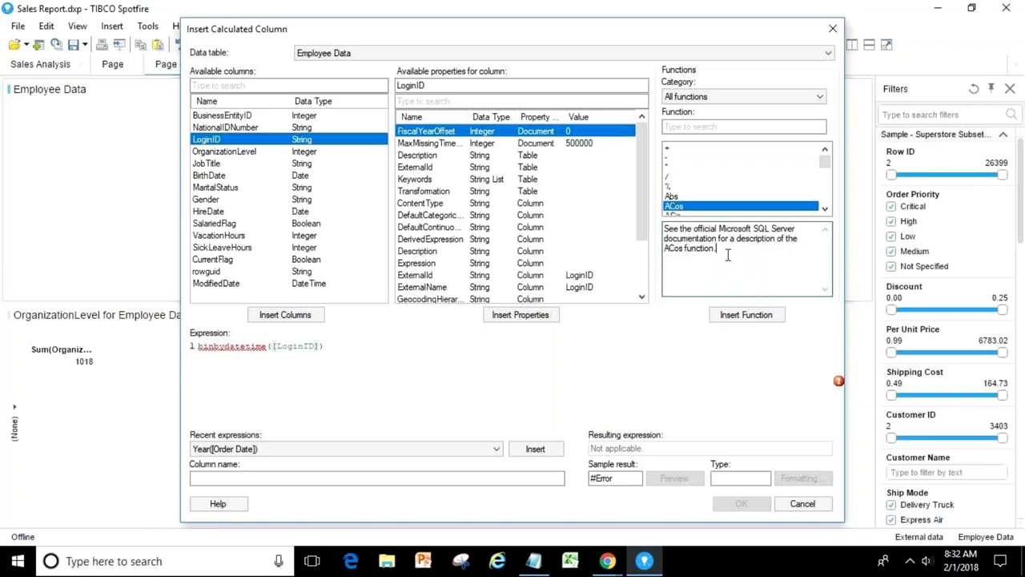
key(ctrl+a)
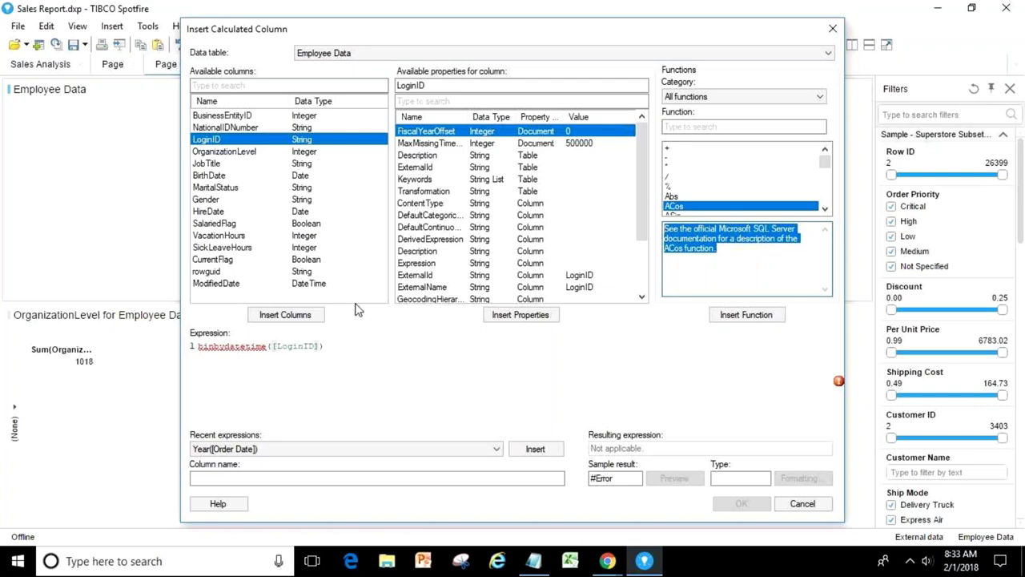
click(309, 54)
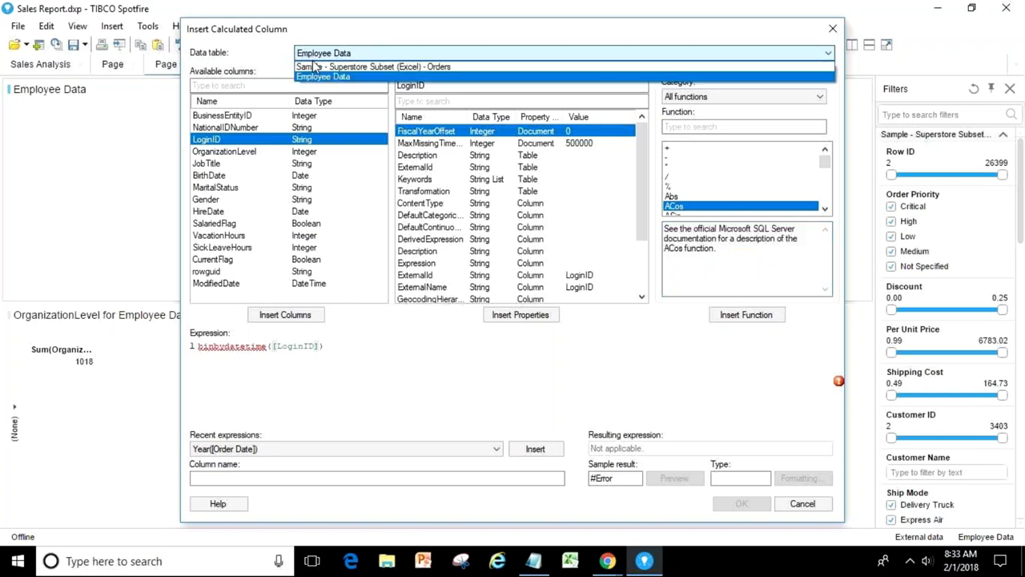
click(315, 67)
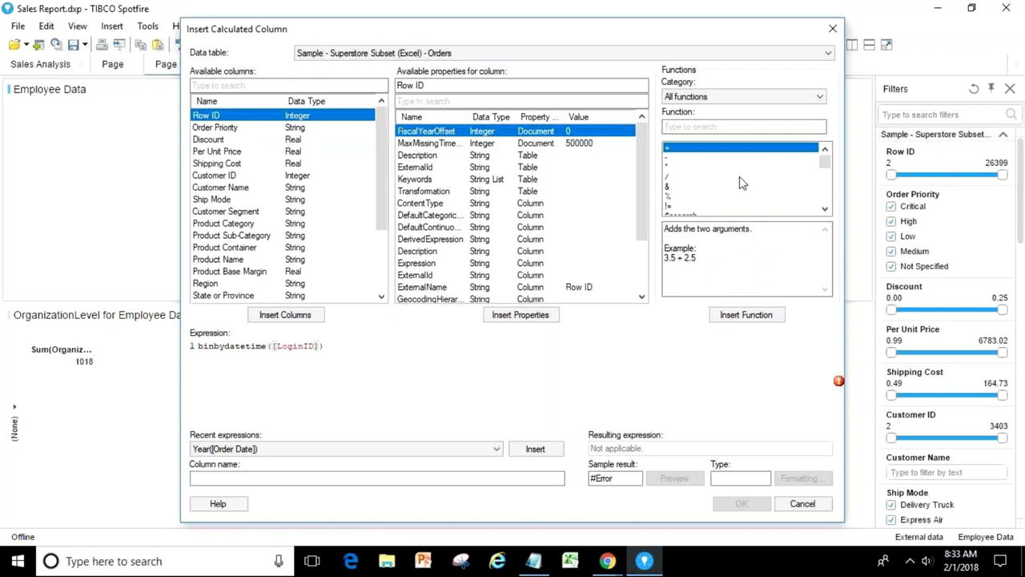
Clear the binbydatetime expression, keeping Sample - Superstore Subset (Excel) - Orders as the data table
drag(332, 345, 138, 339)
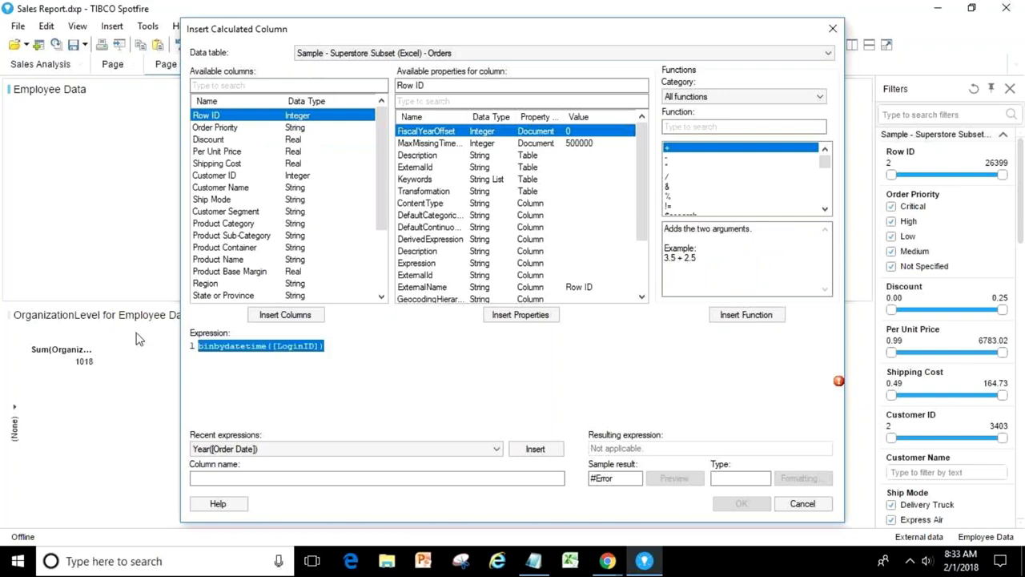
text(bin)
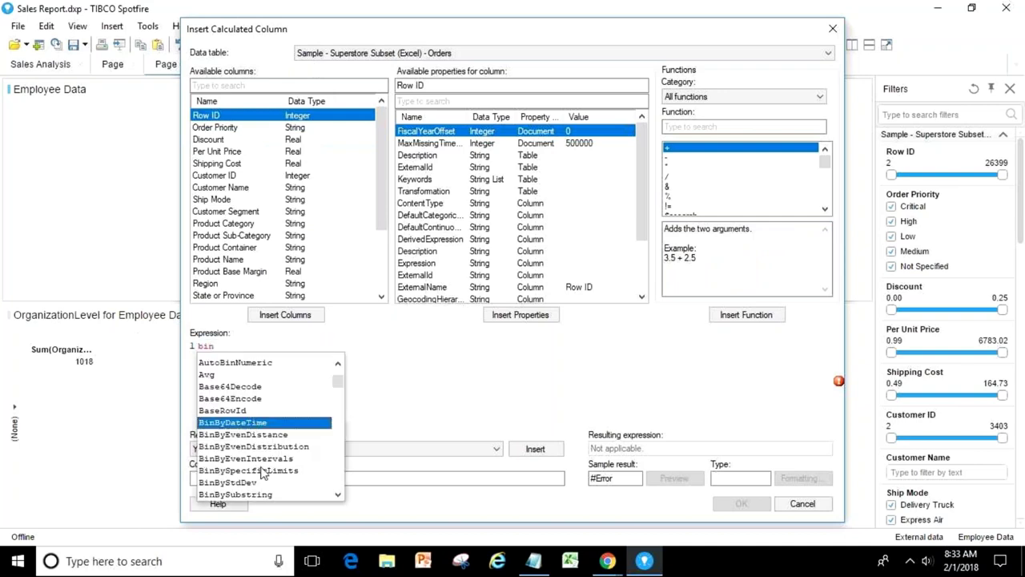
click(338, 494)
click(338, 494)
click(337, 493)
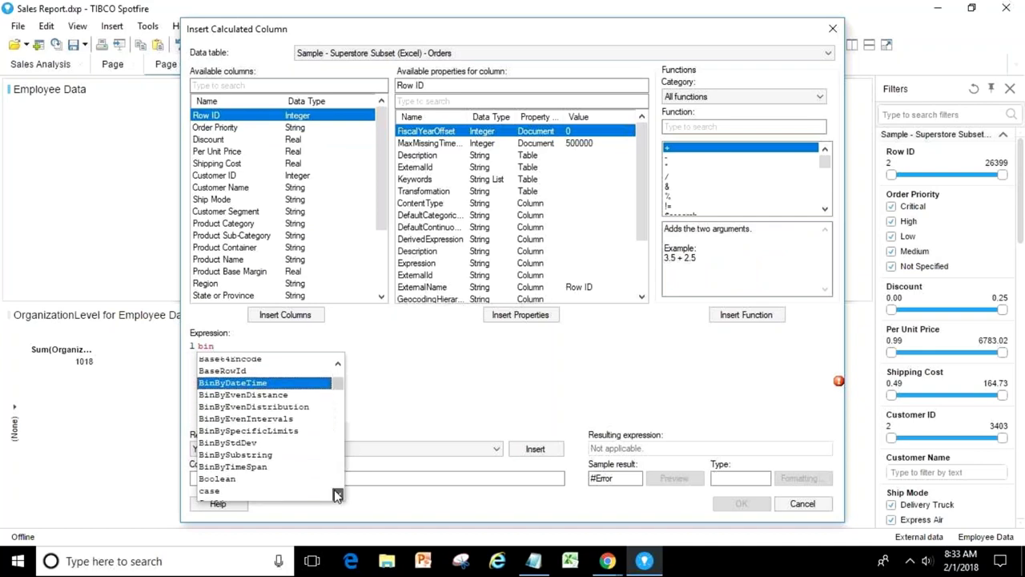
click(338, 495)
click(337, 495)
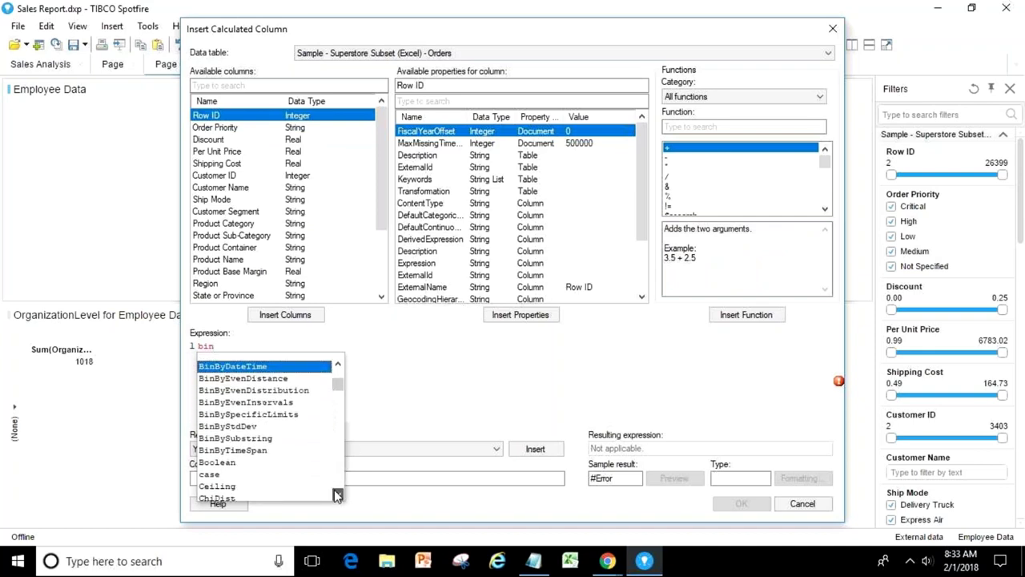
click(454, 374)
key(BackSpace)
key(BackSpace)
key(BackSpace)
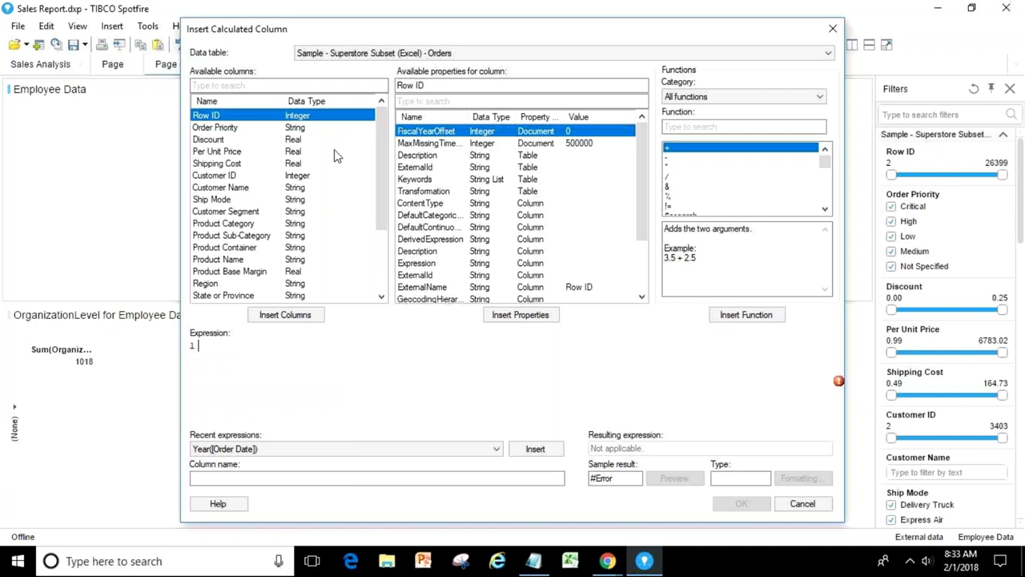
click(413, 53)
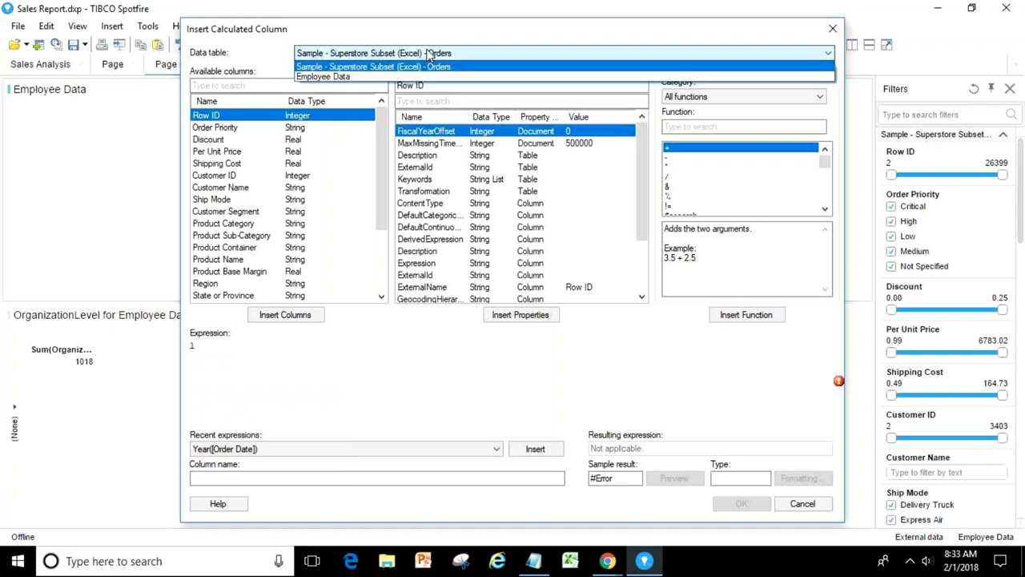
click(437, 42)
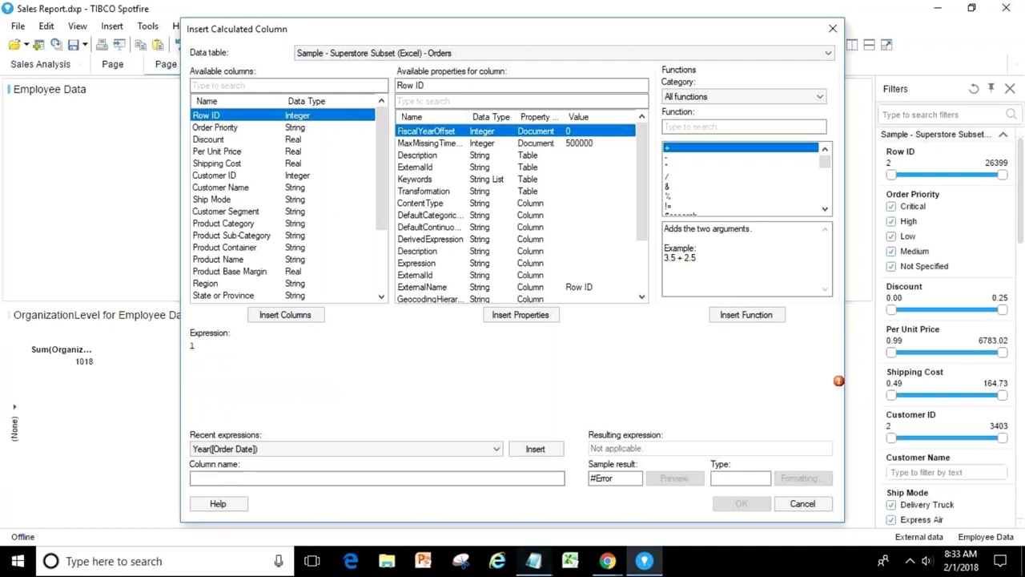
Check the 'Information Links' passage in the Notepad notes, then return to the calculated column dialog
click(548, 566)
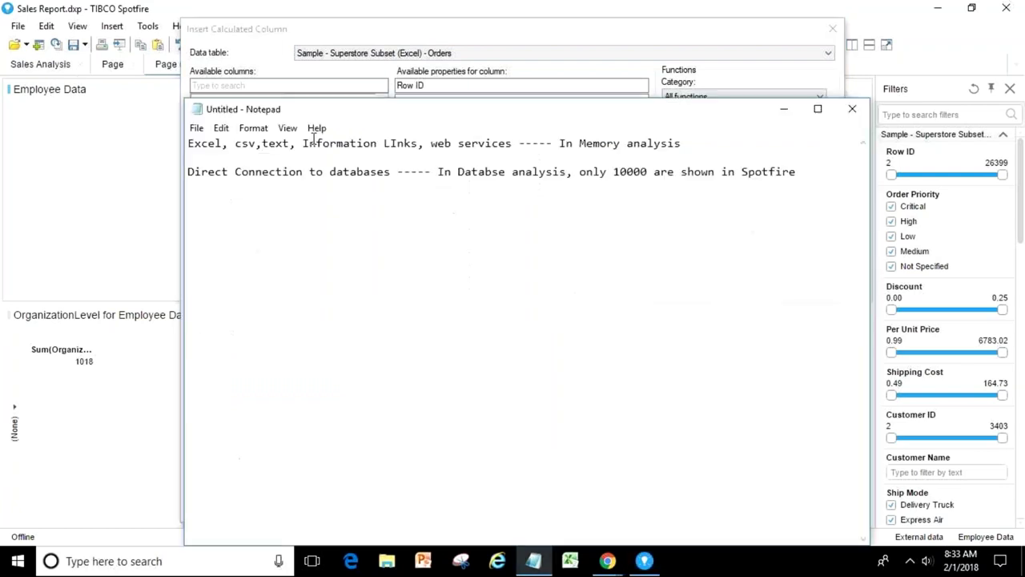
drag(303, 146, 417, 145)
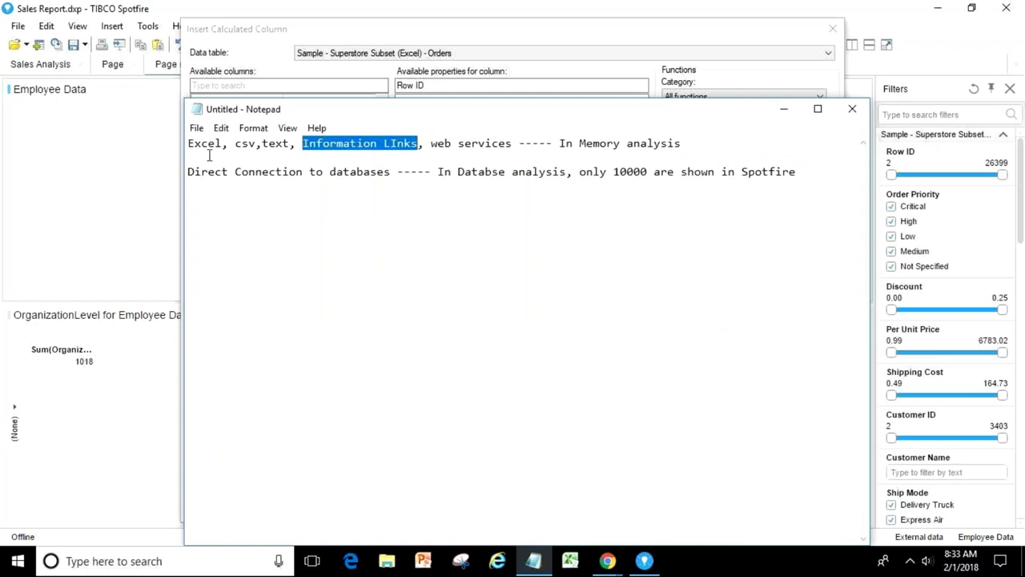
click(138, 170)
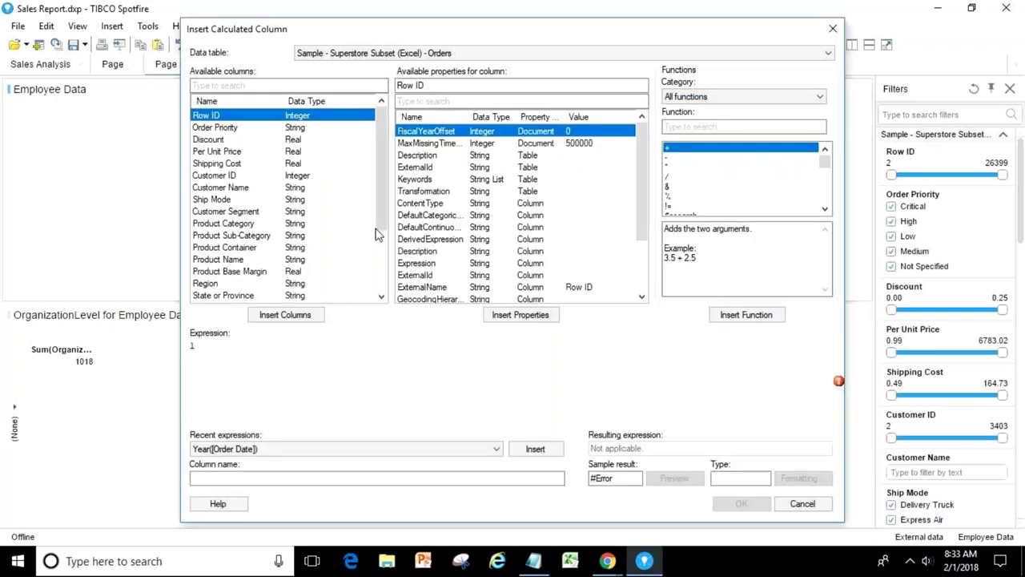
Cancel the calculated column and start File > Add Data Tables
click(381, 296)
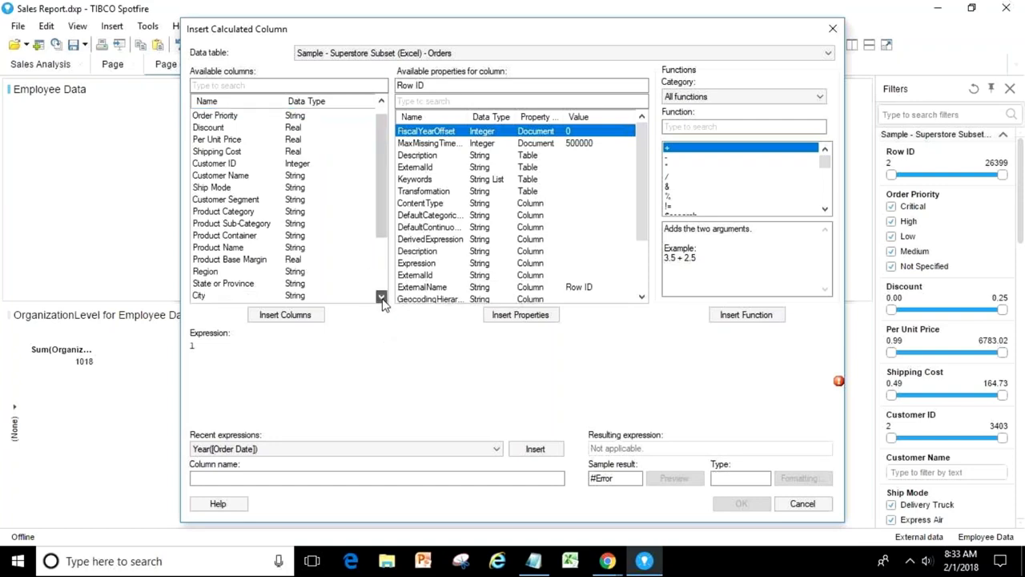
click(802, 504)
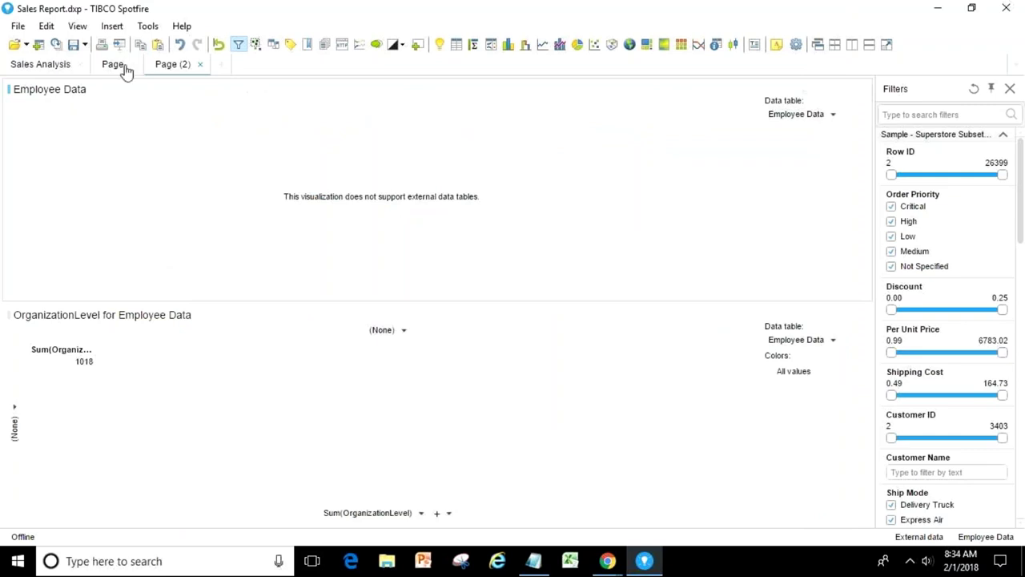
click(18, 26)
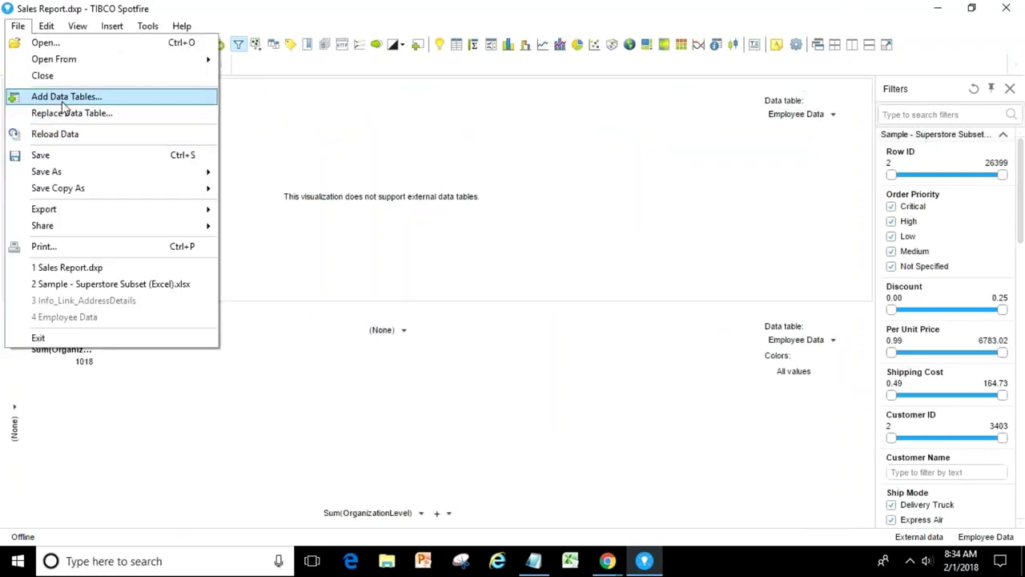
click(64, 96)
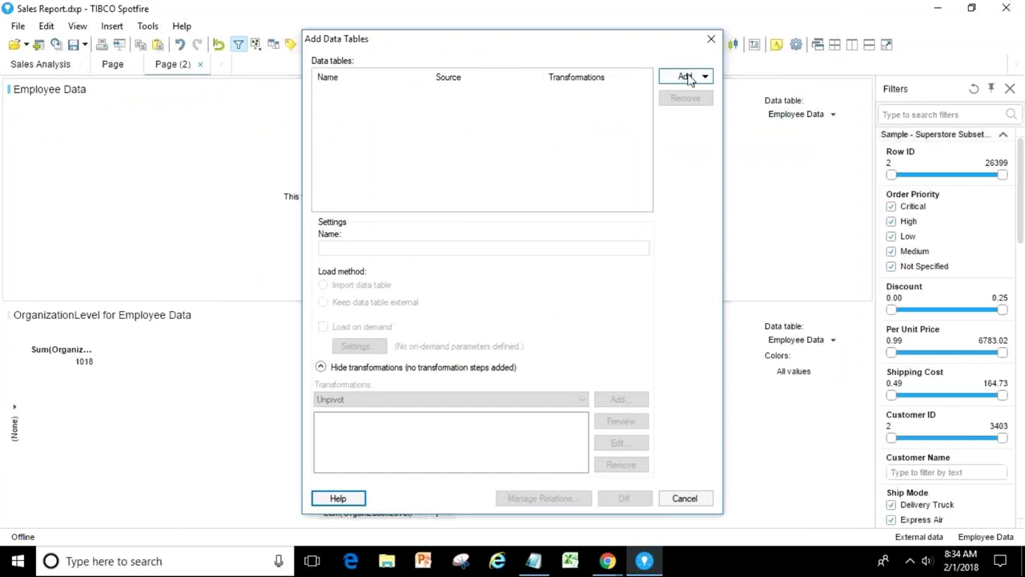
Choose OData as the source for the new data table
click(683, 76)
drag(875, 154, 874, 195)
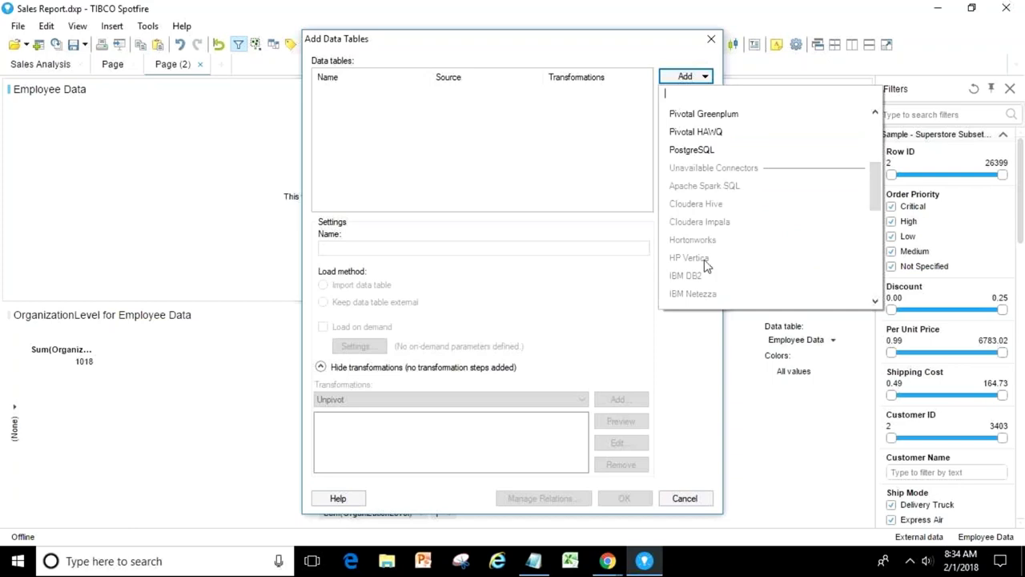
drag(872, 188, 871, 144)
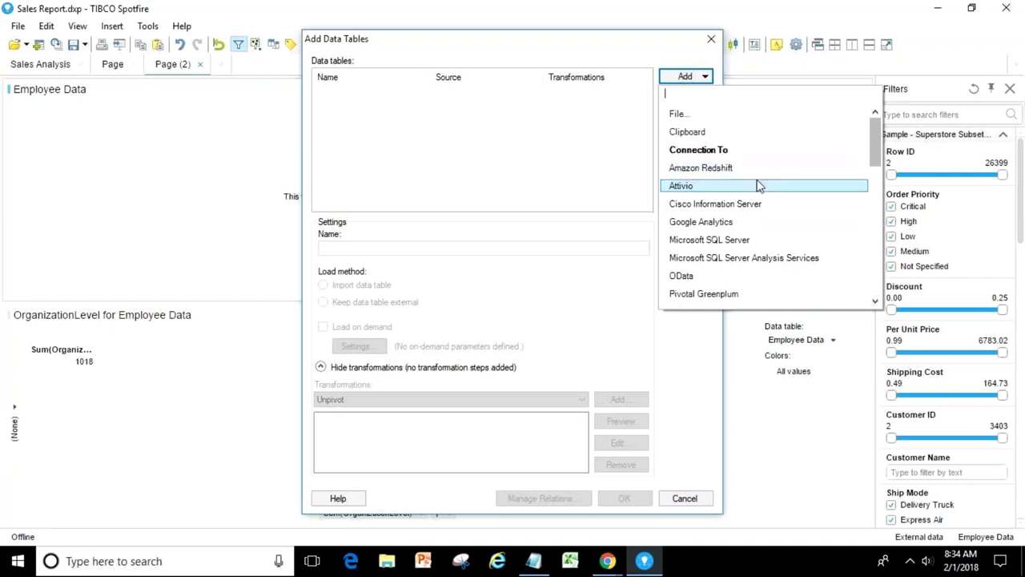
click(694, 276)
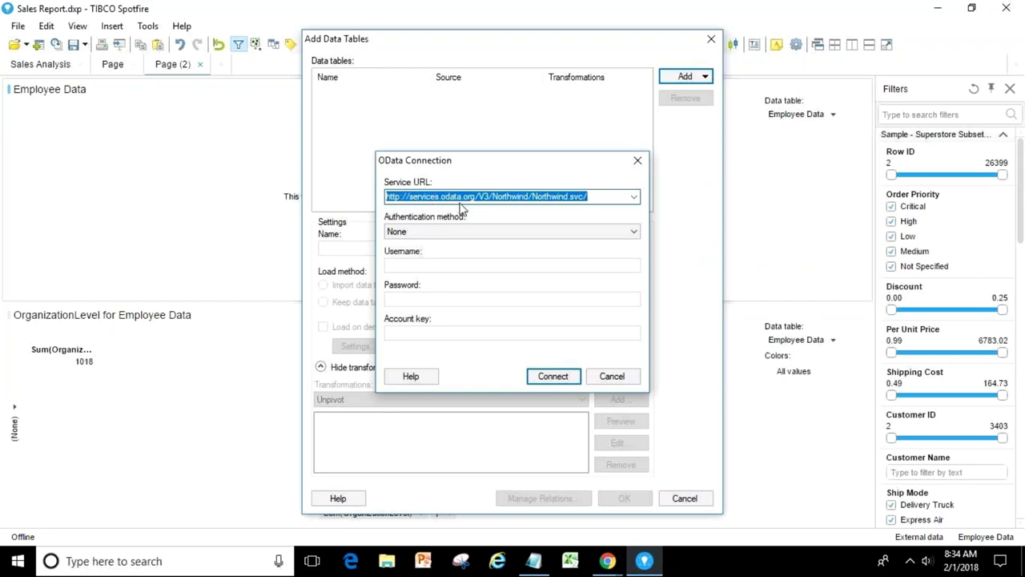
Connect to the default Northwind OData service URL with authentication method None
click(408, 231)
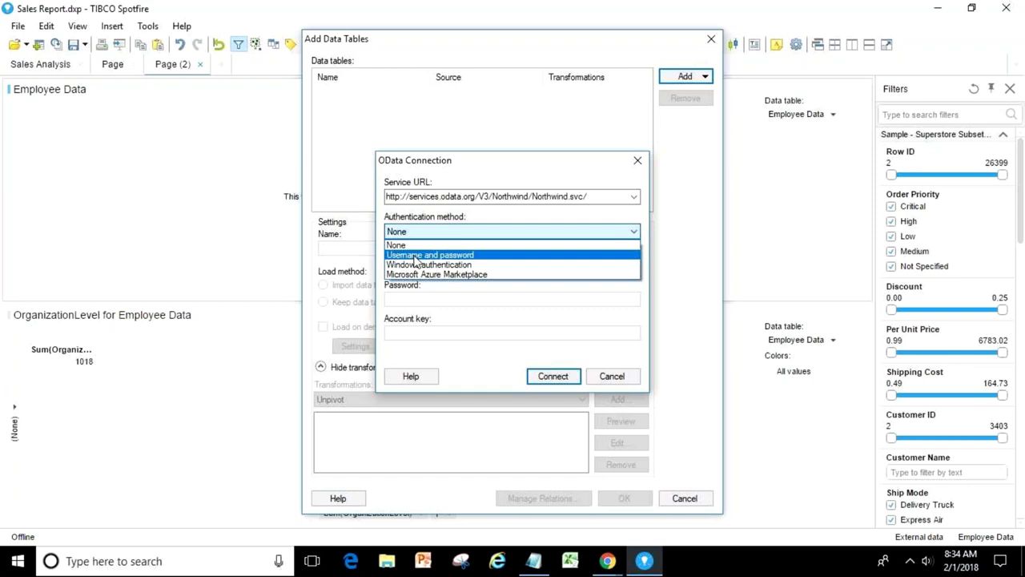
click(473, 220)
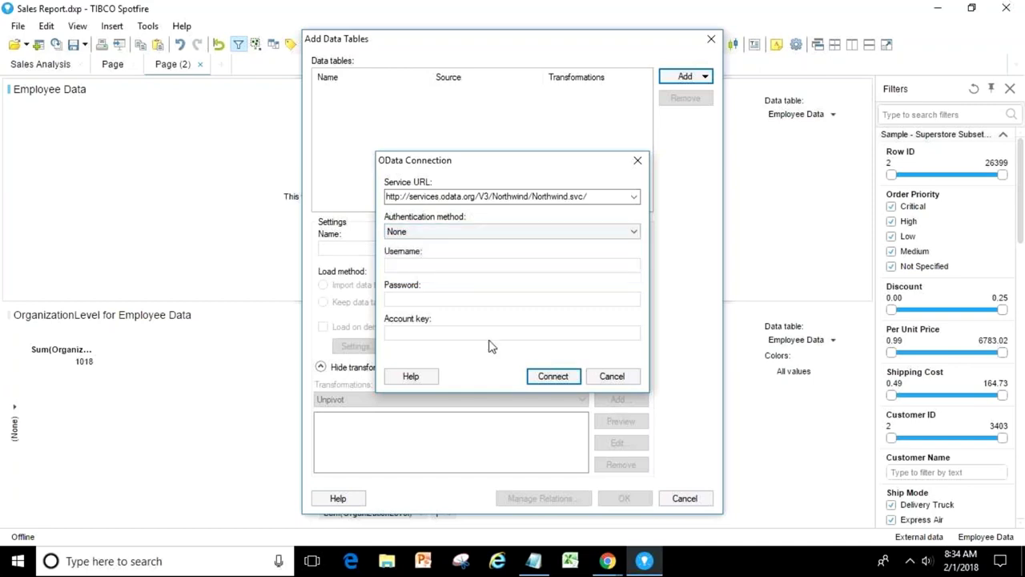
click(553, 377)
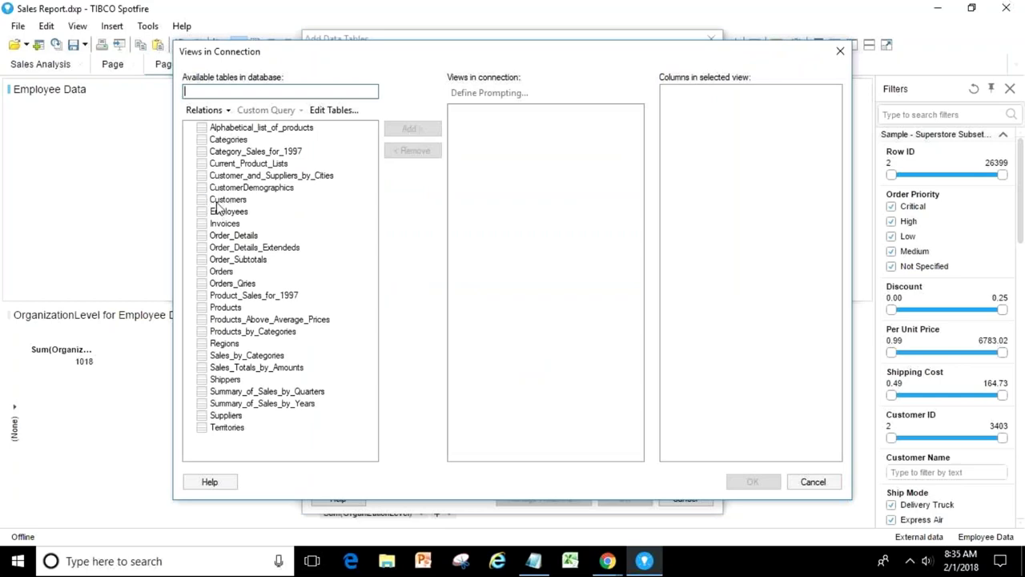
Add the Customers view from the Northwind connection and confirm it
click(218, 200)
click(412, 130)
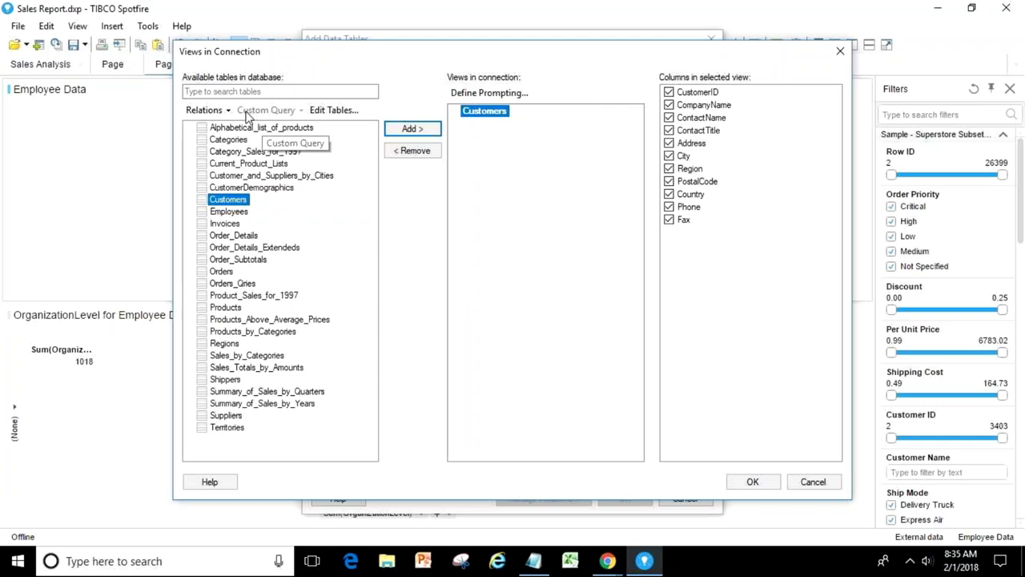
click(757, 484)
Name the new data table 'Customers Data' and import it
text(DTa)
key(BackSpace)
key(BackSpace)
text(ata)
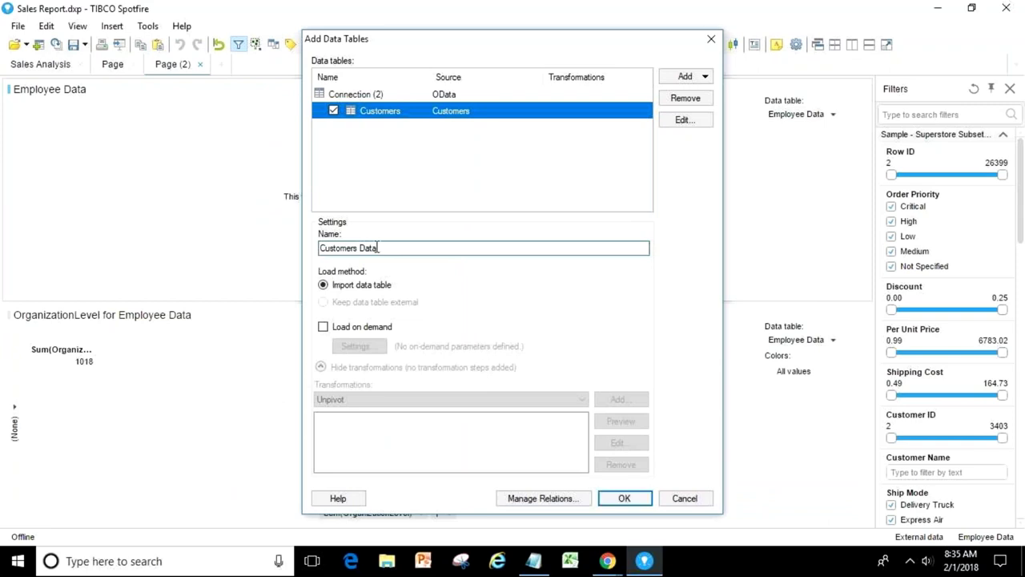
click(624, 498)
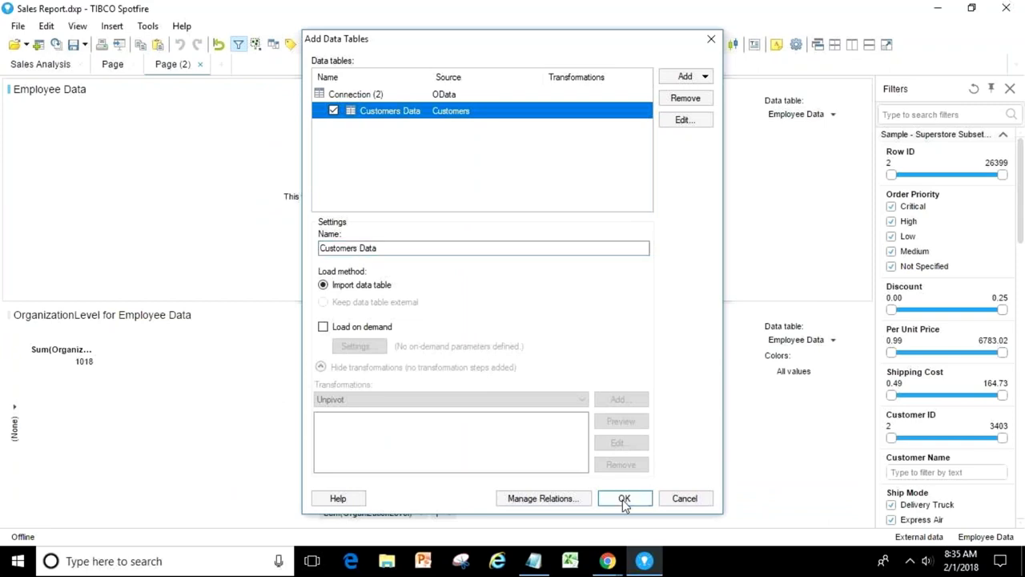
click(624, 498)
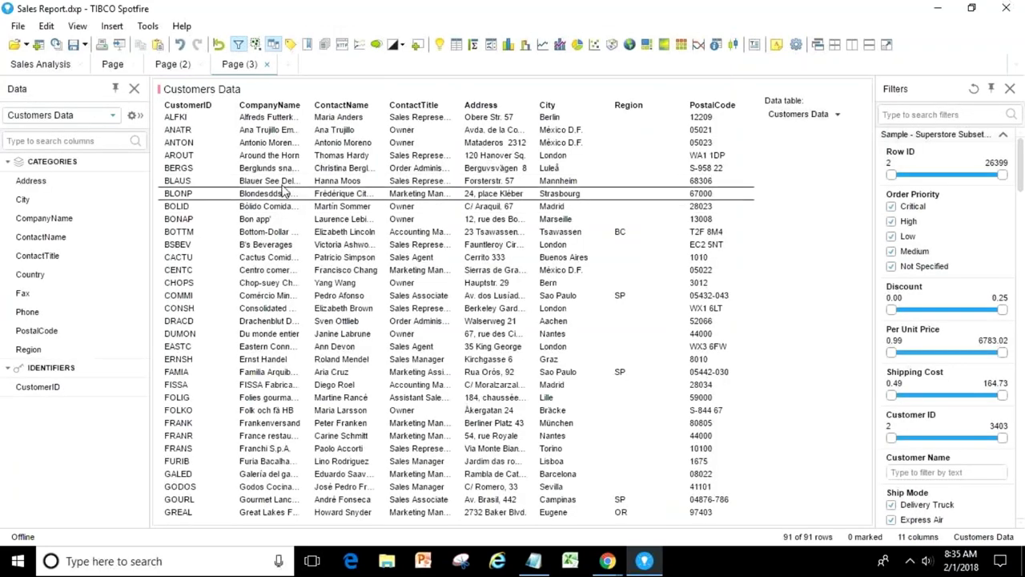
Hide the Data panel so Customers Data fills the page, then bring Notepad forward
click(134, 88)
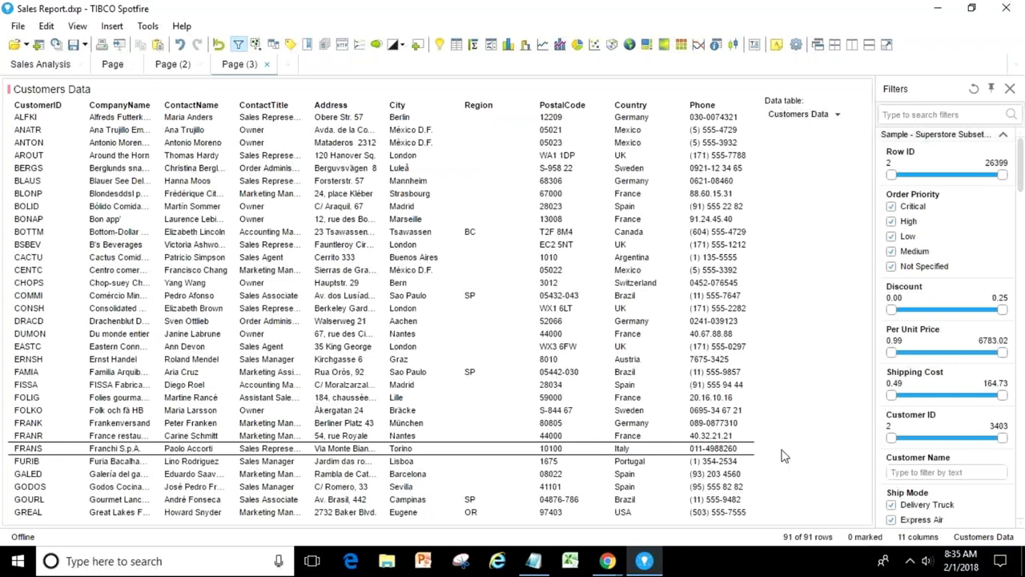
click(534, 561)
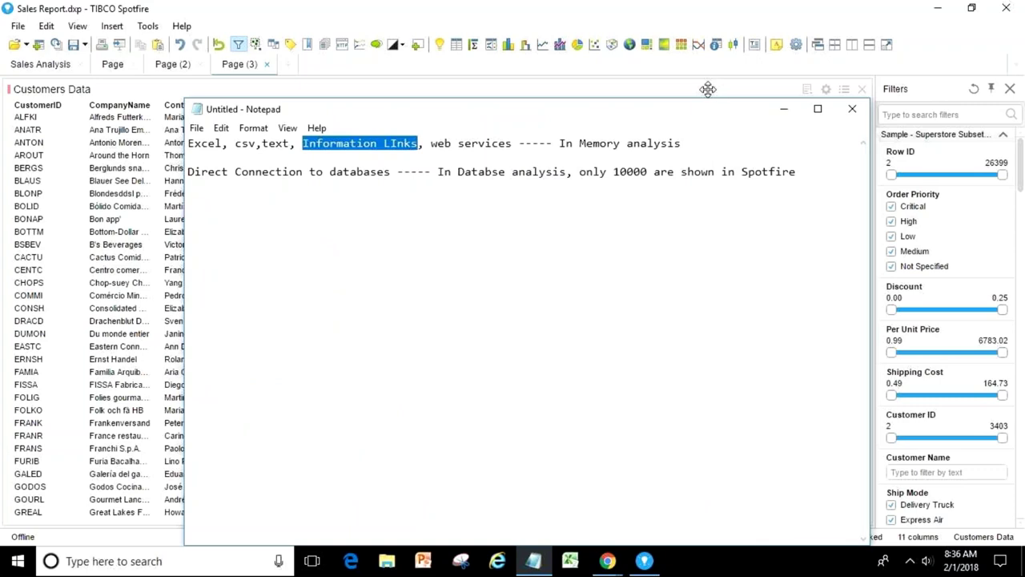
Deselect the text in the Notepad notes and minimise Notepad
click(561, 143)
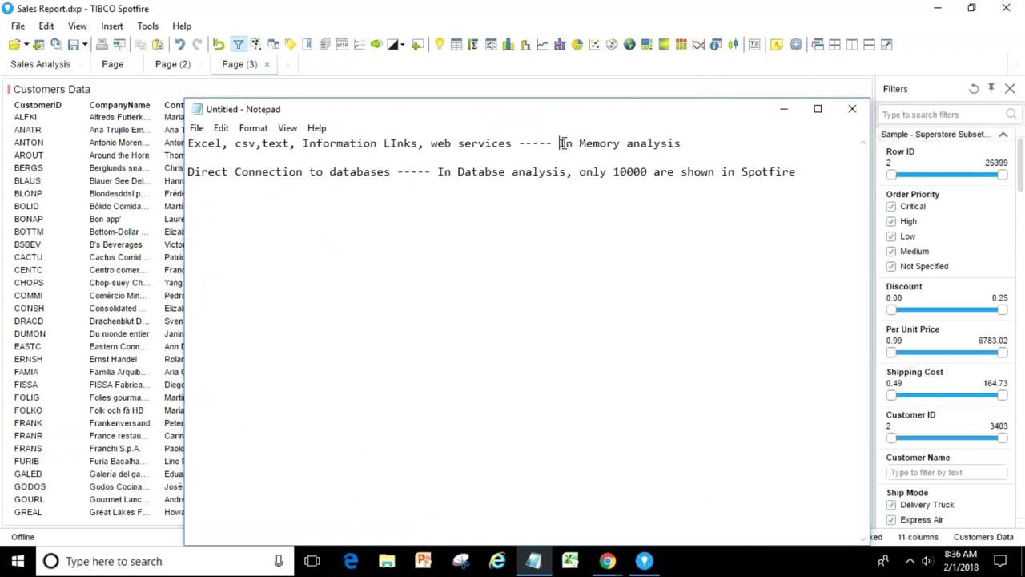
click(785, 112)
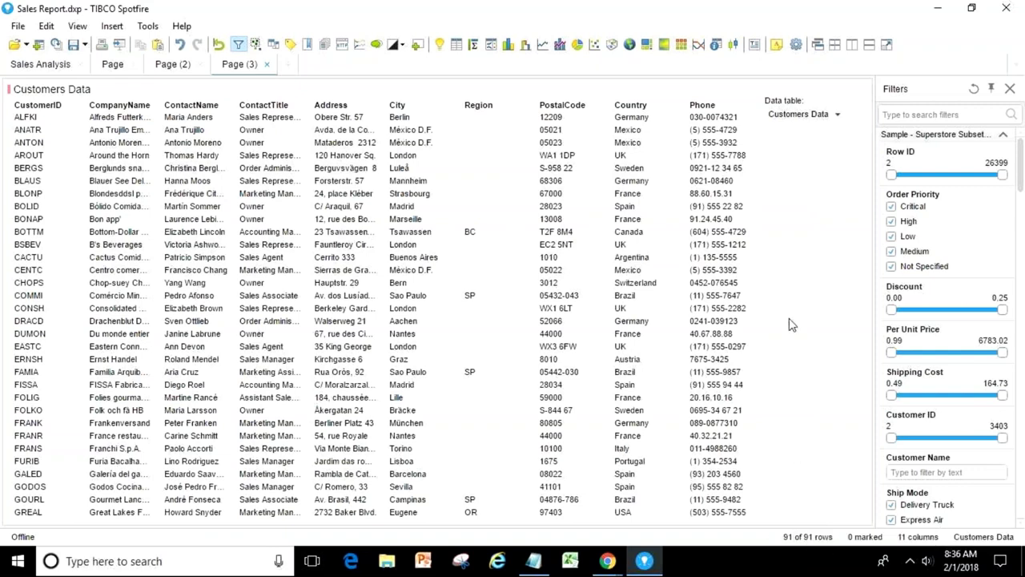
Review the Sales Analysis page and the Orders table page
click(32, 64)
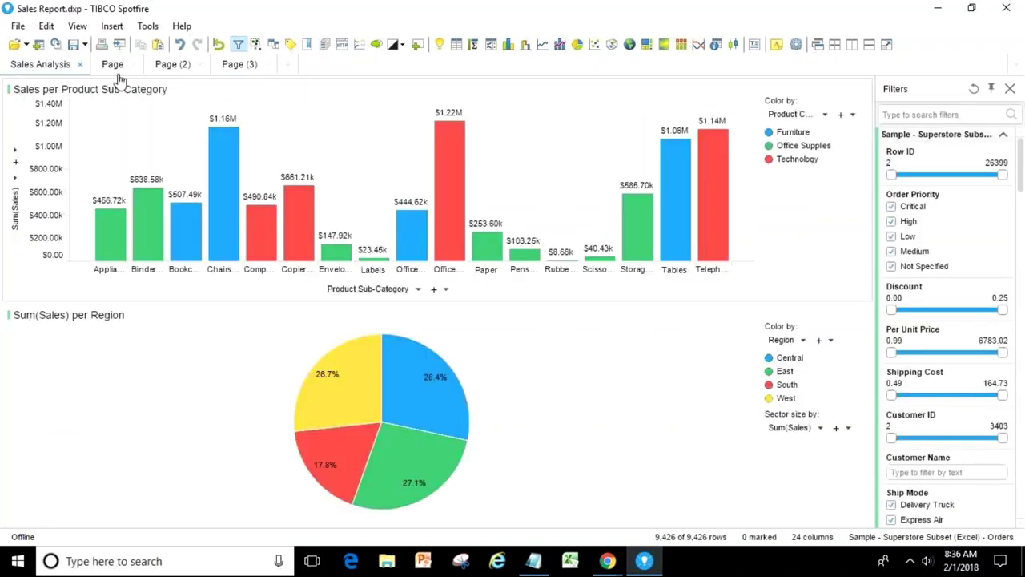
click(112, 66)
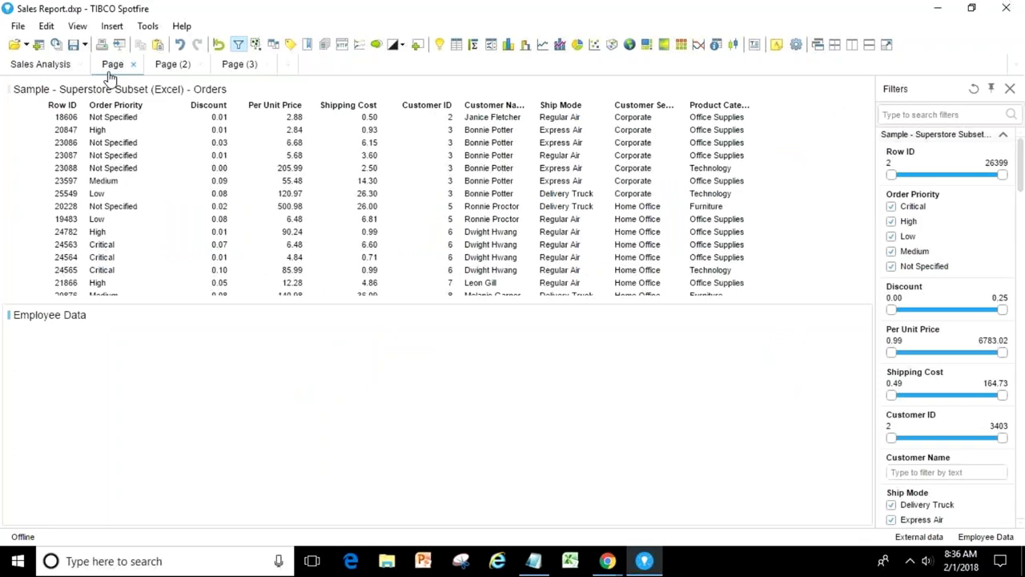
click(32, 64)
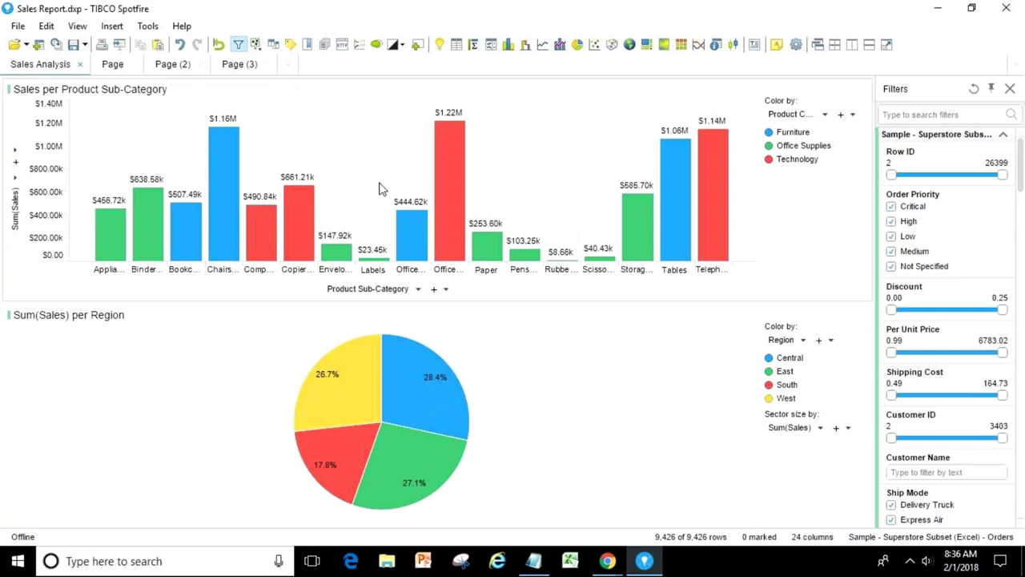
Close Sales Report, answering the save prompt, and quit Spotfire
click(18, 25)
click(78, 78)
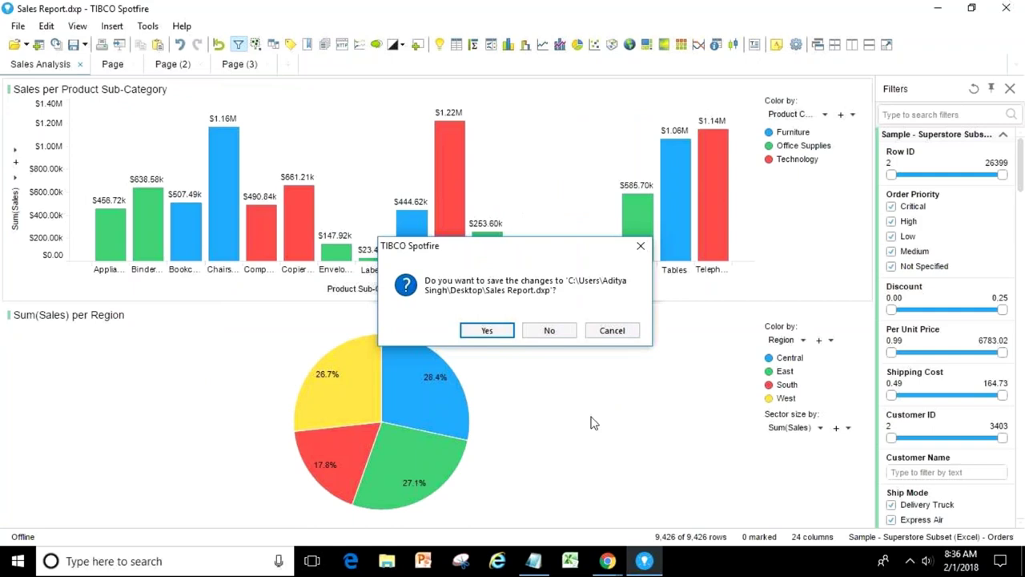
click(555, 333)
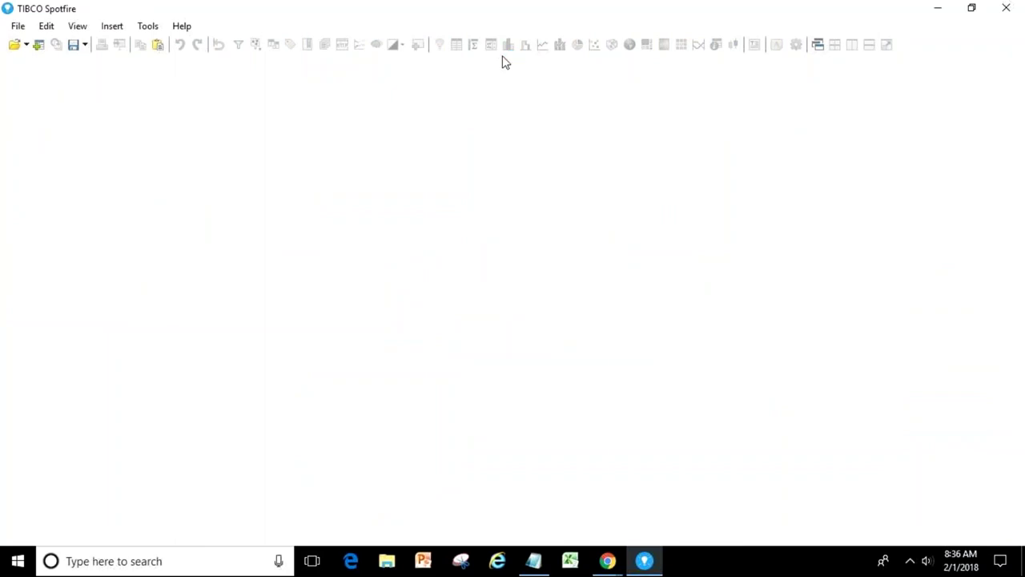
click(1001, 18)
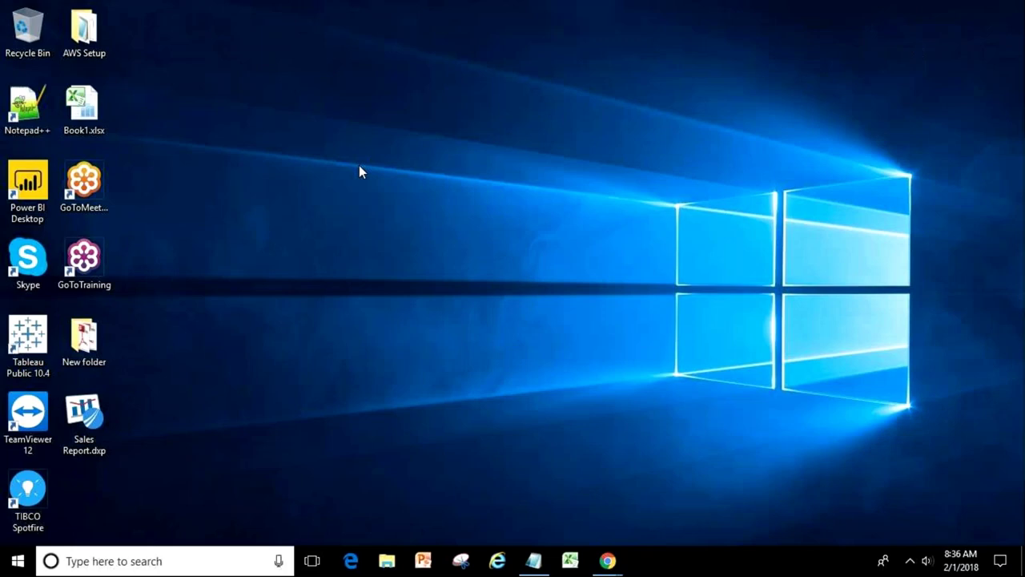
mouse_move(539, 551)
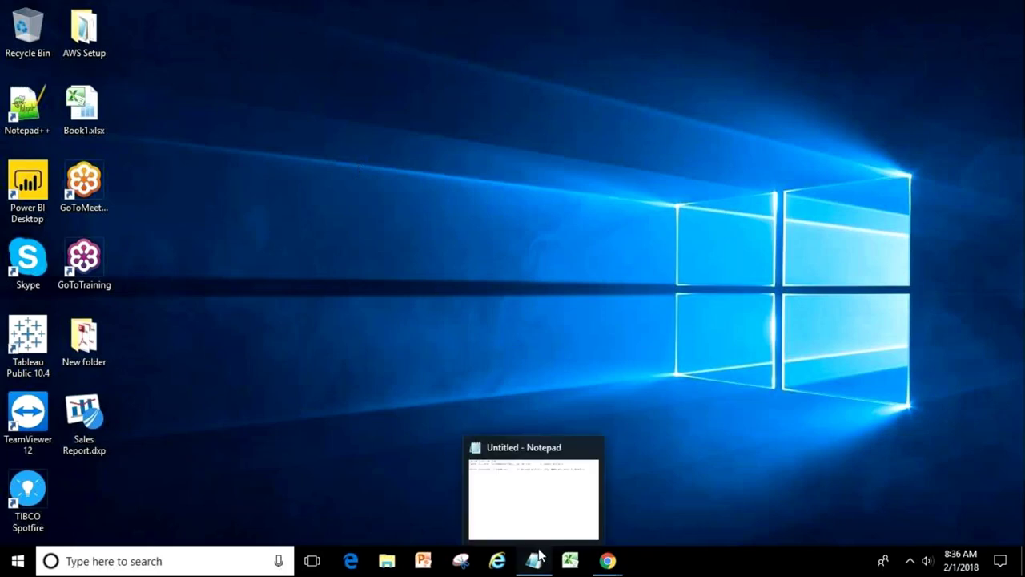